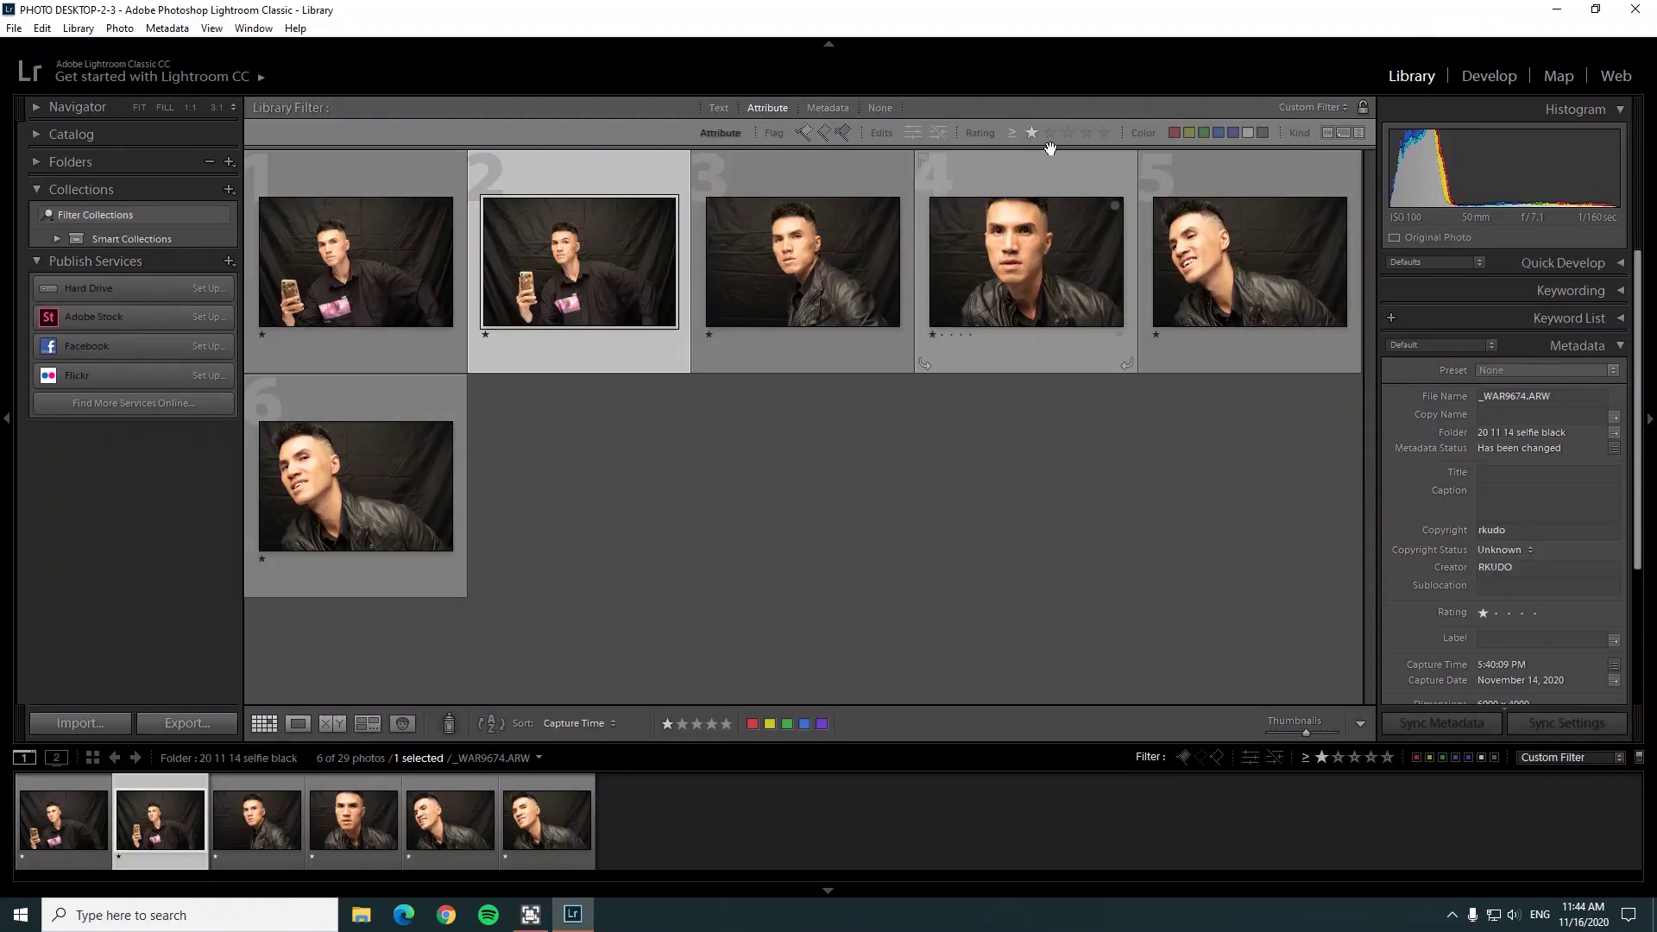
# - Browse the shoot in Grid and Loupe view to find the side-turned leather-jacket shot _WAR9696
pyautogui.moveTo(354, 261)
pyautogui.click(380, 198)
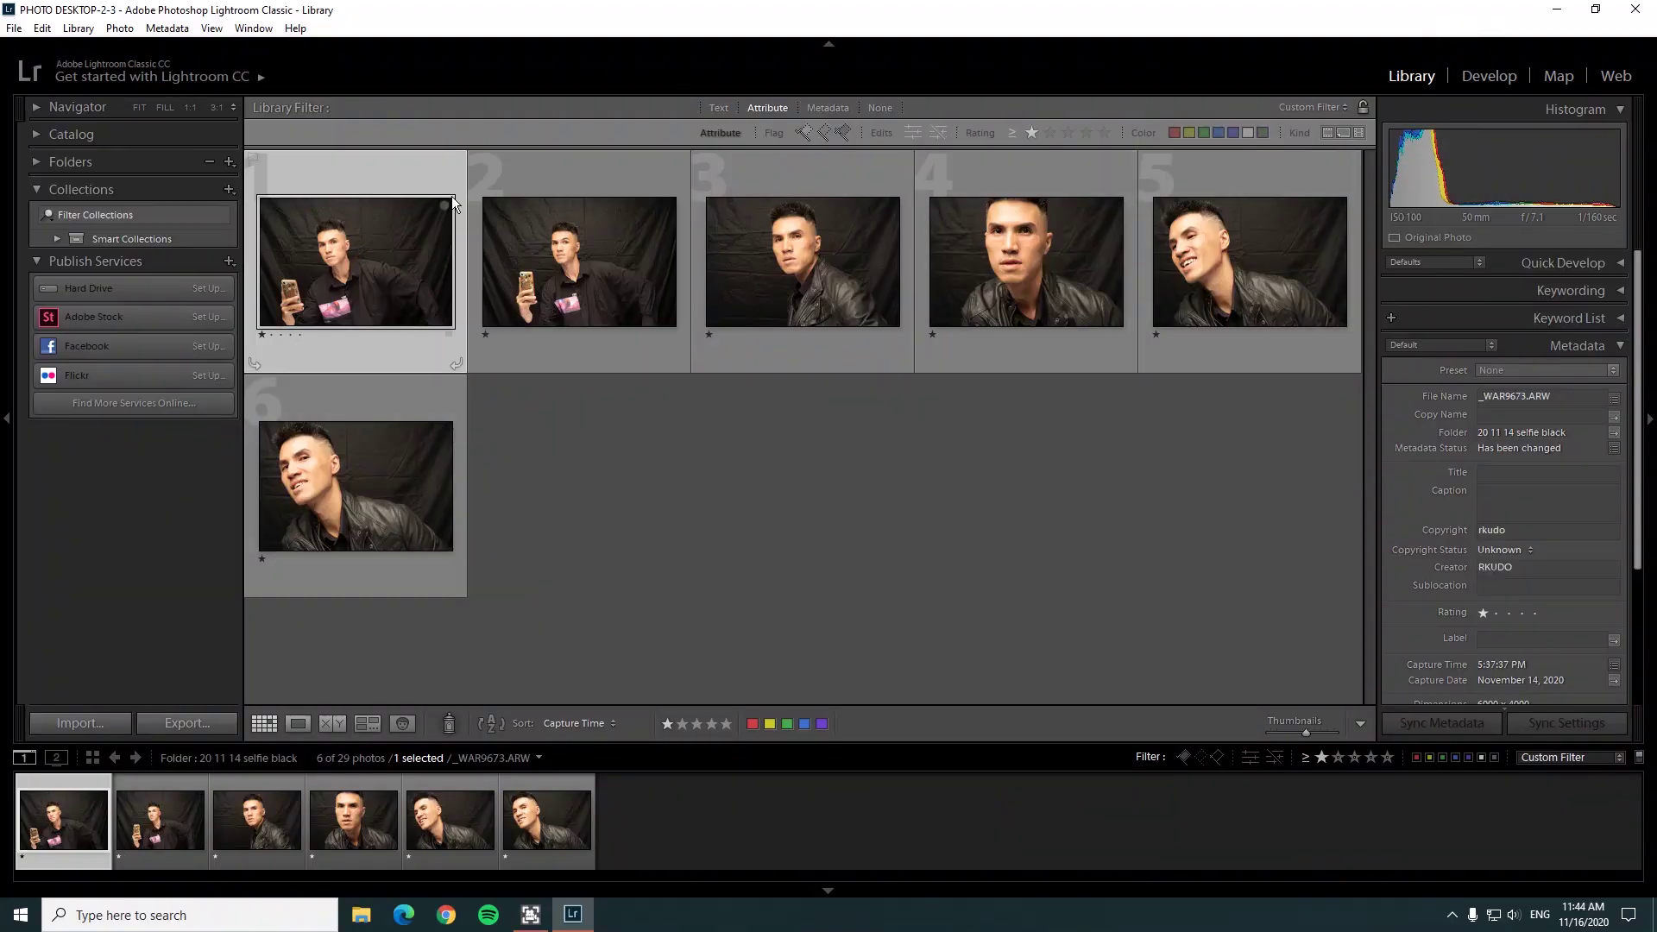
pyautogui.press('Right')
pyautogui.press('Right')
pyautogui.press('Right')
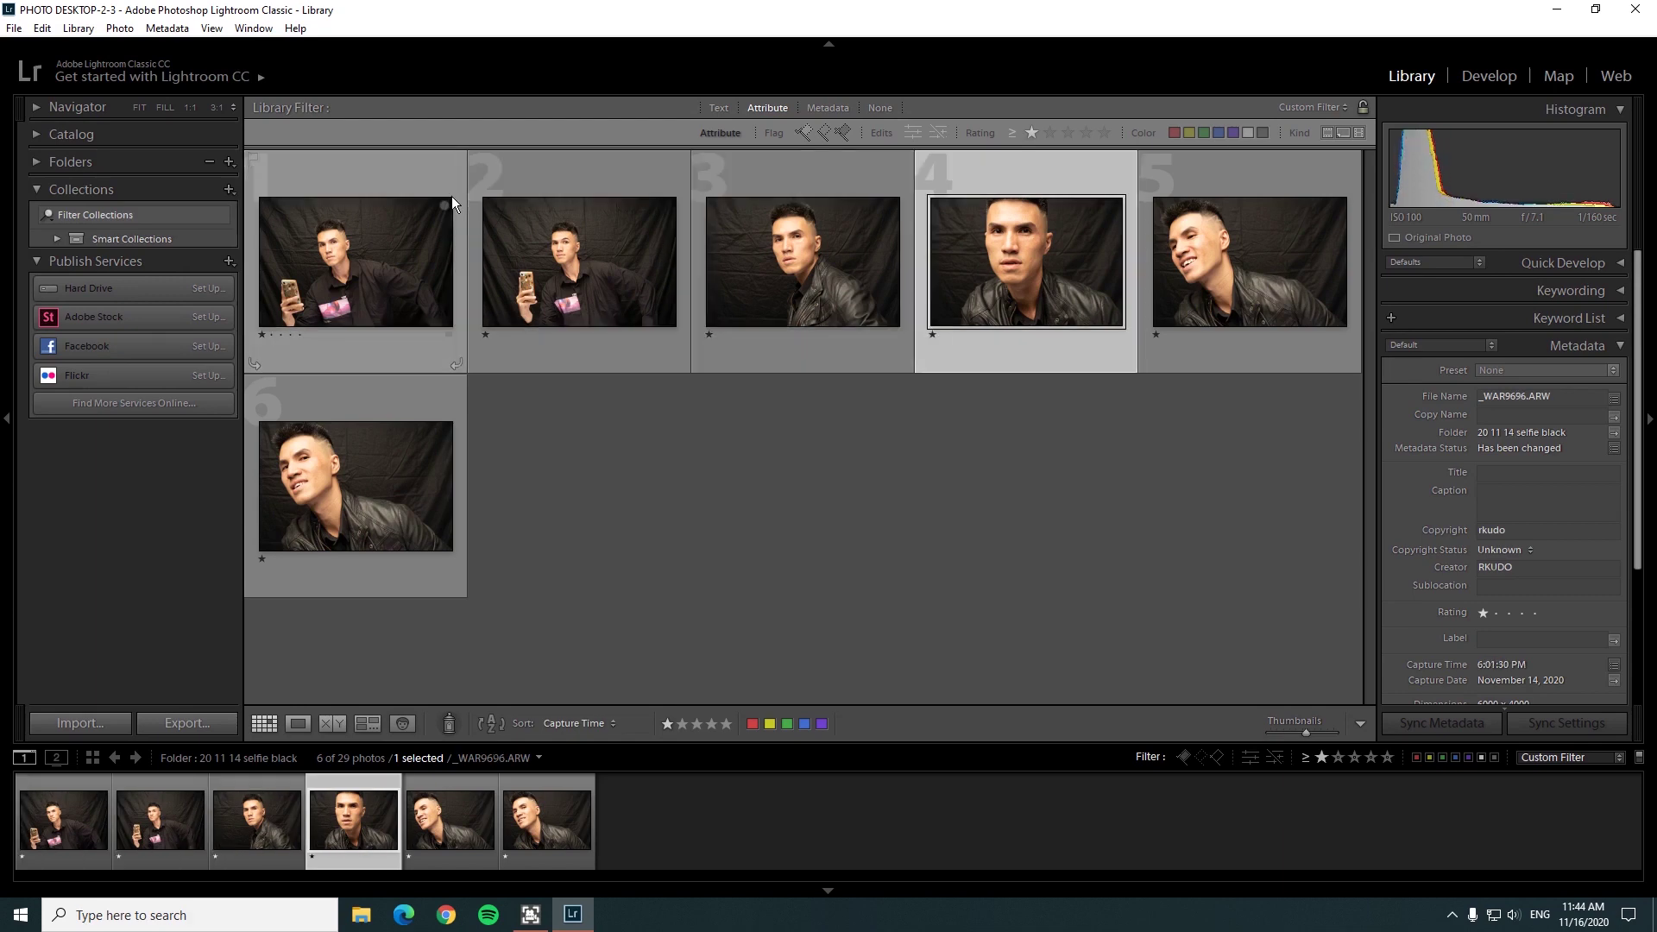
pyautogui.press('Right')
pyautogui.press('Right')
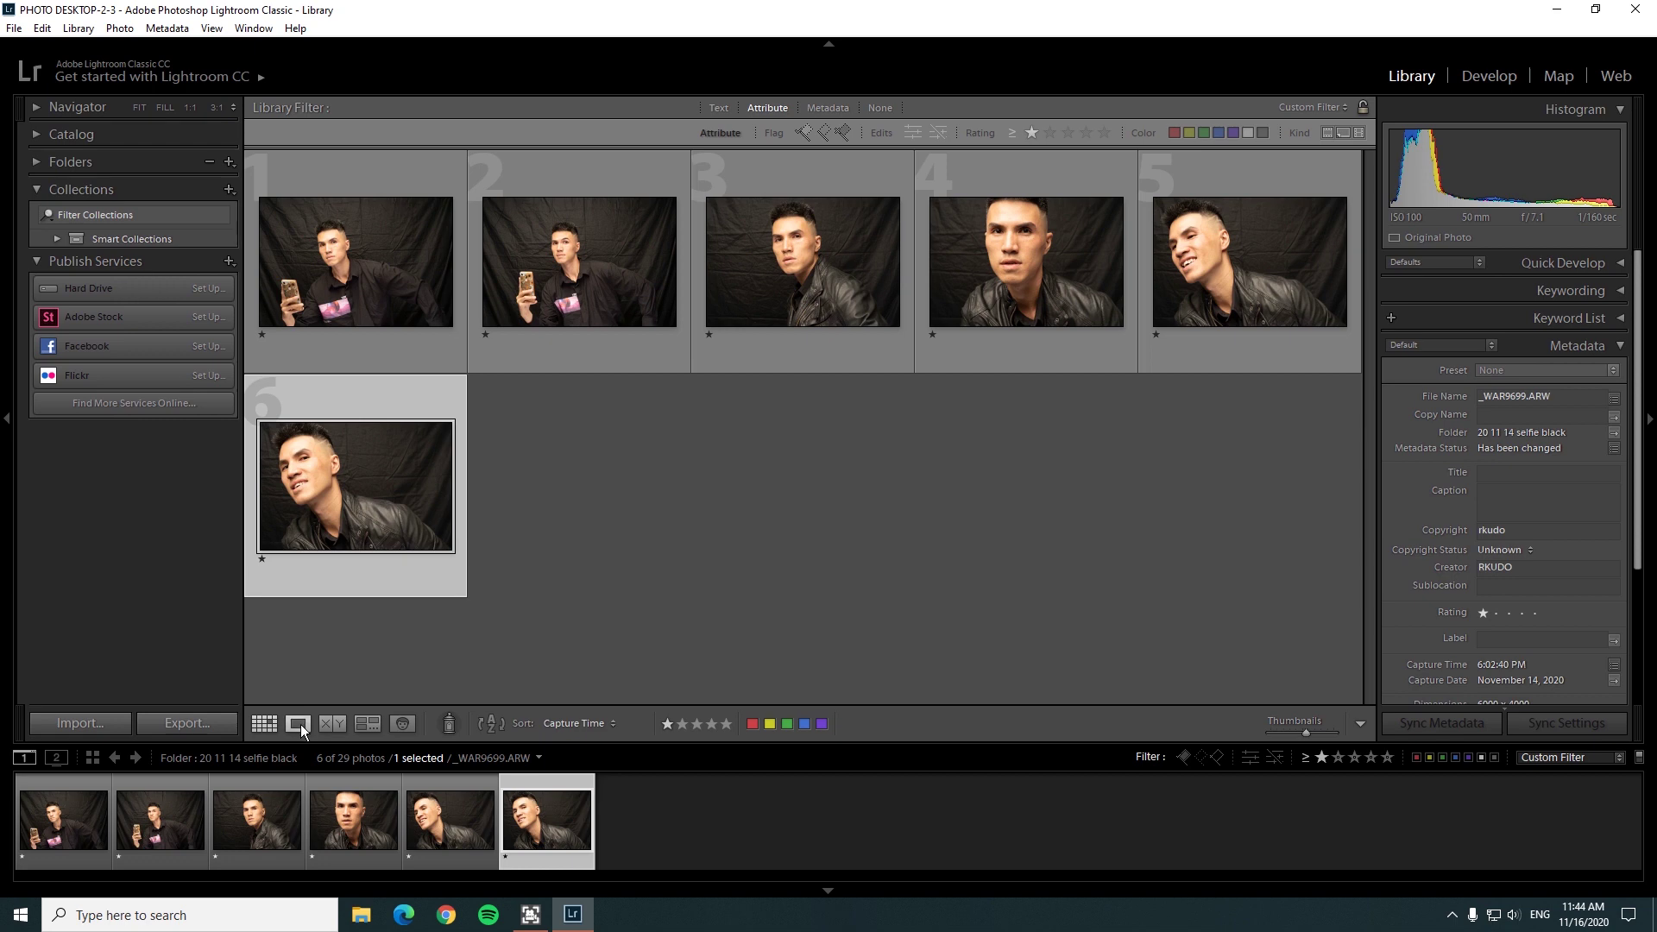
pyautogui.click(298, 723)
pyautogui.click(74, 832)
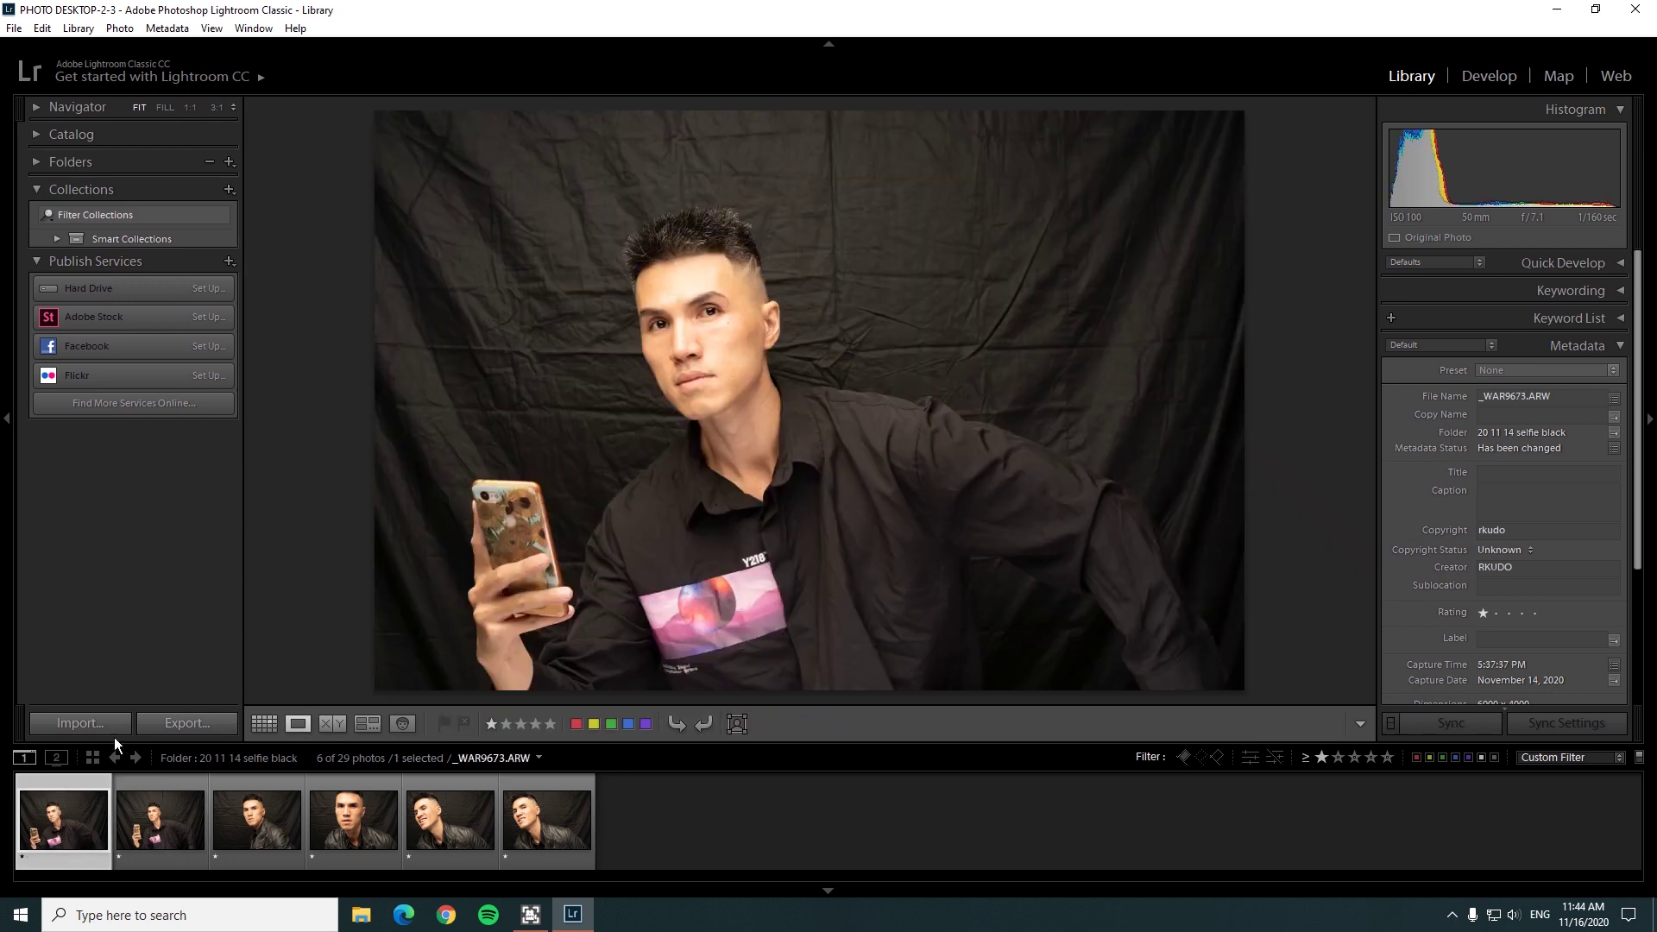
pyautogui.press('Right')
pyautogui.press('Right')
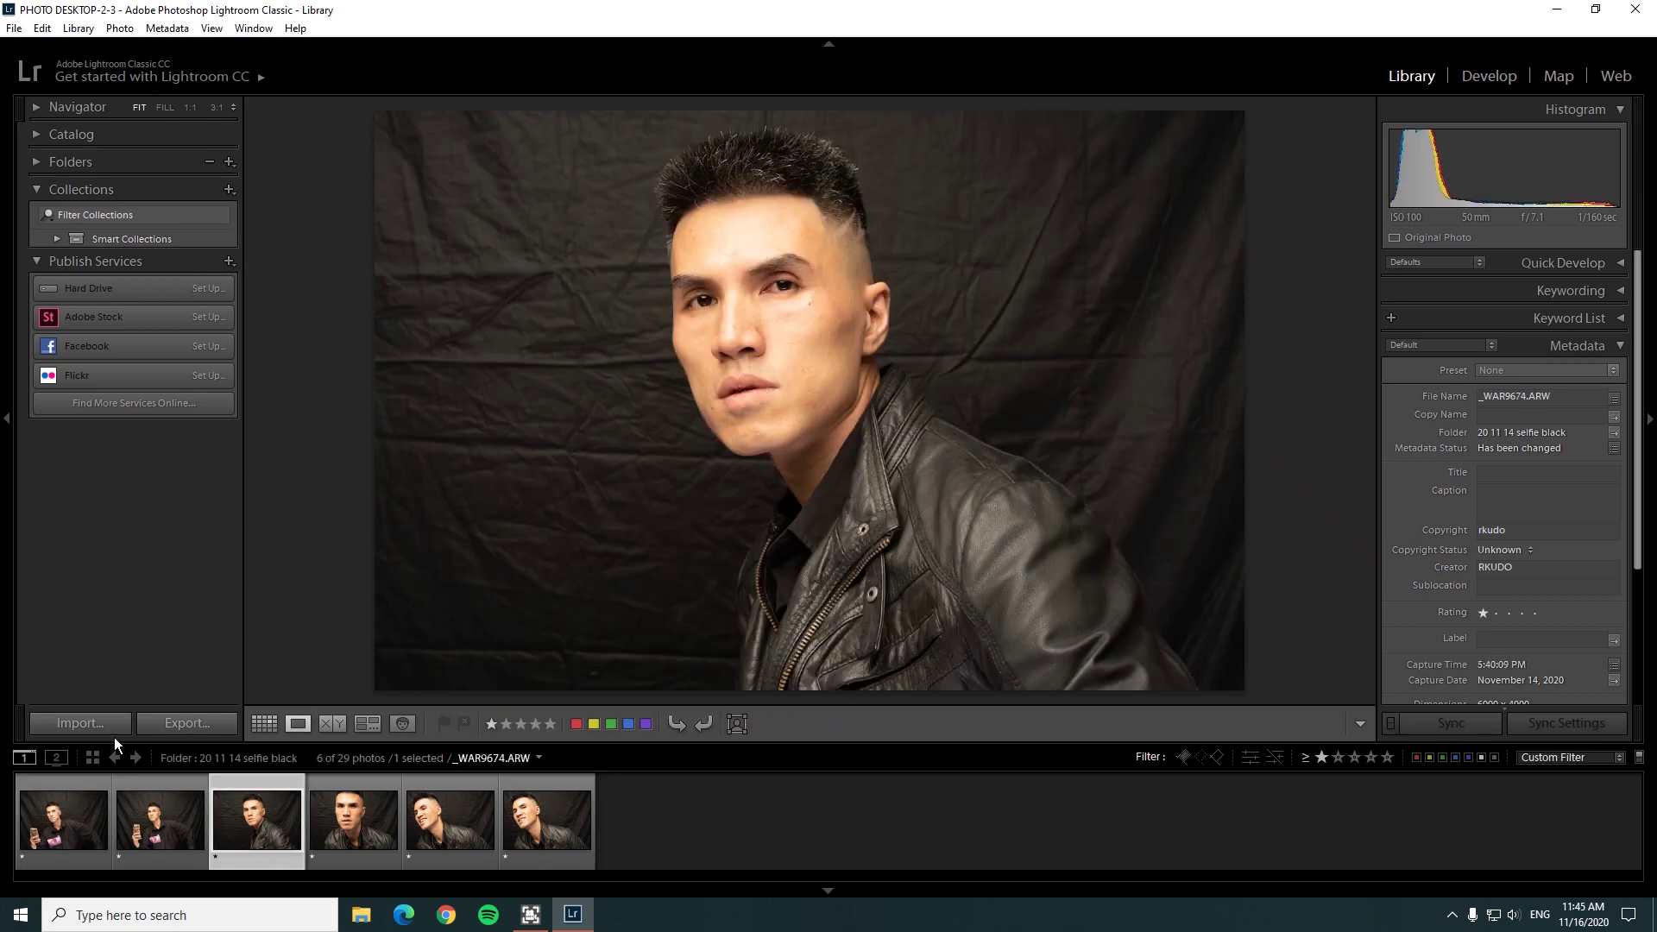
pyautogui.press('Right')
pyautogui.press('Right')
pyautogui.press('Right')
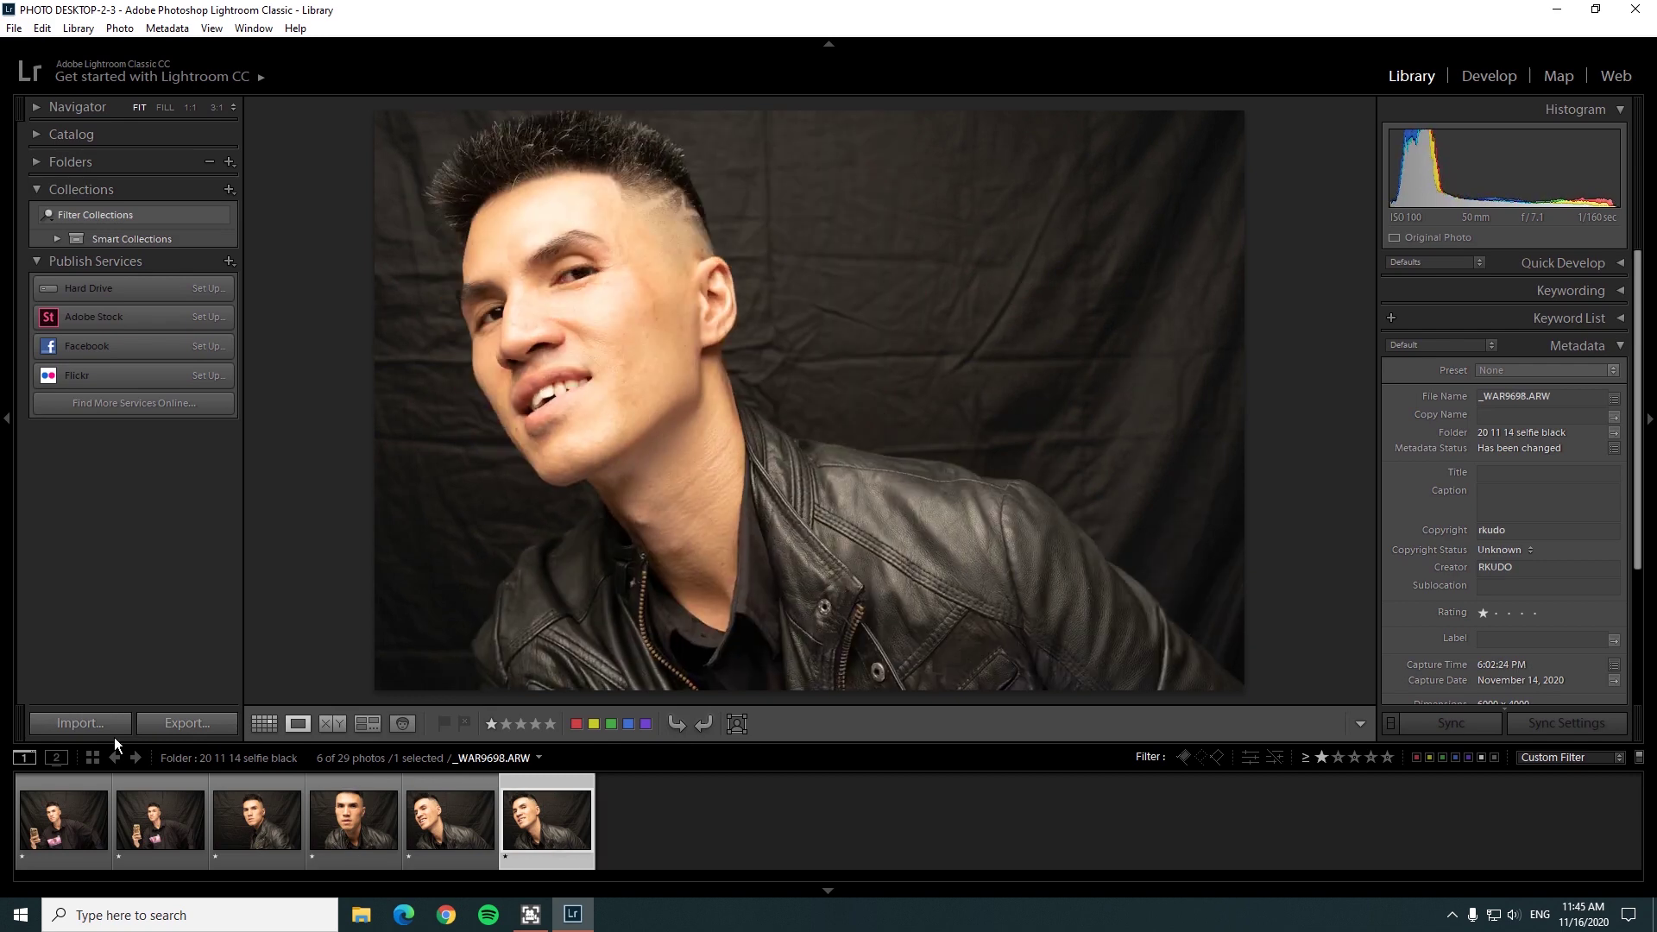
pyautogui.press('Left')
pyautogui.press('Left')
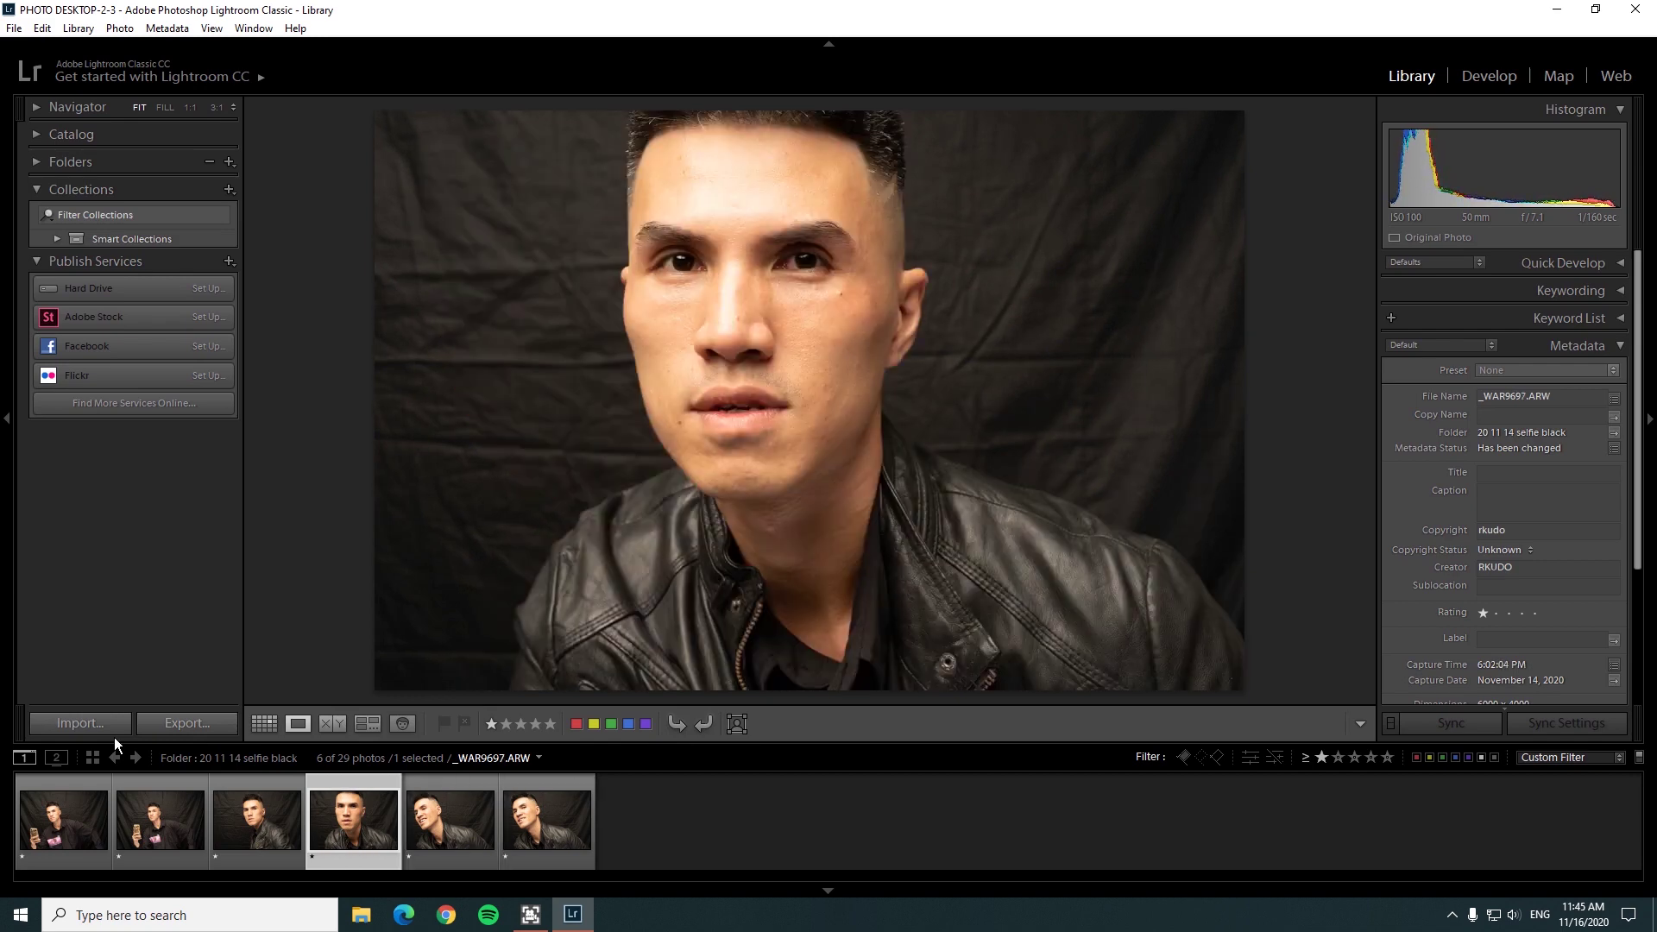
pyautogui.press('Left')
# - Rate _WAR9696 two stars, filter to two stars and higher, and open it in Develop
pyautogui.press('2')
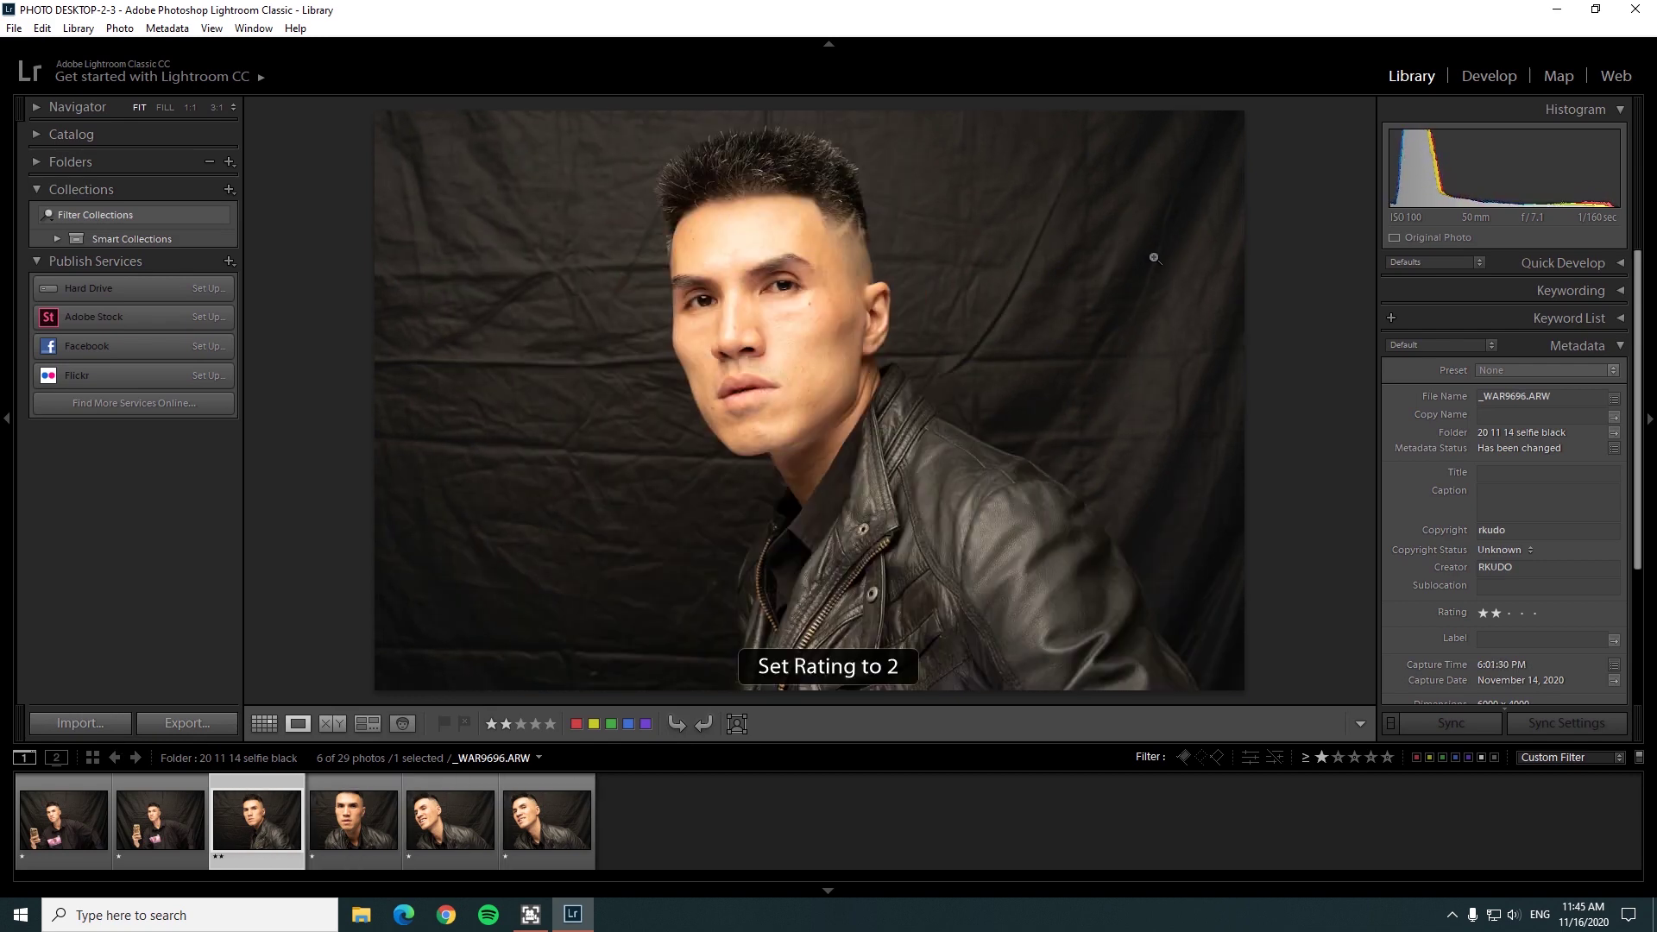
pyautogui.click(1337, 757)
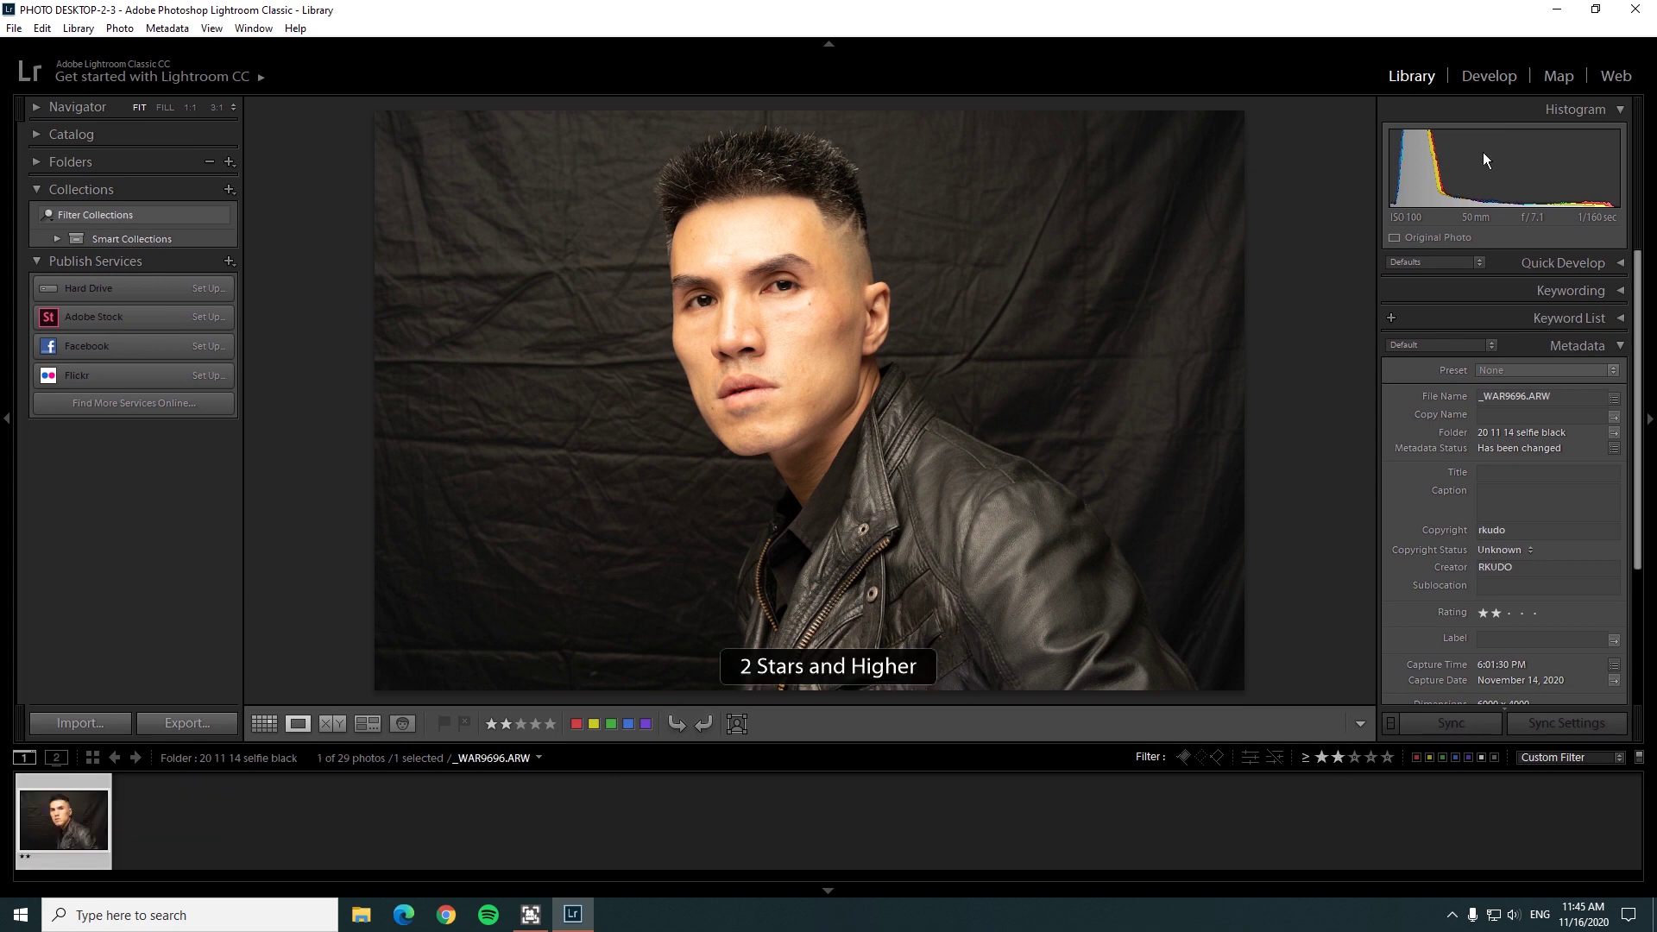
pyautogui.click(1484, 76)
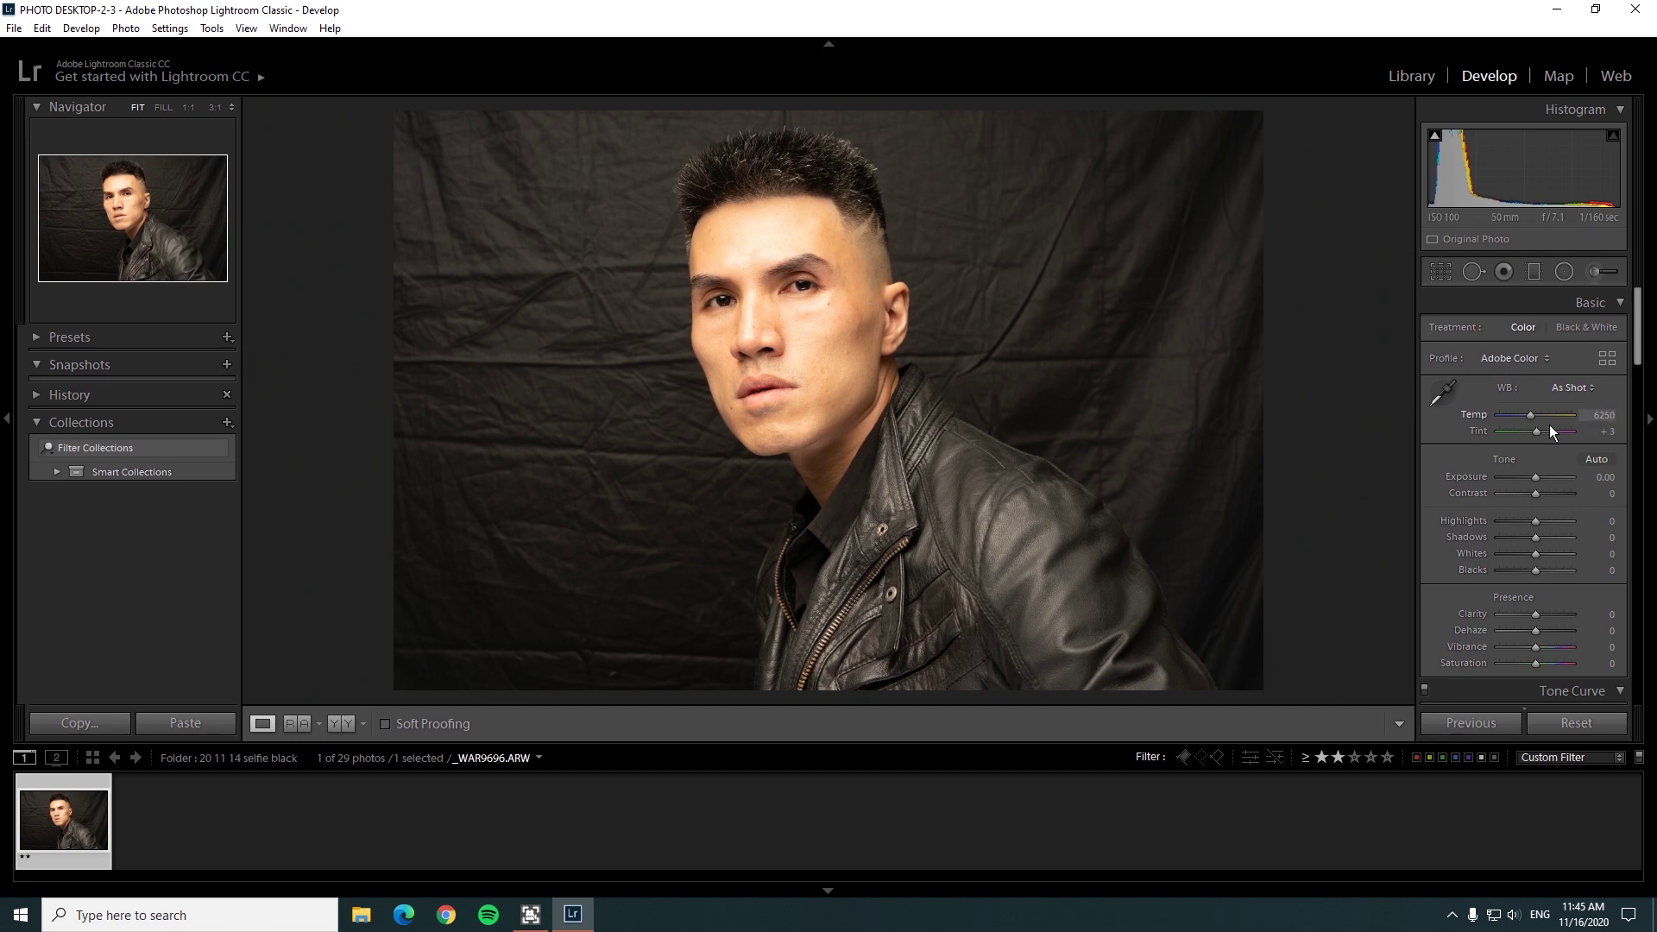
# - Cool the Temp, set Highlights to -17, and lower HSL orange and yellow saturation
pyautogui.moveTo(1546, 417); pyautogui.dragTo(1519, 418)
pyautogui.moveTo(1534, 521); pyautogui.dragTo(1524, 521)
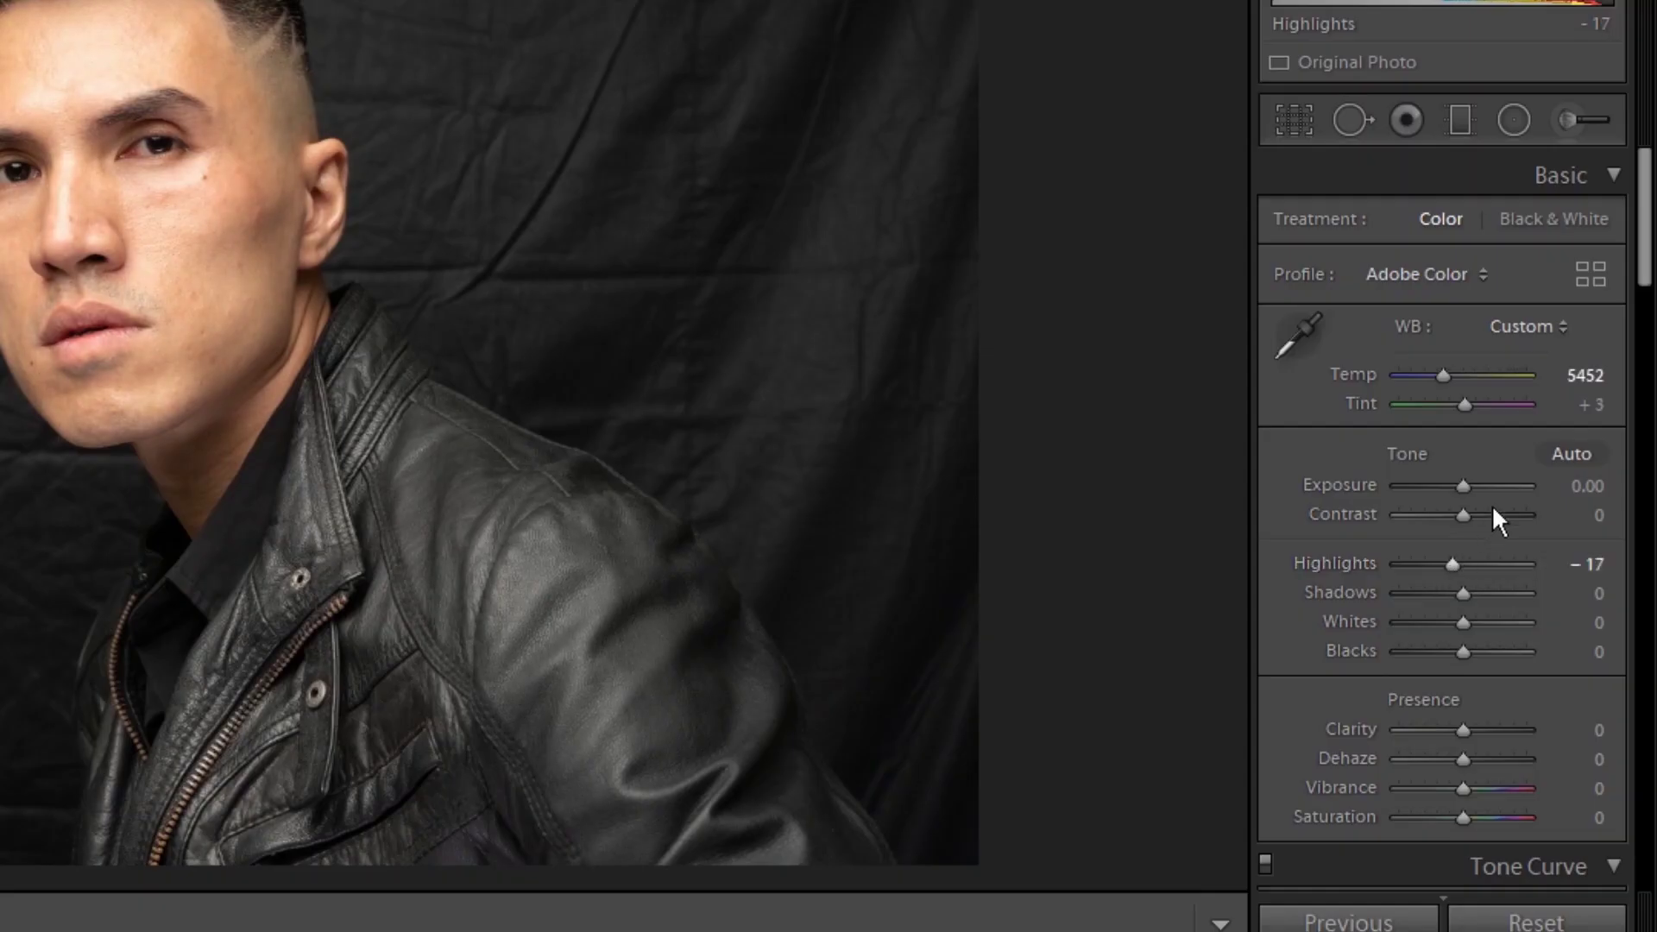
pyautogui.scroll(-4, 1629, 295)
pyautogui.scroll(-7, 1598, 416)
pyautogui.scroll(-5, 1598, 416)
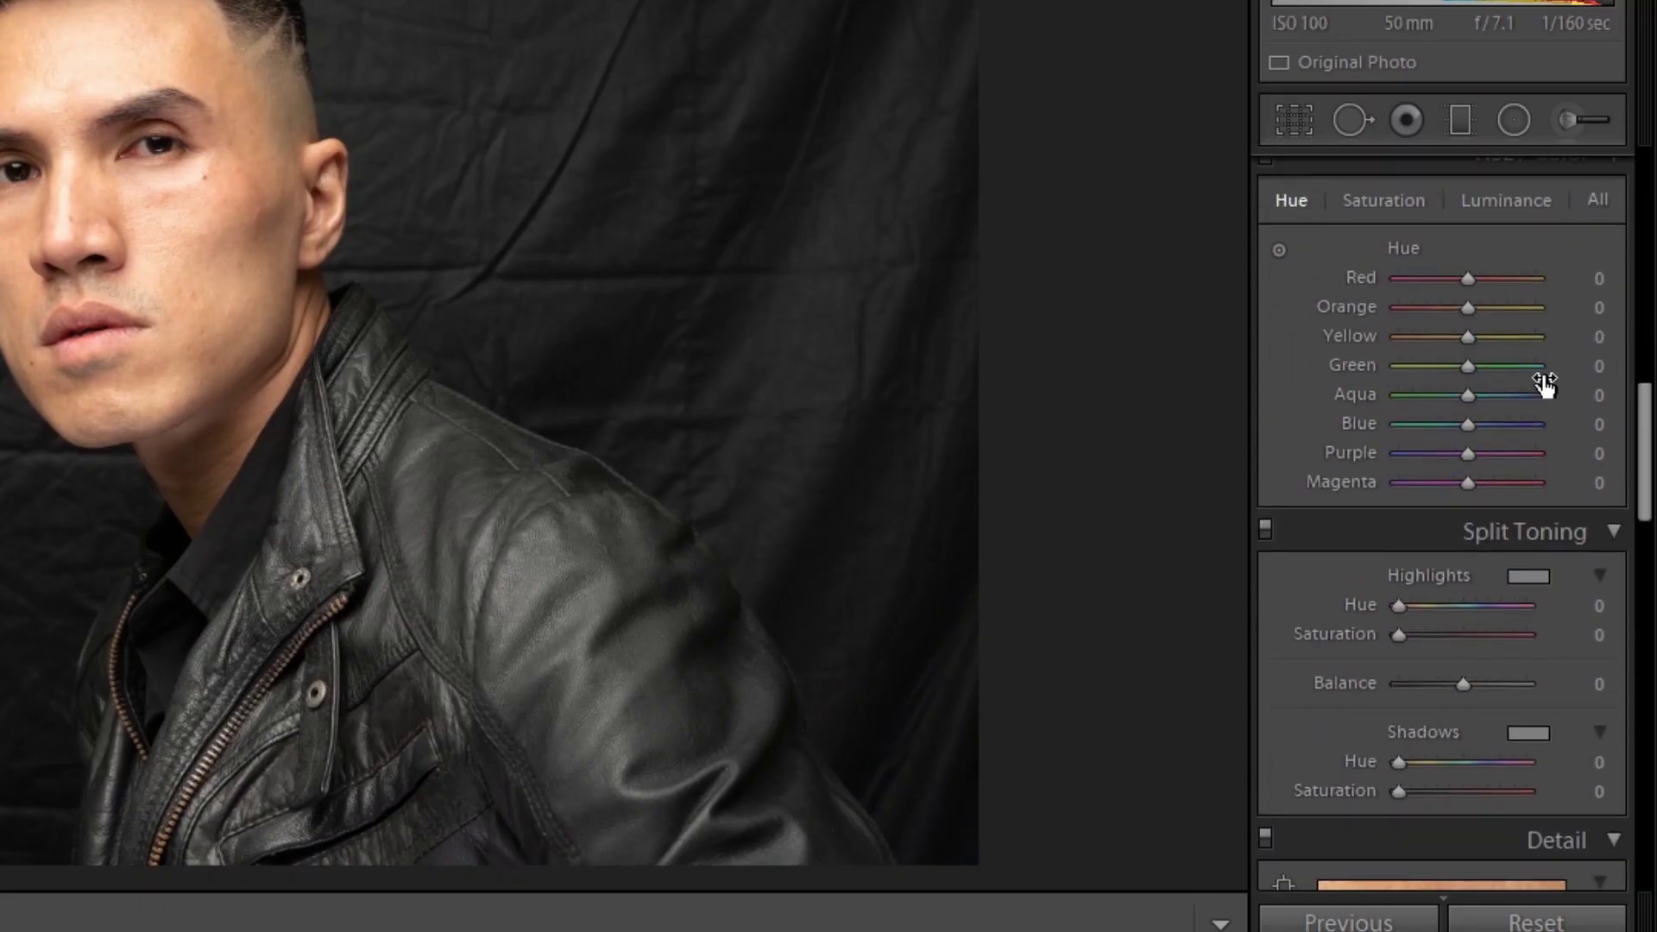
pyautogui.click(1384, 199)
pyautogui.moveTo(1464, 307)
pyautogui.mouseDown()
pyautogui.moveTo(1427, 307)
pyautogui.moveTo(1462, 307)
pyautogui.moveTo(1441, 338)
pyautogui.moveTo(1465, 338)
pyautogui.mouseUp()
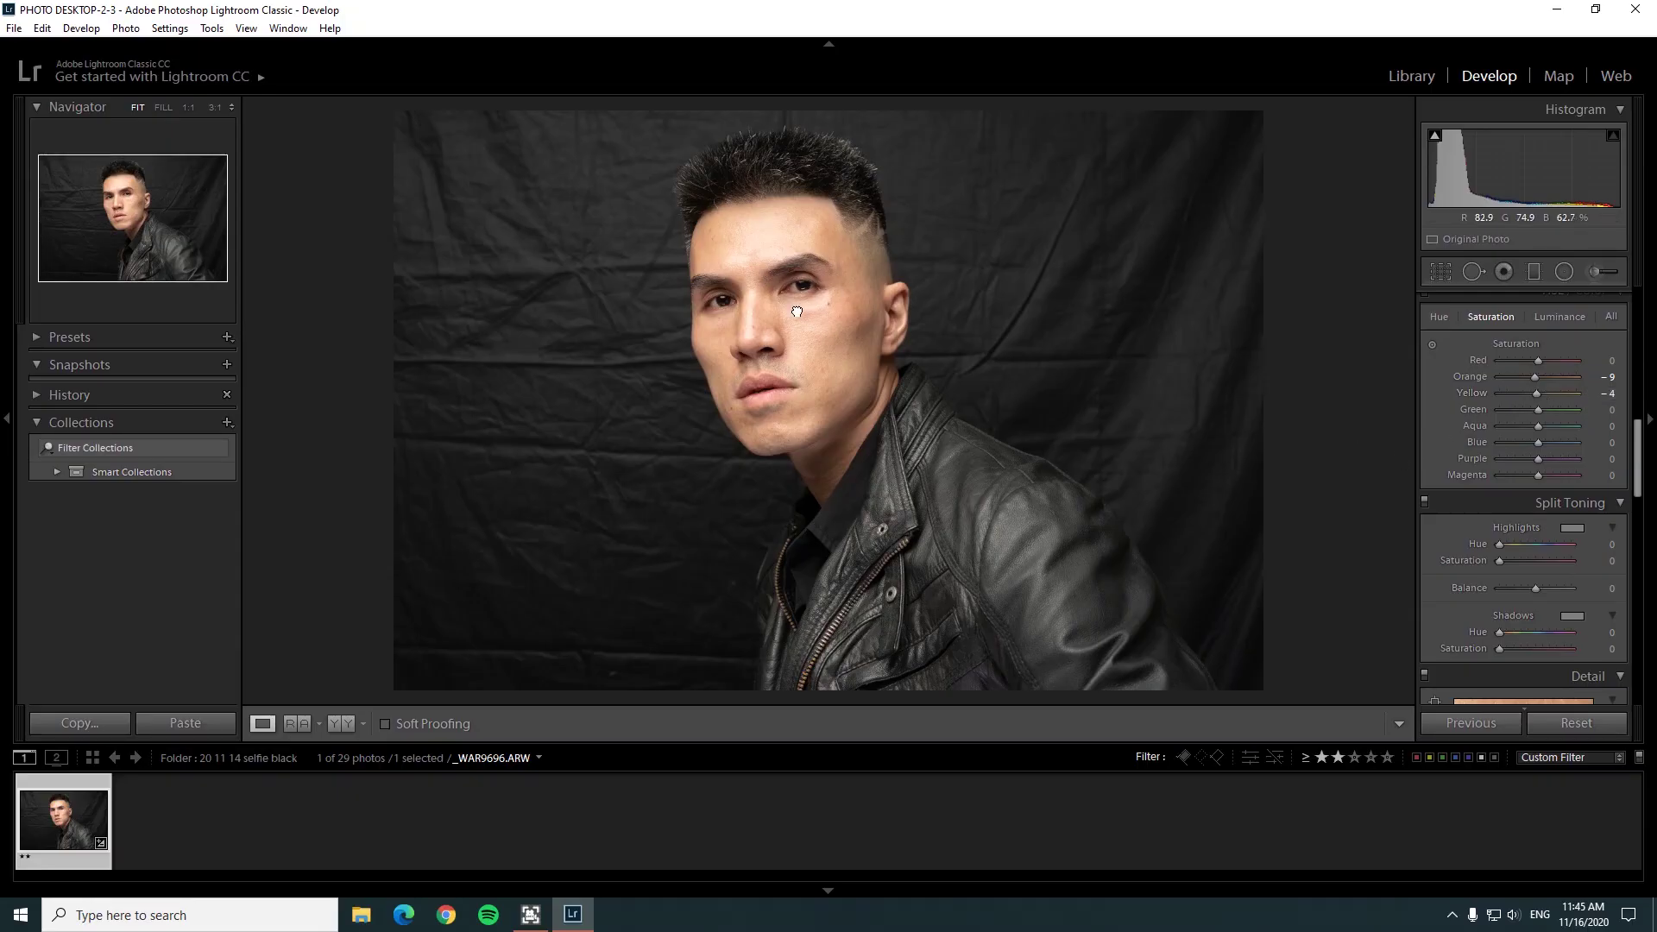
# - Inspect the cheek, face and jaw skin at 1:1, then return to the Fit view
pyautogui.click(798, 296)
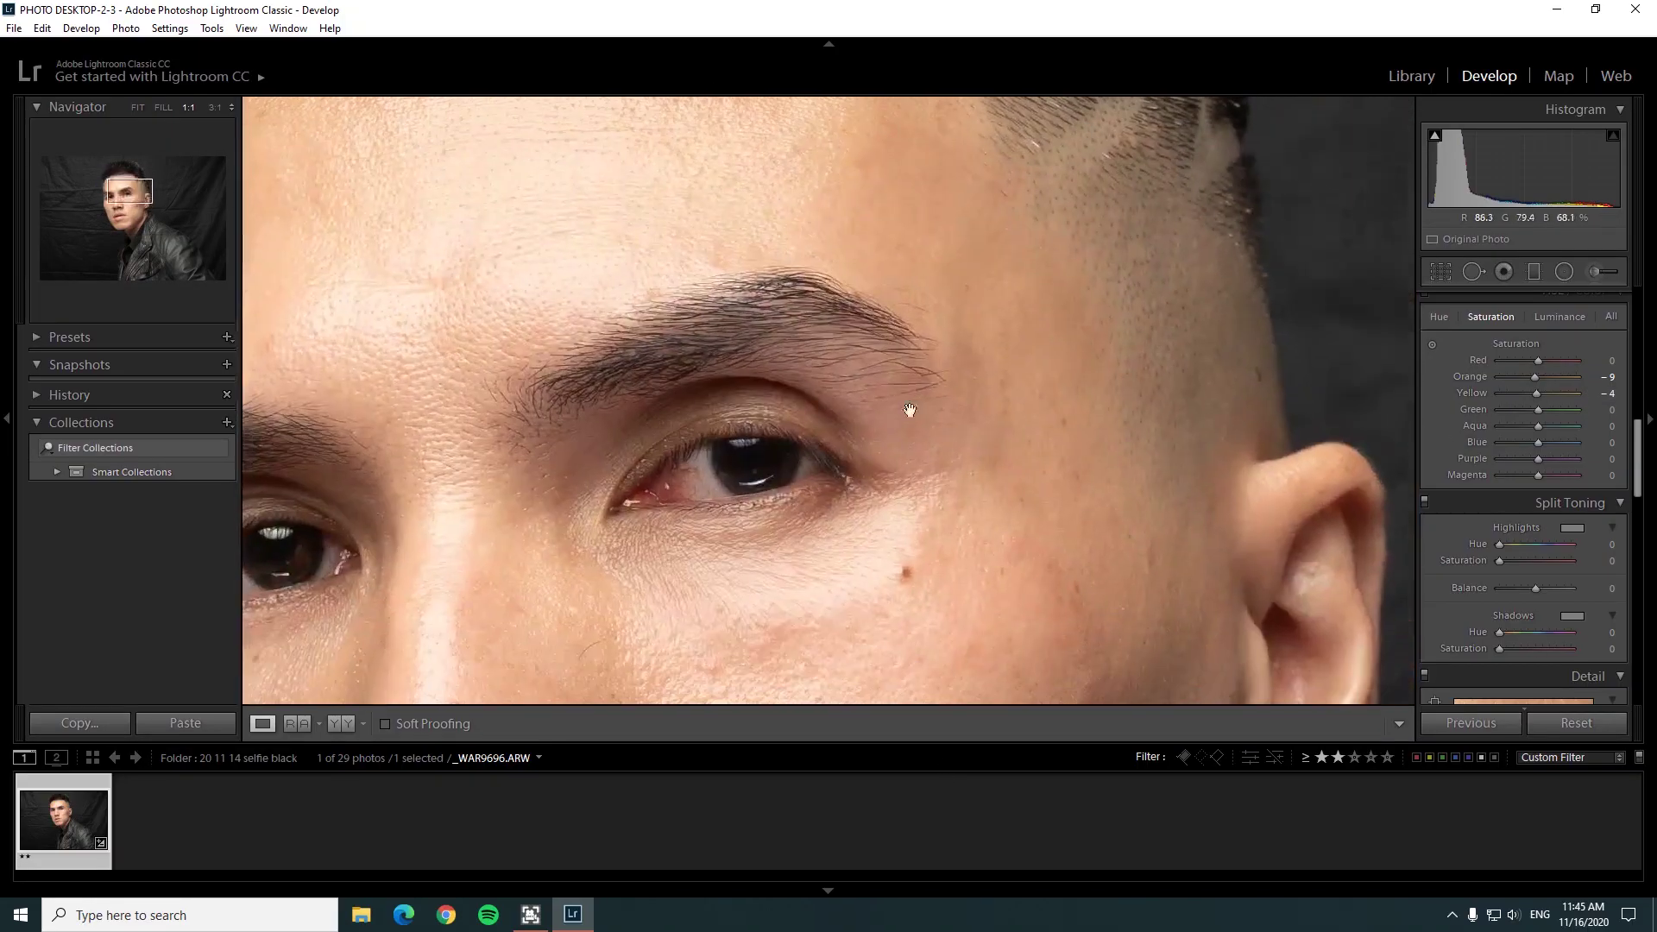
pyautogui.moveTo(906, 406); pyautogui.dragTo(961, 55)
pyautogui.scroll(-3, 967, 173)
pyautogui.scroll(-3, 929, 370)
pyautogui.moveTo(929, 370); pyautogui.dragTo(846, 385)
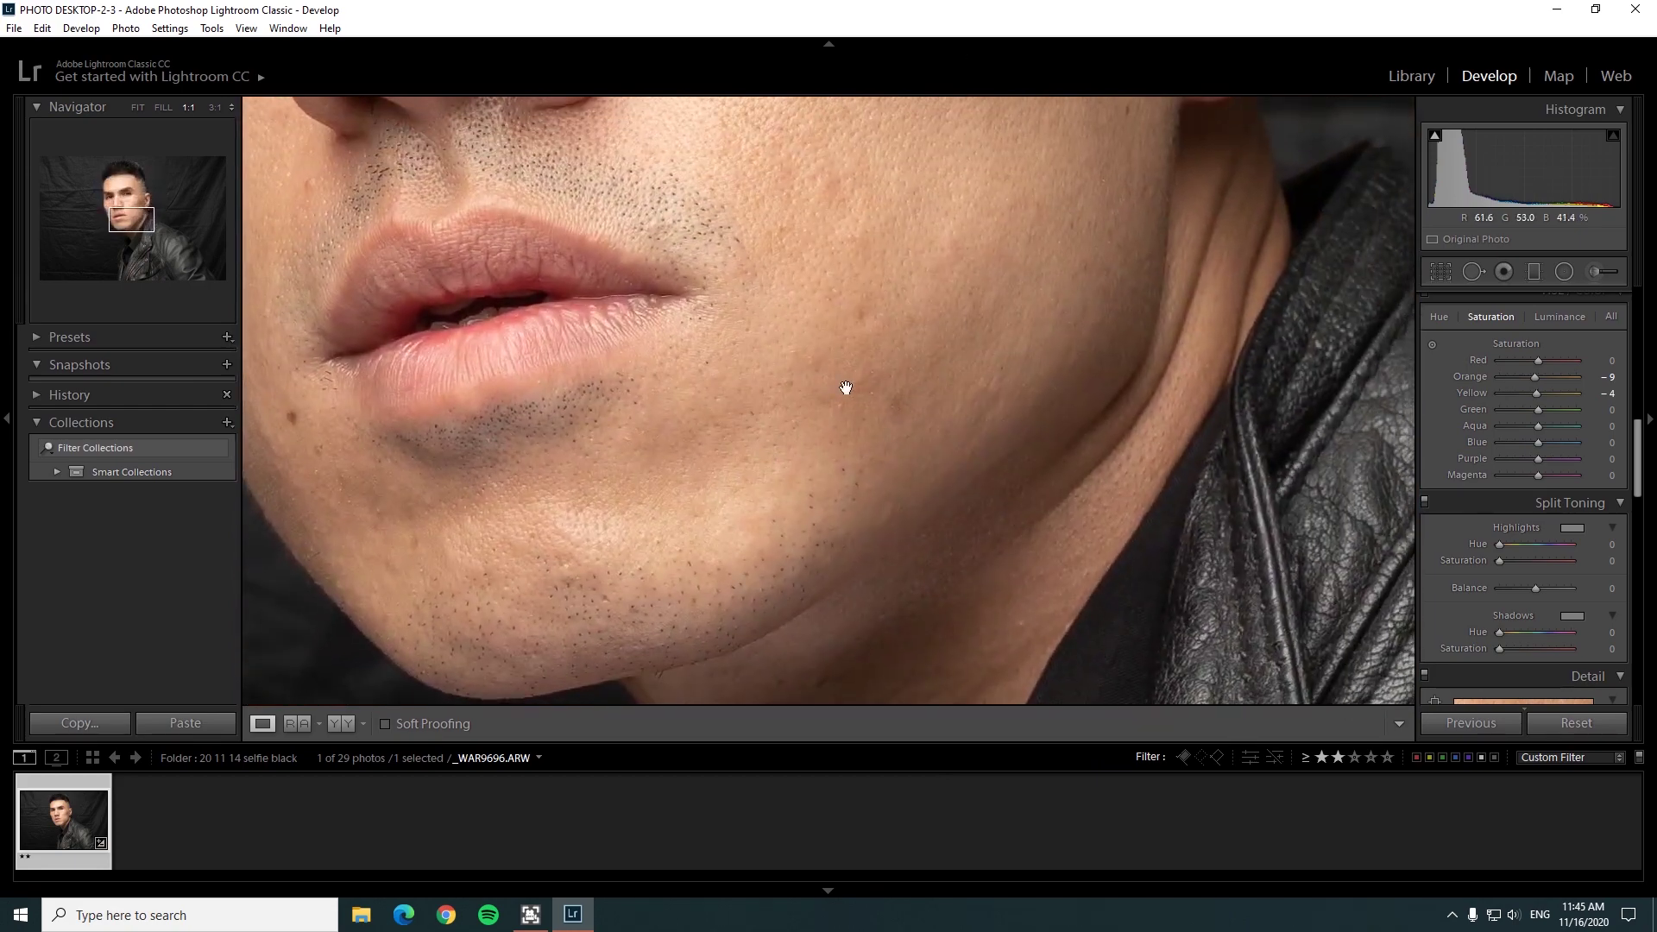
pyautogui.click(851, 386)
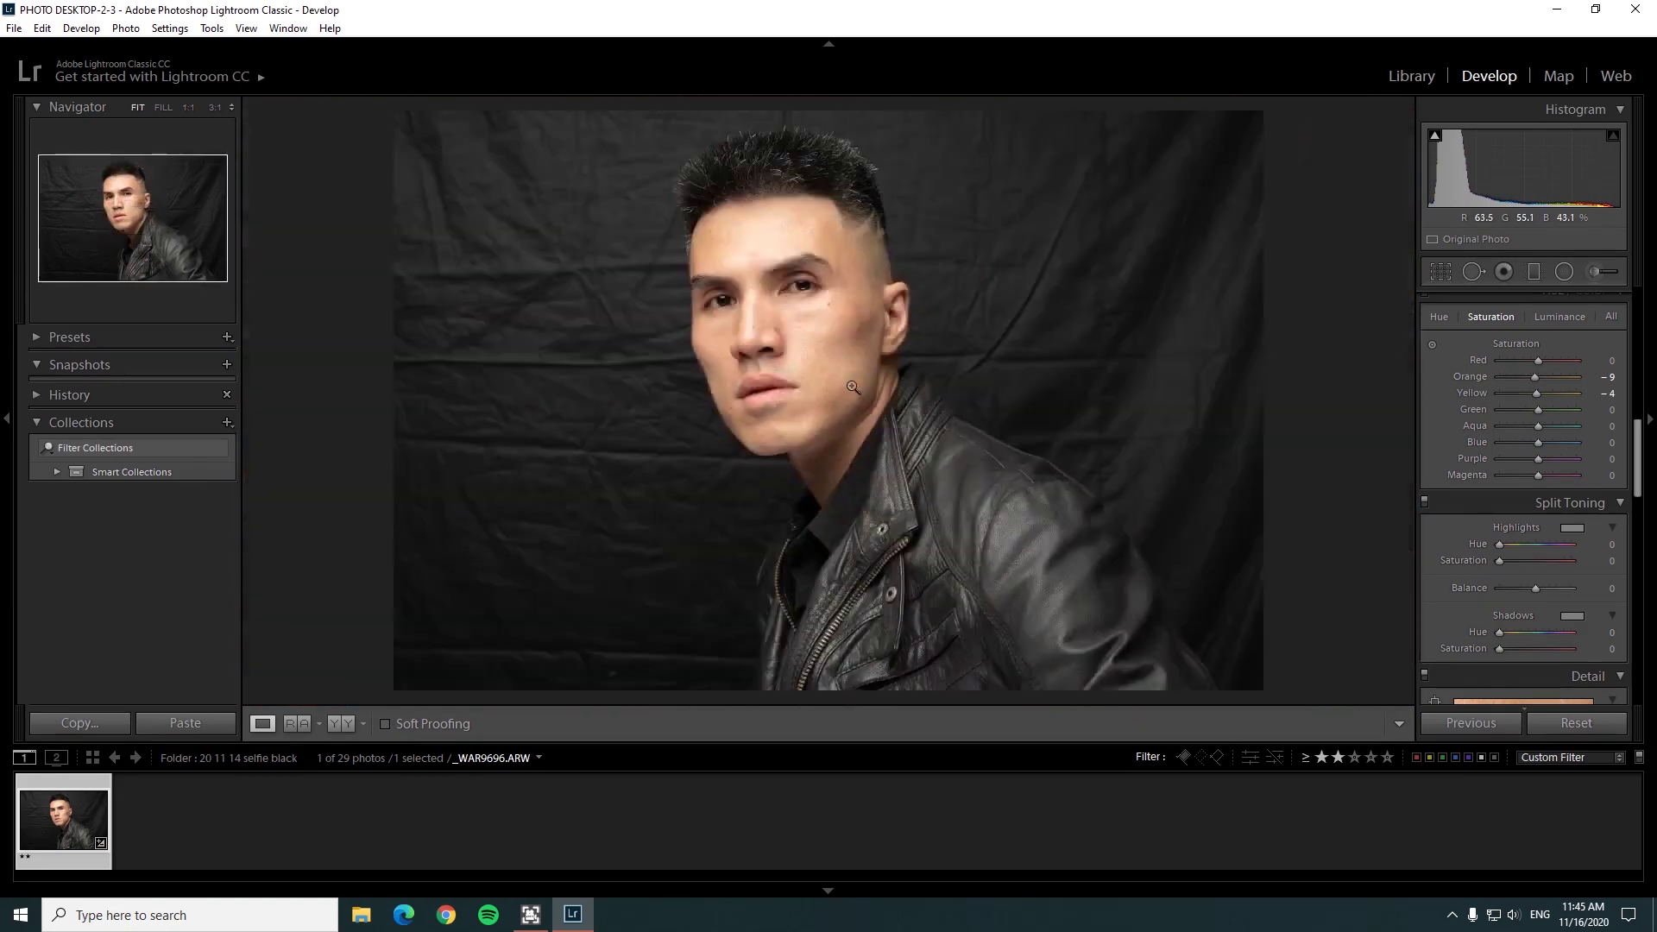
# - Back in Library, start an export of the photo into the subfolder 'portrait'
pyautogui.click(1410, 76)
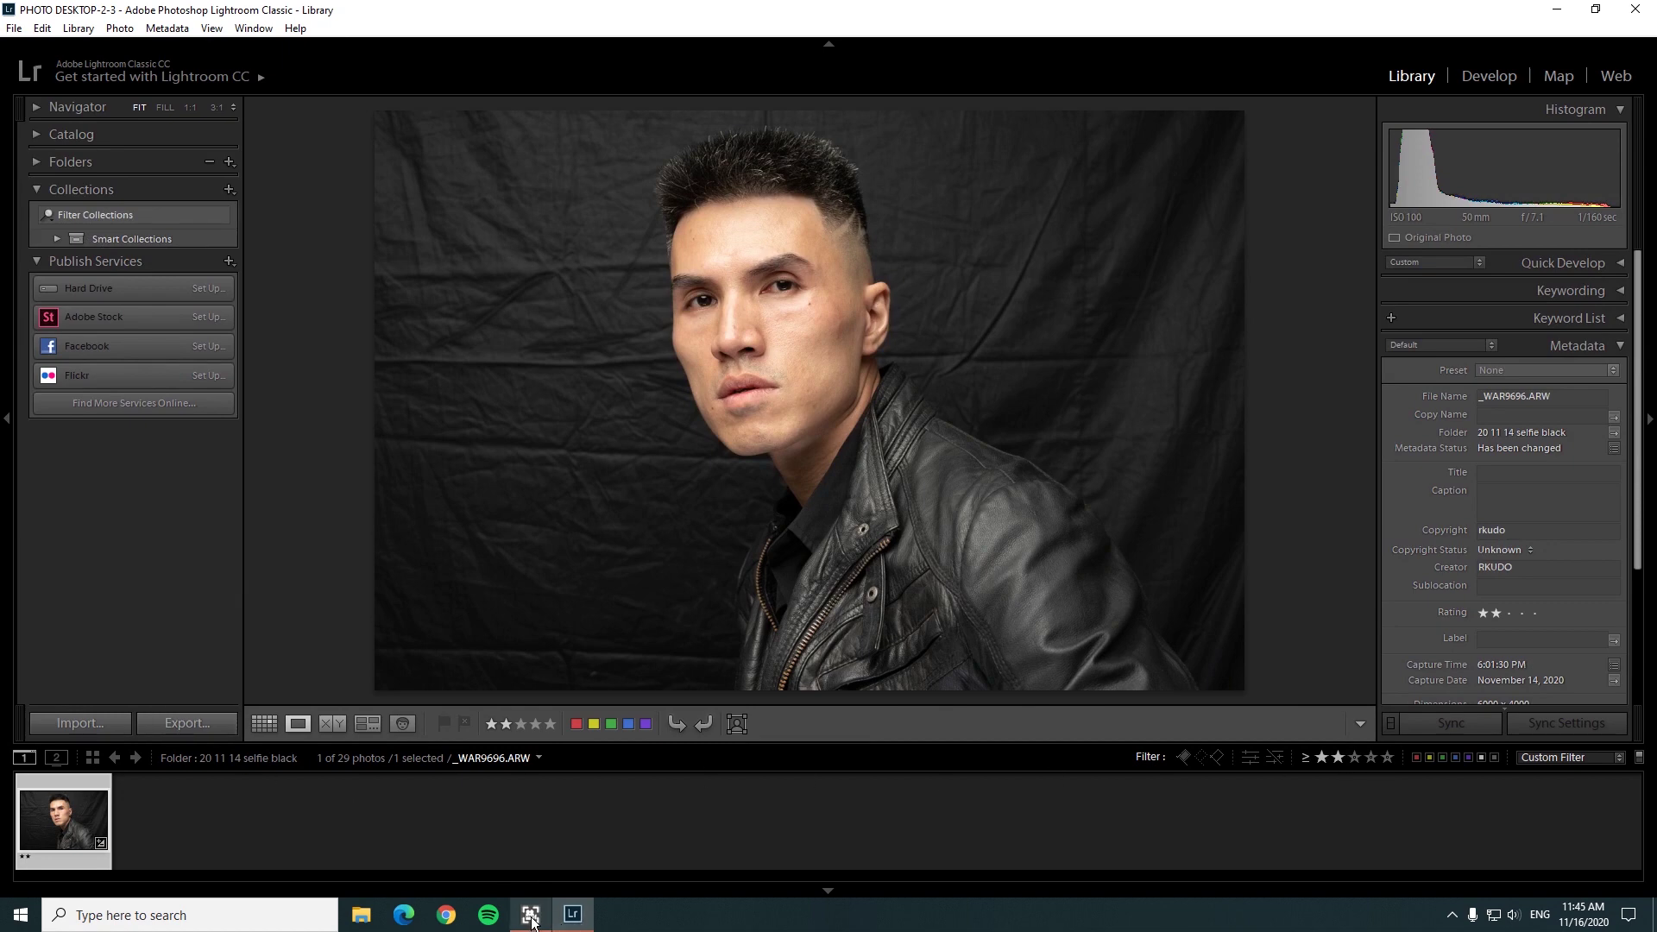
pyautogui.click(198, 730)
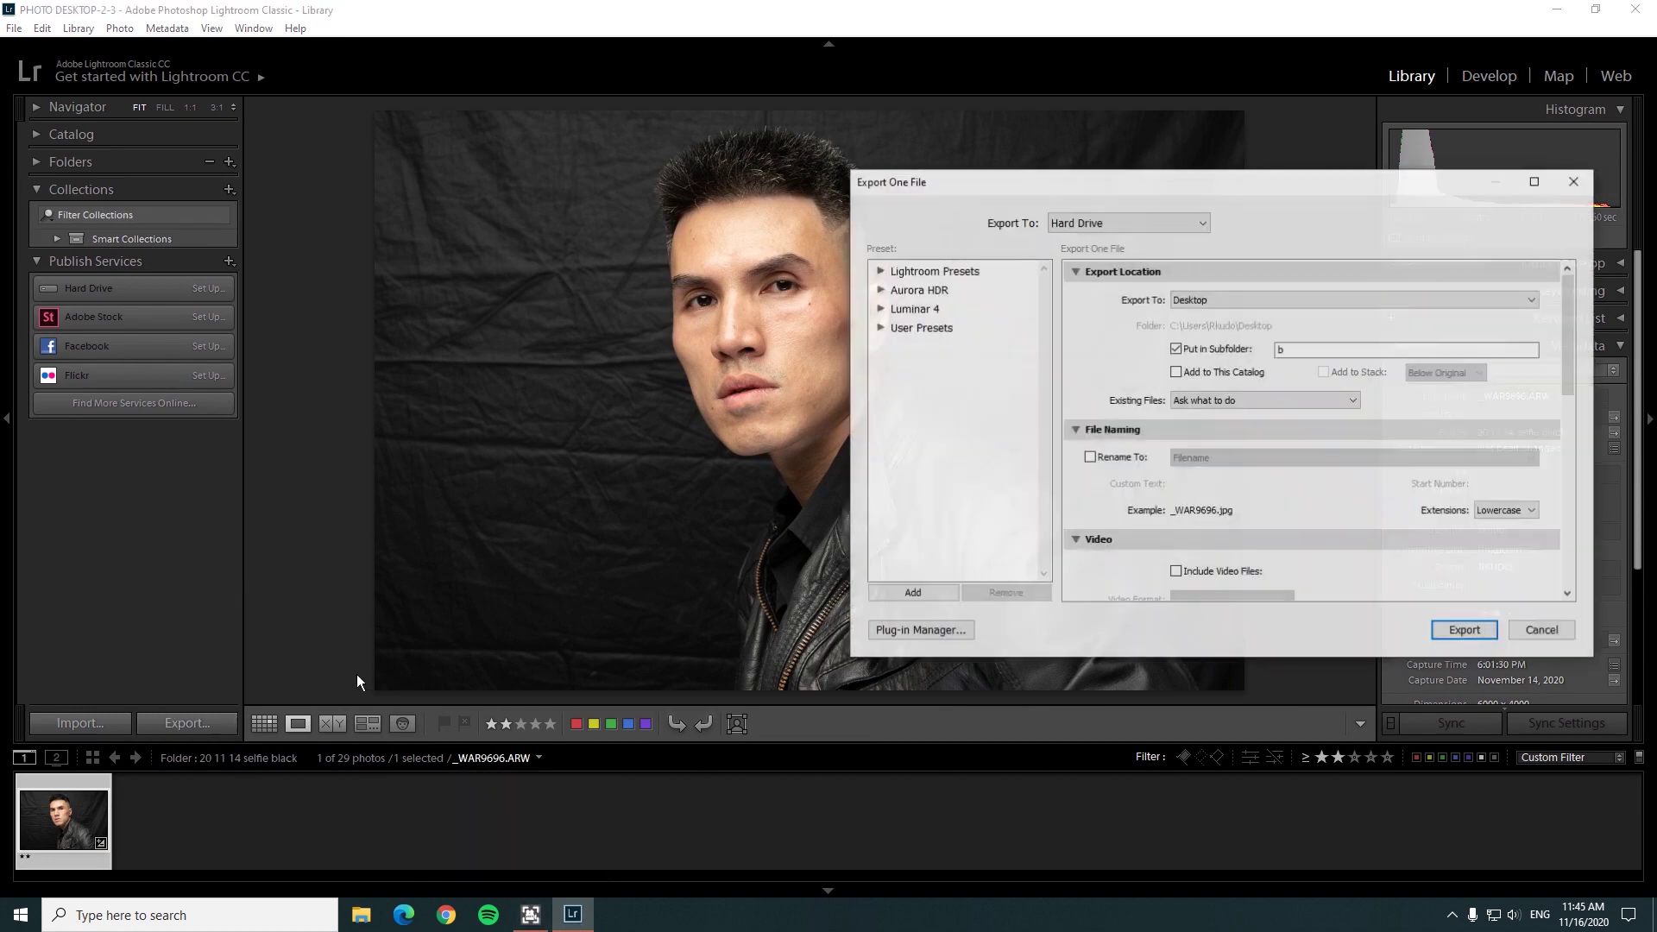
pyautogui.doubleClick(1307, 348)
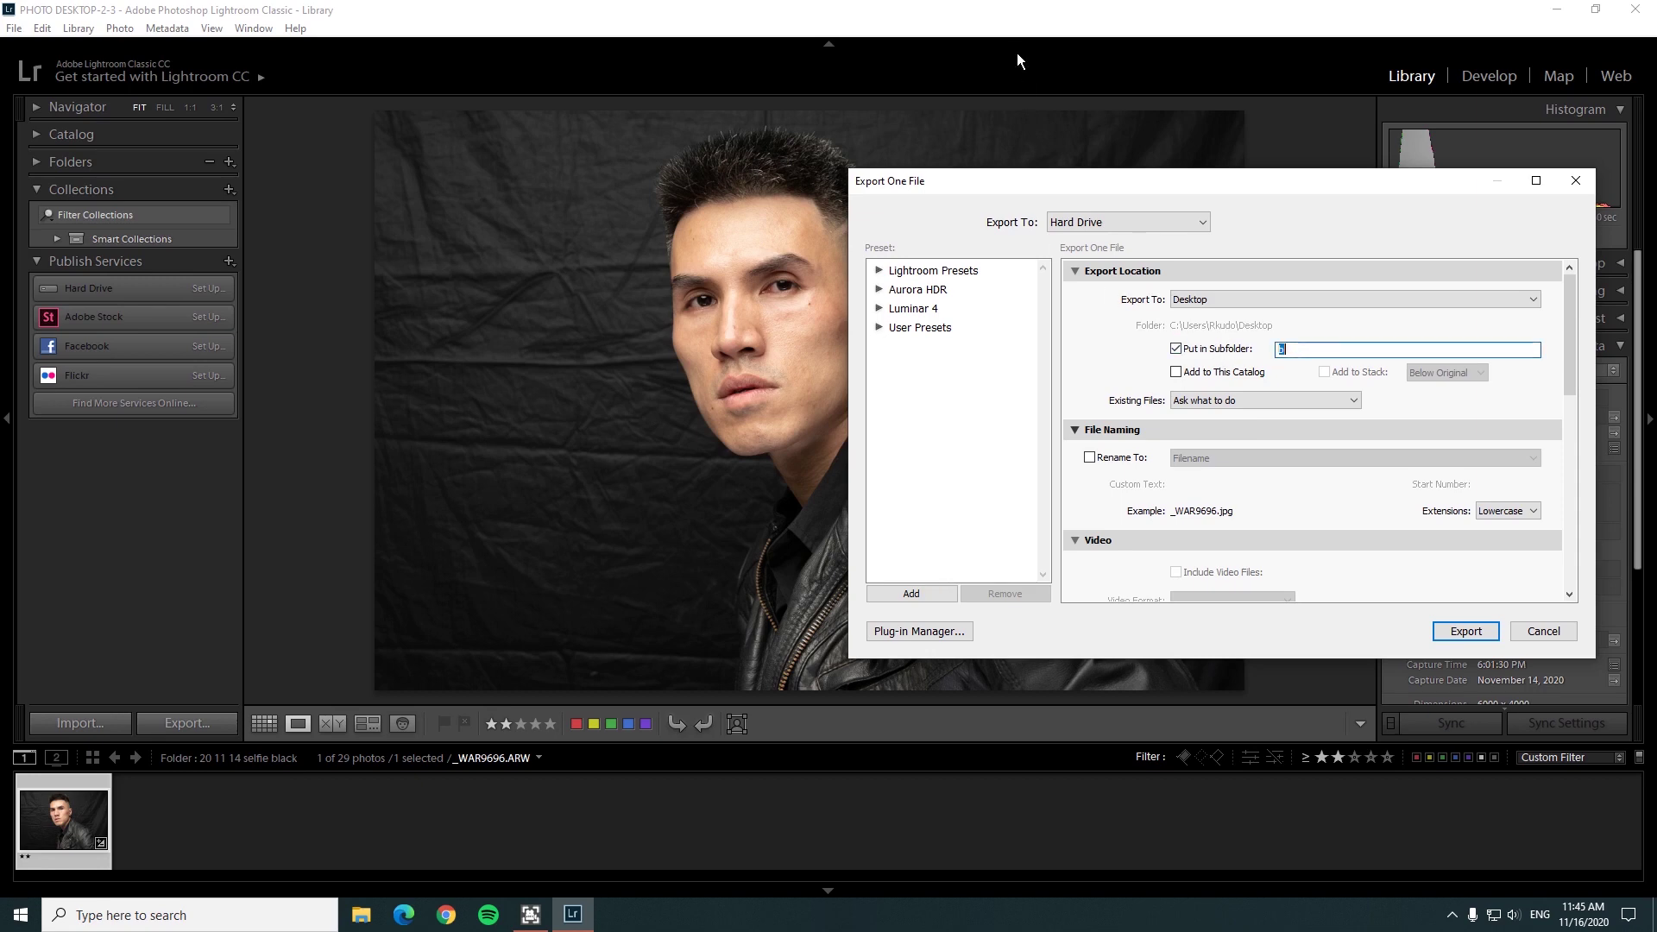
pyautogui.write('portrait')
# - Set the export format to TIFF at full size with 300 ppi resolution
pyautogui.scroll(-1, 1467, 354)
pyautogui.scroll(-2, 1381, 345)
pyautogui.scroll(-2, 1294, 341)
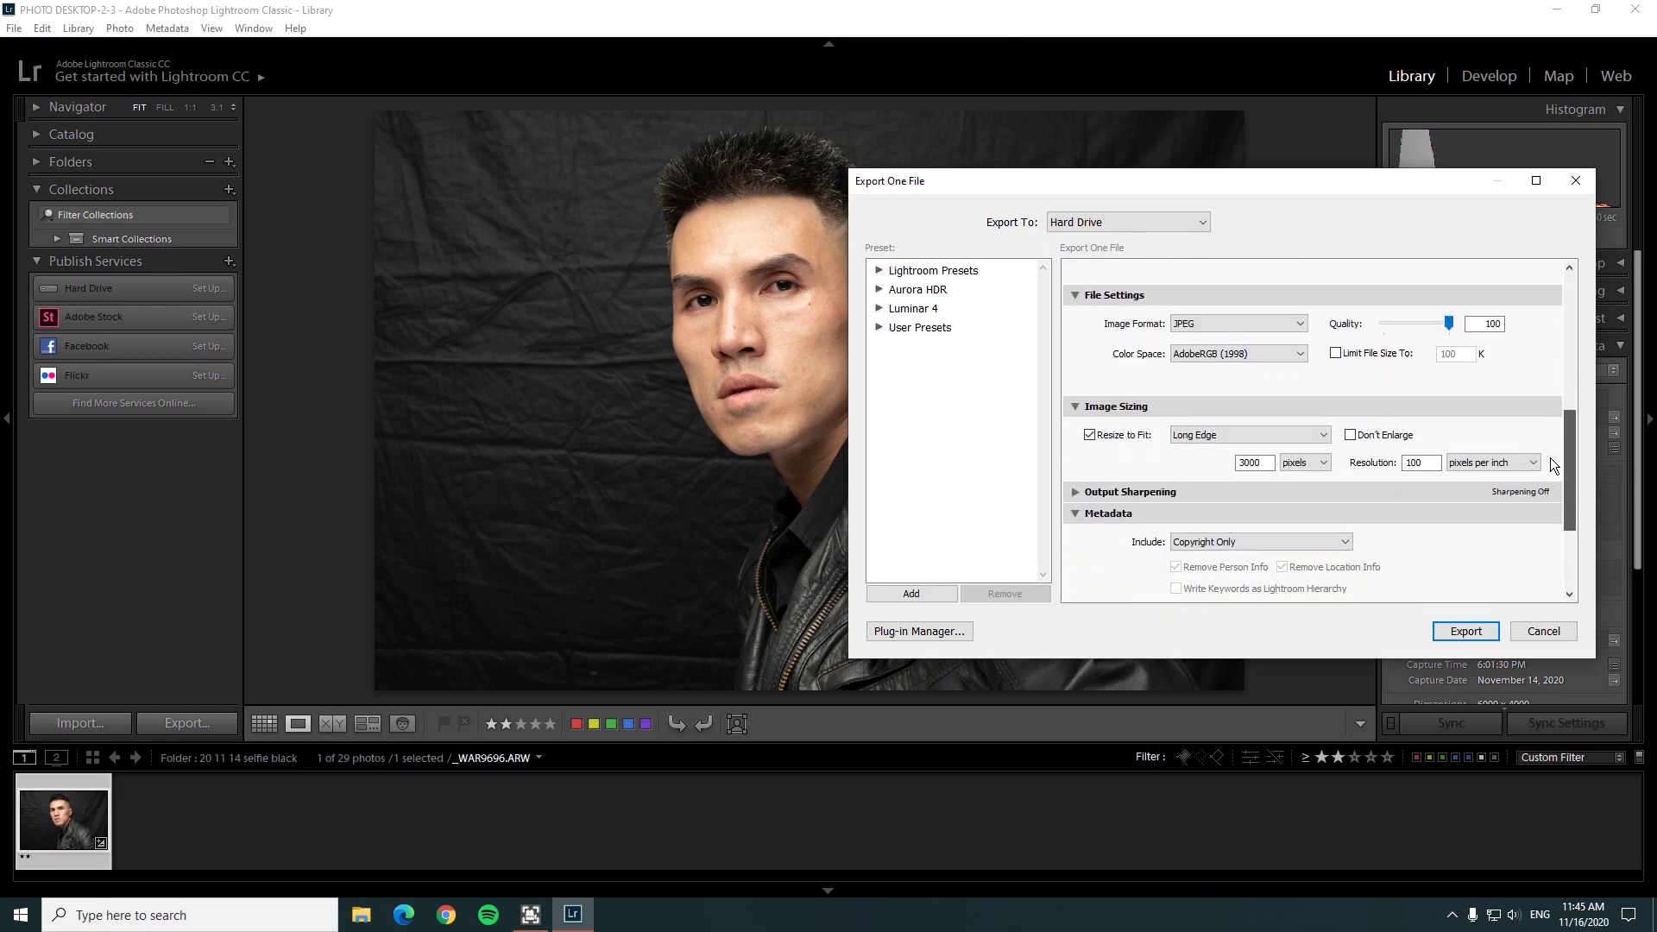
pyautogui.scroll(-1, 1227, 334)
pyautogui.click(1227, 335)
pyautogui.click(1208, 383)
pyautogui.click(1089, 438)
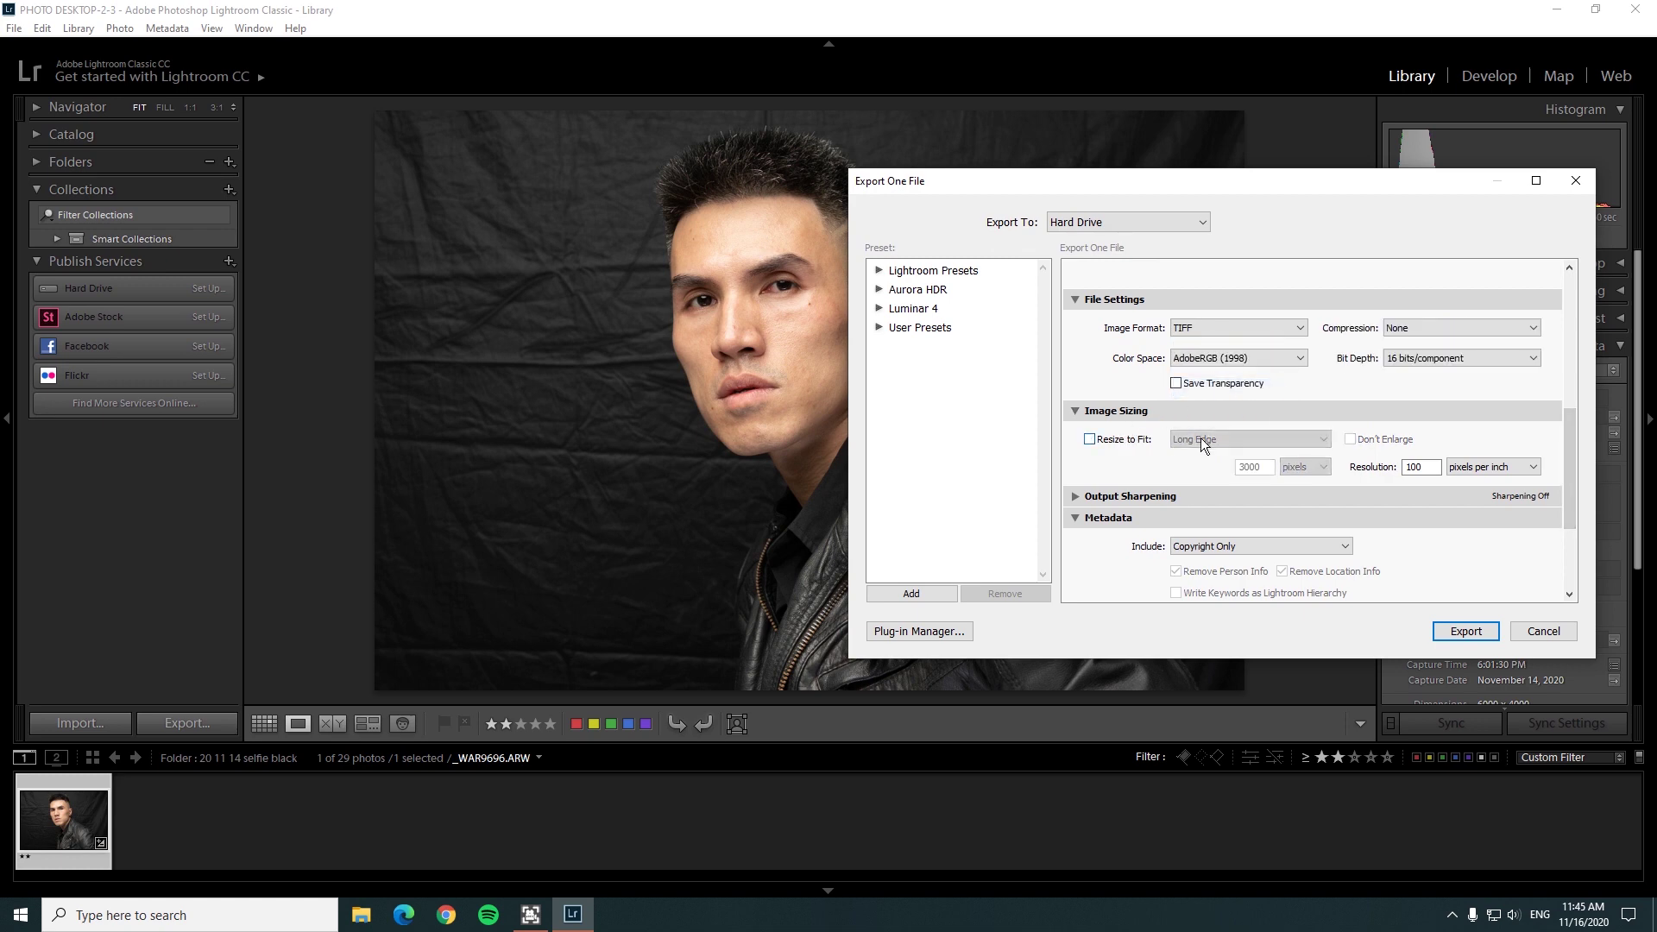
pyautogui.doubleClick(1429, 466)
pyautogui.write('300')
# - Include all metadata and run the export
pyautogui.scroll(-1, 1571, 442)
pyautogui.scroll(-2, 1565, 438)
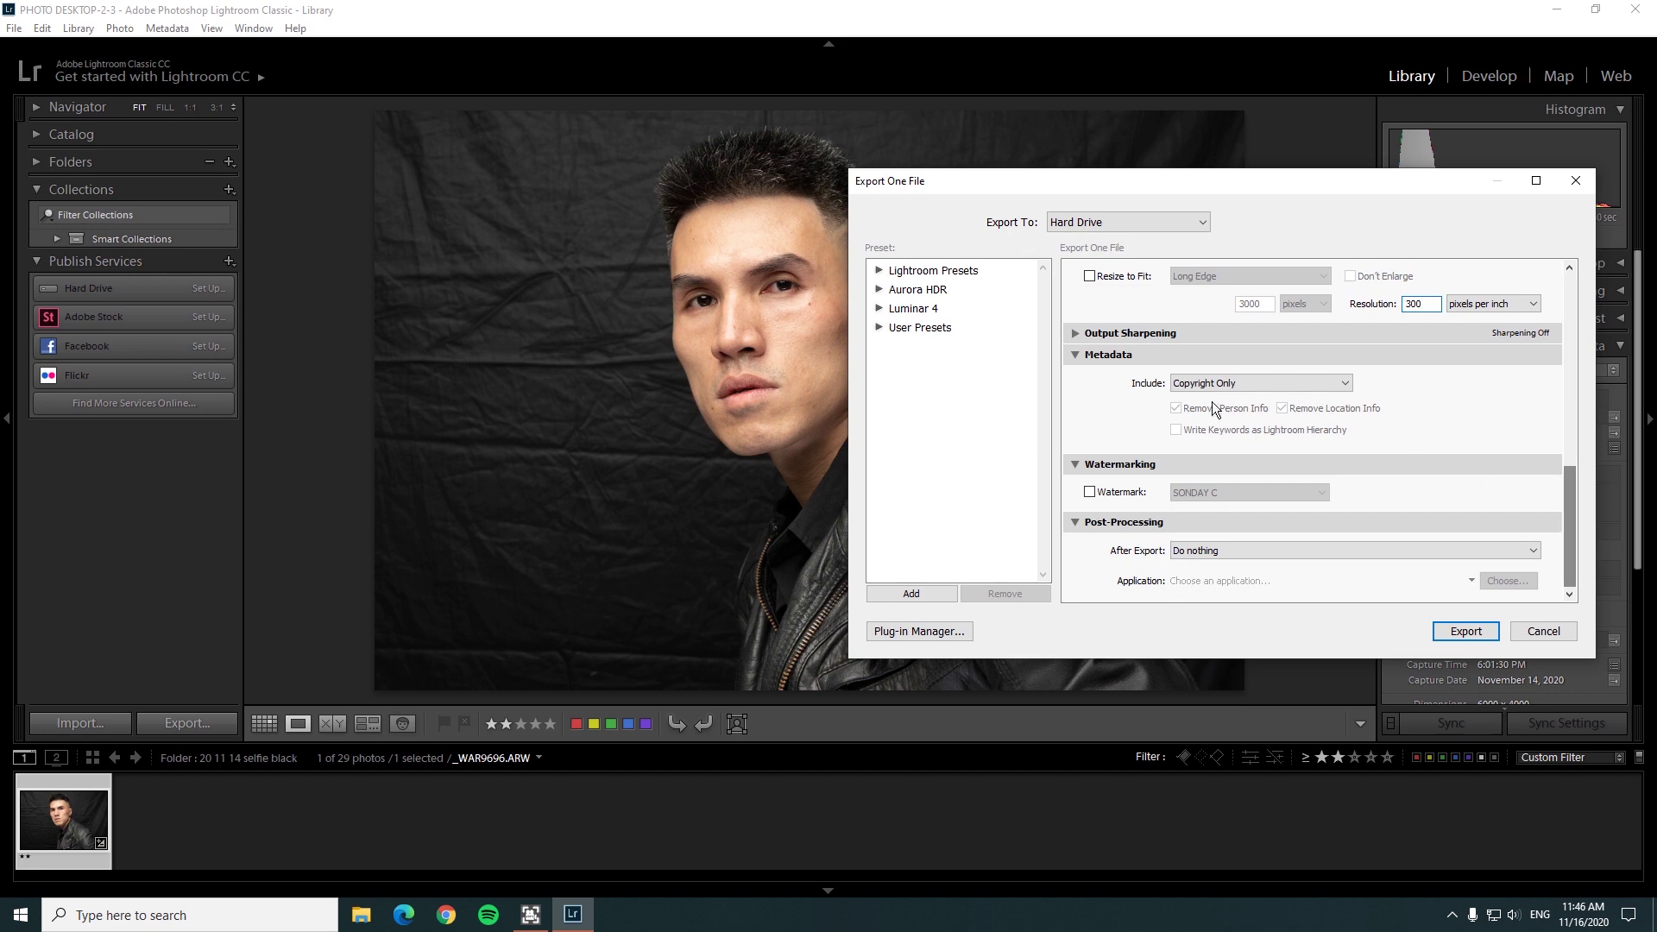
pyautogui.click(1226, 383)
pyautogui.click(1204, 477)
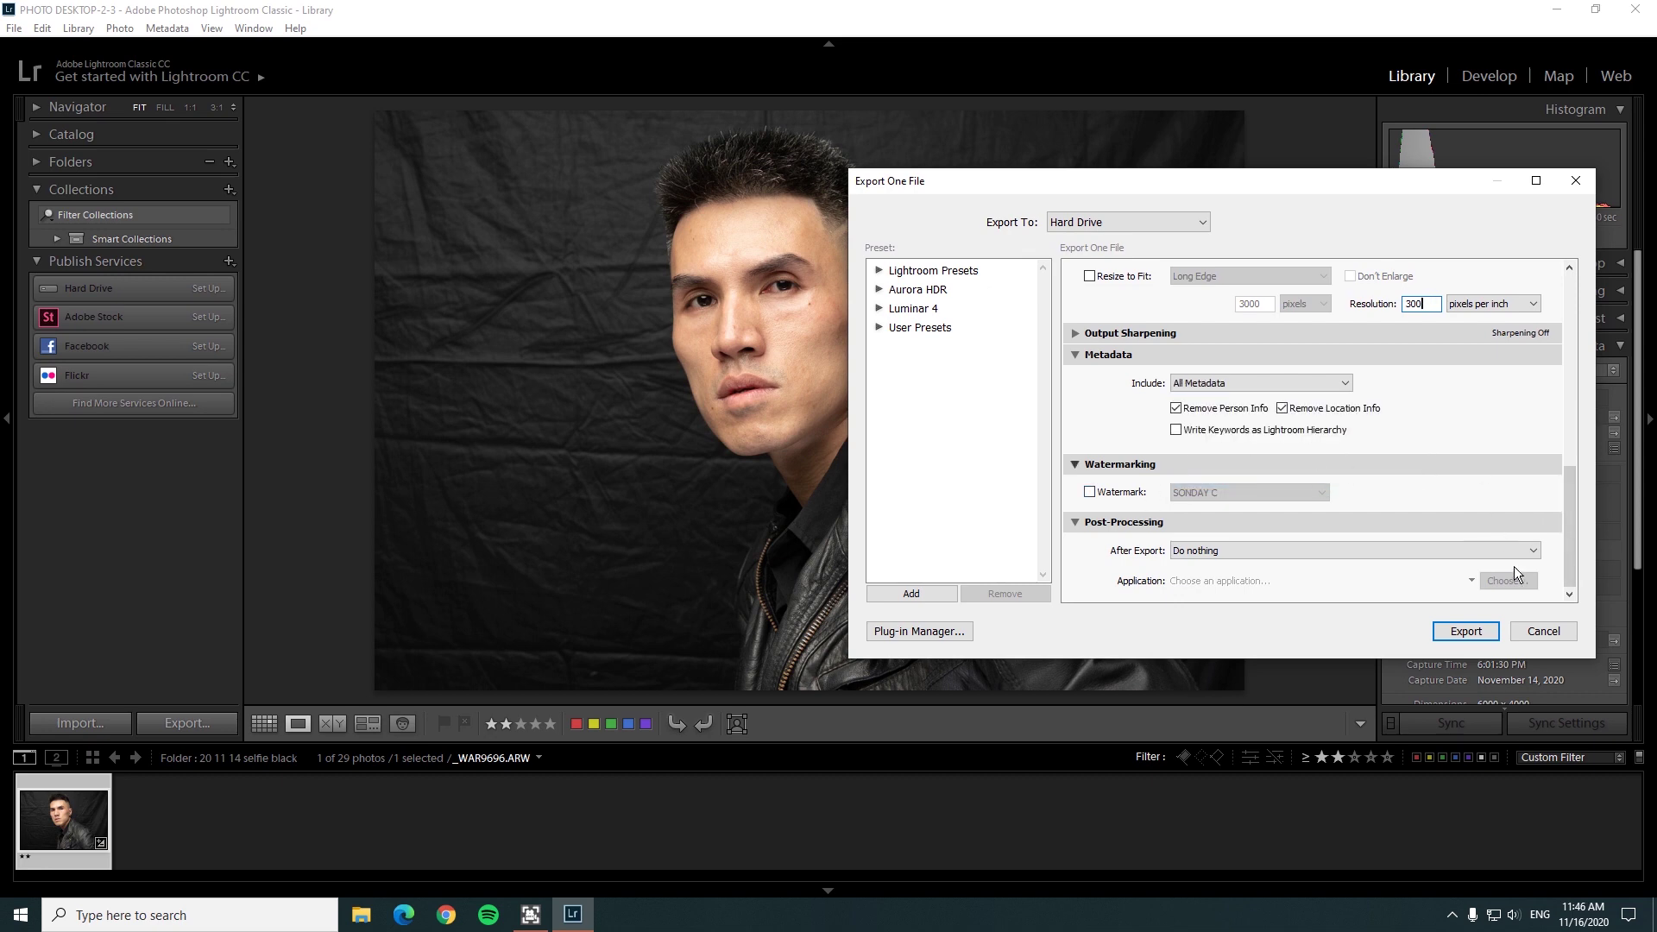
pyautogui.click(1464, 630)
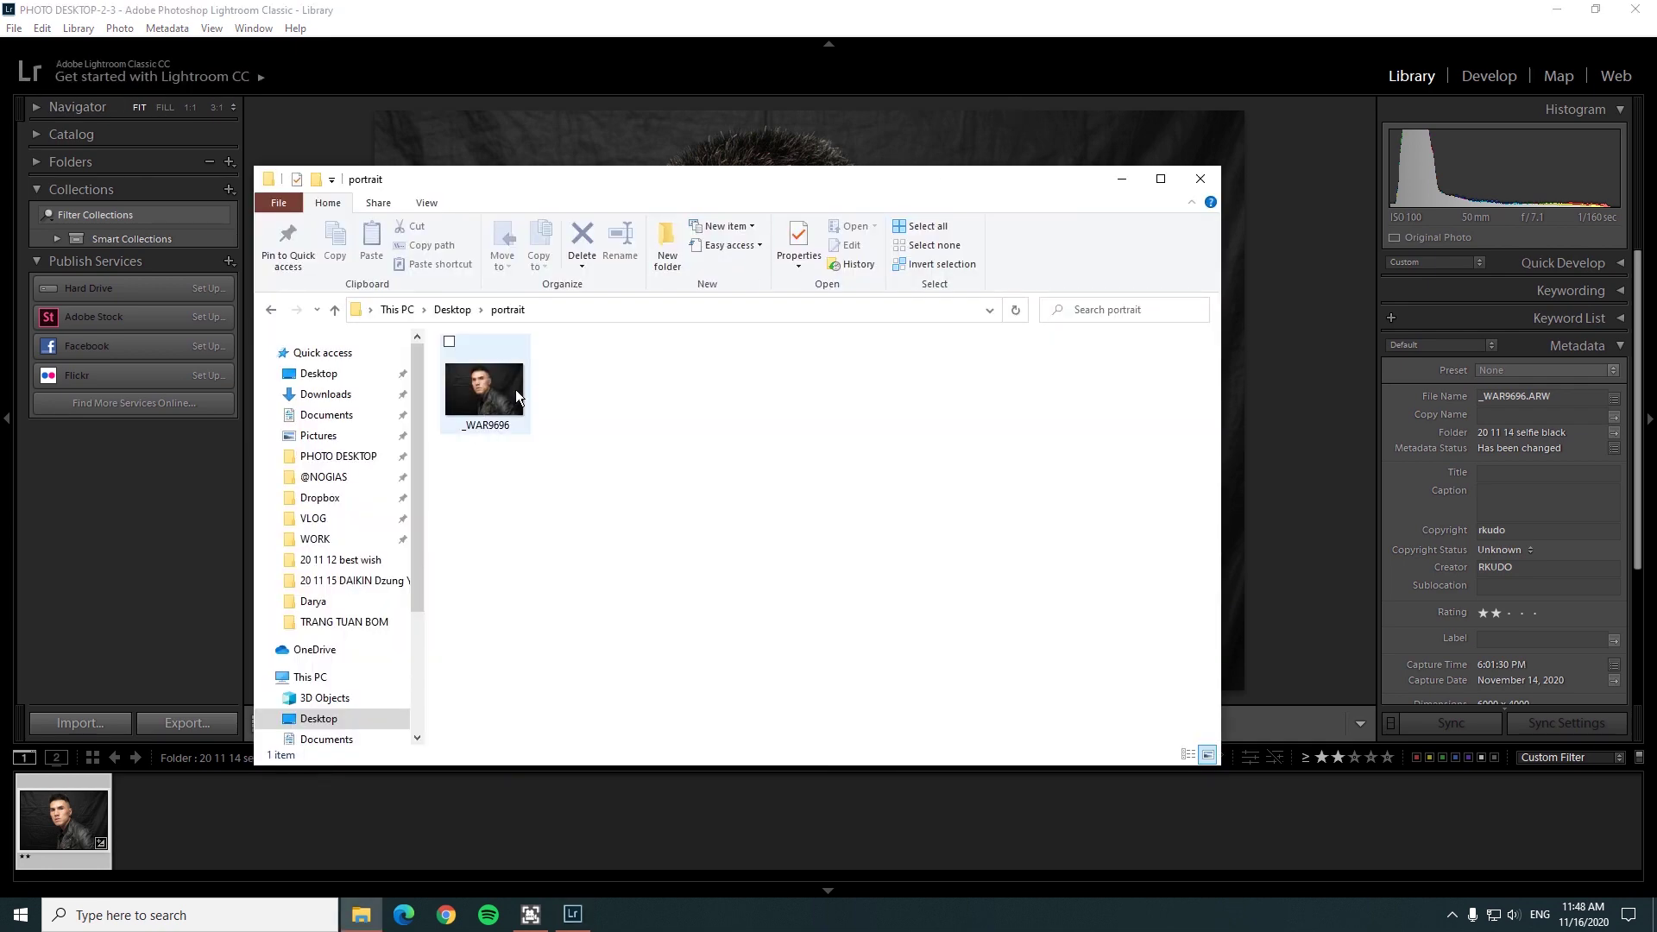
# - Open the exported _WAR9696 TIFF in Photoshop and minimise the portrait folder window
pyautogui.doubleClick(503, 398)
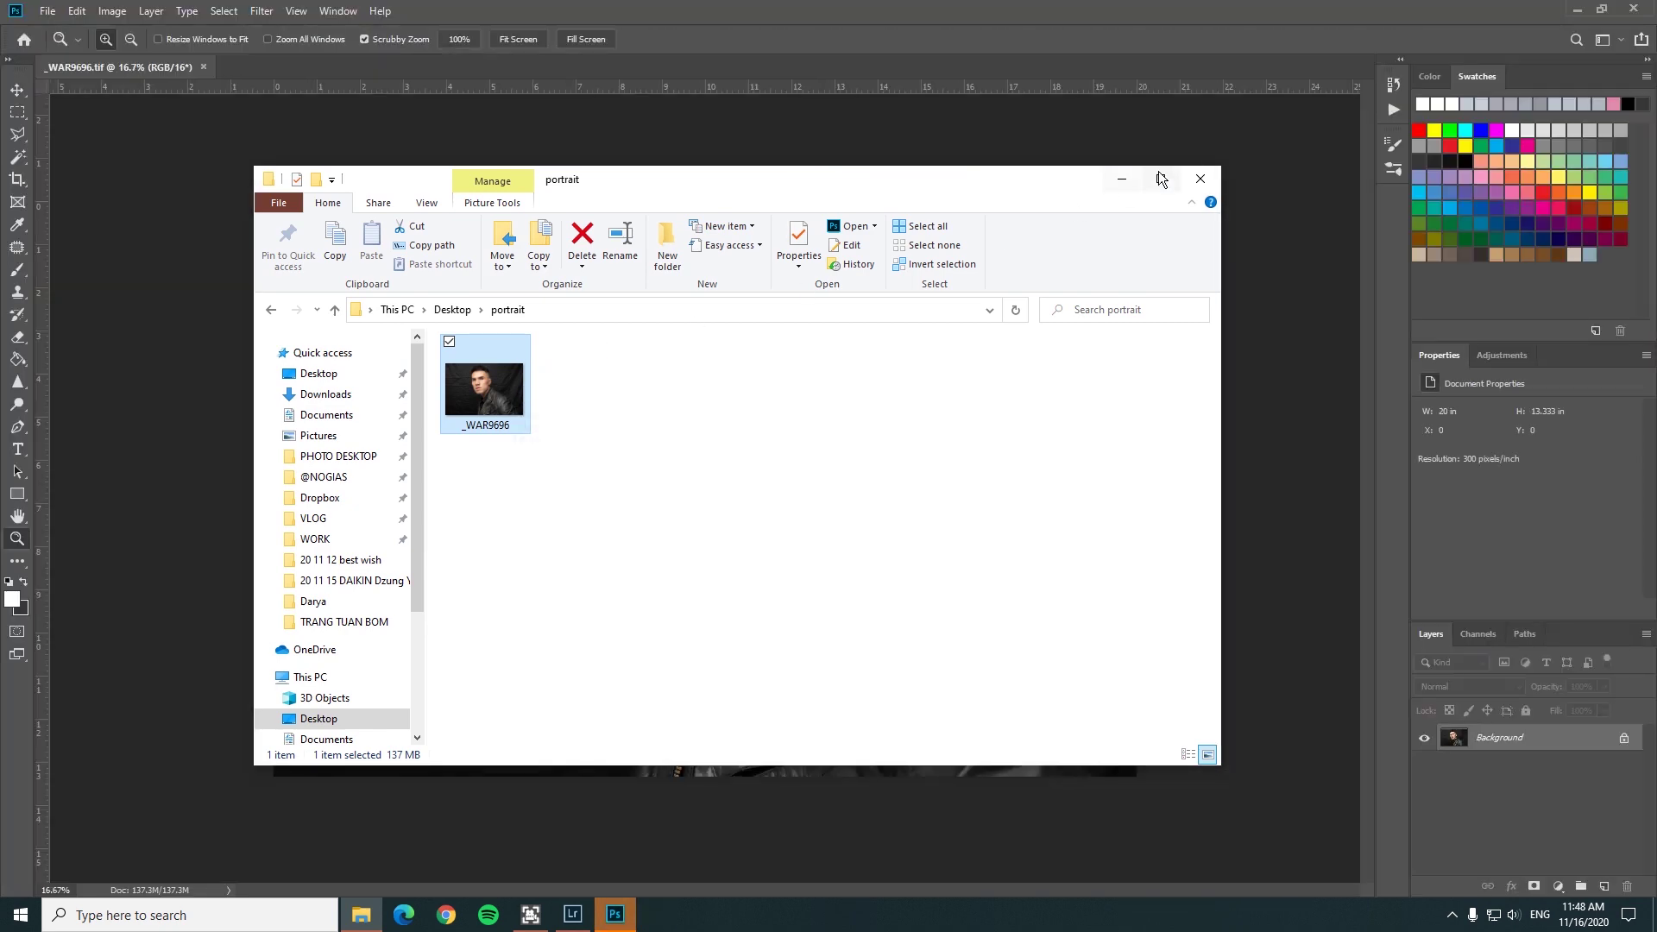
pyautogui.click(1127, 180)
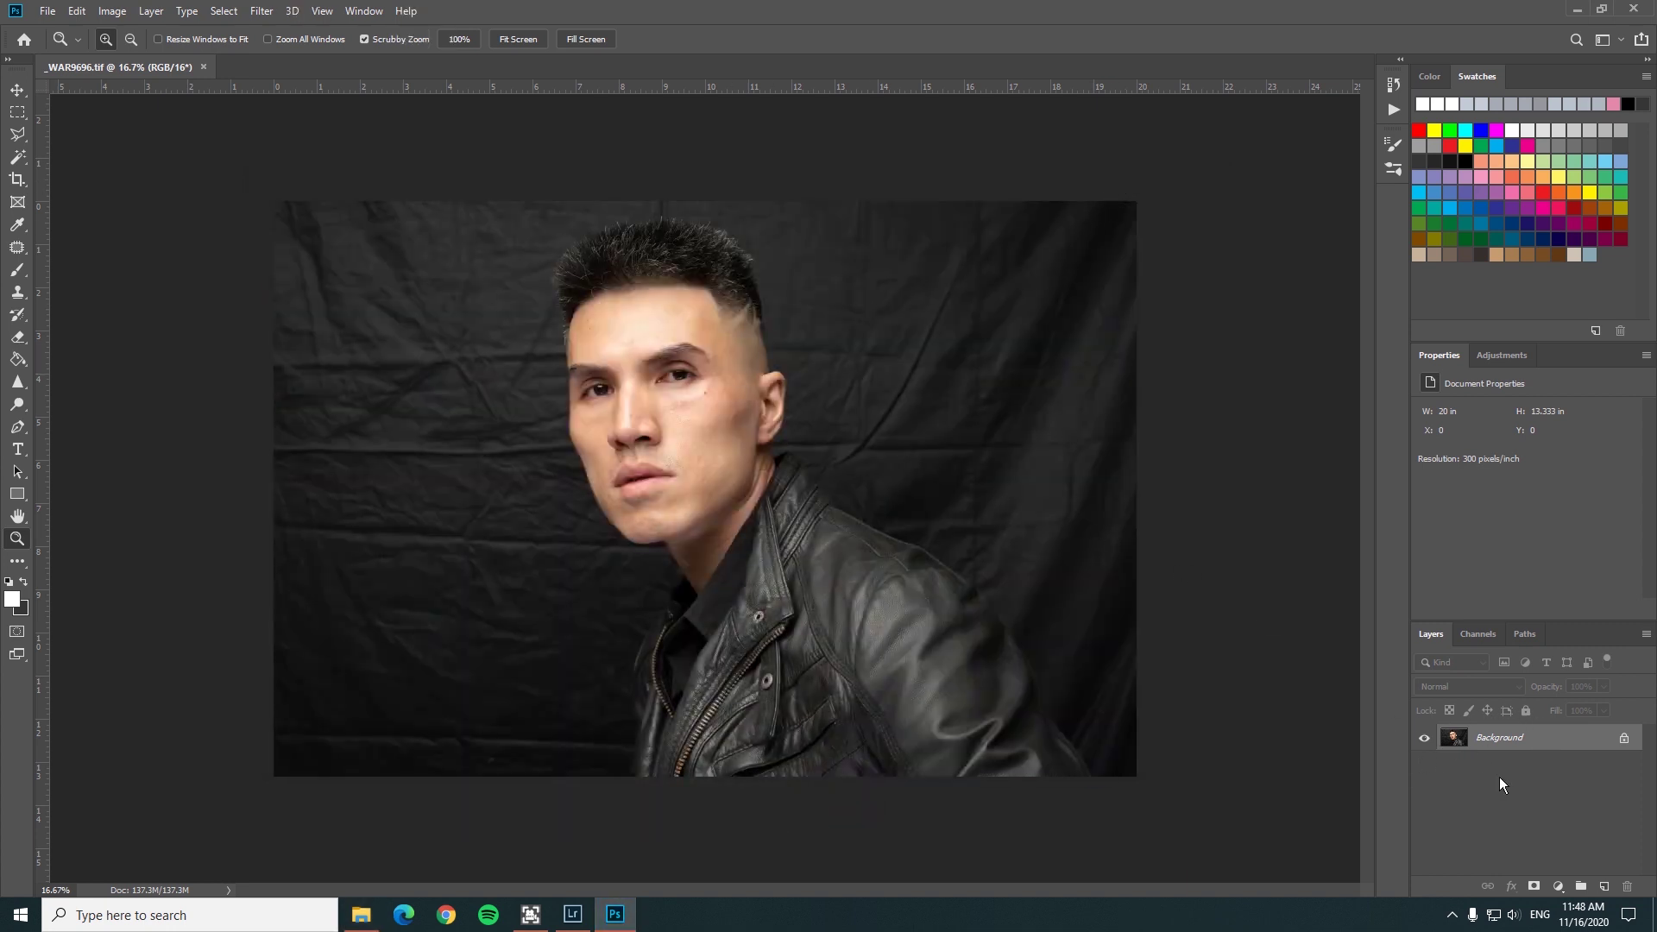
# - Duplicate the Background into a layer named 'retouch' and select the Patch Tool
pyautogui.hotkey('ctrl', 'j')
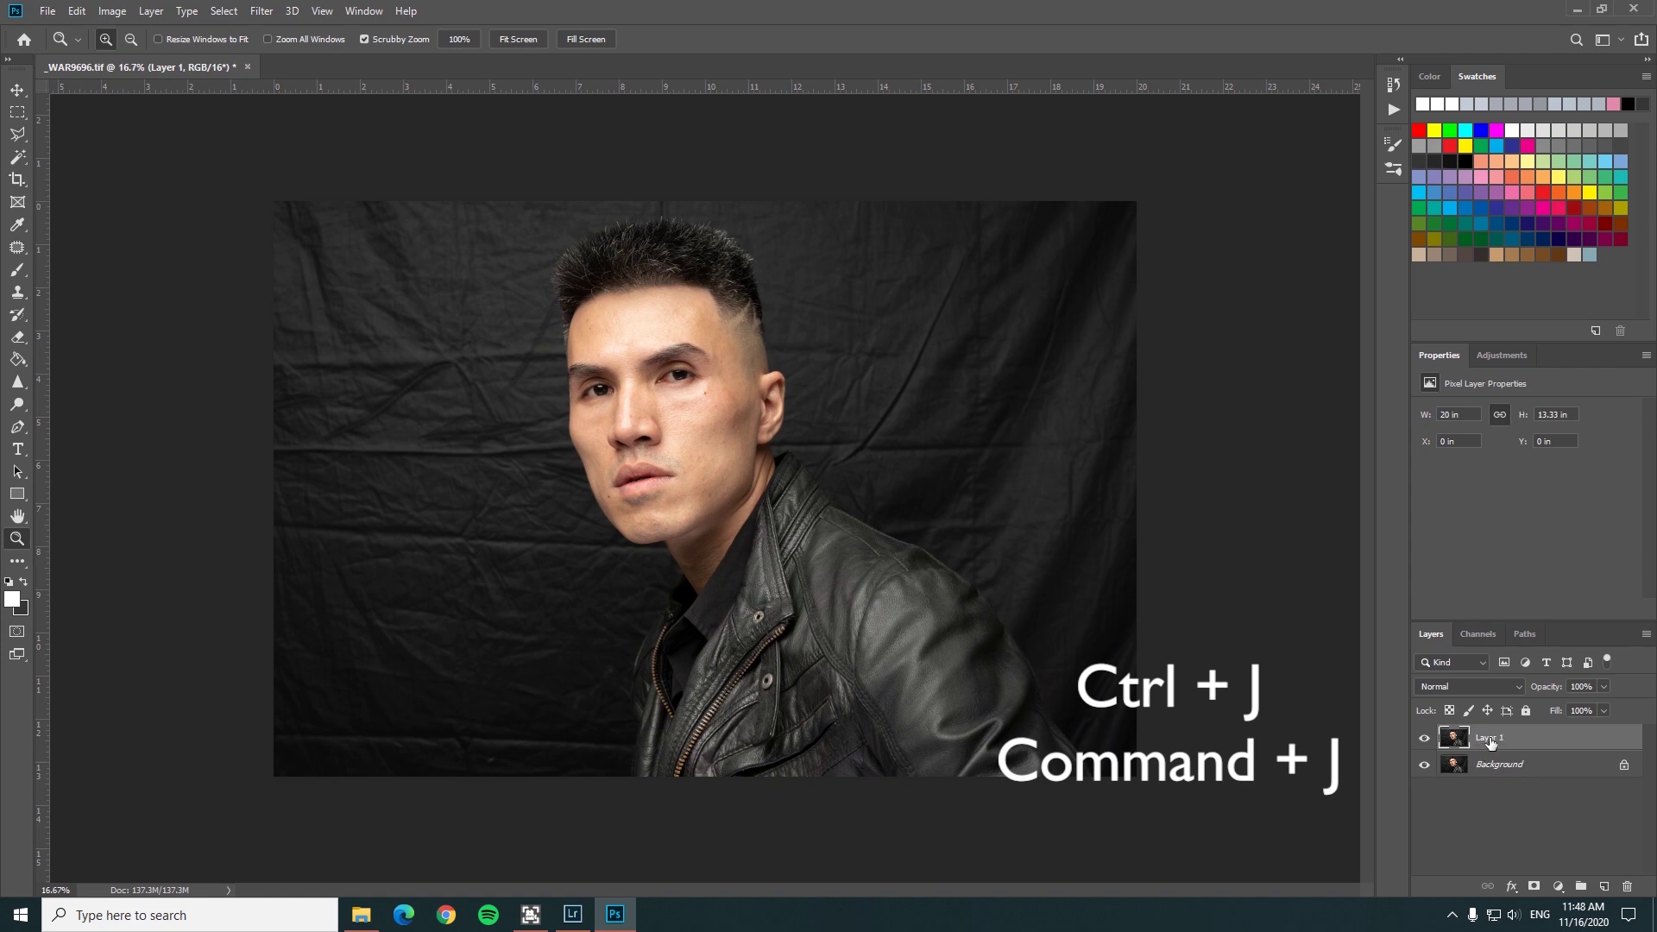
pyautogui.doubleClick(1490, 738)
pyautogui.write('retouc')
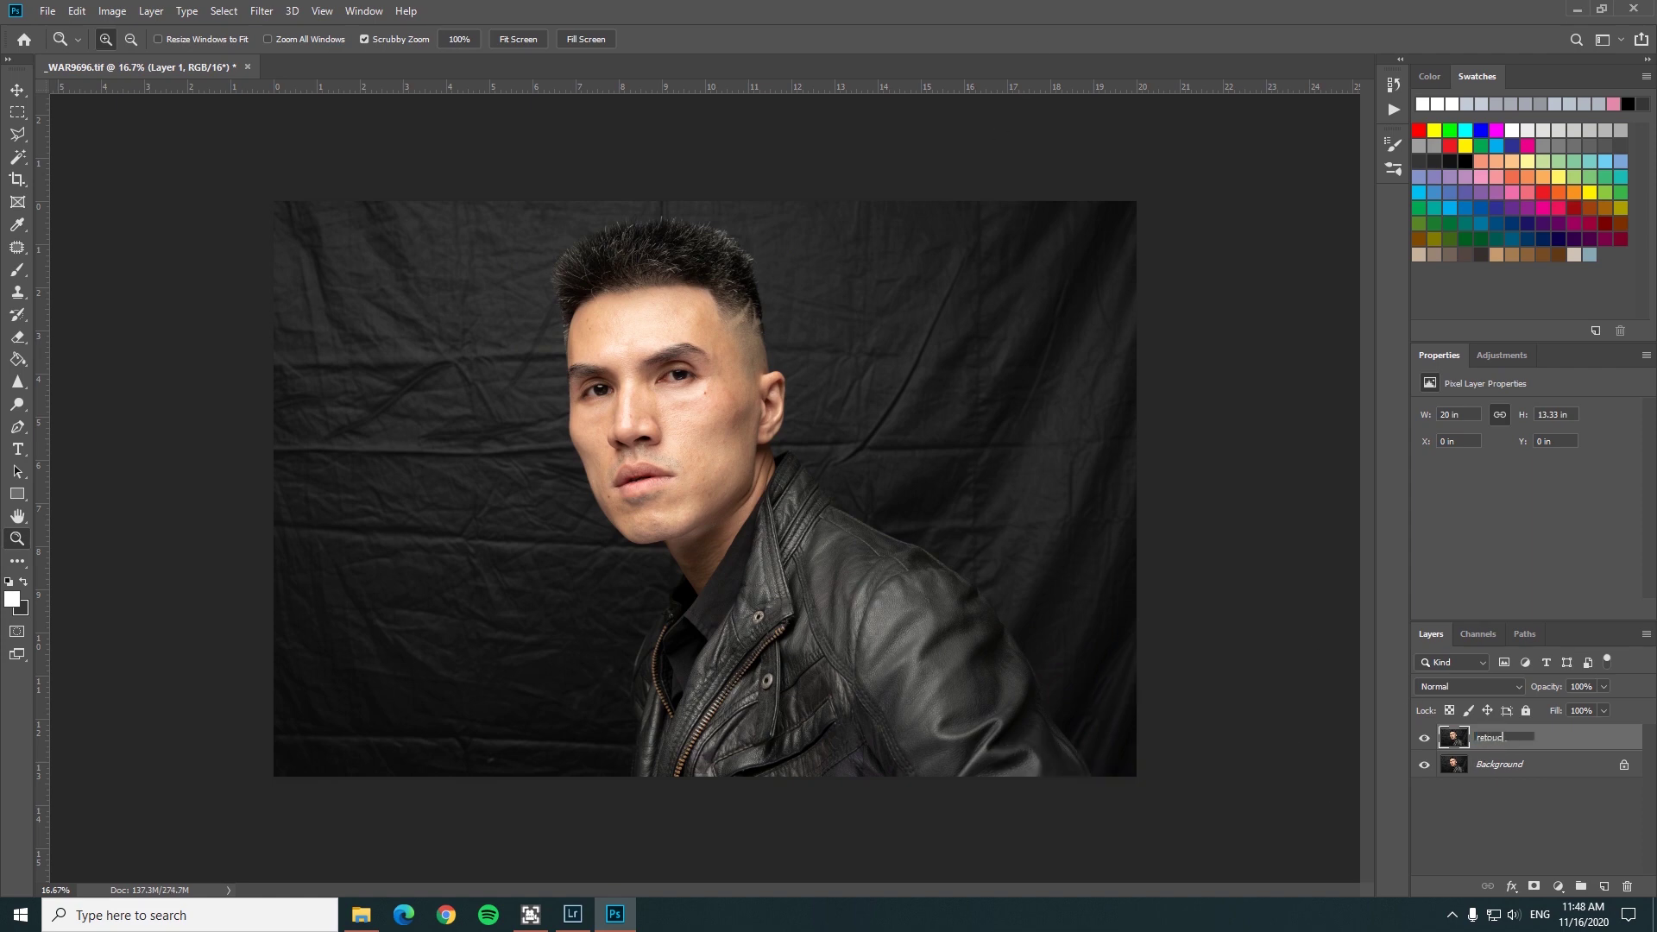
pyautogui.write('h')
pyautogui.press('Return')
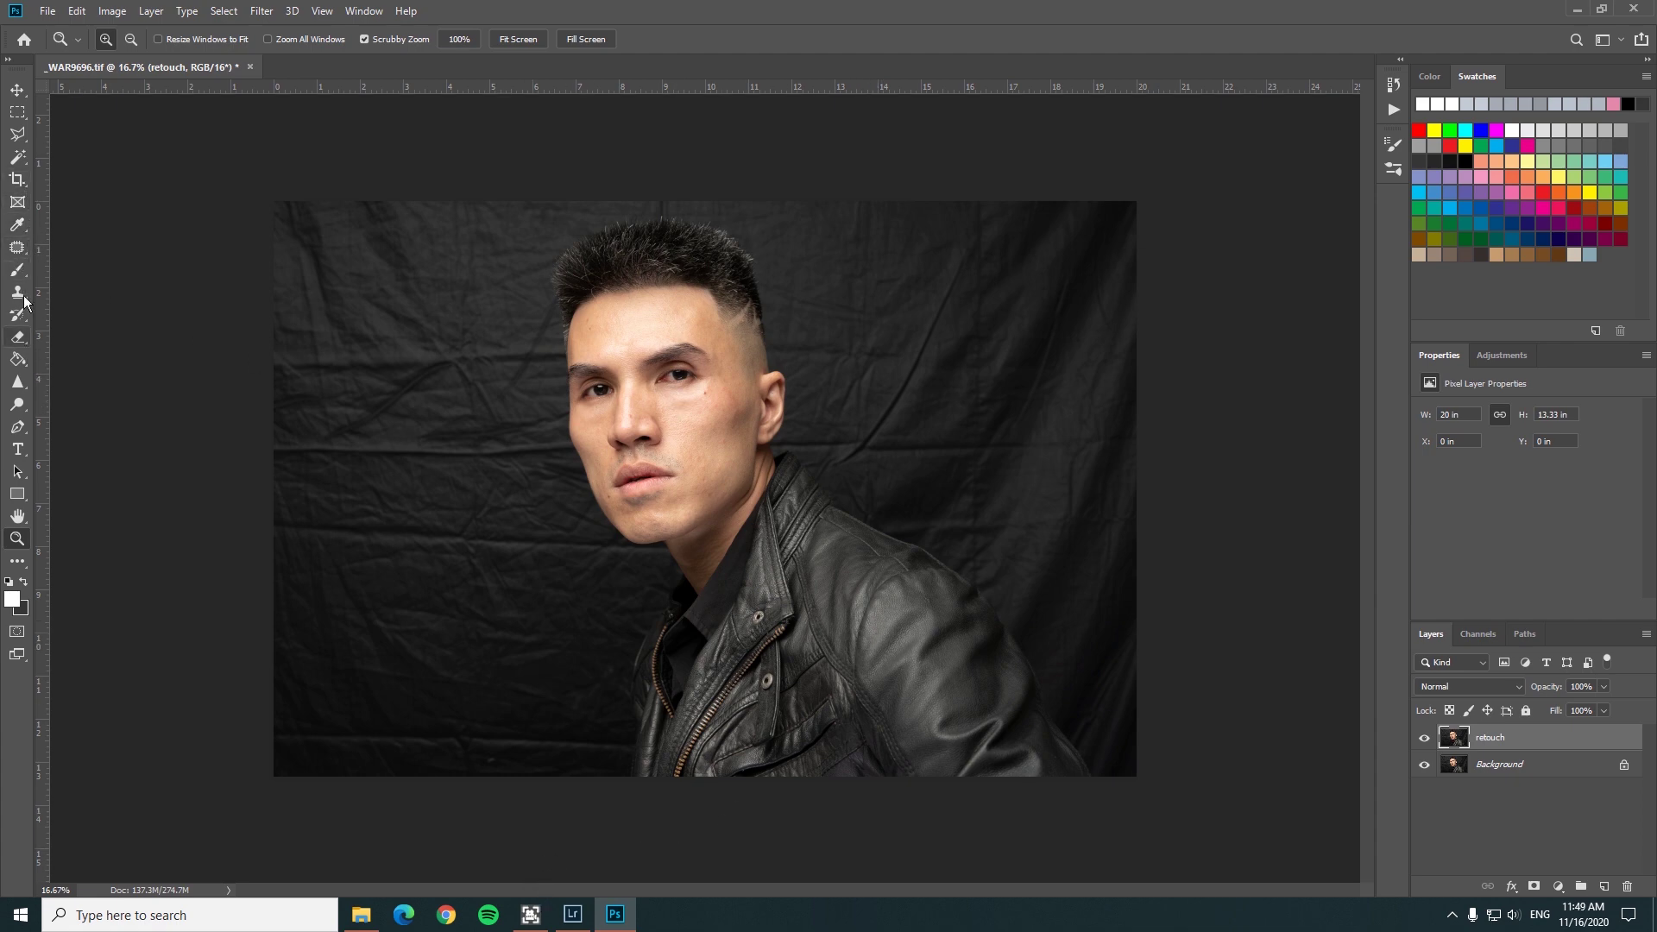
pyautogui.click(19, 250)
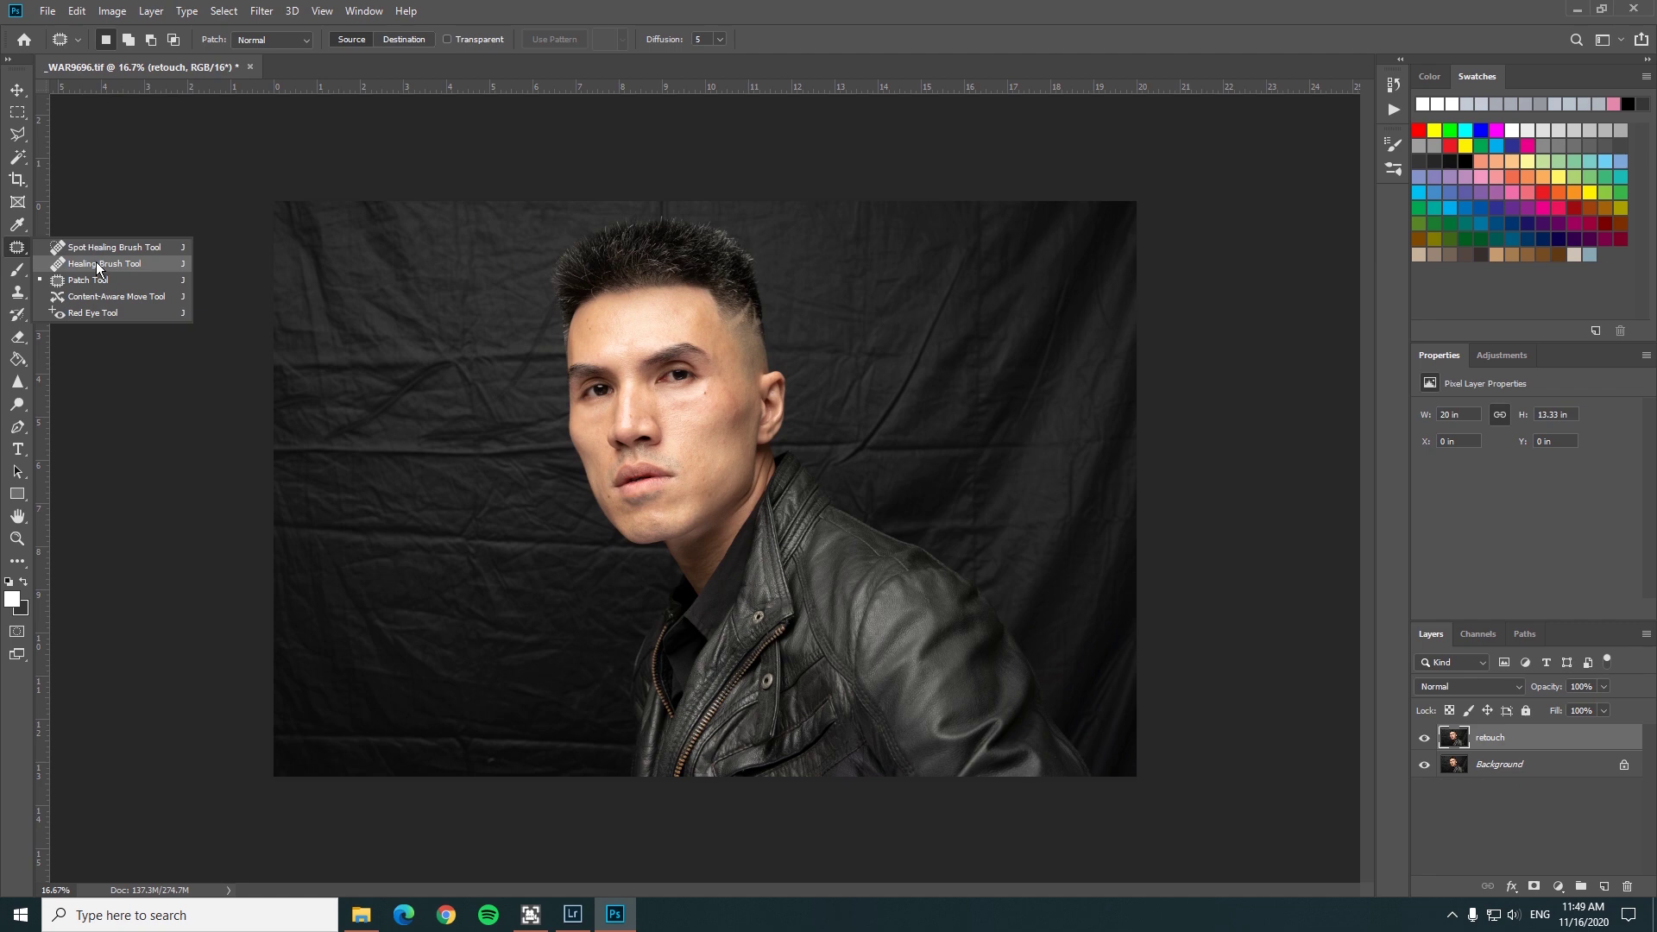
# - Zoom into the cheek, pan over the face and leather jacket, then zoom to 147% on the forehead
pyautogui.click(96, 262)
pyautogui.press('z')
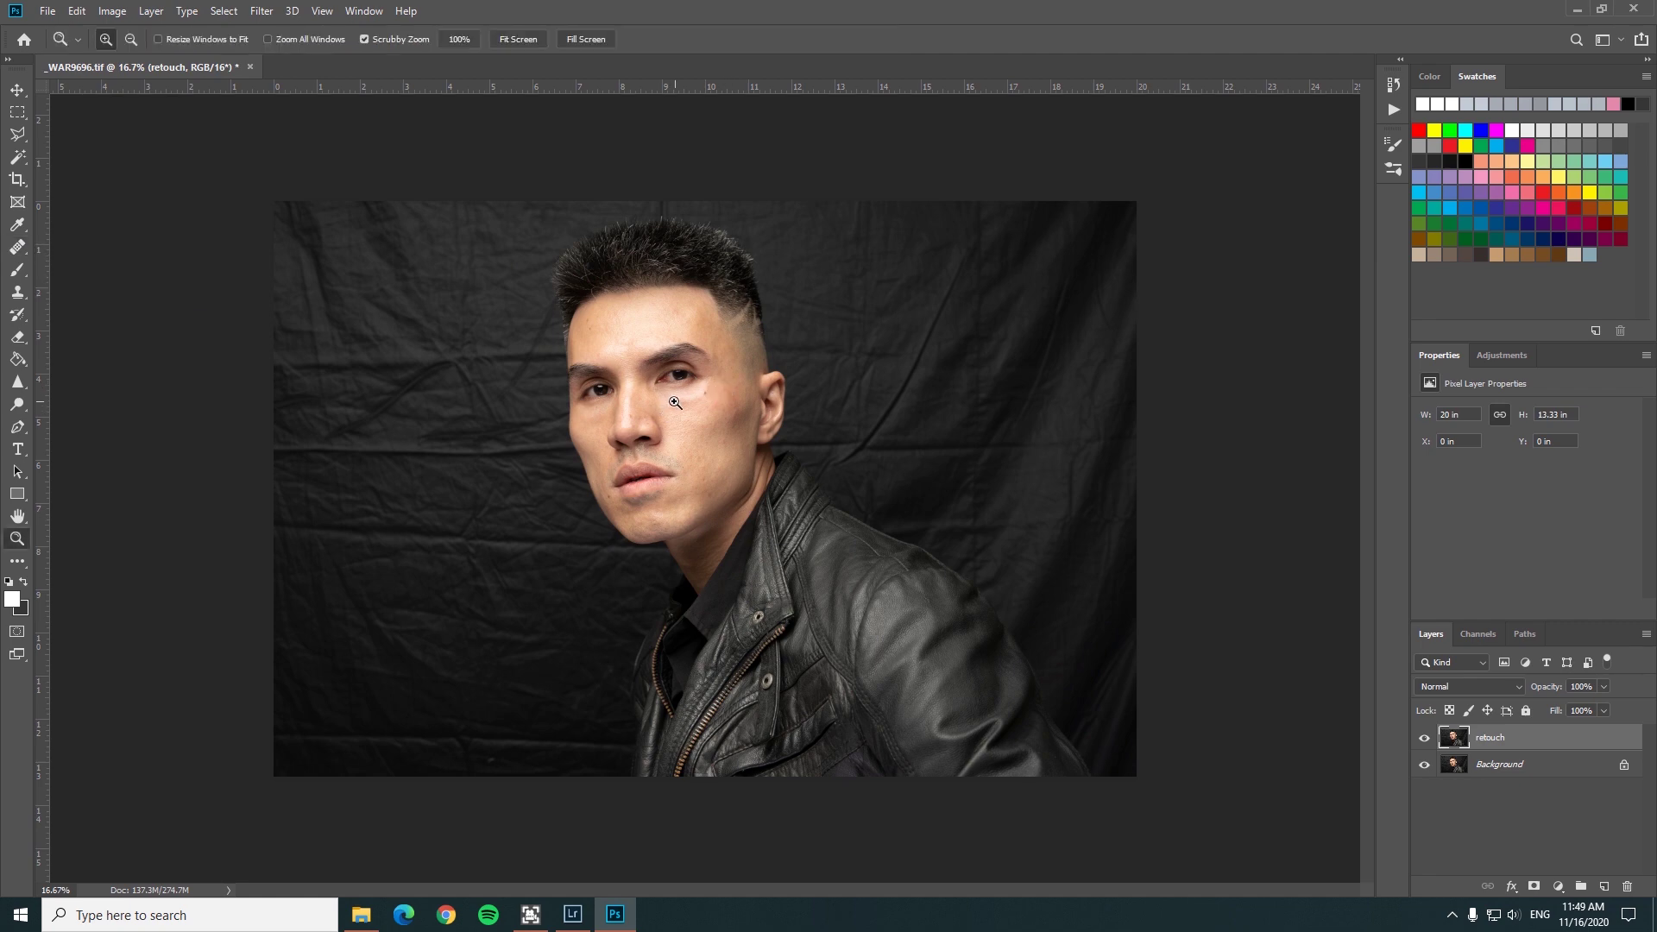
pyautogui.moveTo(675, 403); pyautogui.dragTo(760, 377)
pyautogui.moveTo(717, 312)
pyautogui.mouseDown()
pyautogui.moveTo(709, 616)
pyautogui.moveTo(666, 599)
pyautogui.moveTo(670, 463)
pyautogui.moveTo(669, 483)
pyautogui.mouseUp()
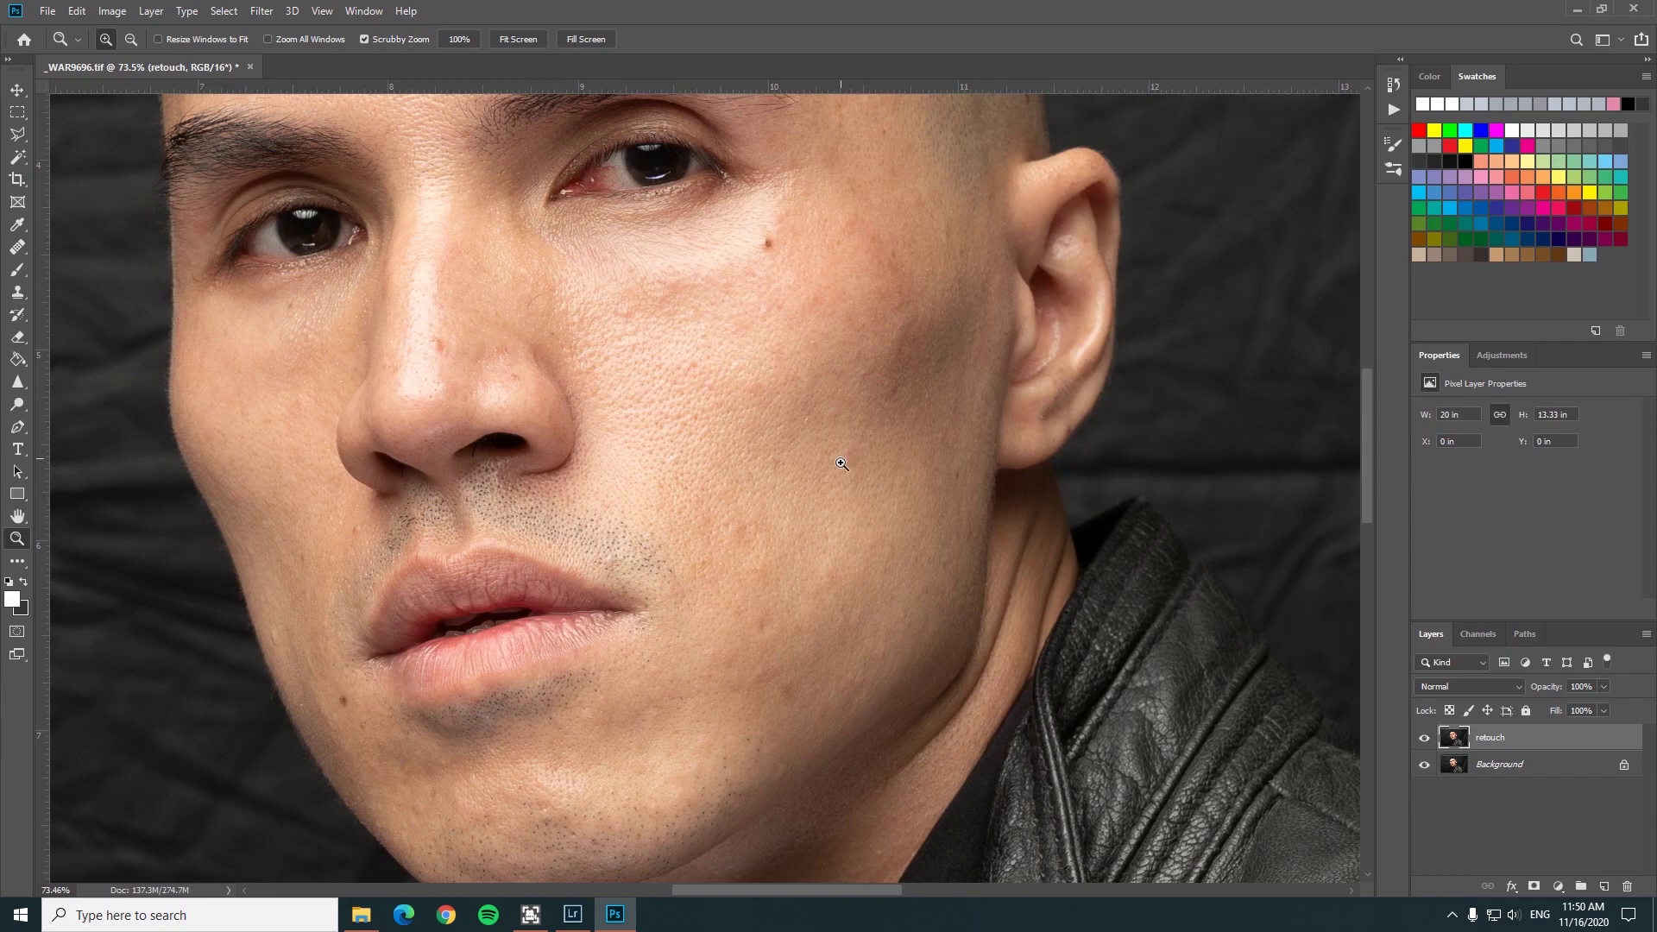
pyautogui.moveTo(801, 731); pyautogui.dragTo(710, 244)
pyautogui.moveTo(918, 592)
pyautogui.mouseDown()
pyautogui.moveTo(767, 436)
pyautogui.moveTo(618, 113)
pyautogui.mouseUp()
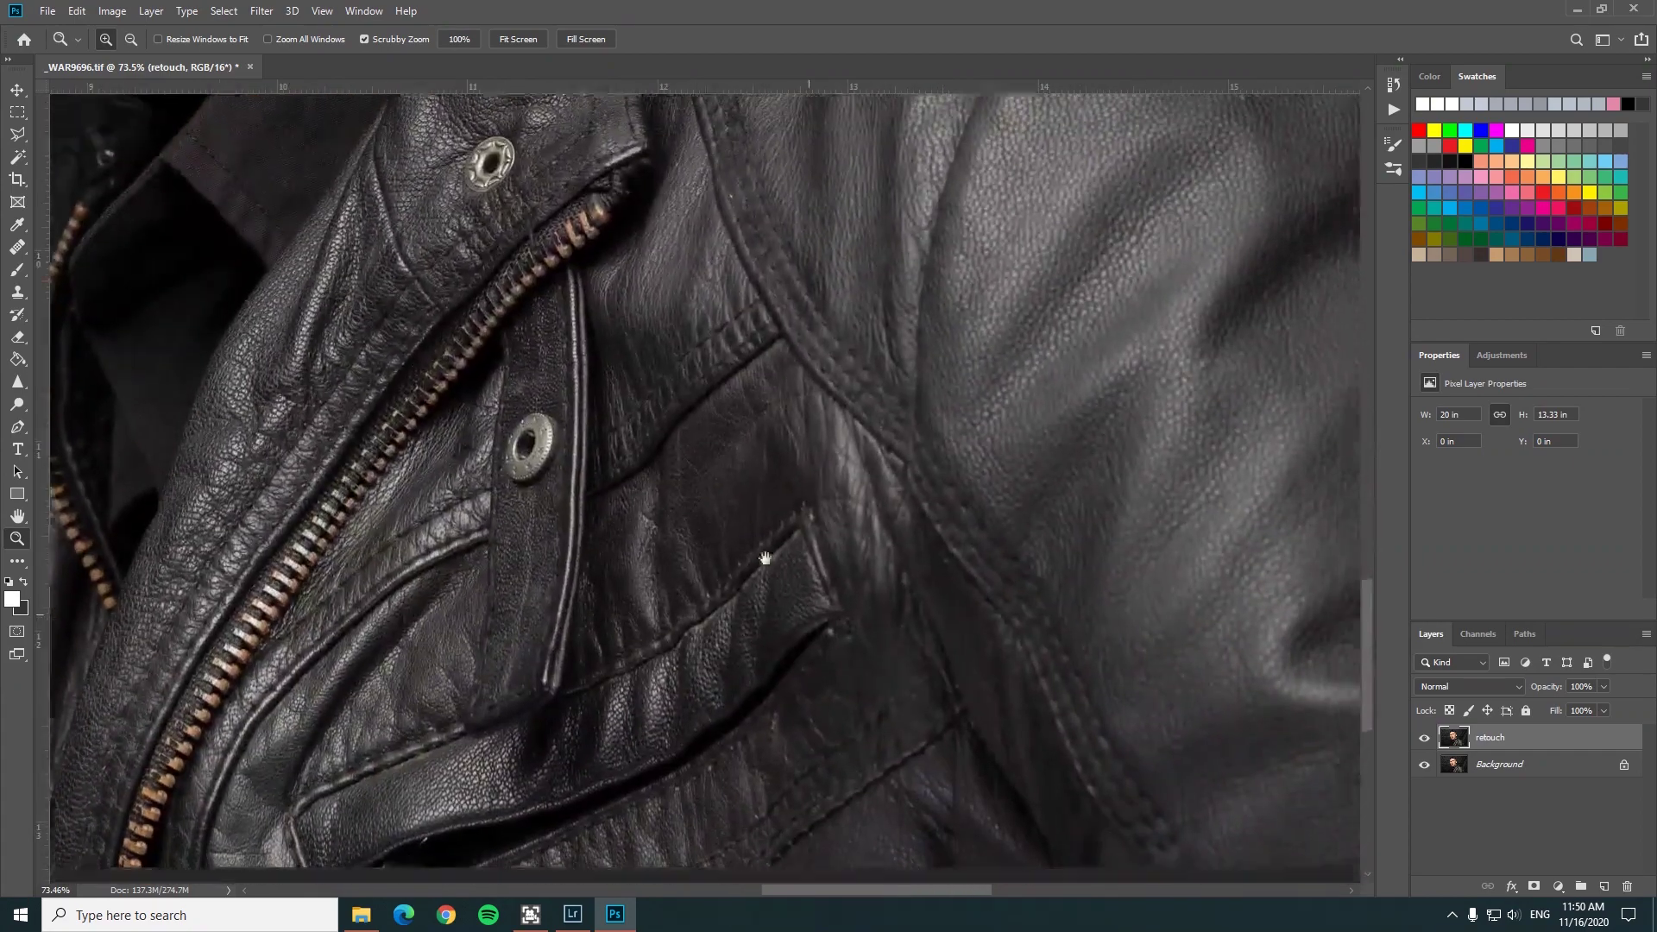
pyautogui.moveTo(758, 547)
pyautogui.mouseDown()
pyautogui.moveTo(515, 259)
pyautogui.moveTo(541, 651)
pyautogui.moveTo(564, 743)
pyautogui.moveTo(599, 592)
pyautogui.moveTo(654, 592)
pyautogui.moveTo(758, 452)
pyautogui.moveTo(668, 390)
pyautogui.moveTo(754, 725)
pyautogui.mouseUp()
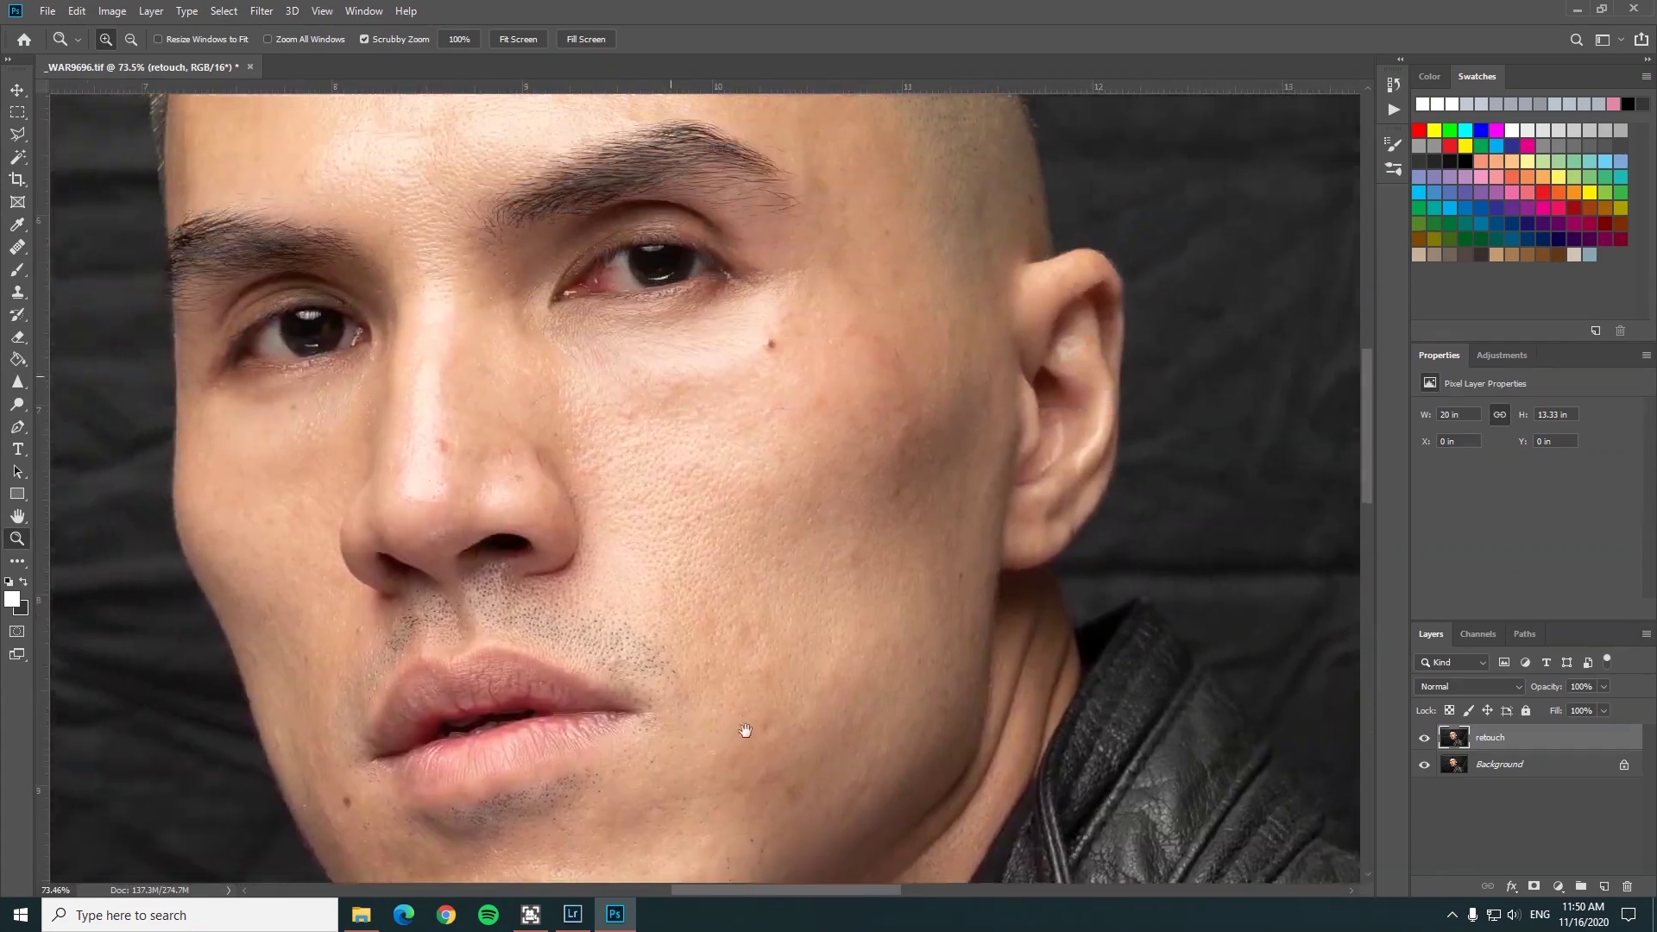
pyautogui.moveTo(655, 284); pyautogui.dragTo(656, 501)
pyautogui.moveTo(581, 210)
pyautogui.mouseDown()
pyautogui.moveTo(581, 469)
pyautogui.moveTo(582, 418)
pyautogui.moveTo(639, 377)
pyautogui.mouseUp()
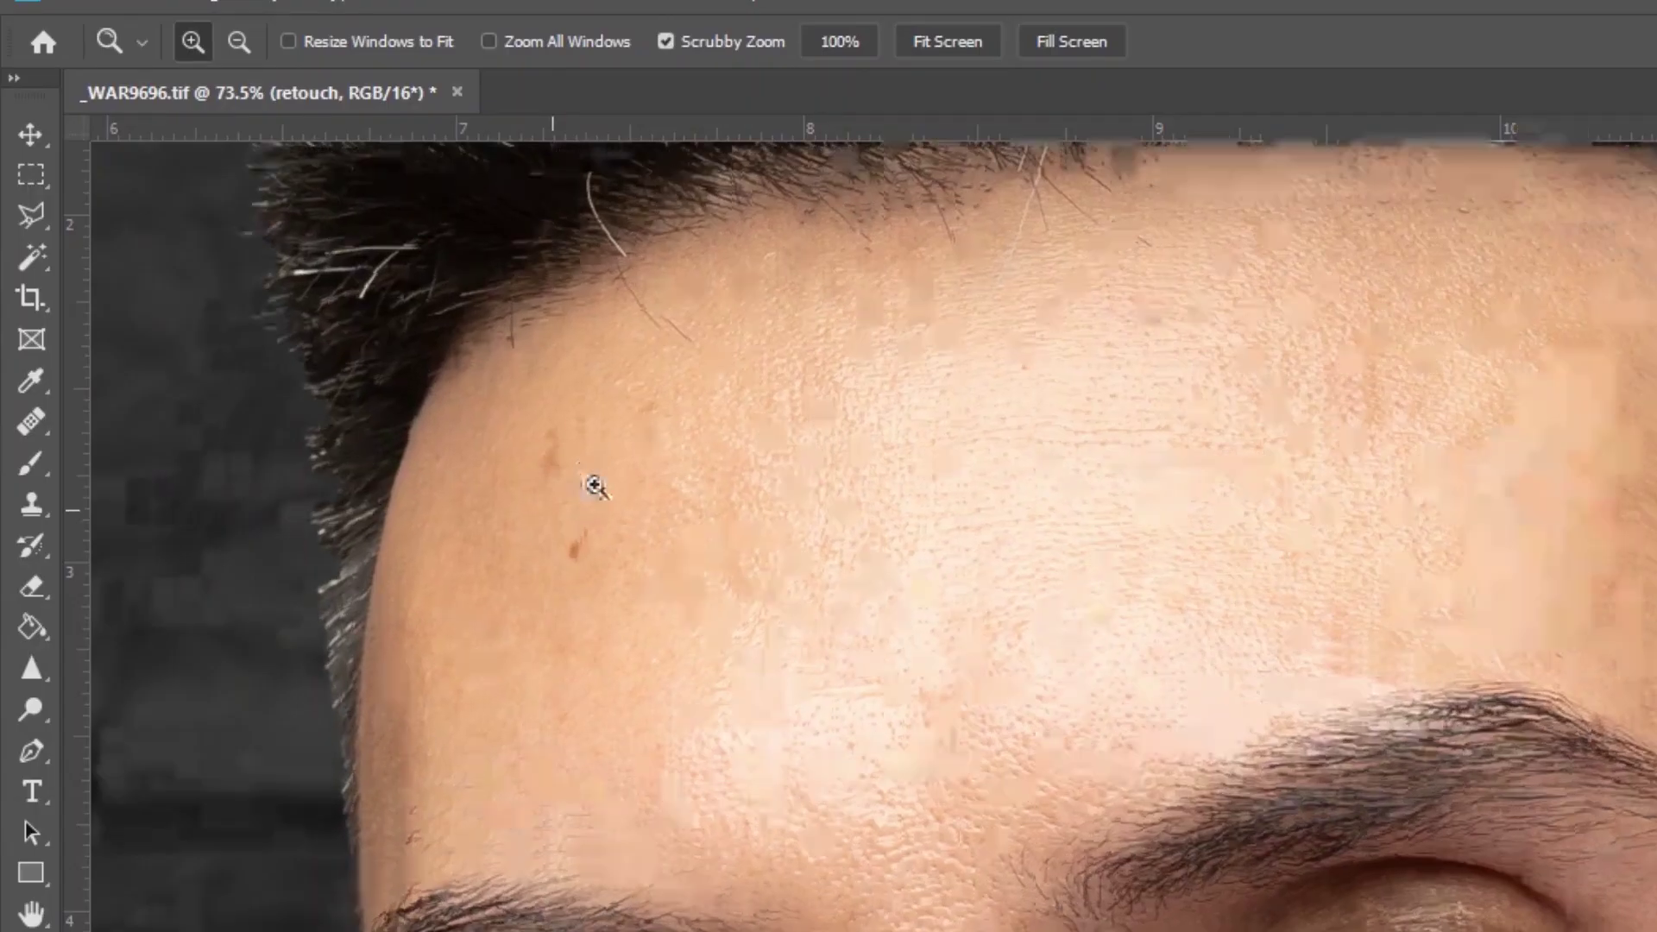
# - With a 10 px Healing Brush, sample clean skin and heal the dark forehead spot
pyautogui.click(309, 283)
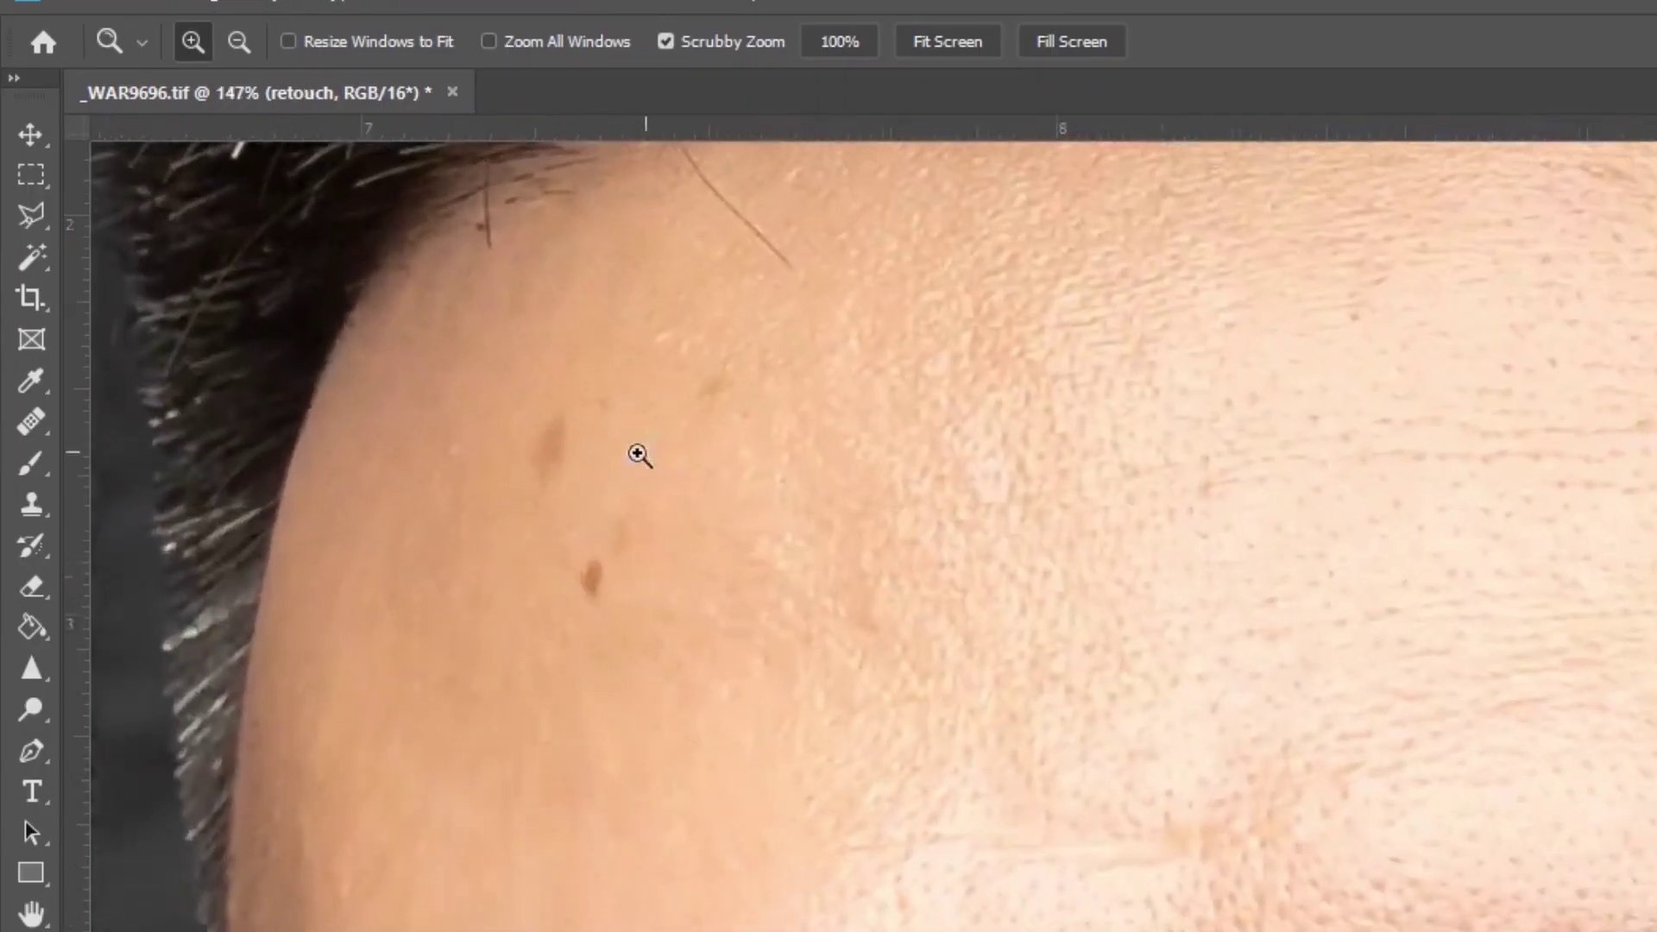
pyautogui.click(39, 418)
pyautogui.rightClick(40, 418)
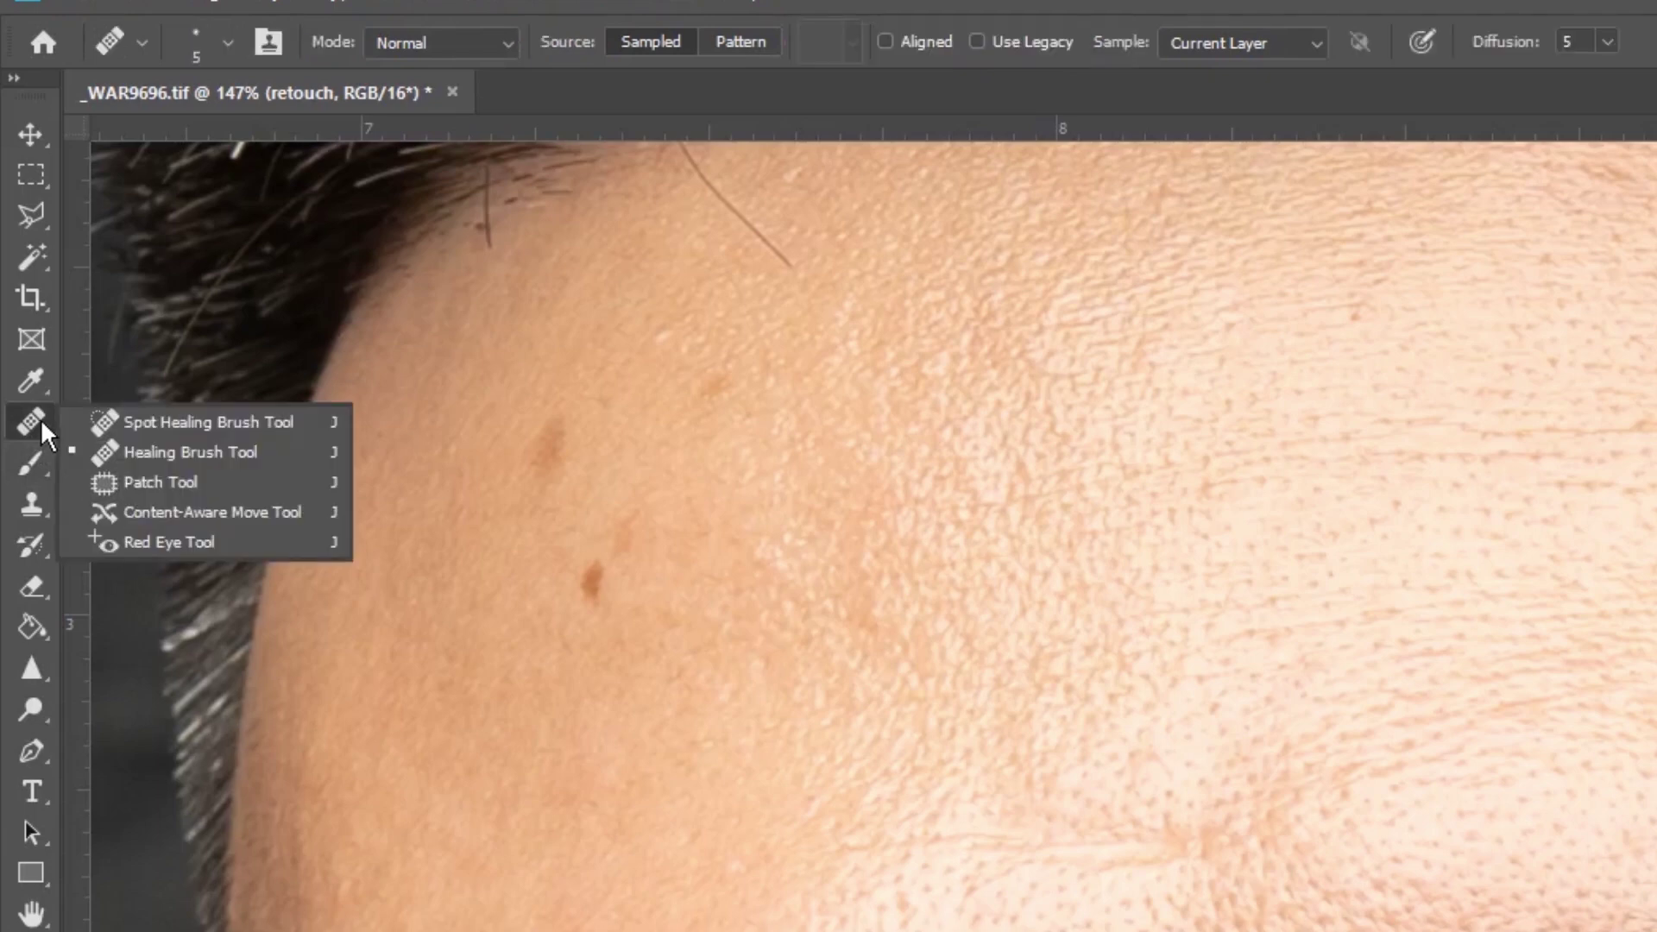
pyautogui.click(117, 451)
pyautogui.rightClick(724, 531)
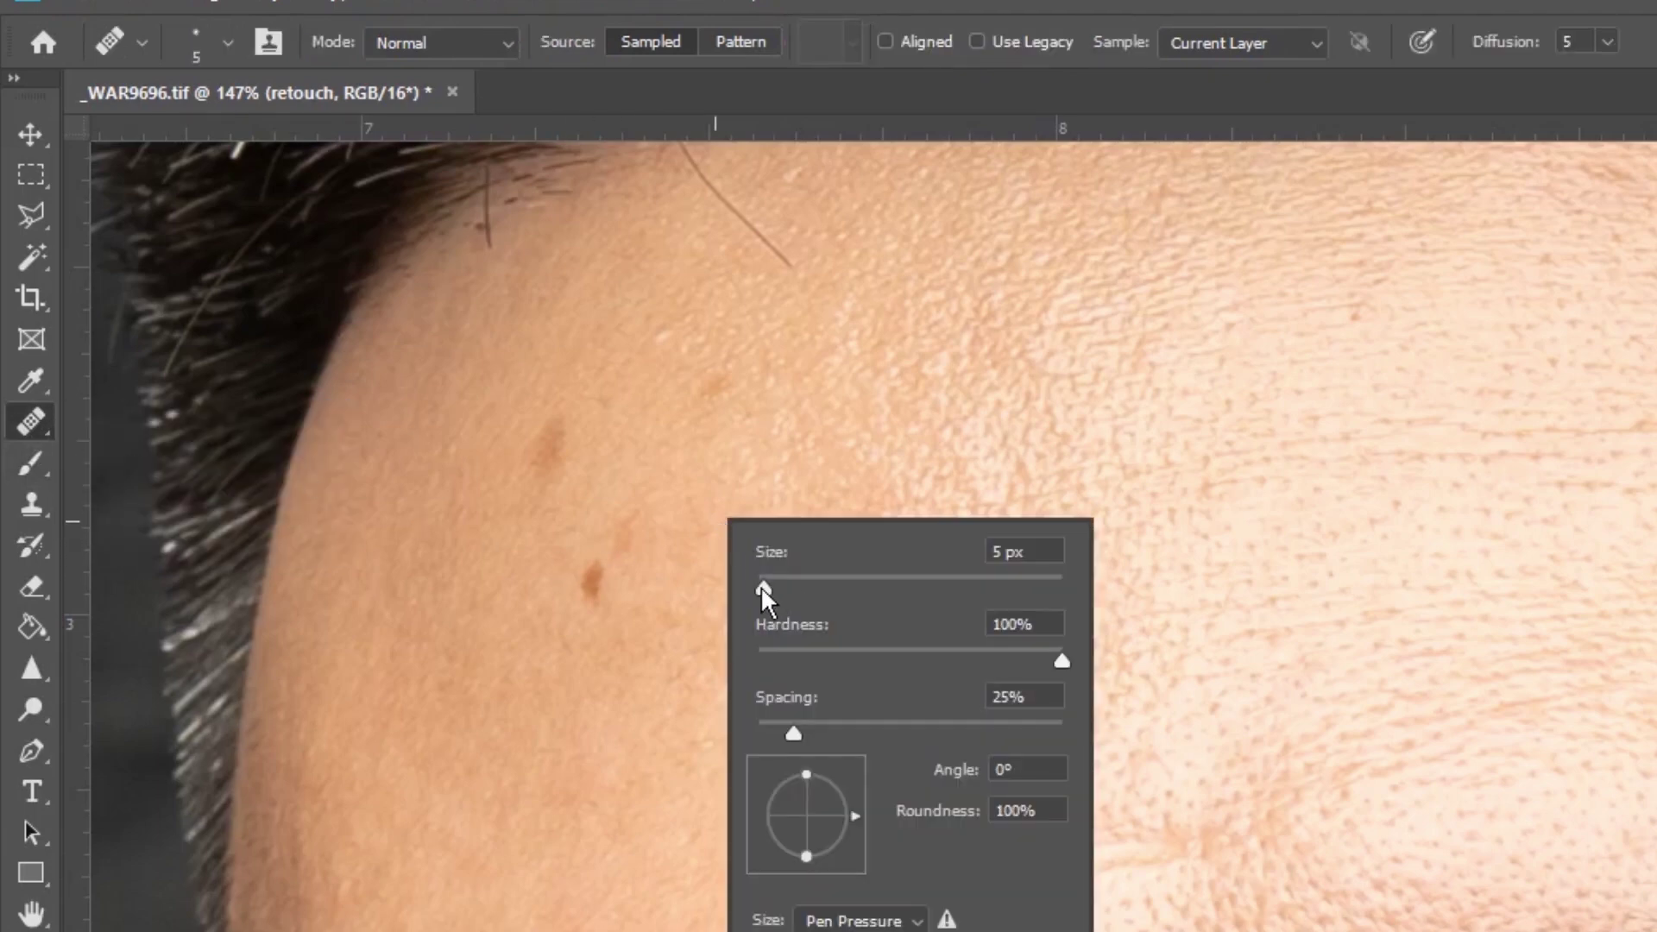
pyautogui.moveTo(763, 589)
pyautogui.mouseDown()
pyautogui.moveTo(801, 590)
pyautogui.moveTo(769, 590)
pyautogui.mouseUp()
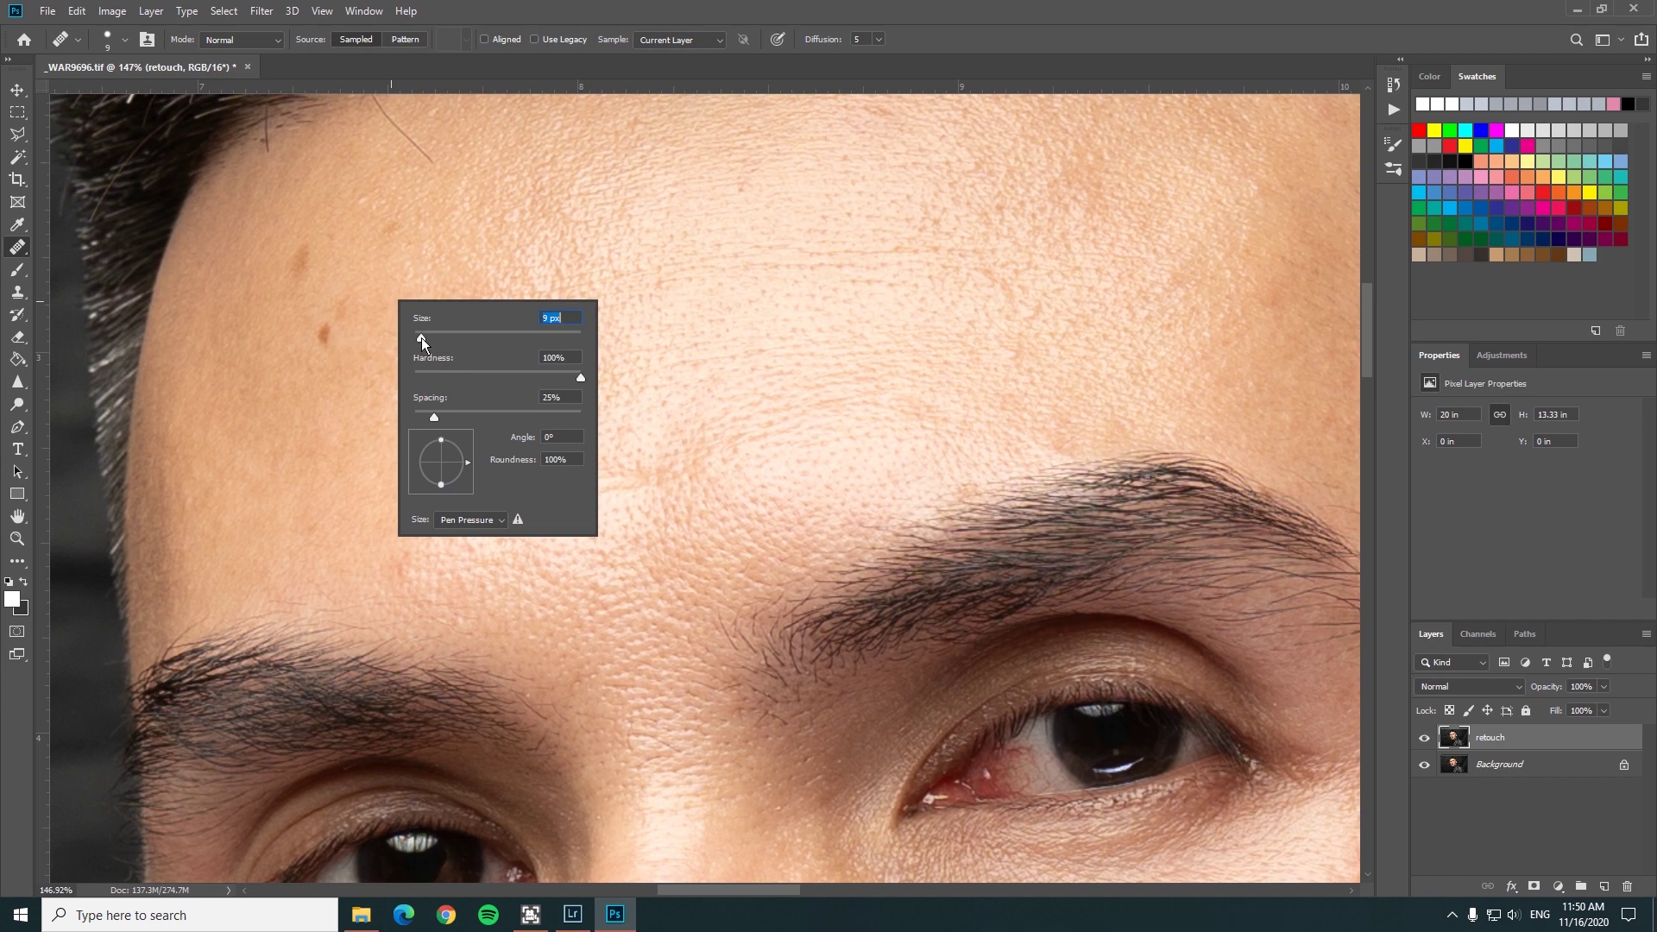
pyautogui.moveTo(421, 338); pyautogui.dragTo(422, 338)
pyautogui.click(332, 354)
pyautogui.press('Return')
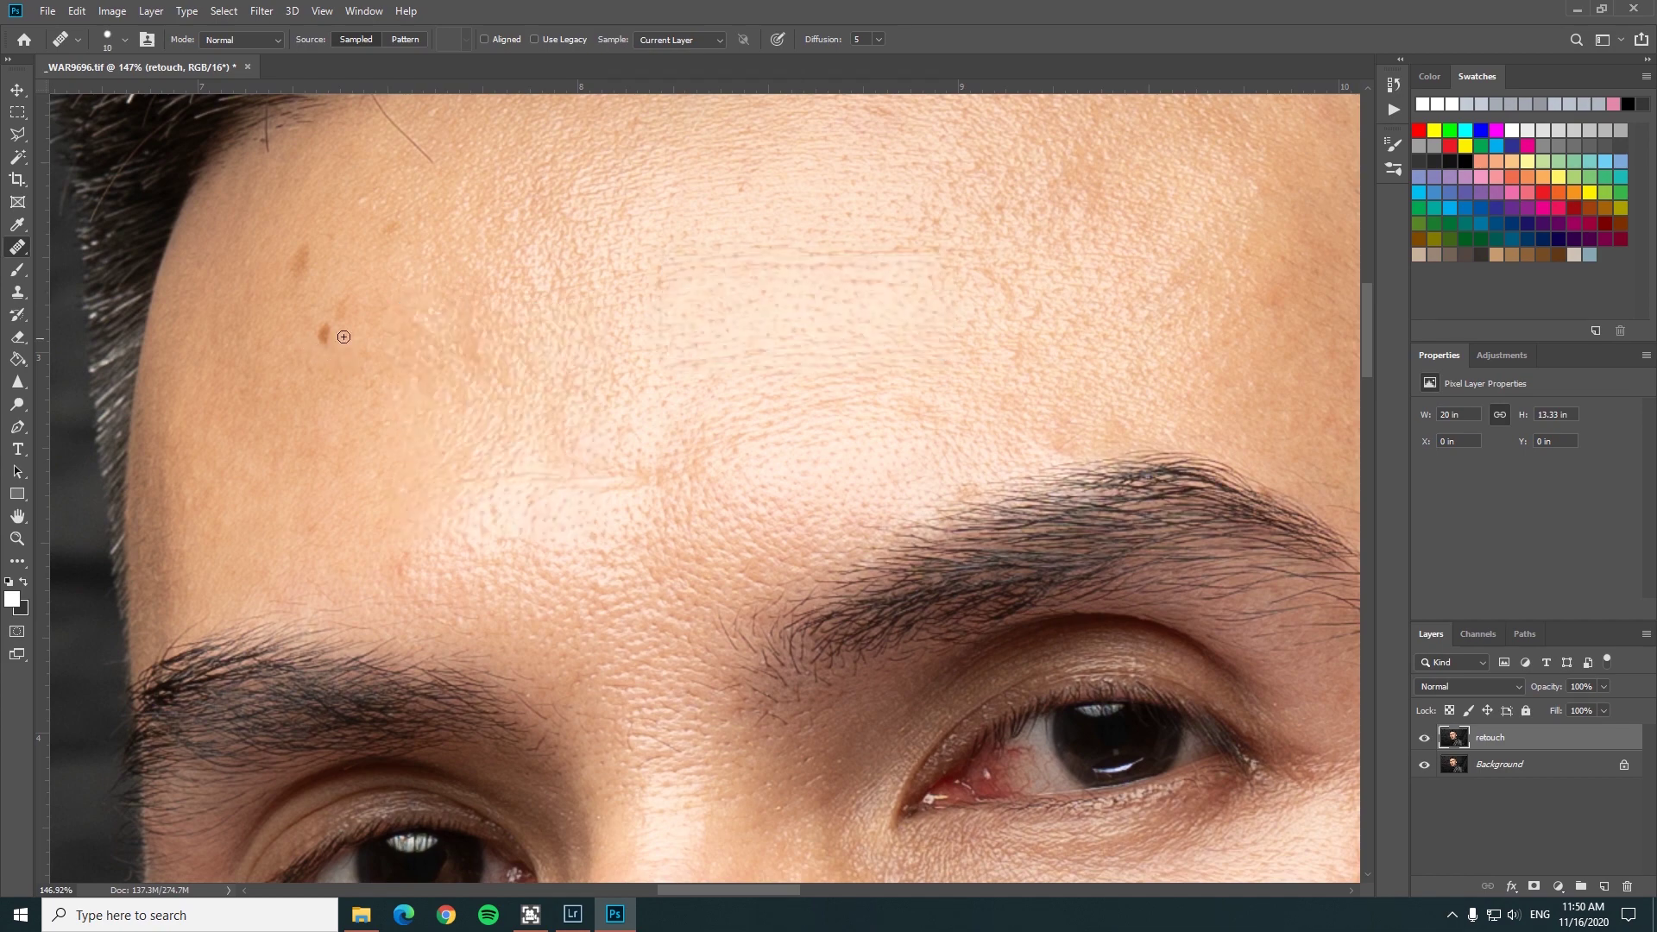
pyautogui.keyDown('alt'); pyautogui.click(344, 337); pyautogui.keyUp('alt')
pyautogui.click(324, 331)
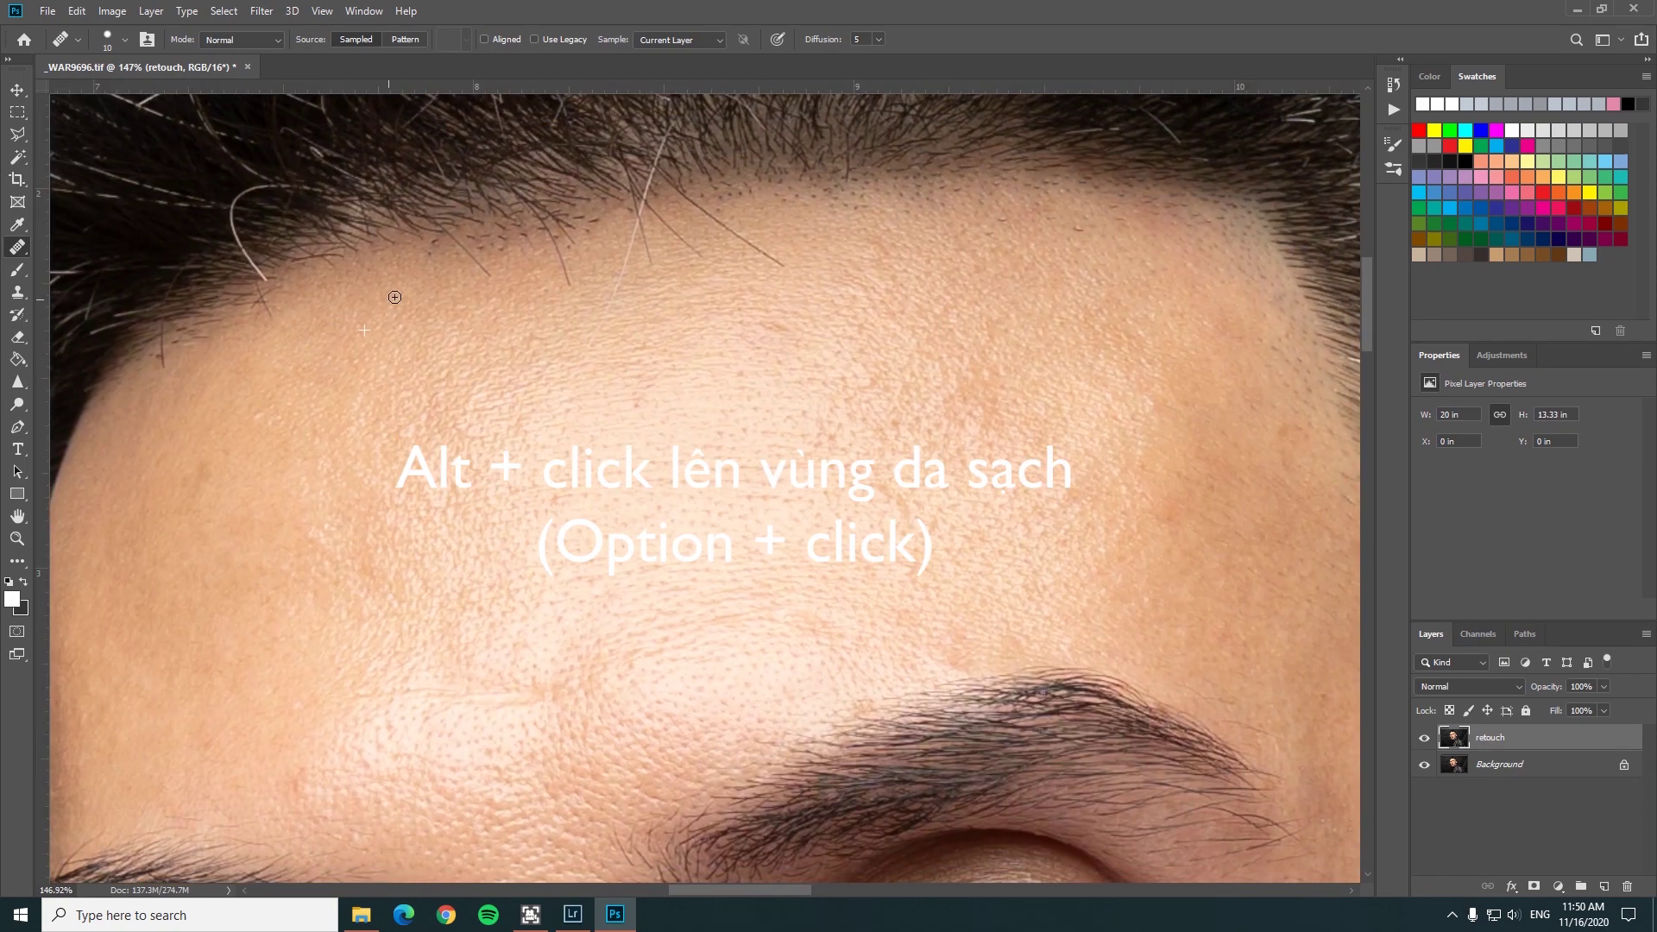
# - Resize the Healing Brush to 12 px and heal the brown blemish beside the nose
pyautogui.hscroll(1, 423, 285)
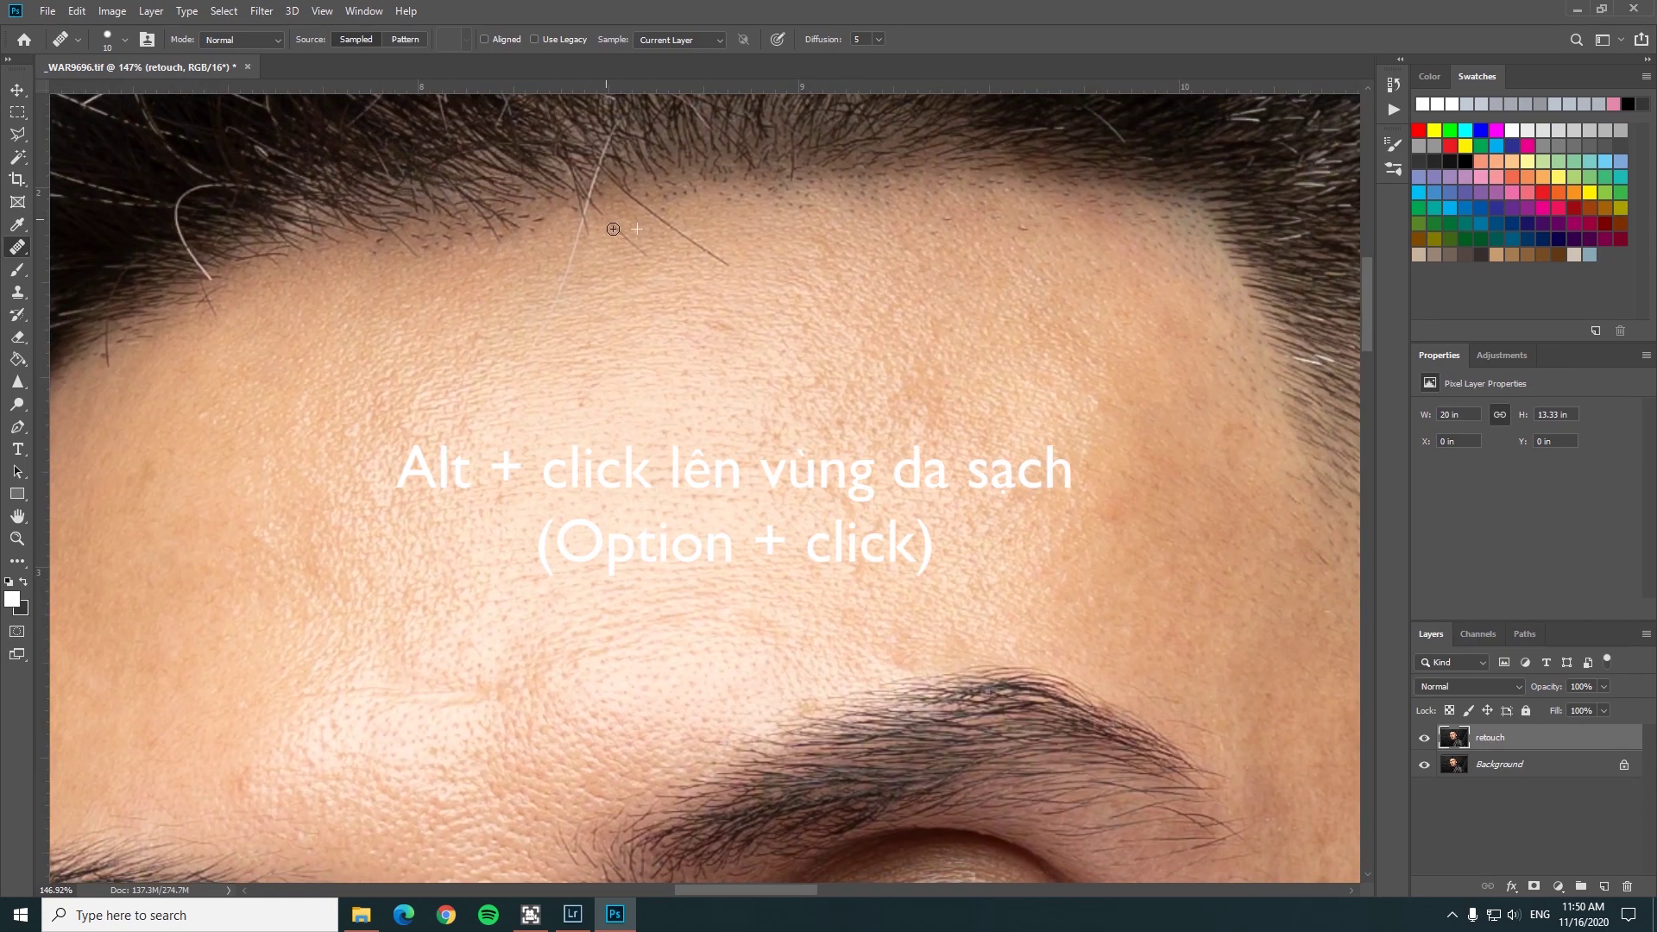
pyautogui.scroll(2, 604, 226)
pyautogui.hscroll(2, 604, 226)
pyautogui.scroll(-2, 514, 348)
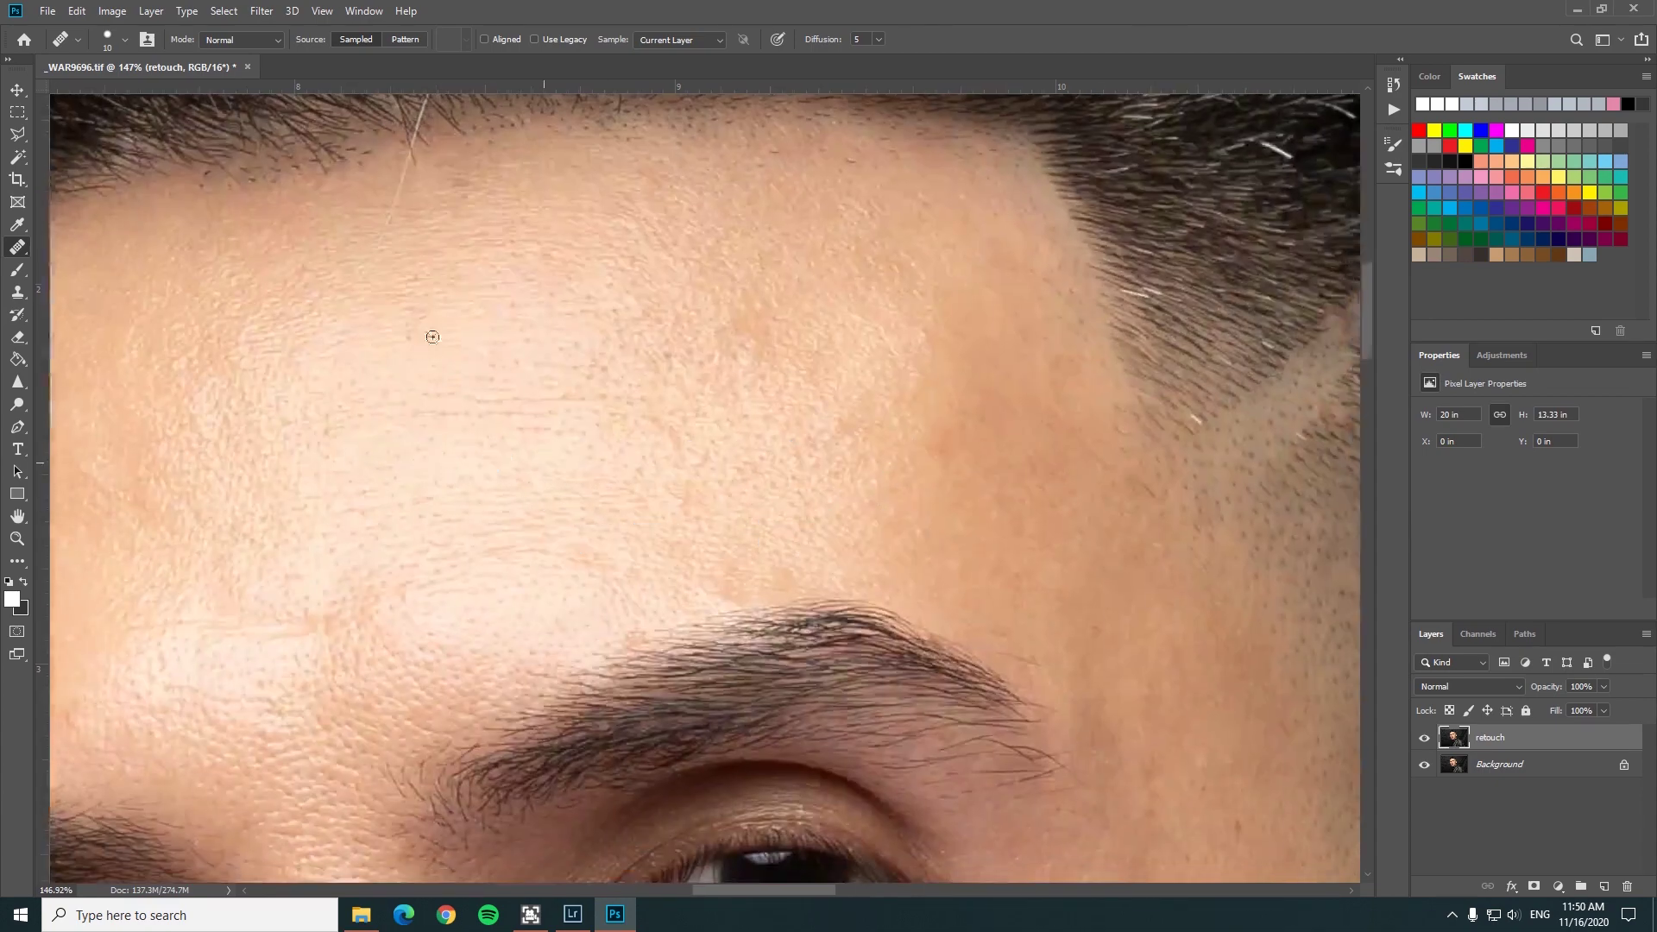
pyautogui.scroll(-2, 483, 345)
pyautogui.hscroll(3, 484, 345)
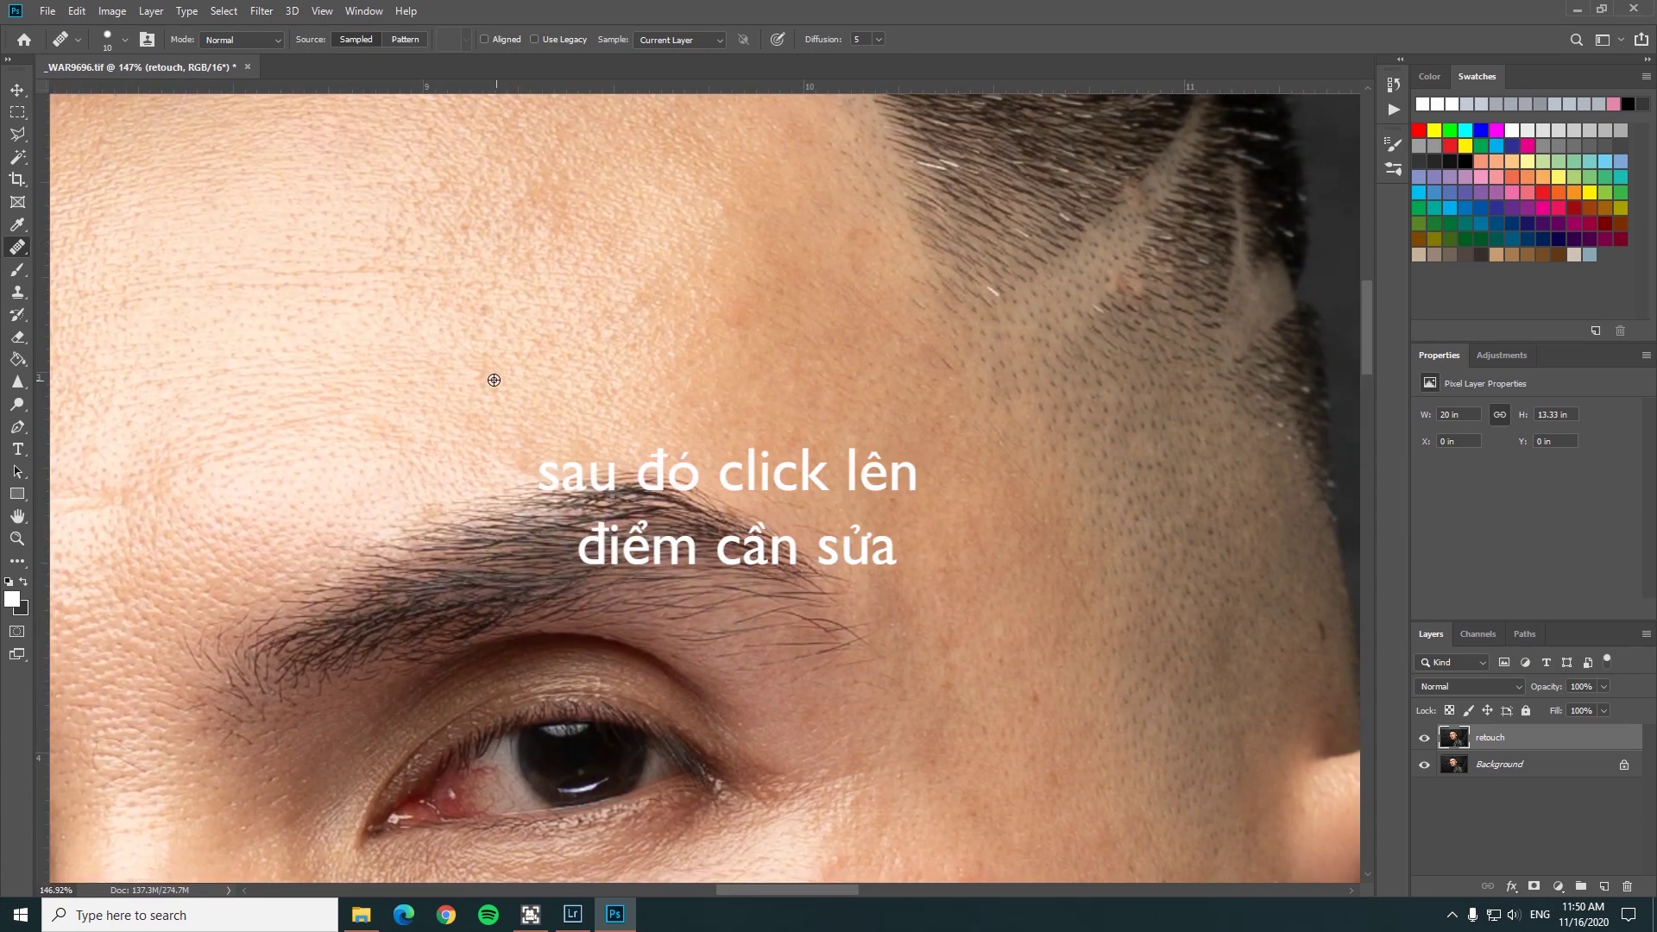
pyautogui.scroll(2, 414, 319)
pyautogui.hscroll(1, 414, 319)
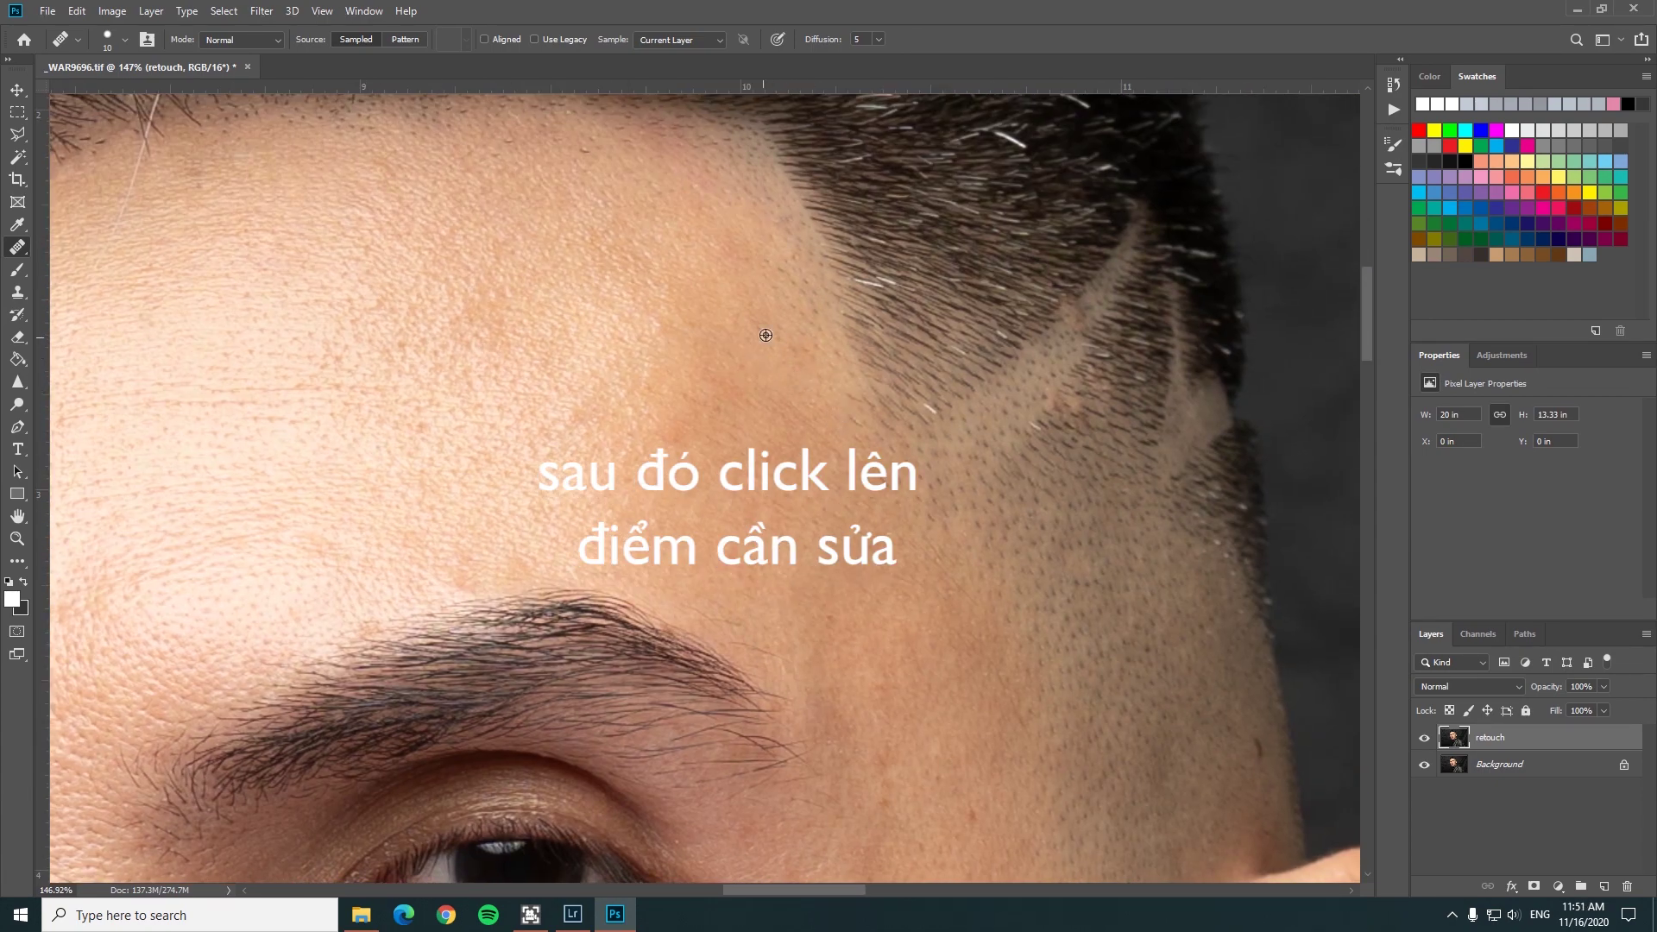
pyautogui.scroll(-1, 779, 349)
pyautogui.hscroll(1, 829, 371)
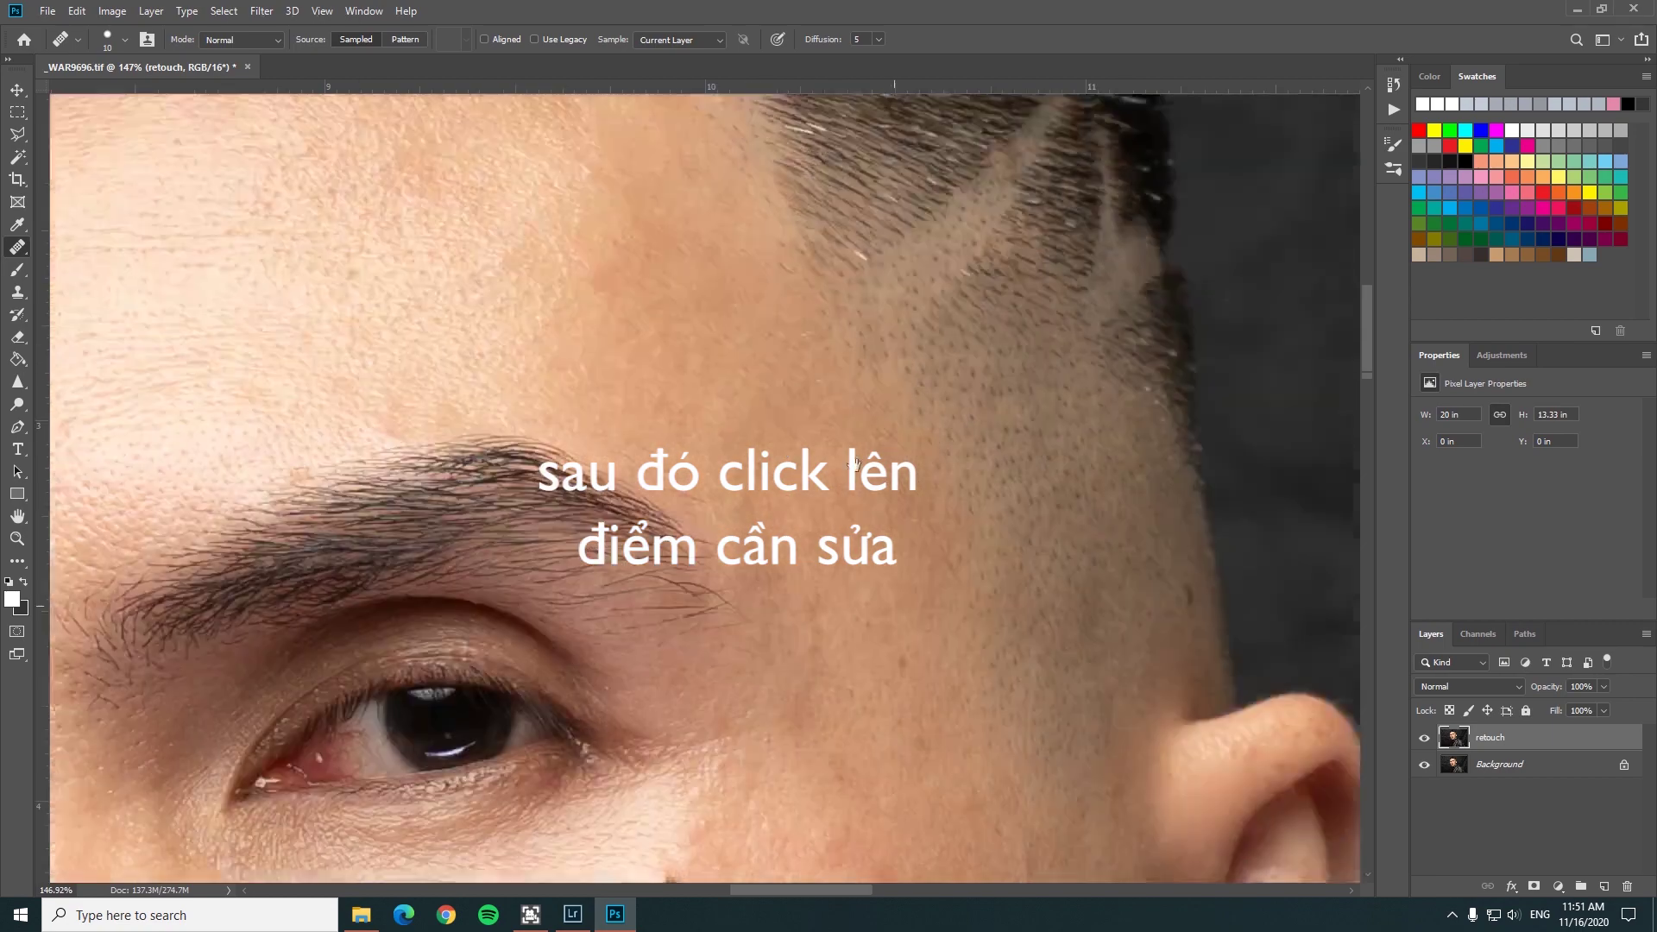
pyautogui.scroll(-2, 869, 382)
pyautogui.scroll(-2, 759, 345)
pyautogui.hscroll(-1, 759, 346)
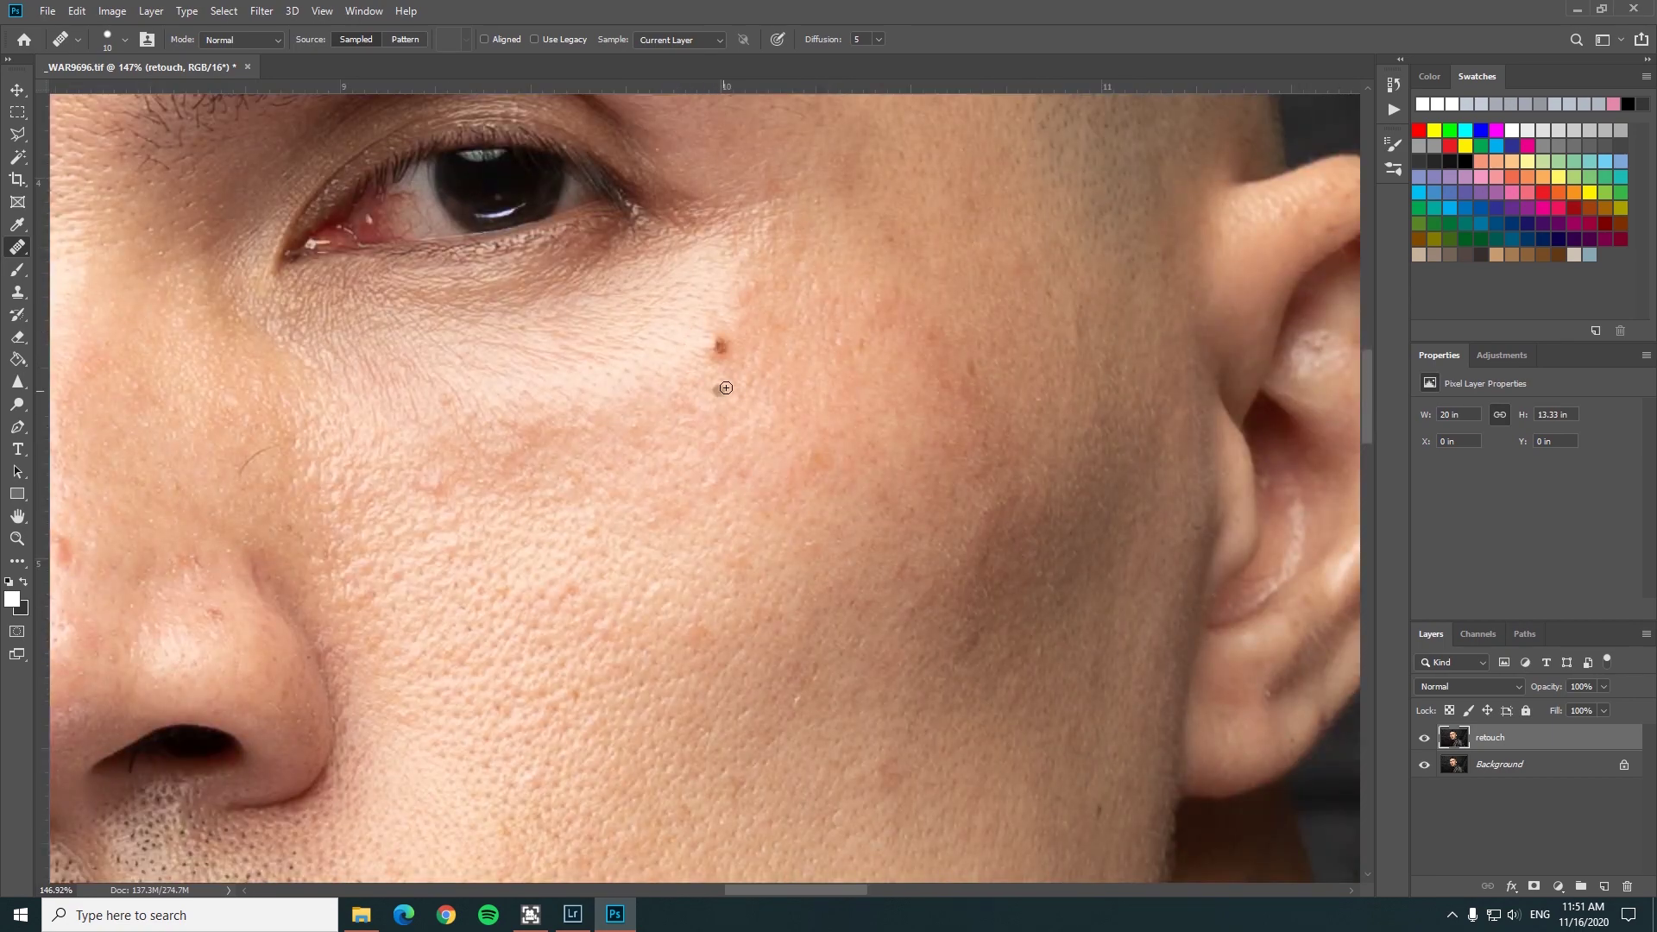
pyautogui.hscroll(-1, 655, 362)
pyautogui.scroll(-1, 363, 431)
pyautogui.hscroll(-1, 363, 431)
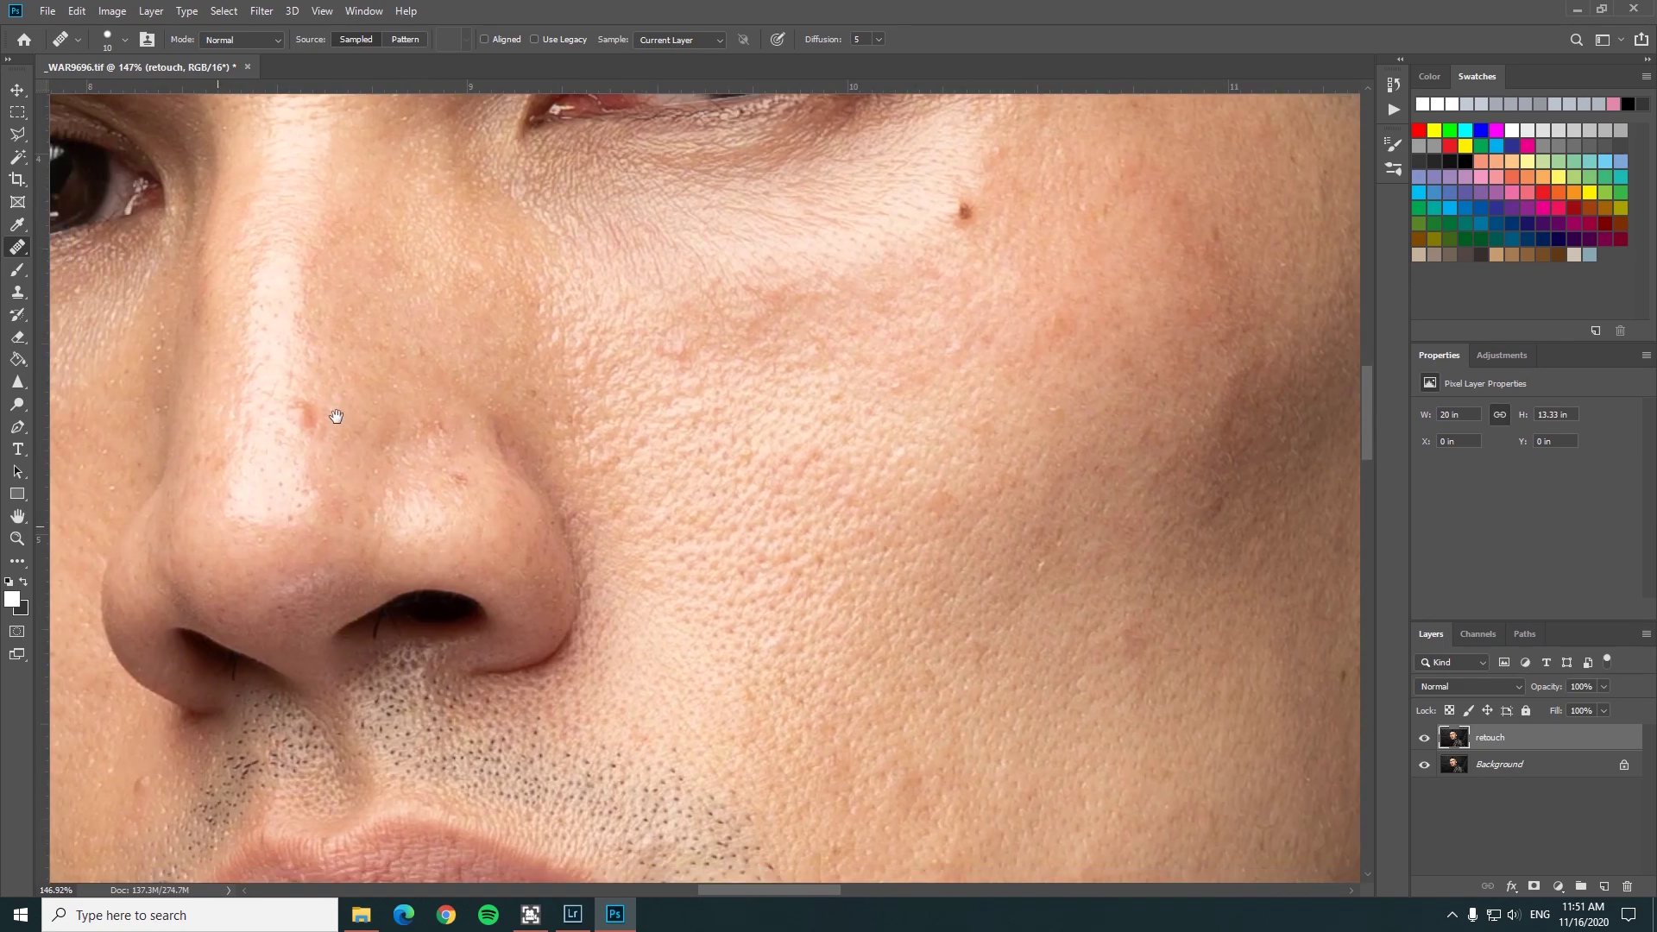
pyautogui.rightClick(366, 392)
pyautogui.click(307, 419)
pyautogui.moveTo(396, 427); pyautogui.dragTo(411, 377)
pyautogui.scroll(-1, 336, 405)
pyautogui.rightClick(415, 377)
pyautogui.click(293, 392)
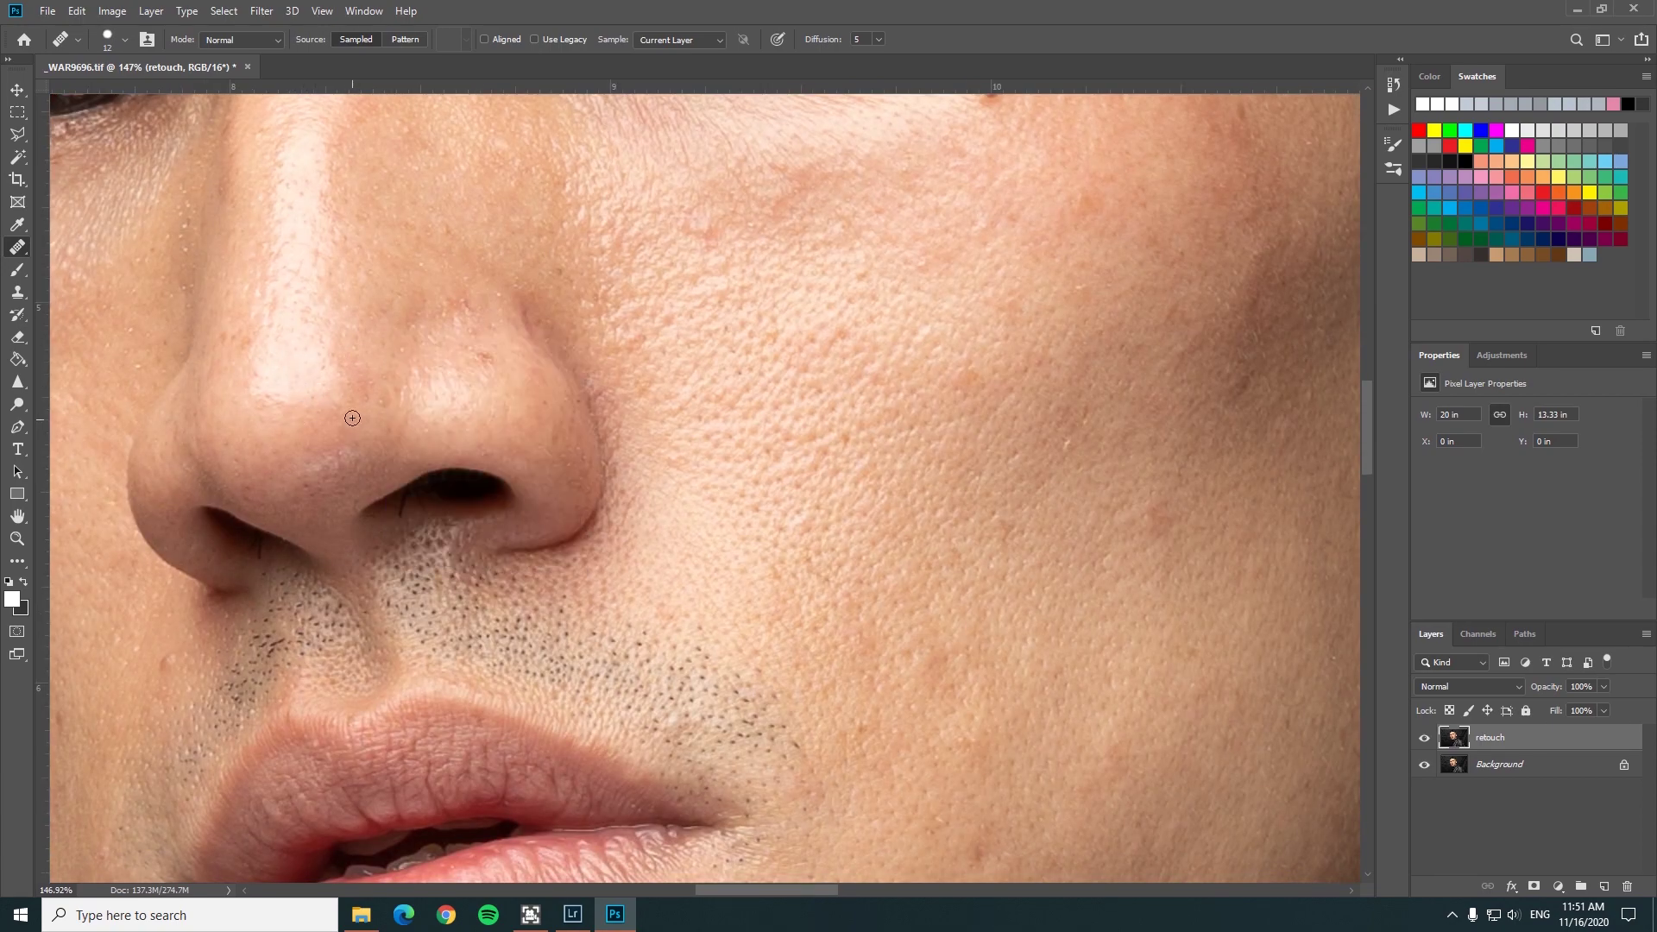
pyautogui.click(489, 359)
# - Pan back to bring the eyes into view
pyautogui.hscroll(-1, 241, 328)
pyautogui.hscroll(-3, 310, 307)
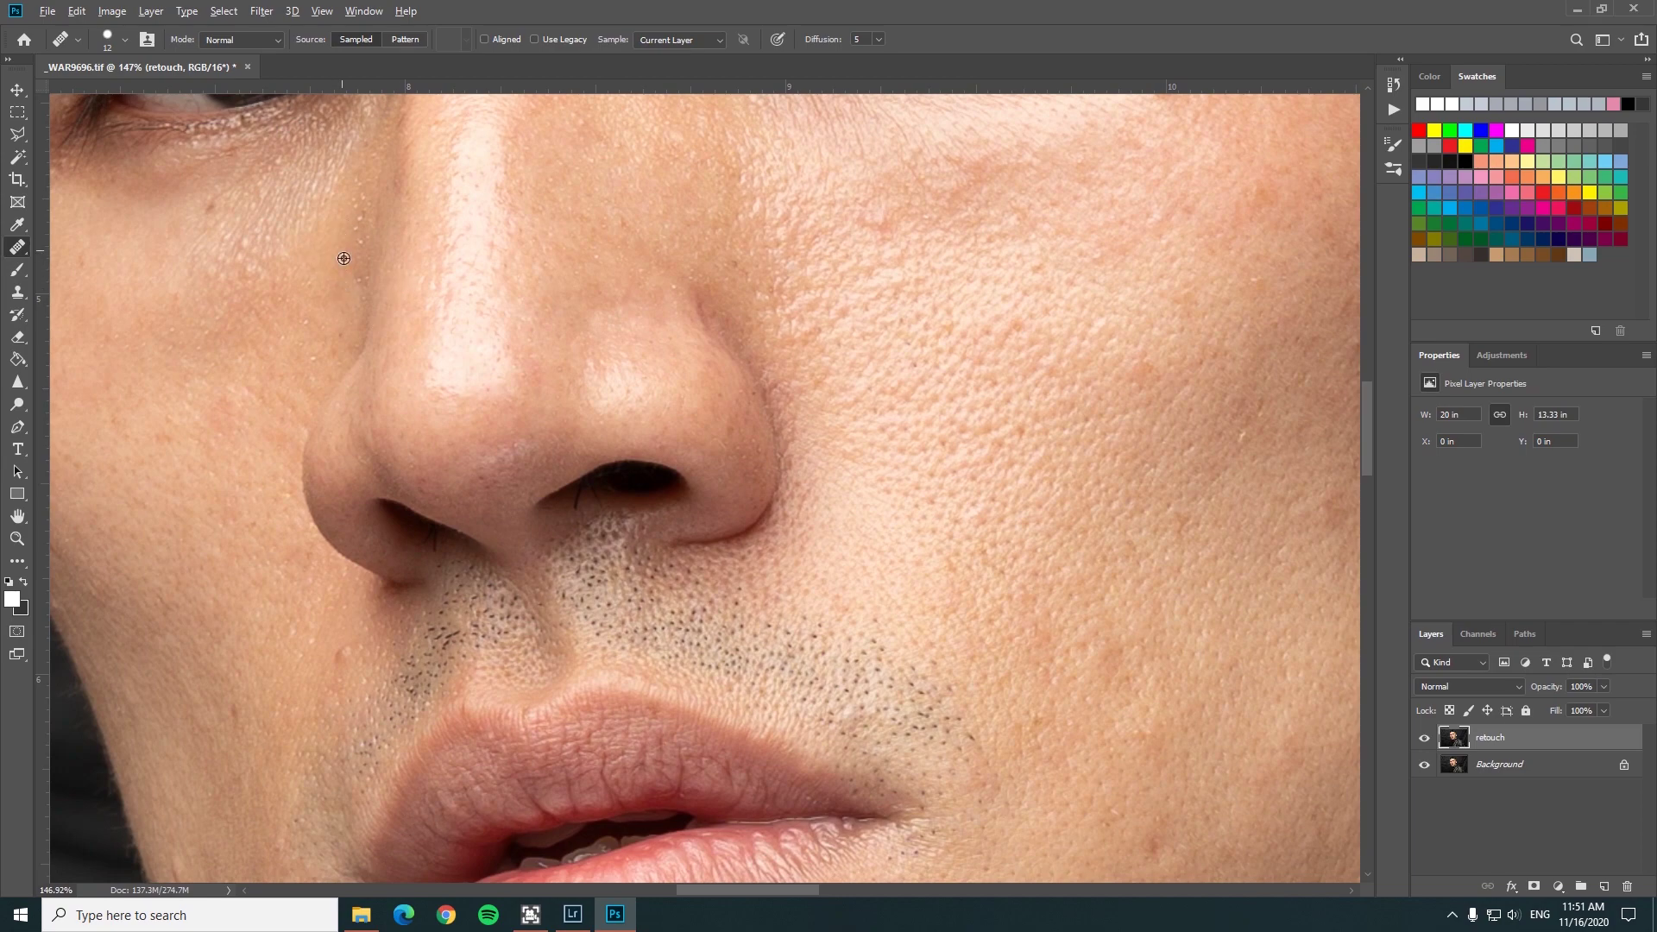
pyautogui.moveTo(206, 231); pyautogui.dragTo(327, 421)
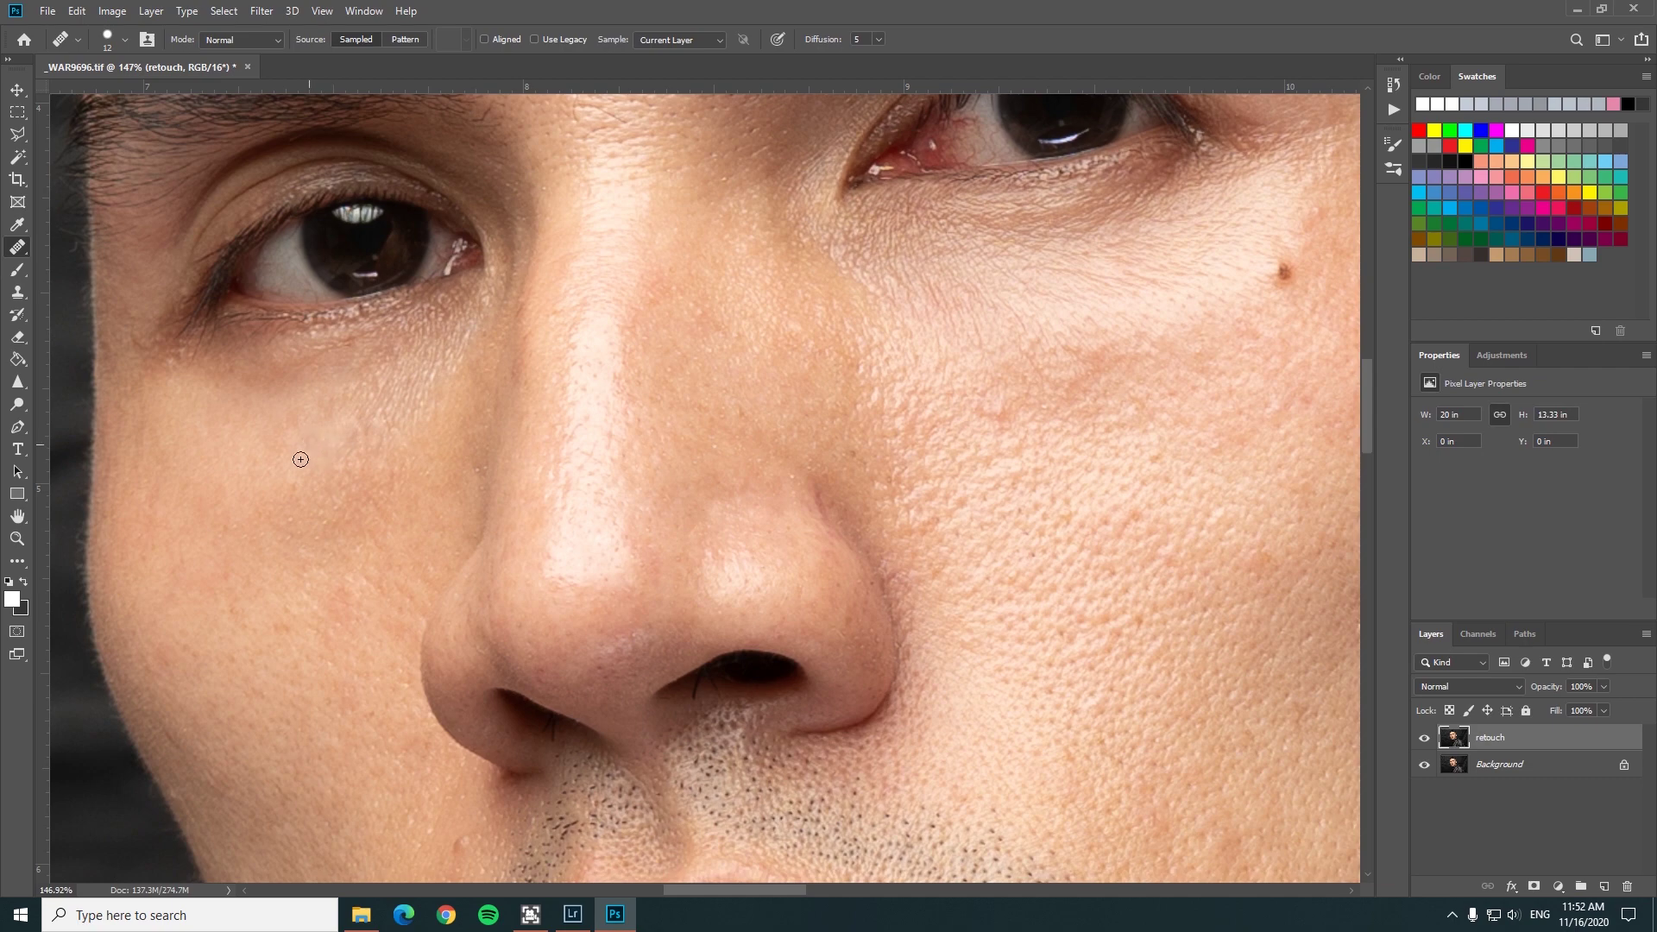
pyautogui.rightClick(18, 250)
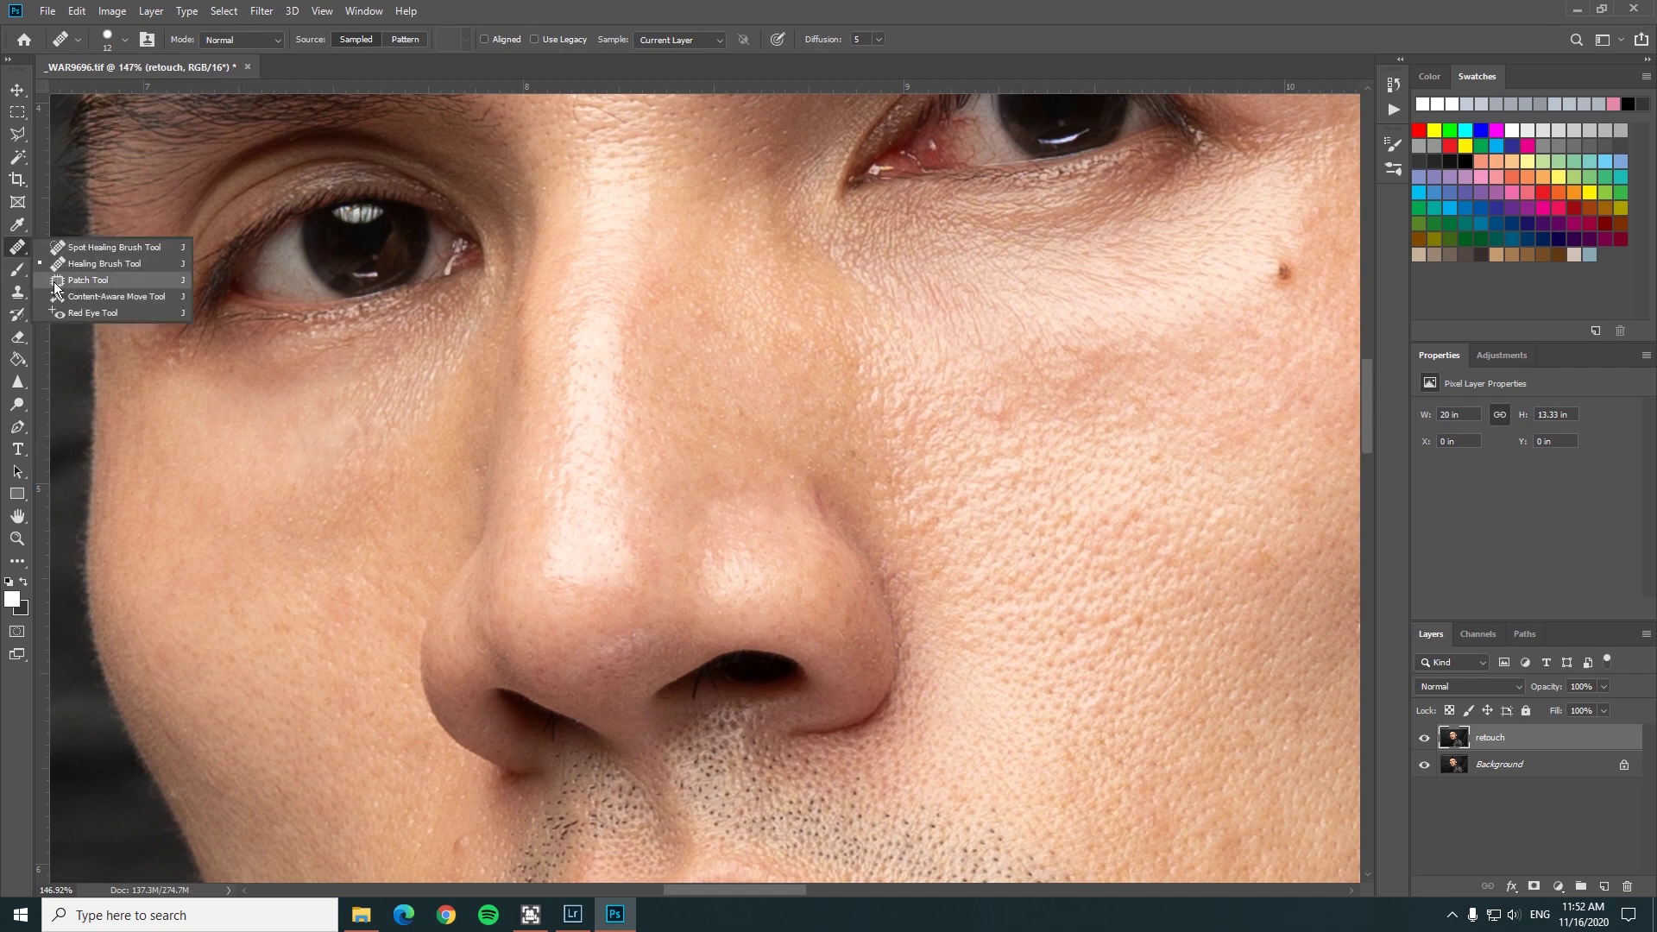
# - Patch the uneven skin under the eye and deselect the patch
pyautogui.click(86, 286)
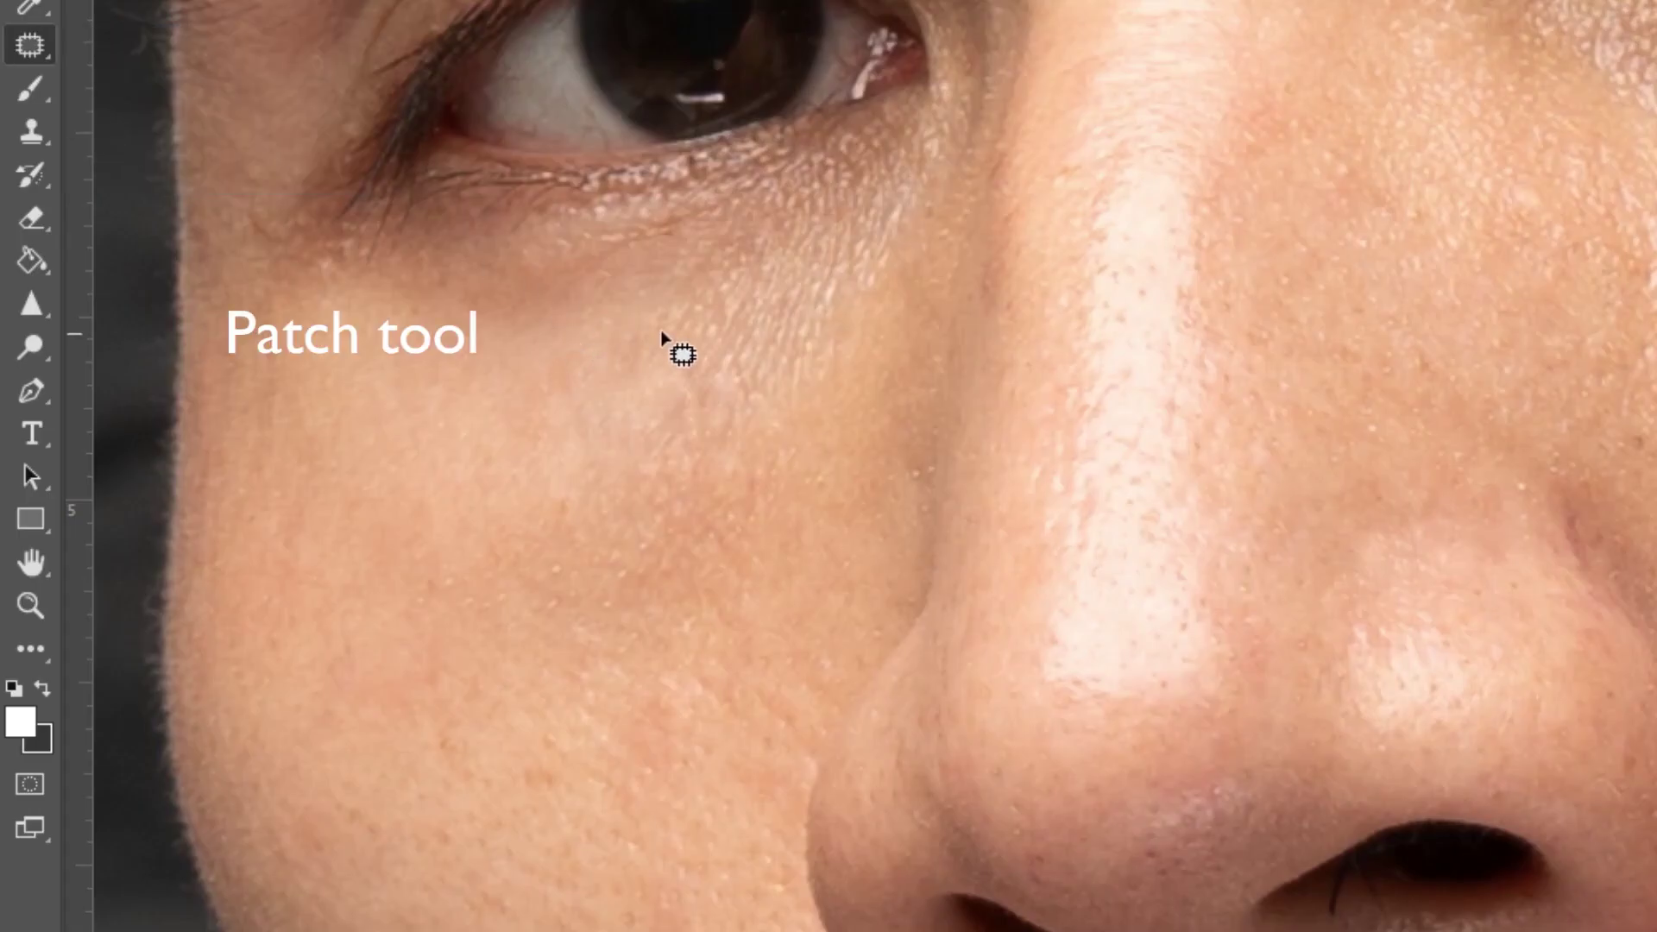
pyautogui.moveTo(647, 343)
pyautogui.mouseDown()
pyautogui.moveTo(704, 370)
pyautogui.moveTo(690, 436)
pyautogui.moveTo(688, 351)
pyautogui.moveTo(621, 447)
pyautogui.moveTo(677, 333)
pyautogui.moveTo(607, 448)
pyautogui.moveTo(733, 477)
pyautogui.mouseUp()
pyautogui.hotkey('ctrl', 'd')
pyautogui.hotkey('ctrl', 'd')
pyautogui.hotkey('ctrl', 'd')
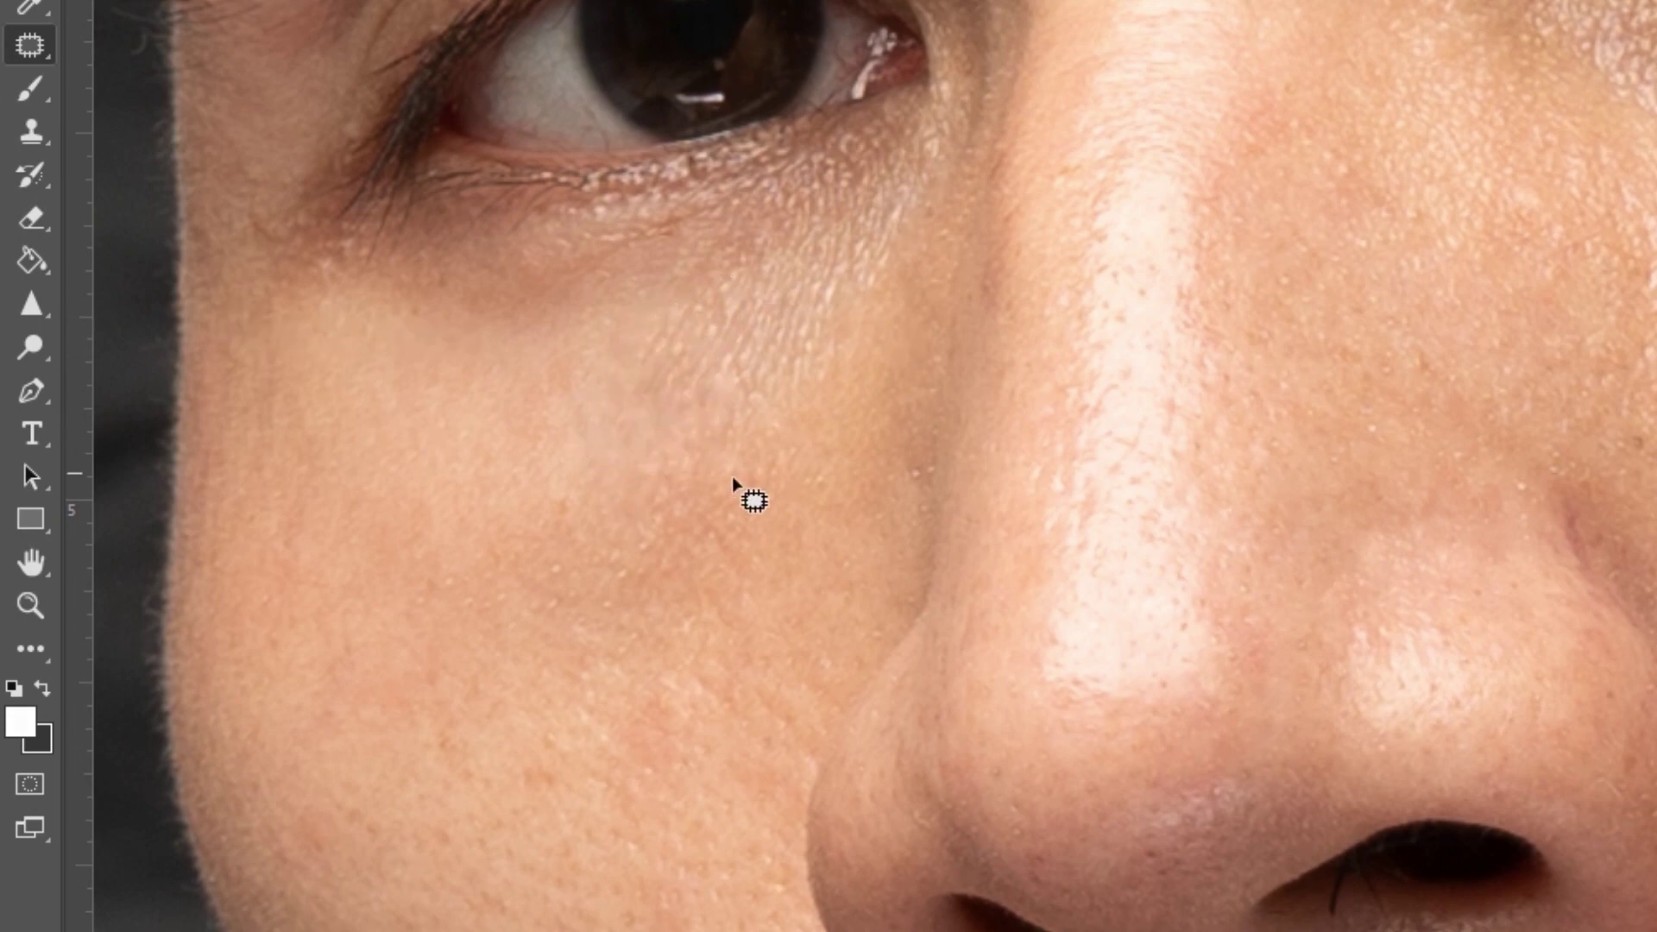
pyautogui.moveTo(545, 528); pyautogui.dragTo(570, 514)
pyautogui.moveTo(873, 381)
pyautogui.mouseDown()
pyautogui.moveTo(707, 376)
pyautogui.moveTo(810, 215)
pyautogui.mouseUp()
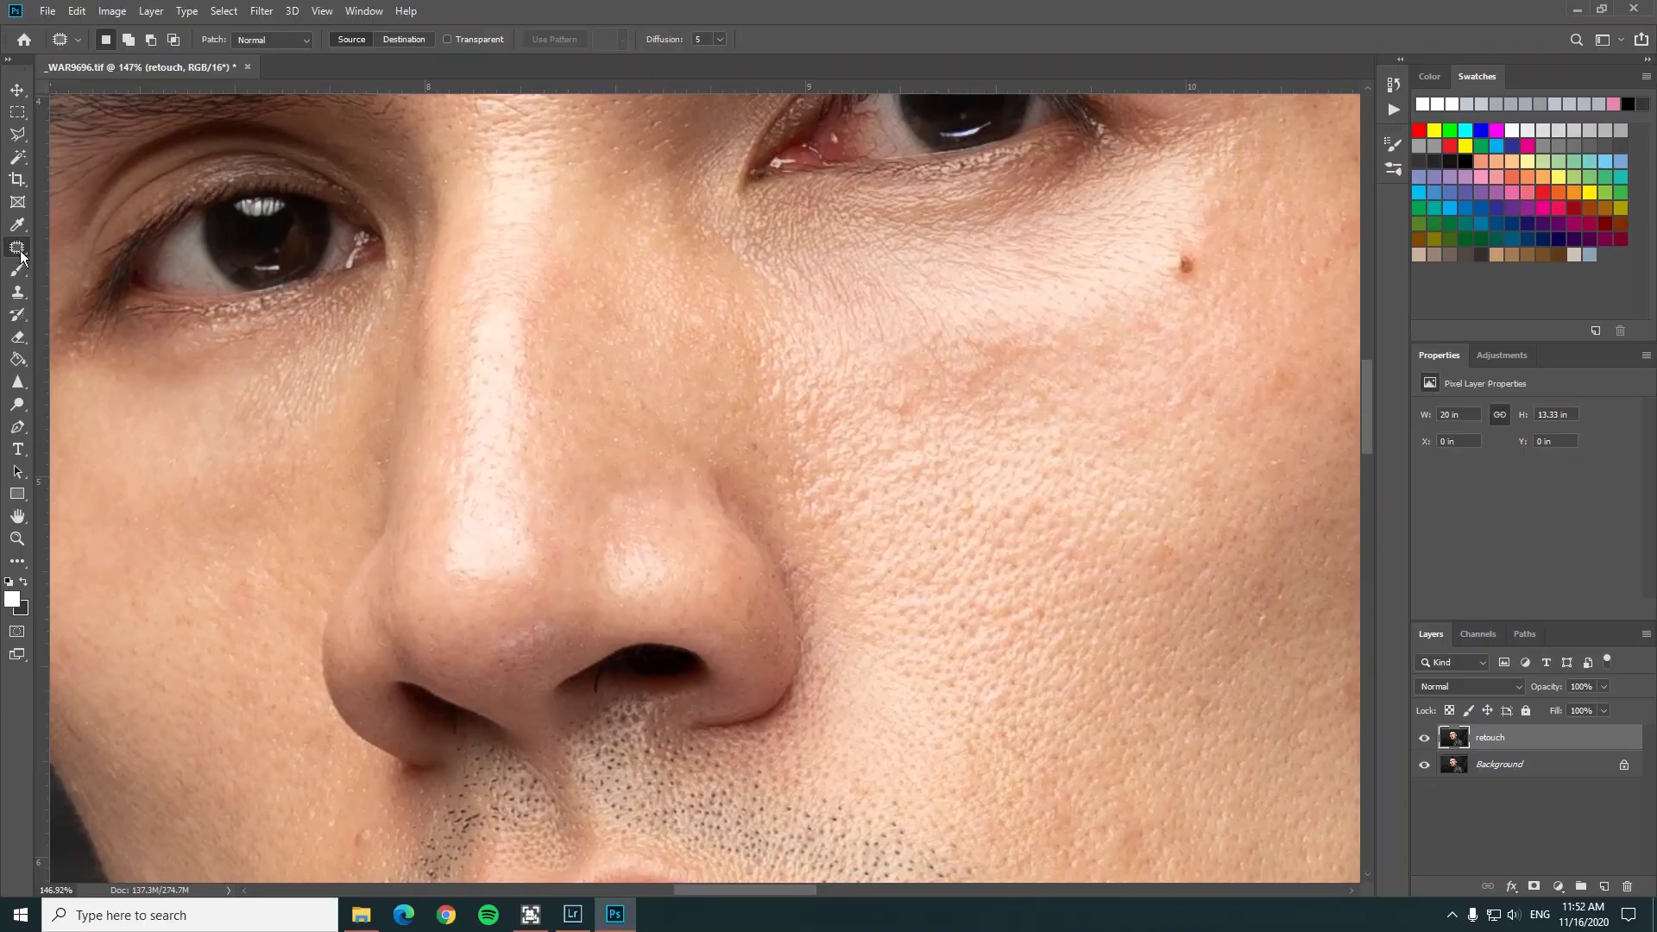
# - Move over to the cheek beside the eye and patch two uneven skin areas
pyautogui.rightClick(19, 256)
pyautogui.click(69, 264)
pyautogui.hscroll(3, 669, 355)
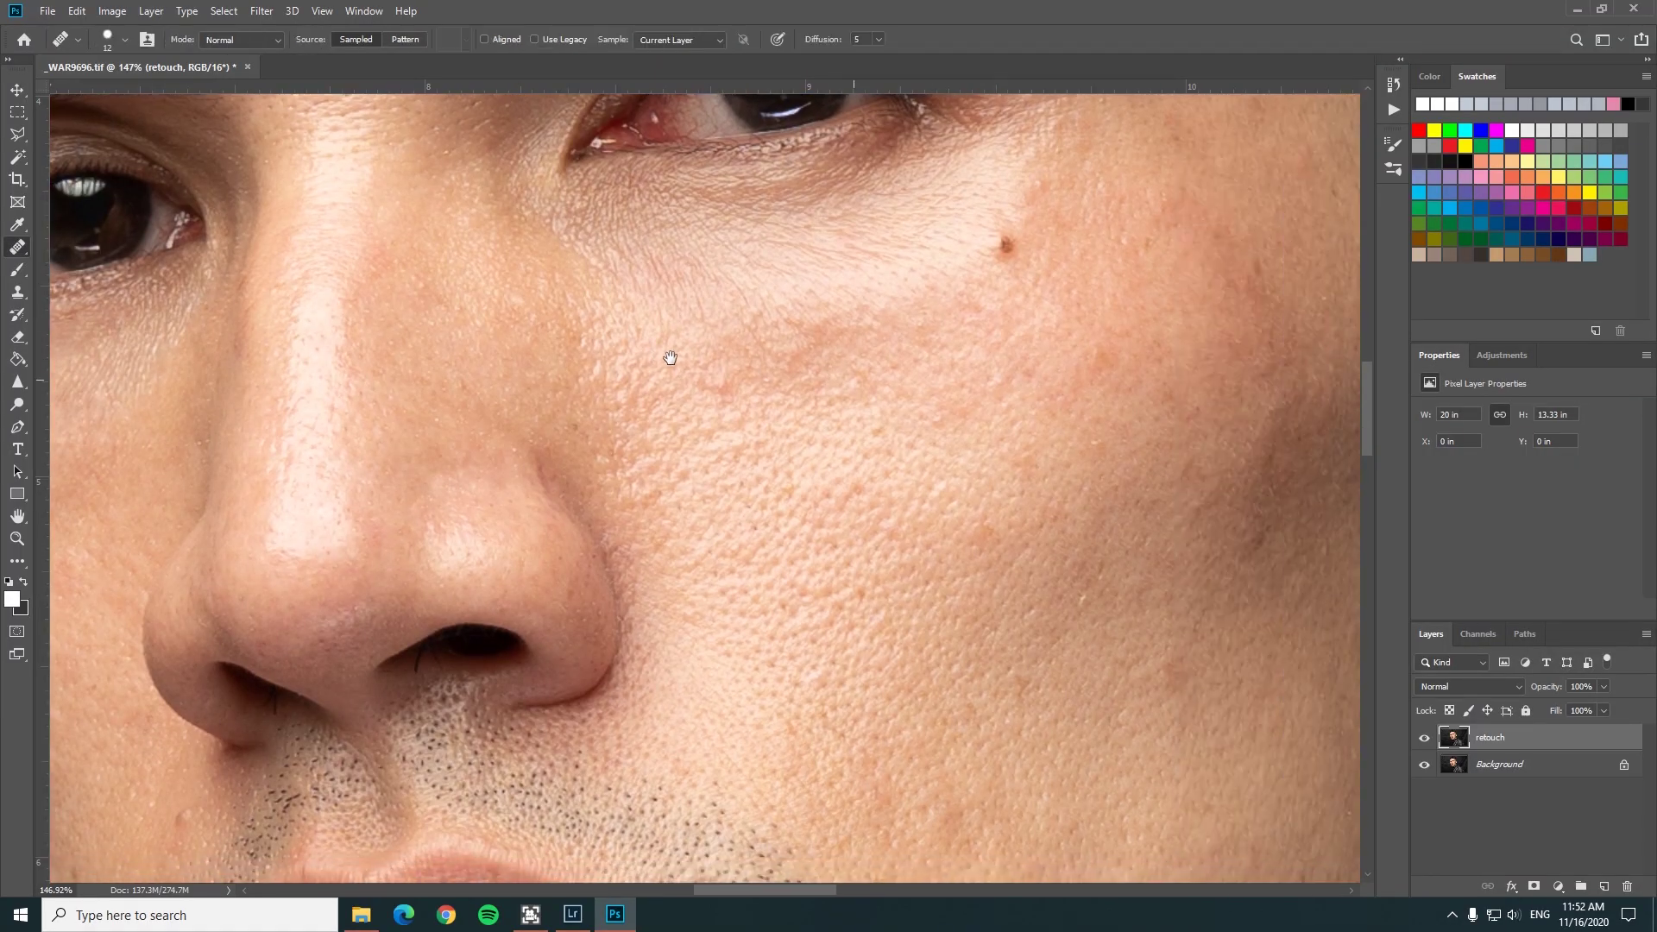
pyautogui.hscroll(3, 640, 373)
pyautogui.scroll(-3, 592, 498)
pyautogui.hscroll(2, 592, 498)
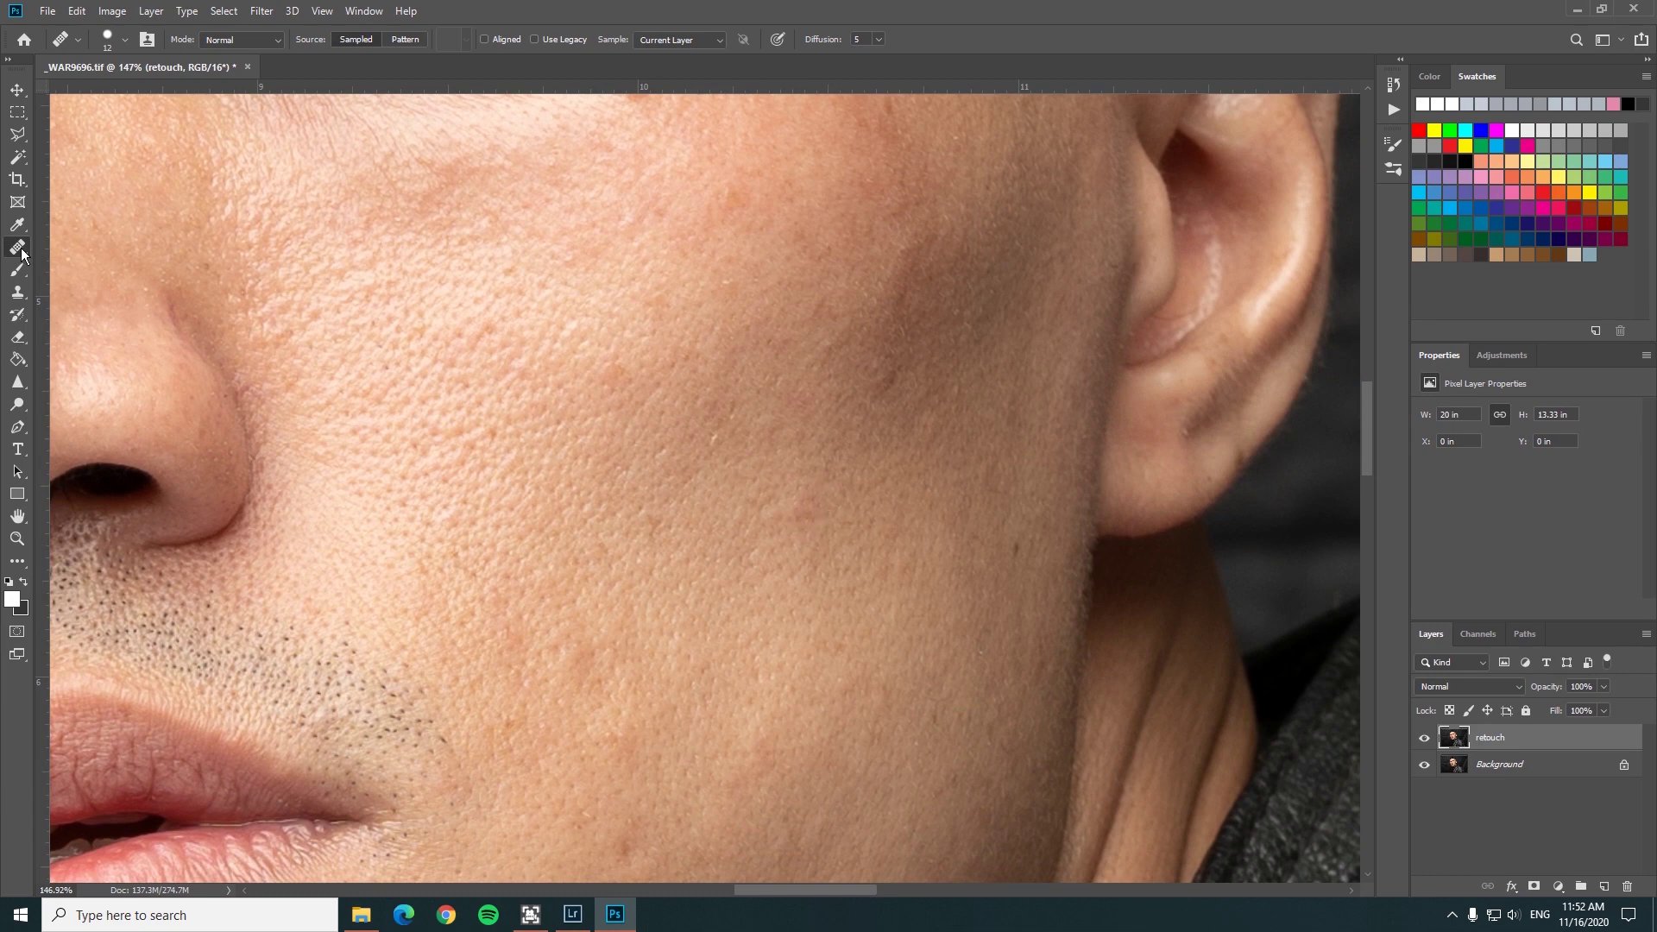
pyautogui.hotkey('shift', 'j')
pyautogui.moveTo(899, 360); pyautogui.dragTo(860, 468)
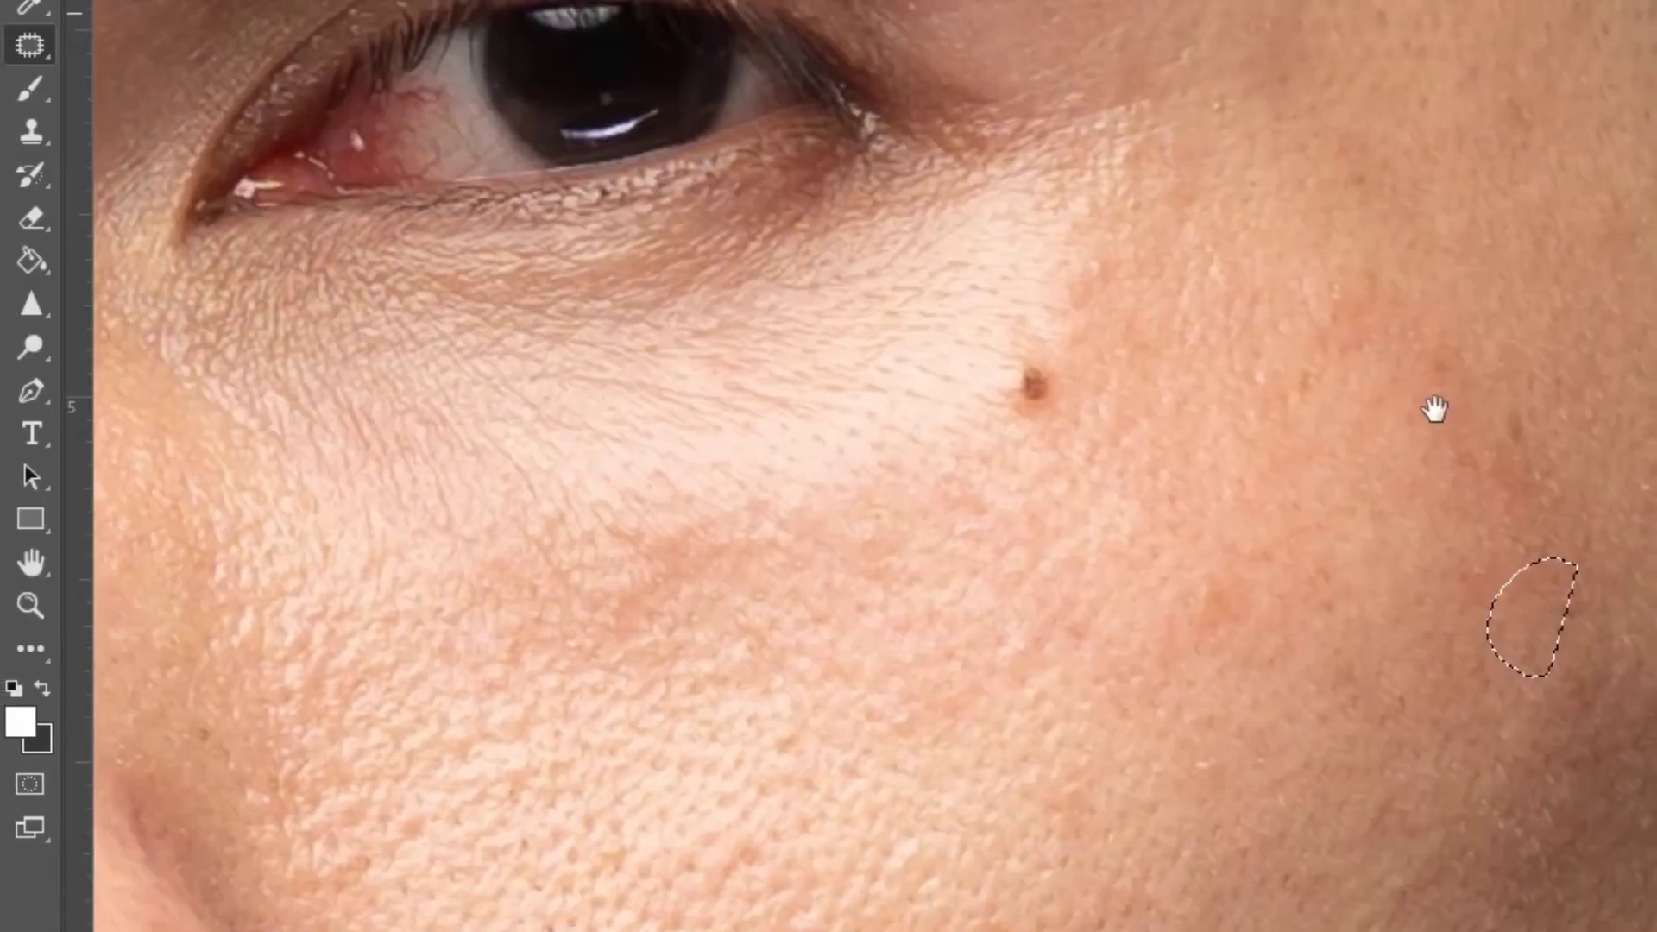
pyautogui.moveTo(1480, 345); pyautogui.dragTo(1541, 548)
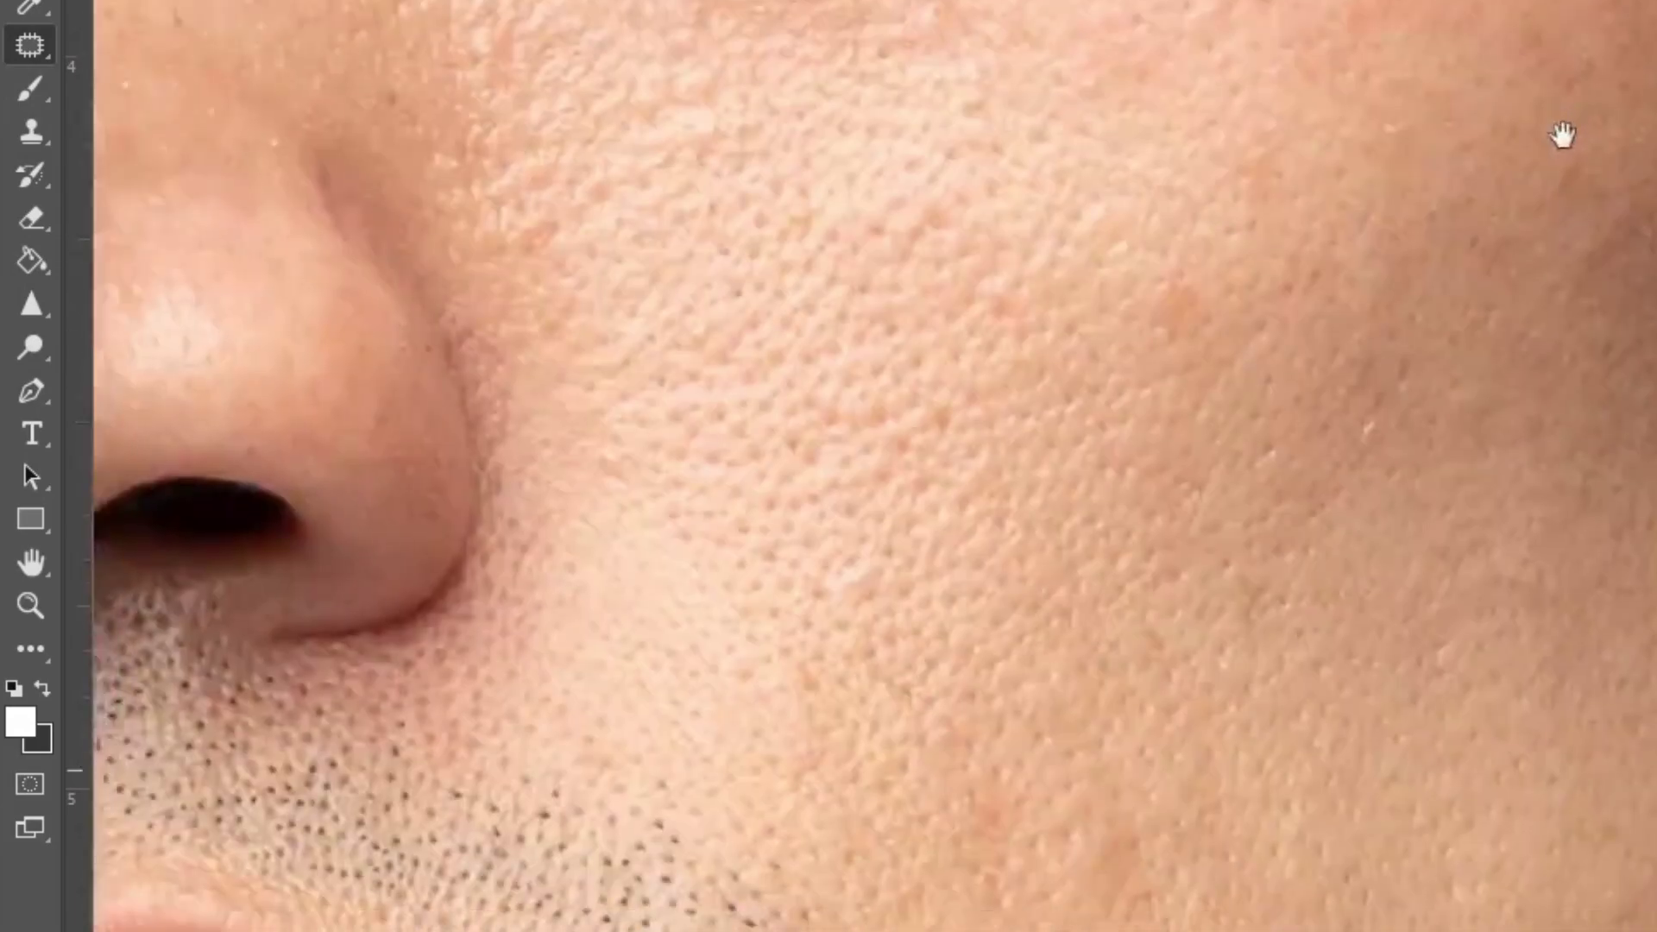
pyautogui.moveTo(1288, 577)
pyautogui.mouseDown()
pyautogui.moveTo(1232, 612)
pyautogui.moveTo(1334, 582)
pyautogui.mouseUp()
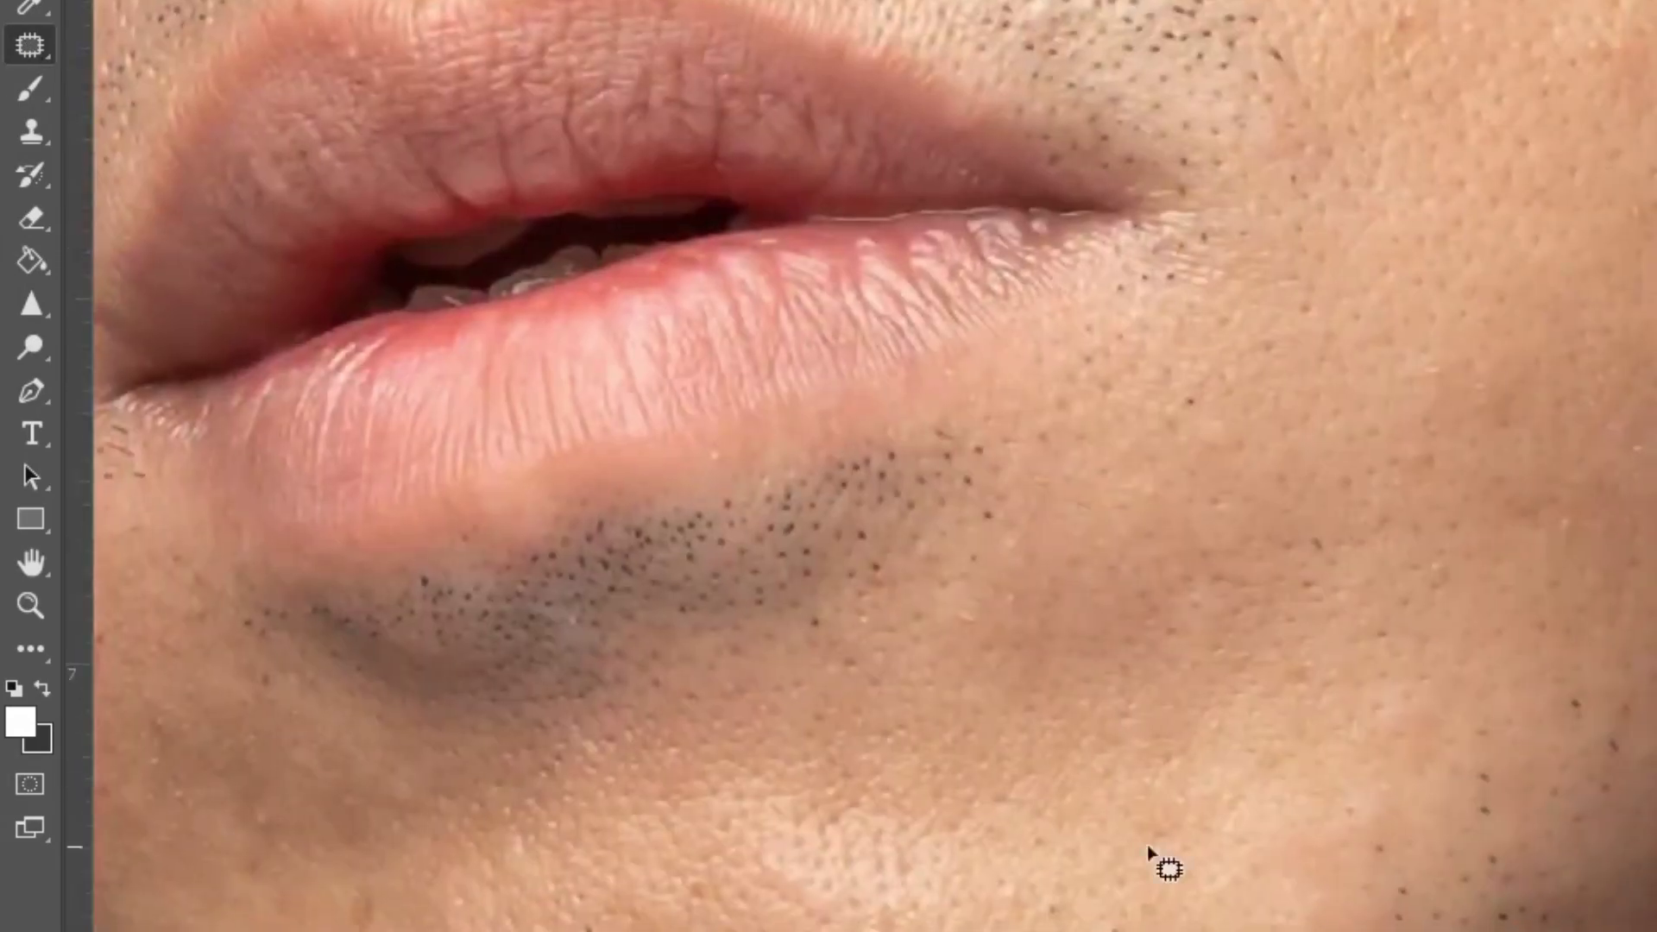
# - Switch back to the Healing Brush and pan around the chin, lips and nose for blemishes
pyautogui.rightClick(35, 47)
pyautogui.click(156, 77)
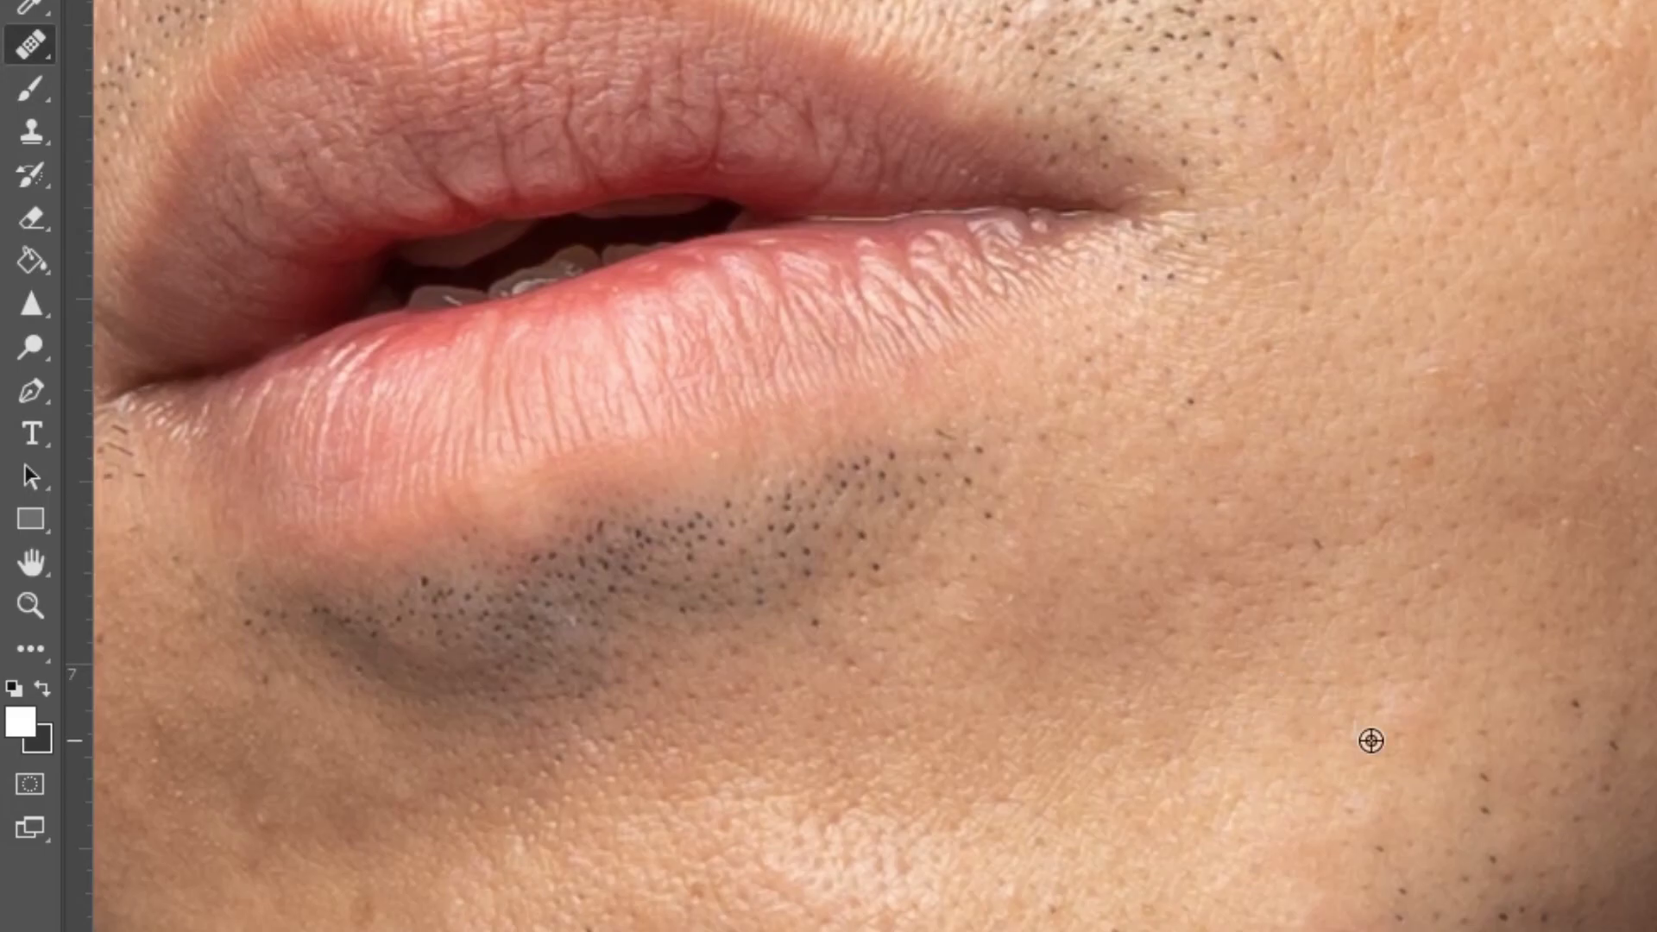
pyautogui.hscroll(2, 341, 554)
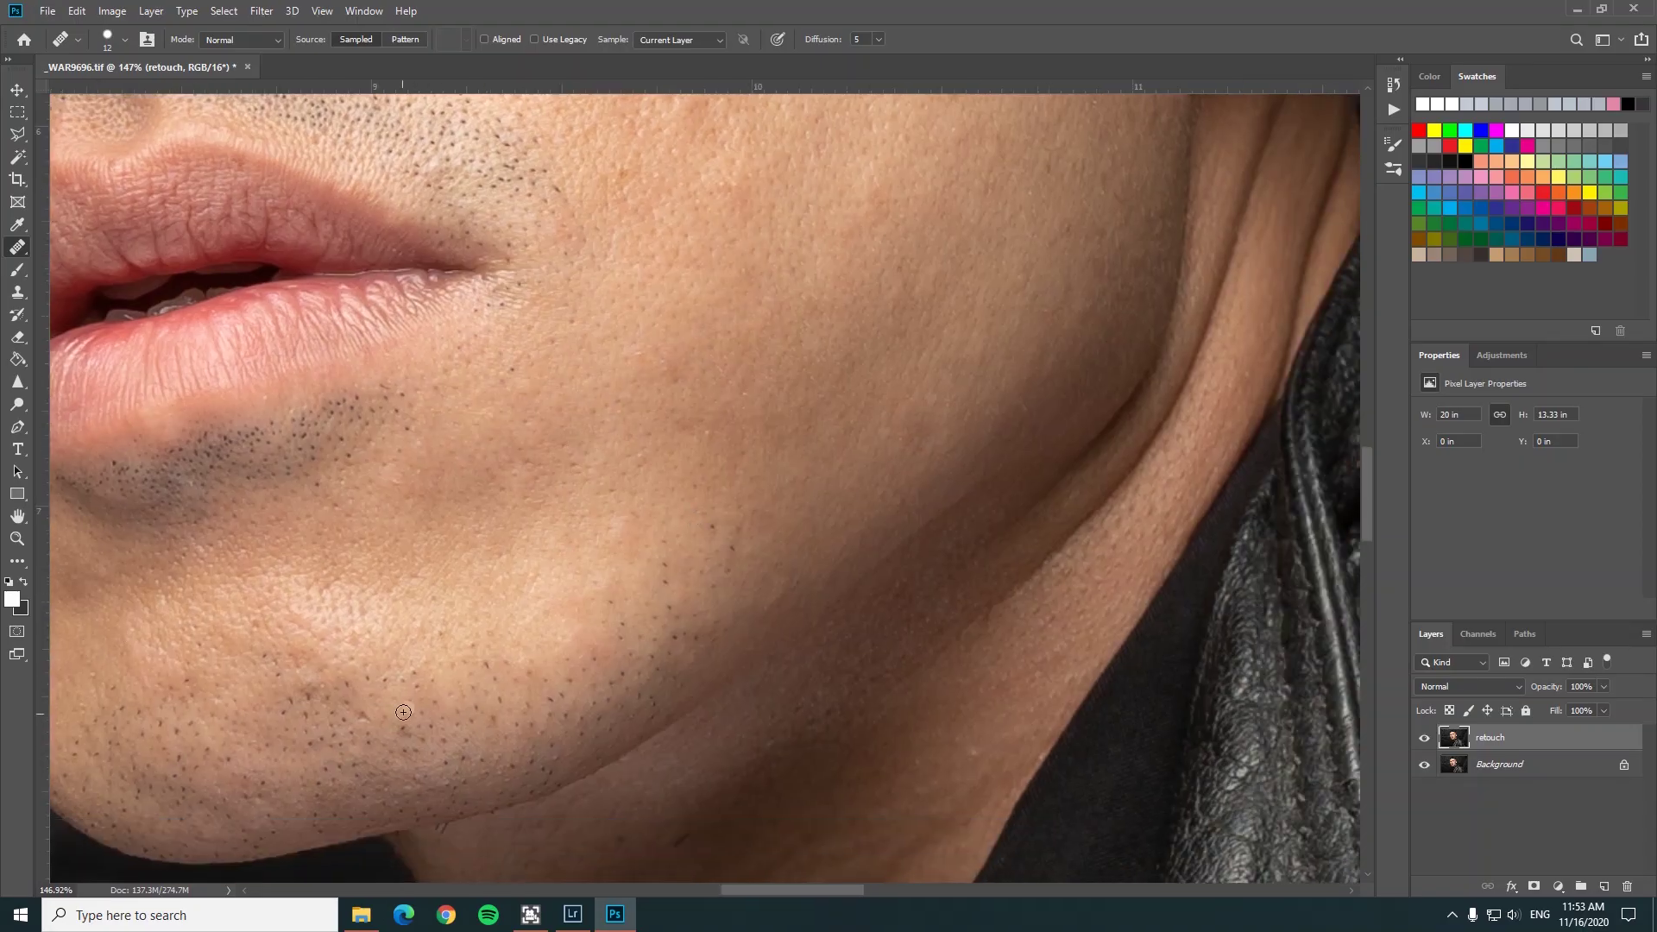
pyautogui.hscroll(-4, 414, 569)
pyautogui.scroll(3, 436, 573)
pyautogui.scroll(2, 313, 475)
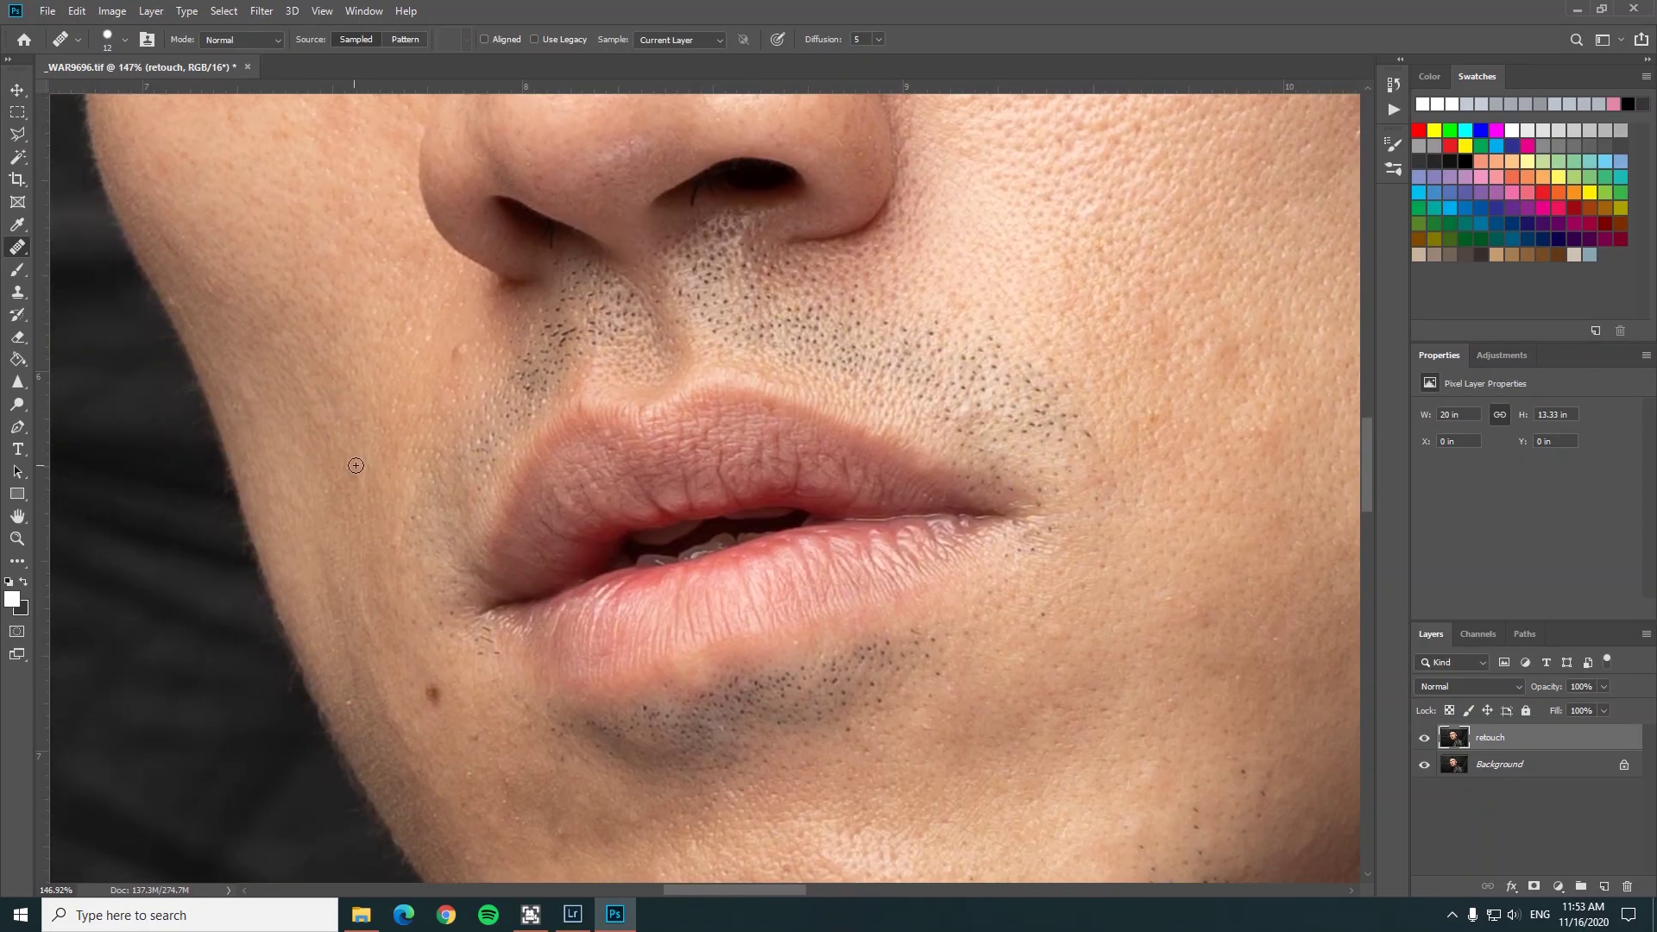
pyautogui.scroll(5, 302, 346)
pyautogui.hscroll(-2, 241, 405)
pyautogui.scroll(3, 359, 387)
pyautogui.hscroll(8, 360, 387)
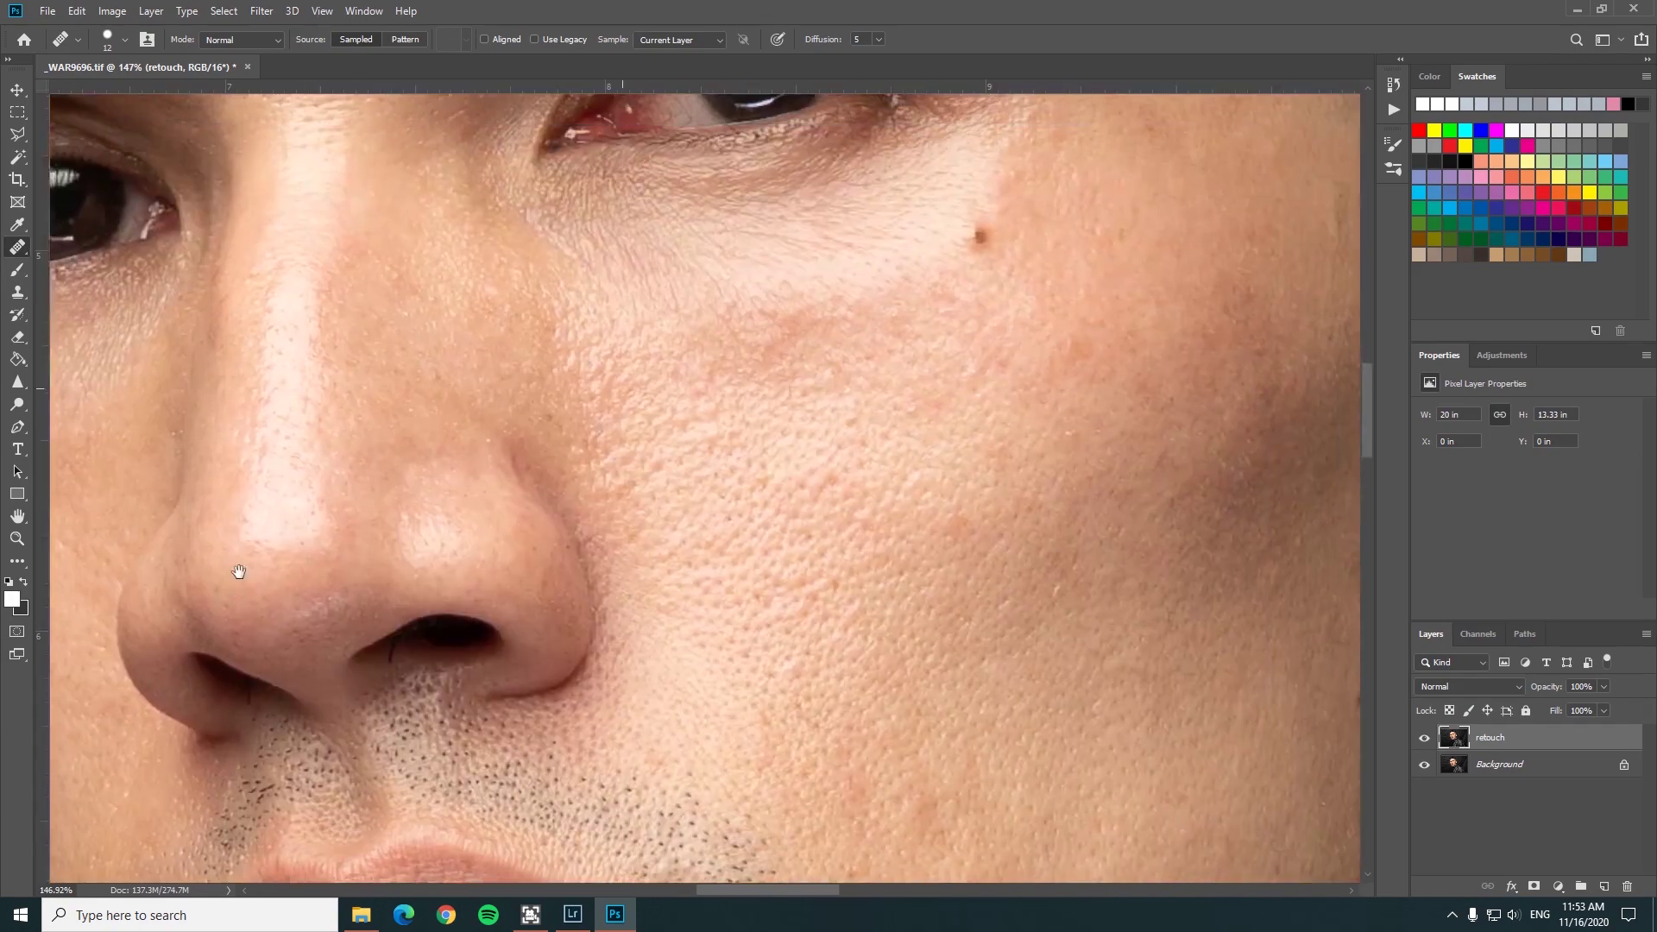
pyautogui.hscroll(3, 573, 417)
# - Patch a small skin flaw on the cheek with the Patch tool
pyautogui.scroll(-6, 573, 418)
pyautogui.hscroll(8, 573, 418)
pyautogui.hotkey('shift', 'j')
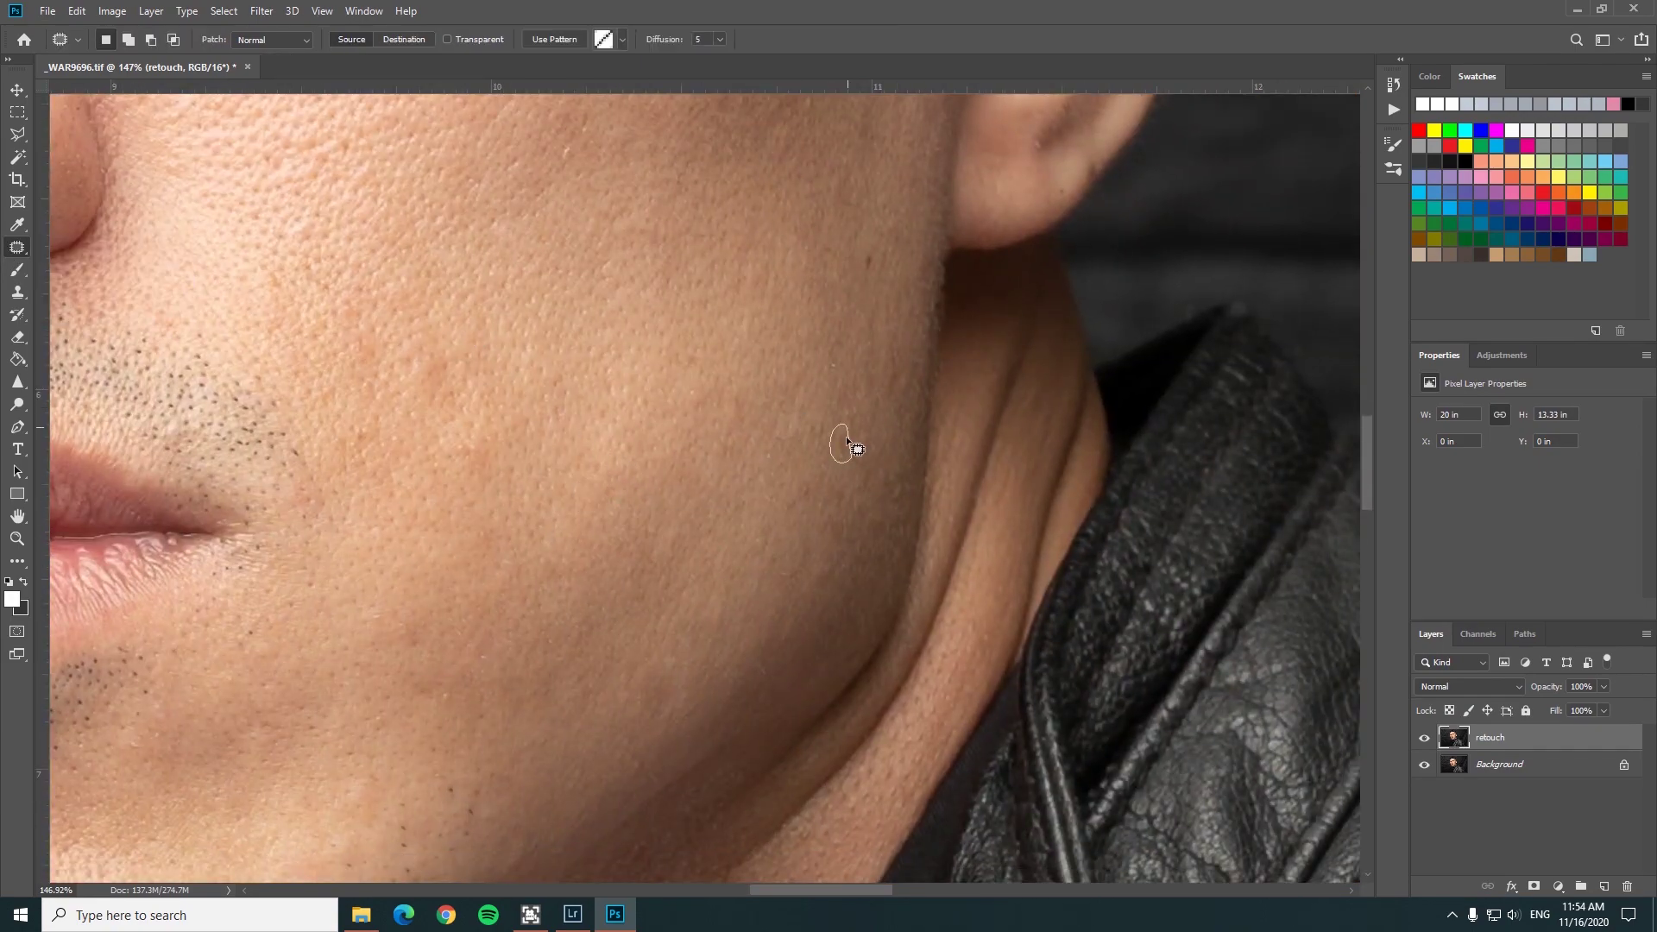
pyautogui.scroll(-6, 492, 587)
pyautogui.scroll(-7, 622, 422)
pyautogui.hscroll(-2, 718, 328)
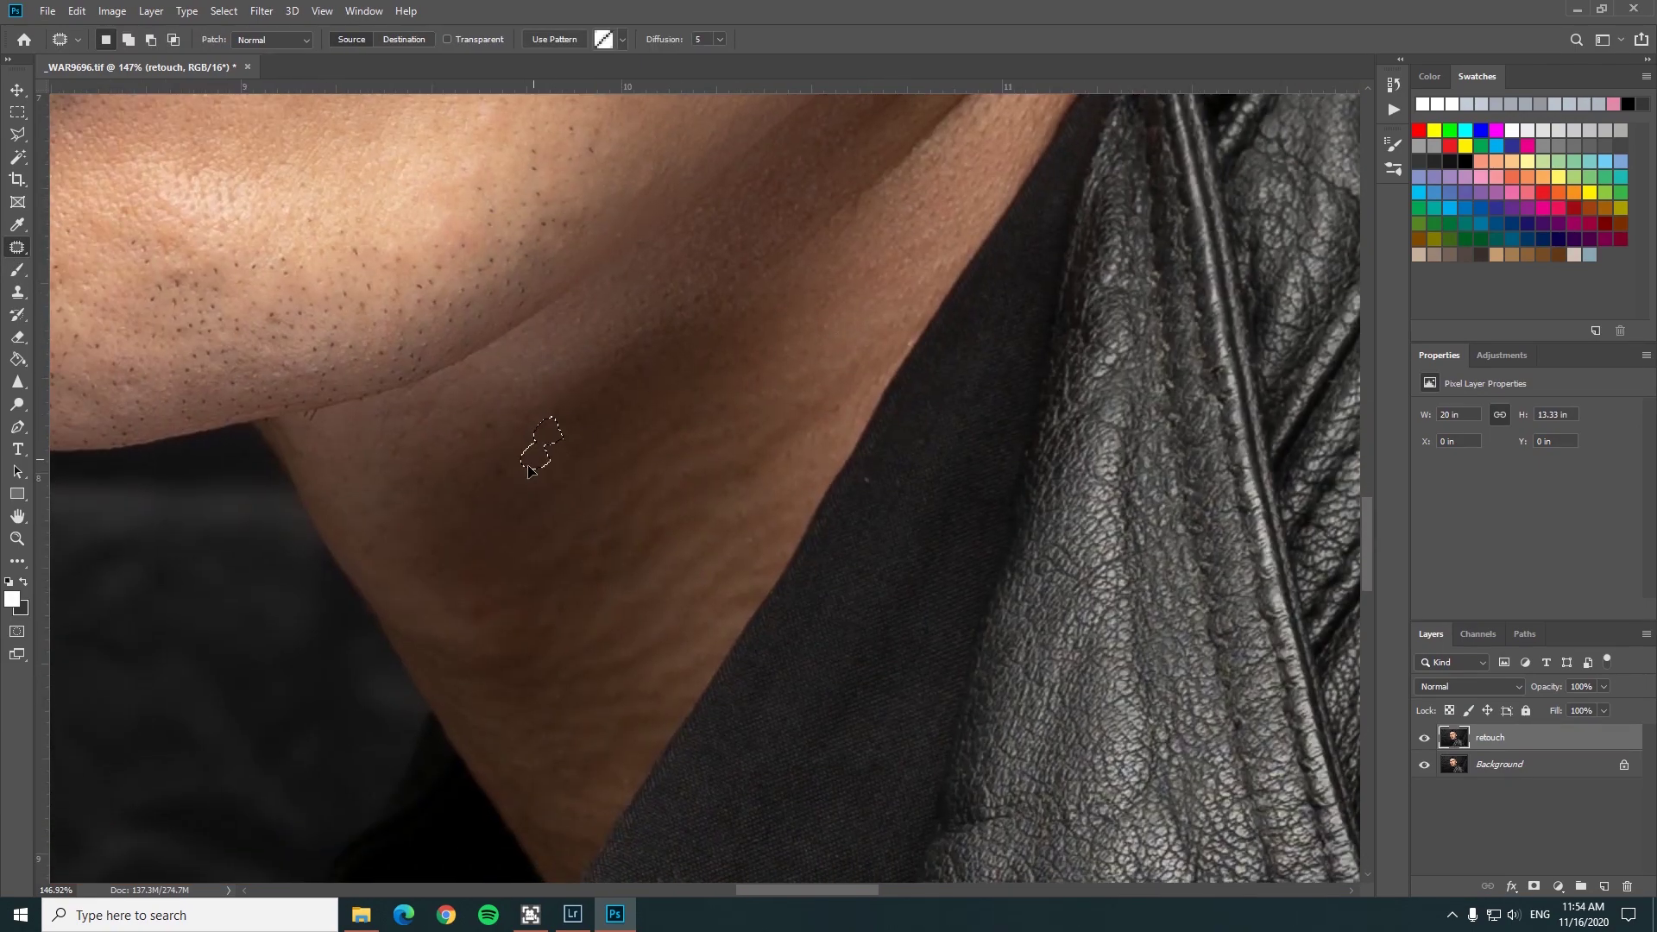
# - Clone away the neck crease with a 6 px Clone Stamp brush
pyautogui.press('s')
pyautogui.scroll(5, 537, 443)
pyautogui.rightClick(686, 398)
pyautogui.moveTo(777, 438); pyautogui.dragTo(774, 444)
pyautogui.press('Return')
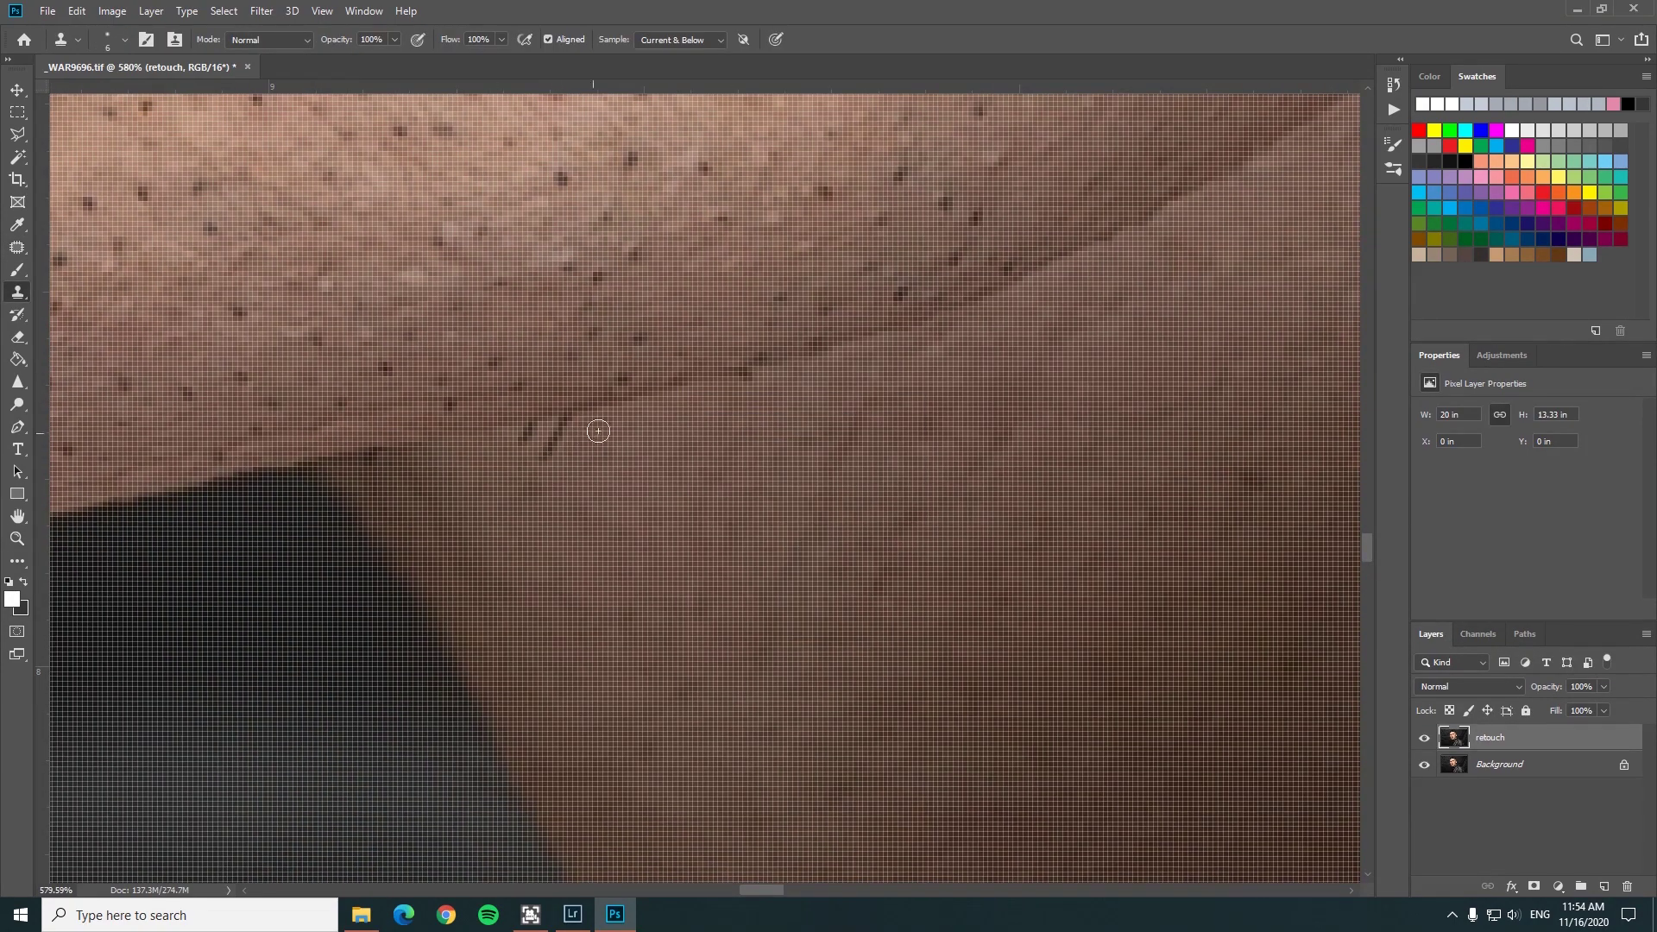
# - Zoom out to the whole face and spot-heal small blemishes
pyautogui.press('z')
pyautogui.scroll(-5, 666, 417)
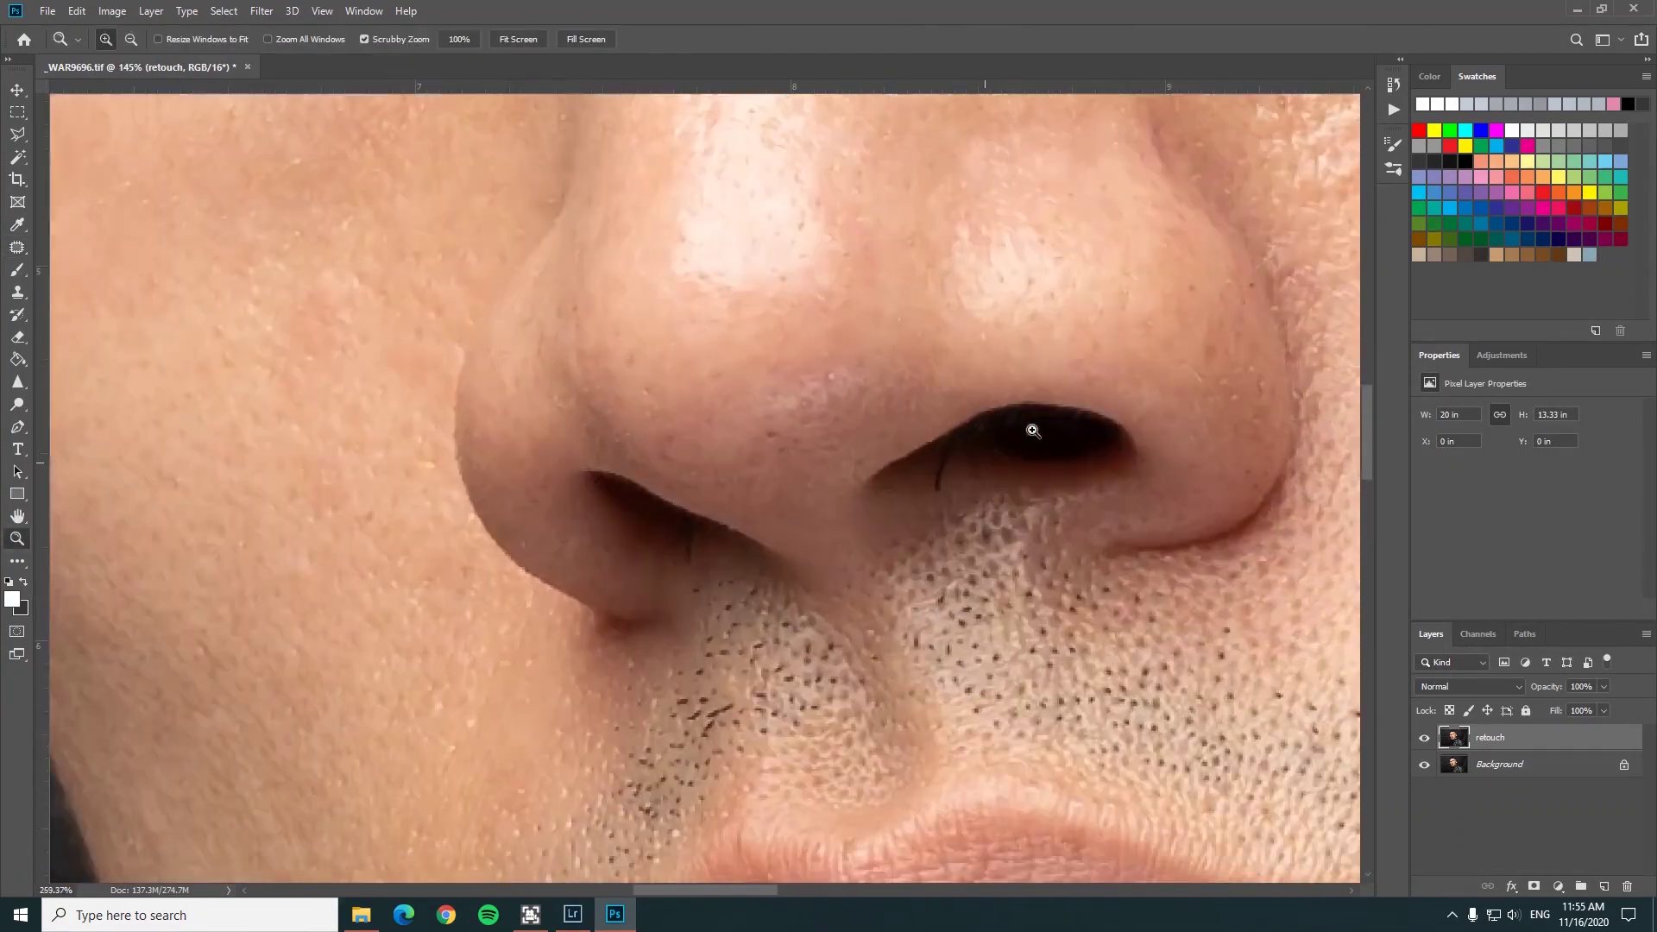
pyautogui.moveTo(1032, 431)
pyautogui.mouseDown()
pyautogui.moveTo(947, 474)
pyautogui.moveTo(667, 529)
pyautogui.moveTo(537, 518)
pyautogui.mouseUp()
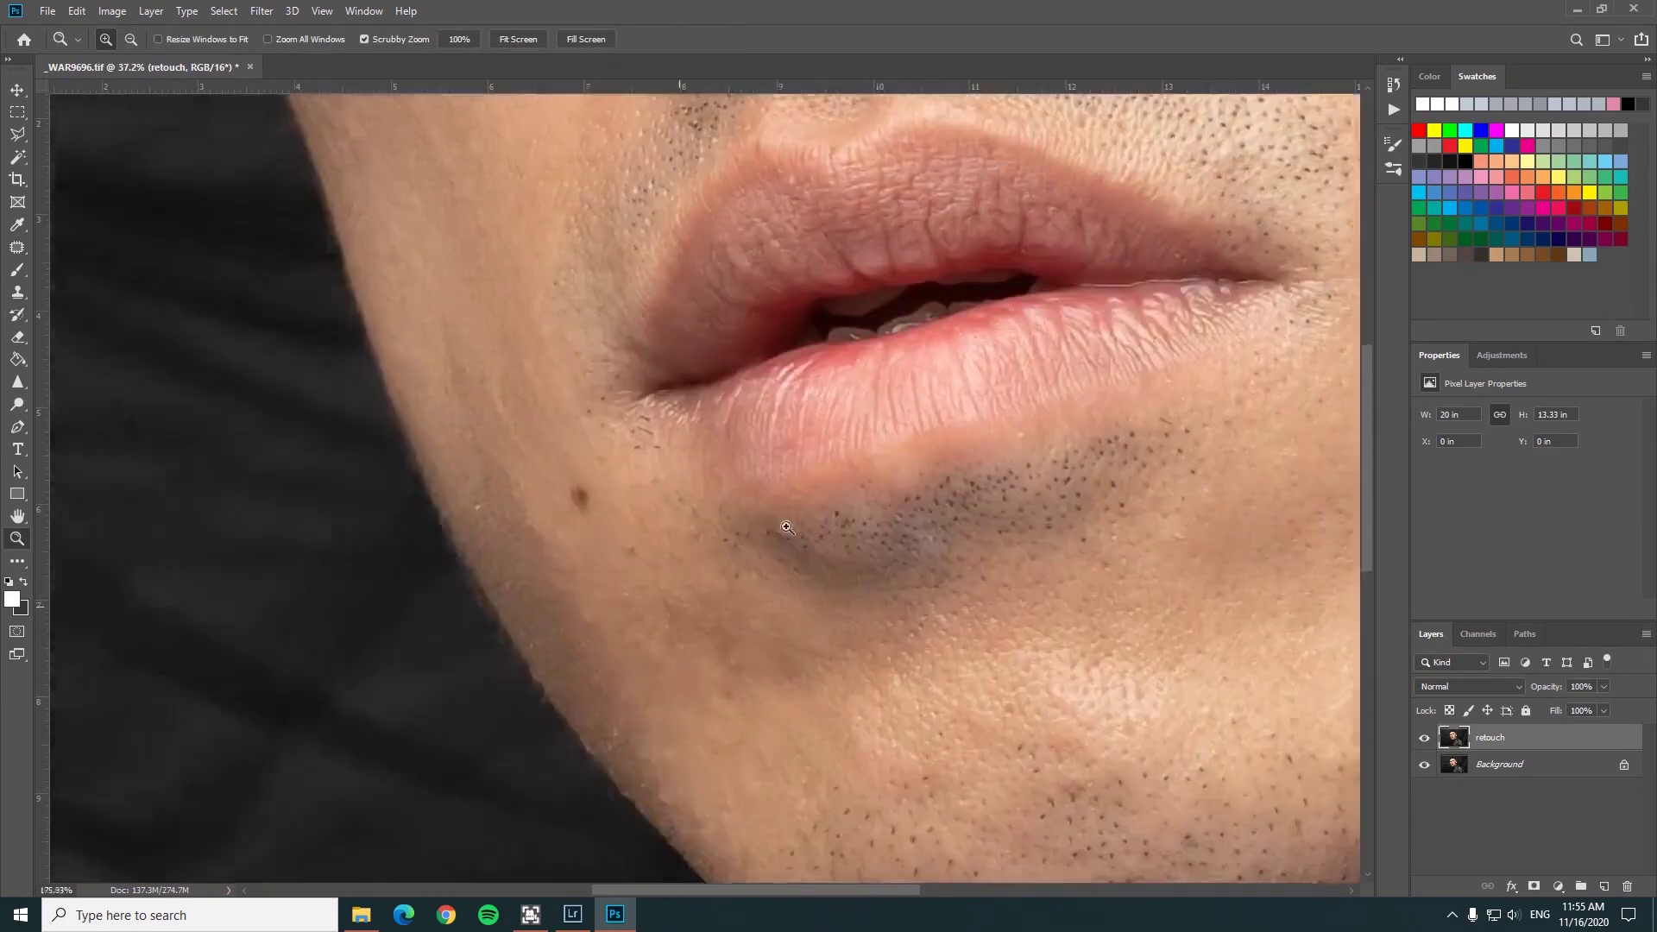
pyautogui.press('j')
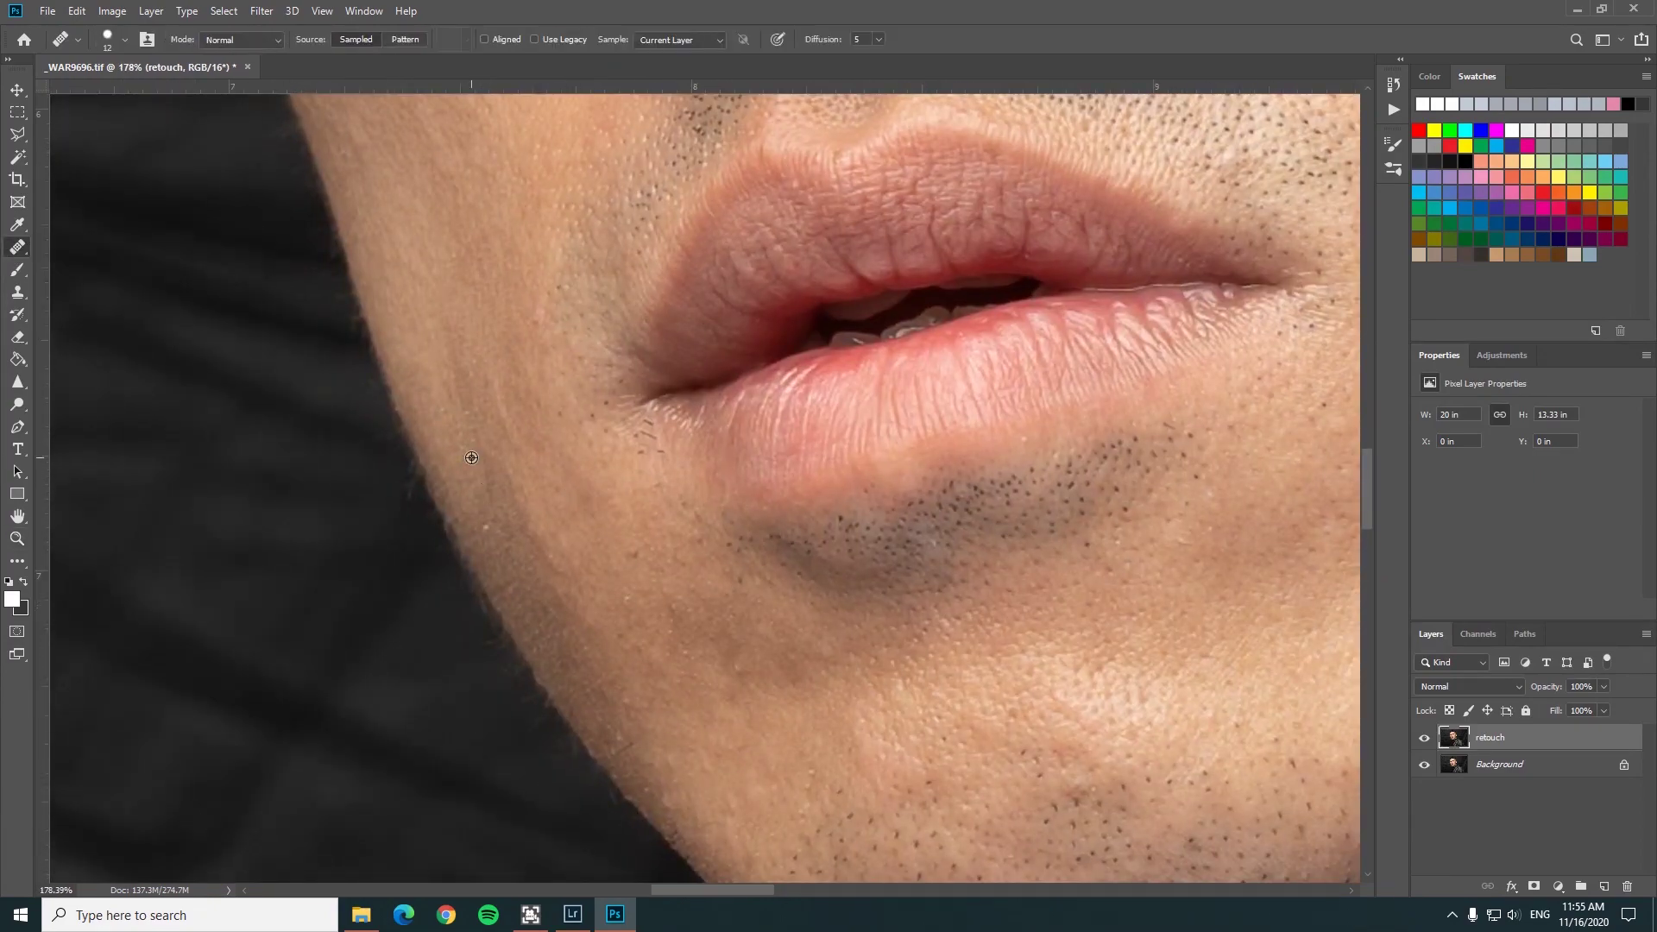
pyautogui.press('z')
pyautogui.scroll(-5, 616, 547)
pyautogui.scroll(3, 629, 185)
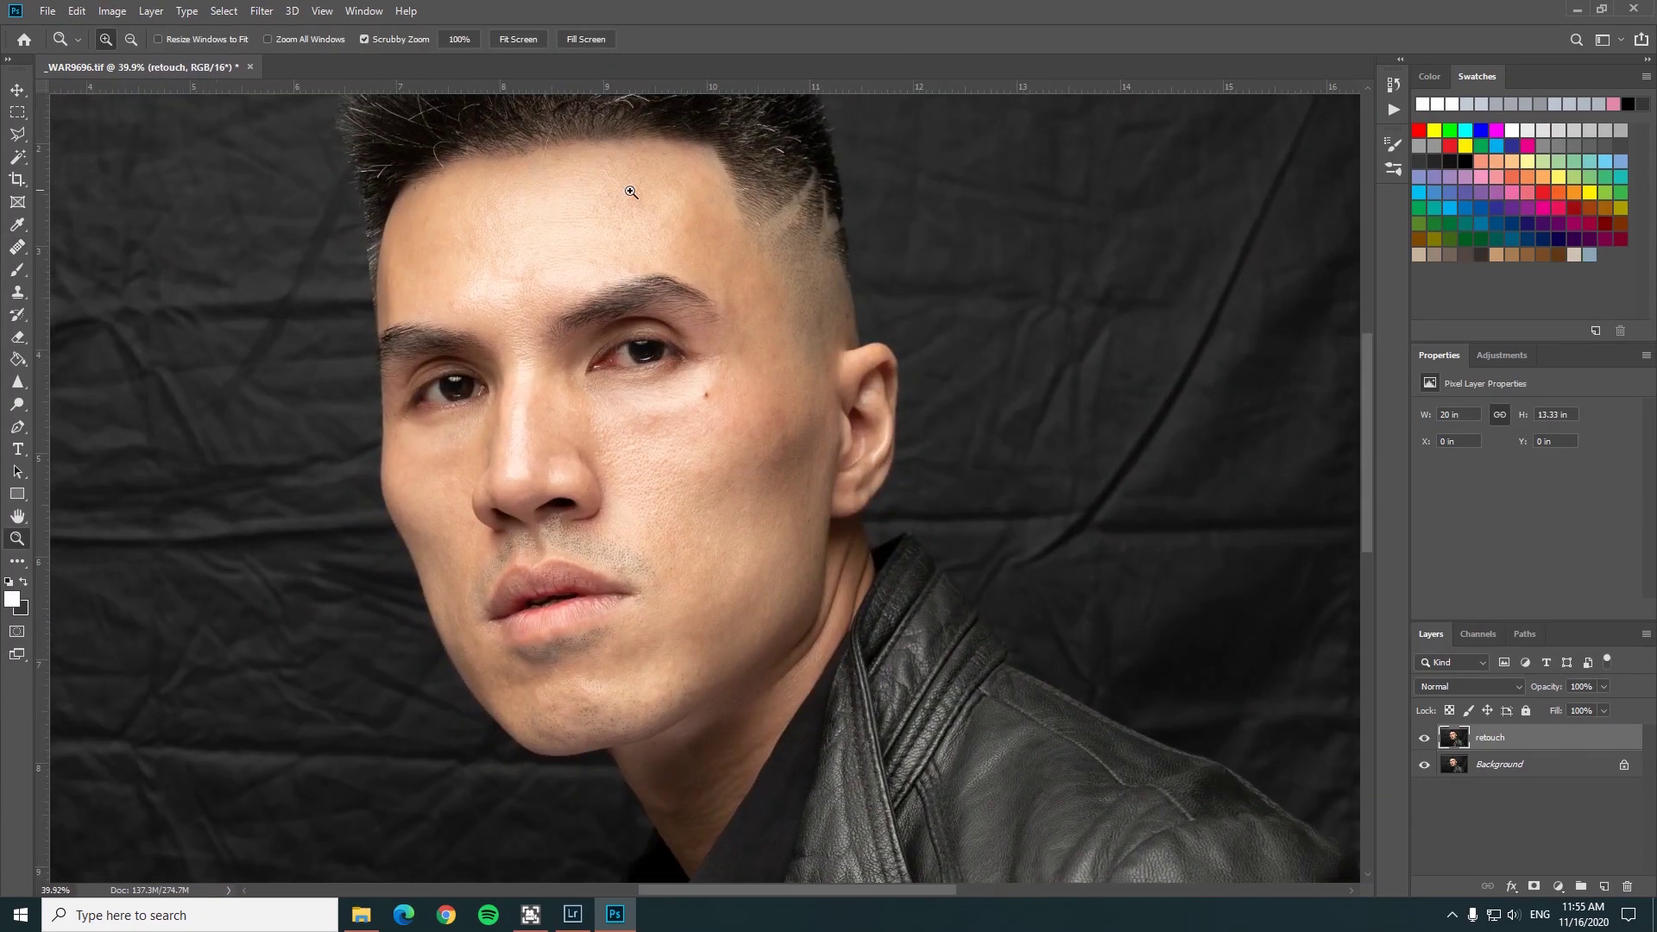
# - Patch another spot on the forehead with the Patch tool
pyautogui.press('j')
pyautogui.hotkey('shift', 'j')
pyautogui.scroll(3, 701, 276)
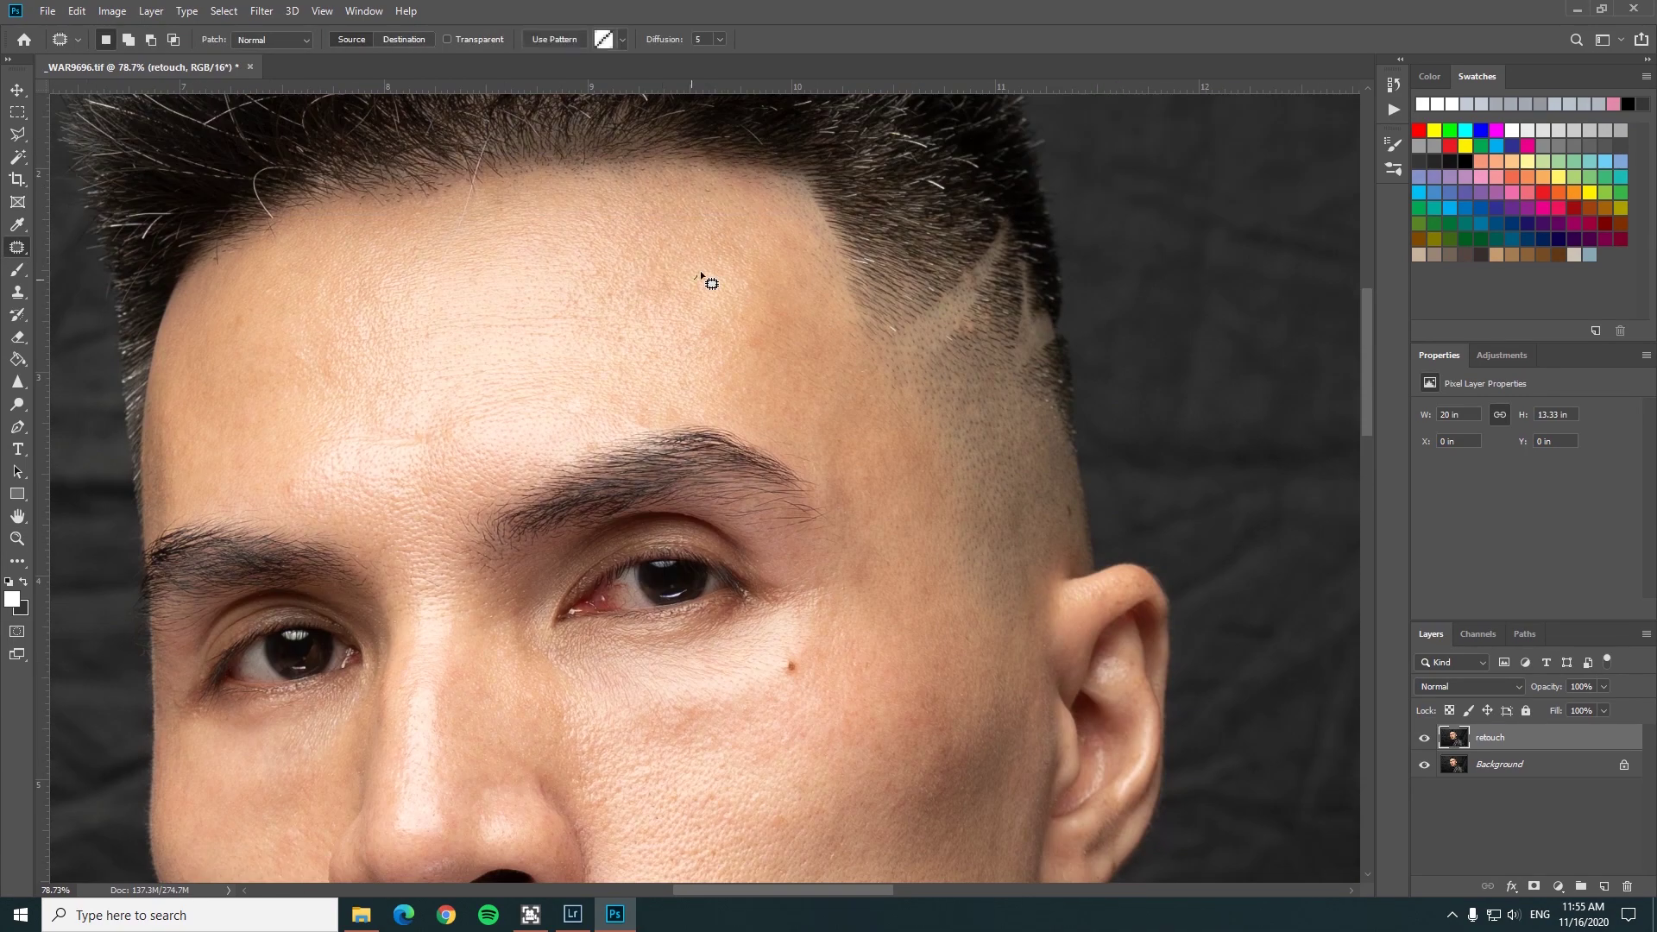
pyautogui.hscroll(-3, 759, 277)
pyautogui.scroll(-1, 758, 277)
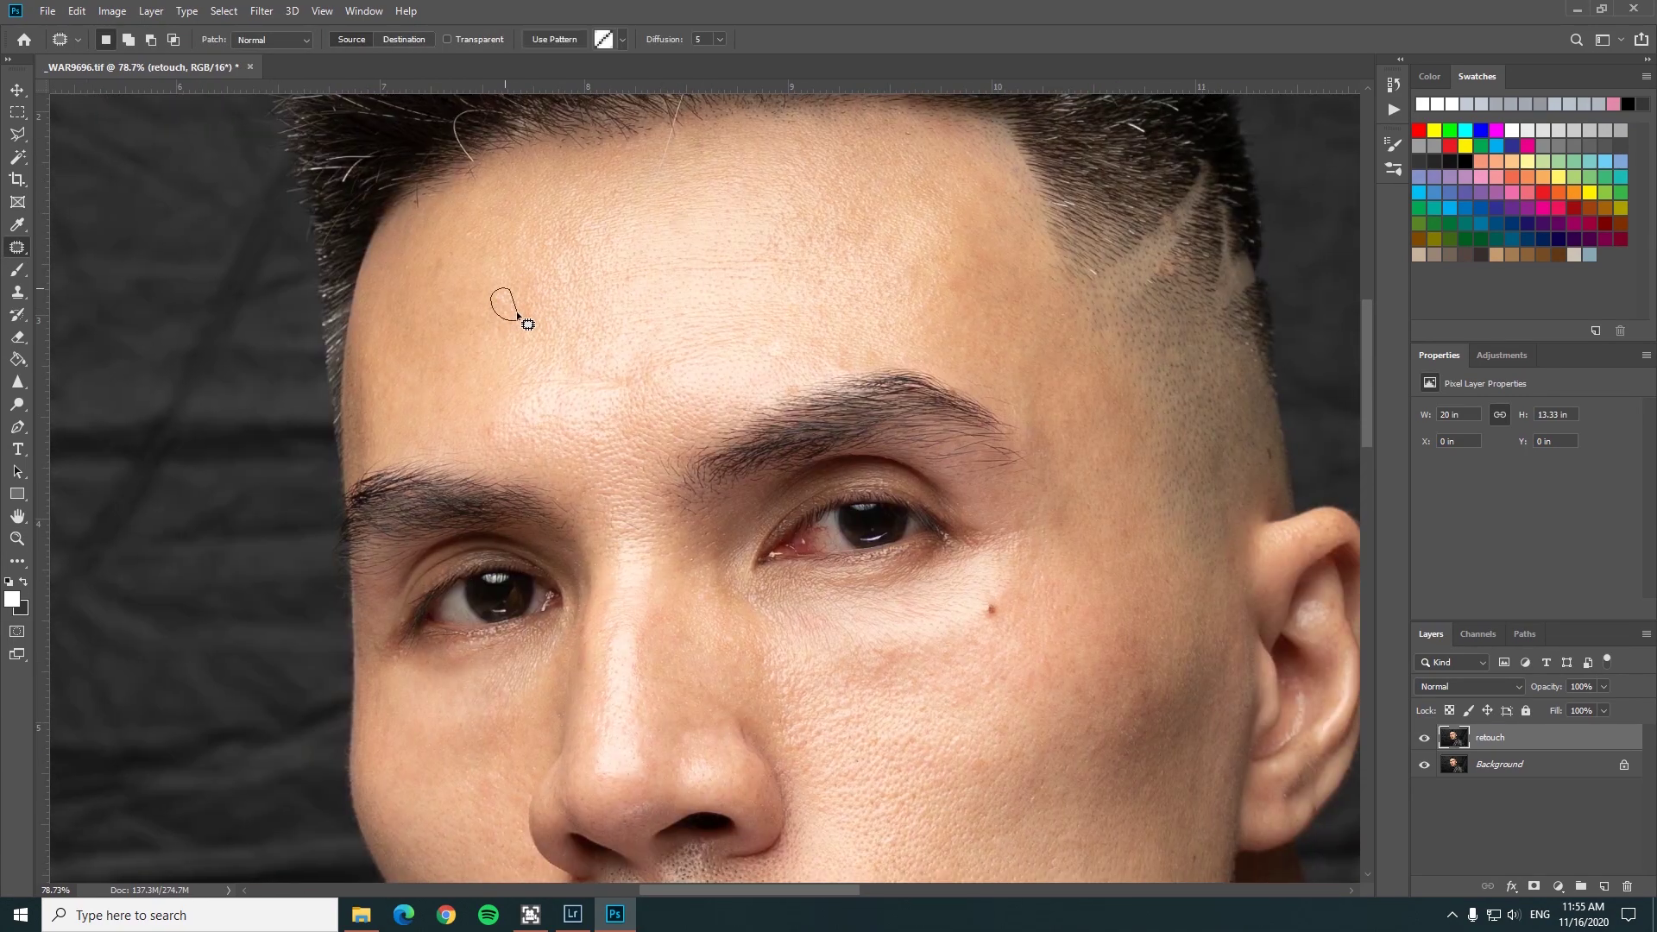
pyautogui.scroll(2, 526, 396)
pyautogui.scroll(3, 733, 371)
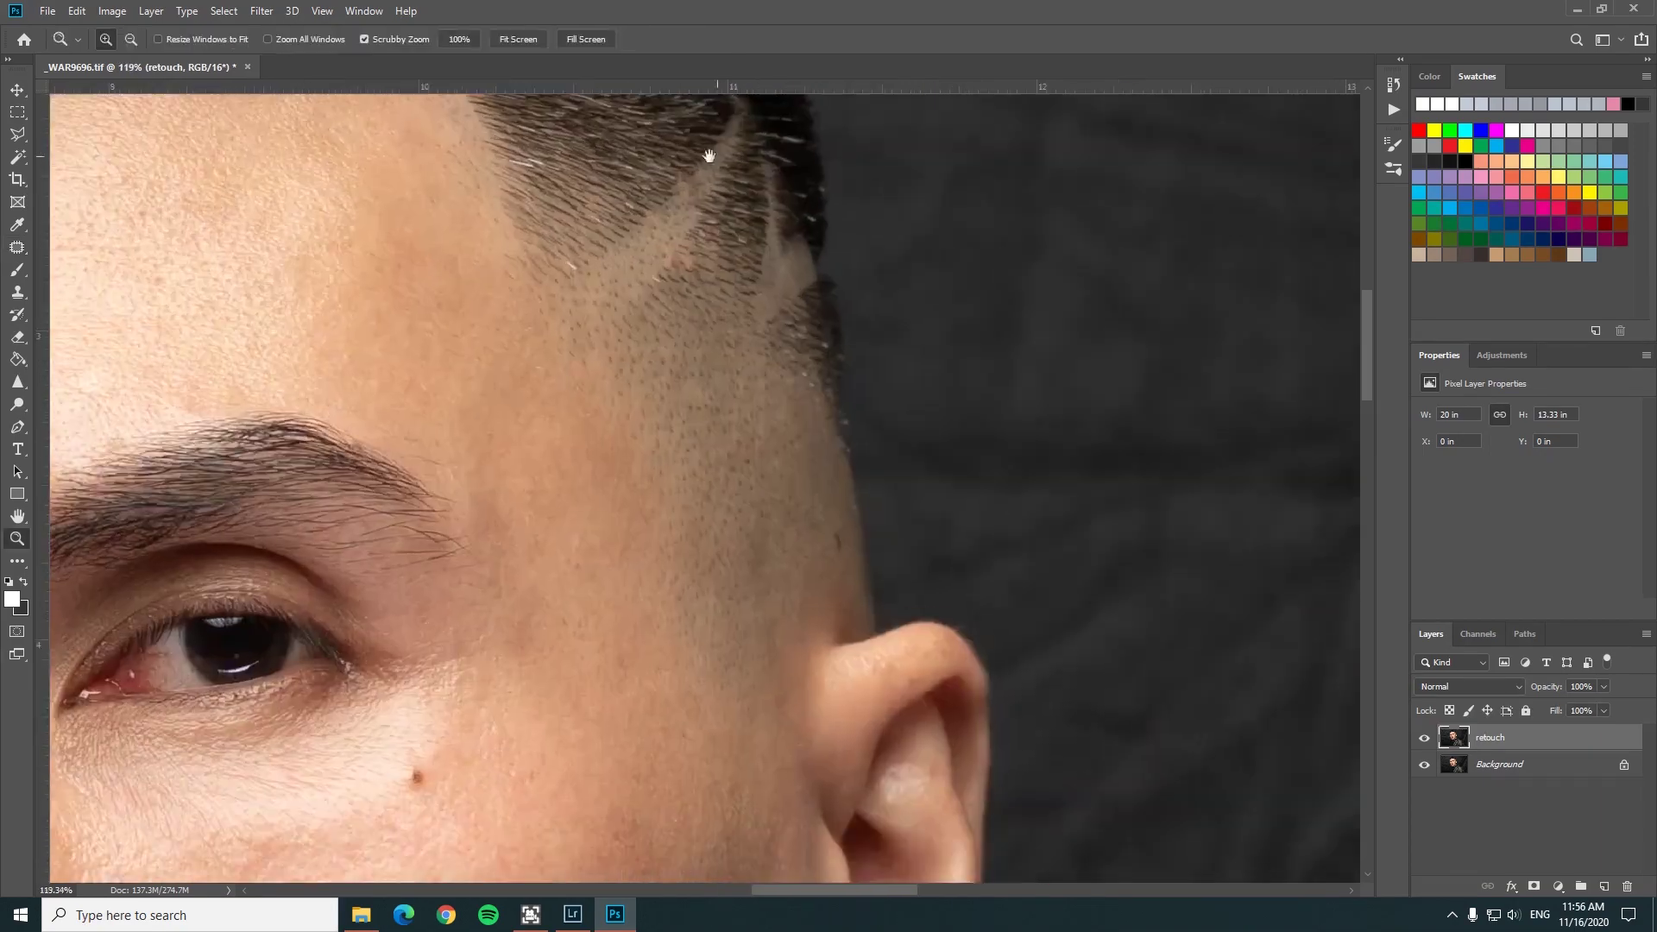
# - Zoom in close on the eye's reddened inner corner
pyautogui.press('z')
pyautogui.scroll(-5, 702, 313)
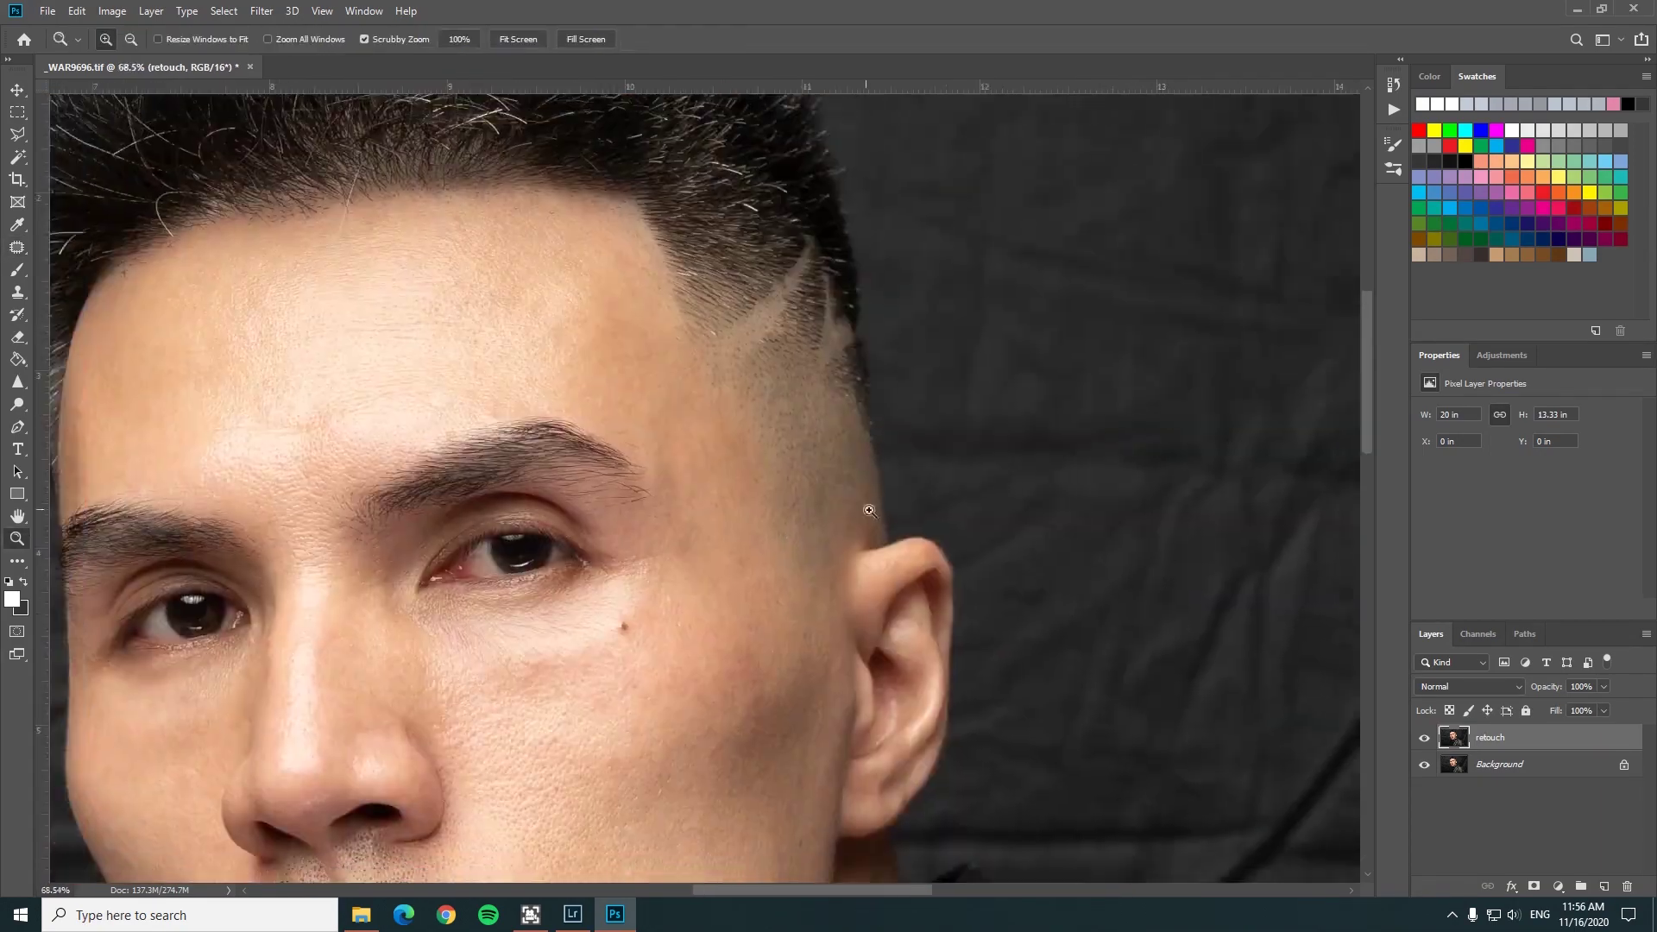
pyautogui.scroll(-2, 777, 311)
pyautogui.scroll(6, 884, 307)
pyautogui.scroll(2, 885, 307)
# - Heal tiny spots around the eye with a 3 px Healing Brush
pyautogui.scroll(1, 691, 319)
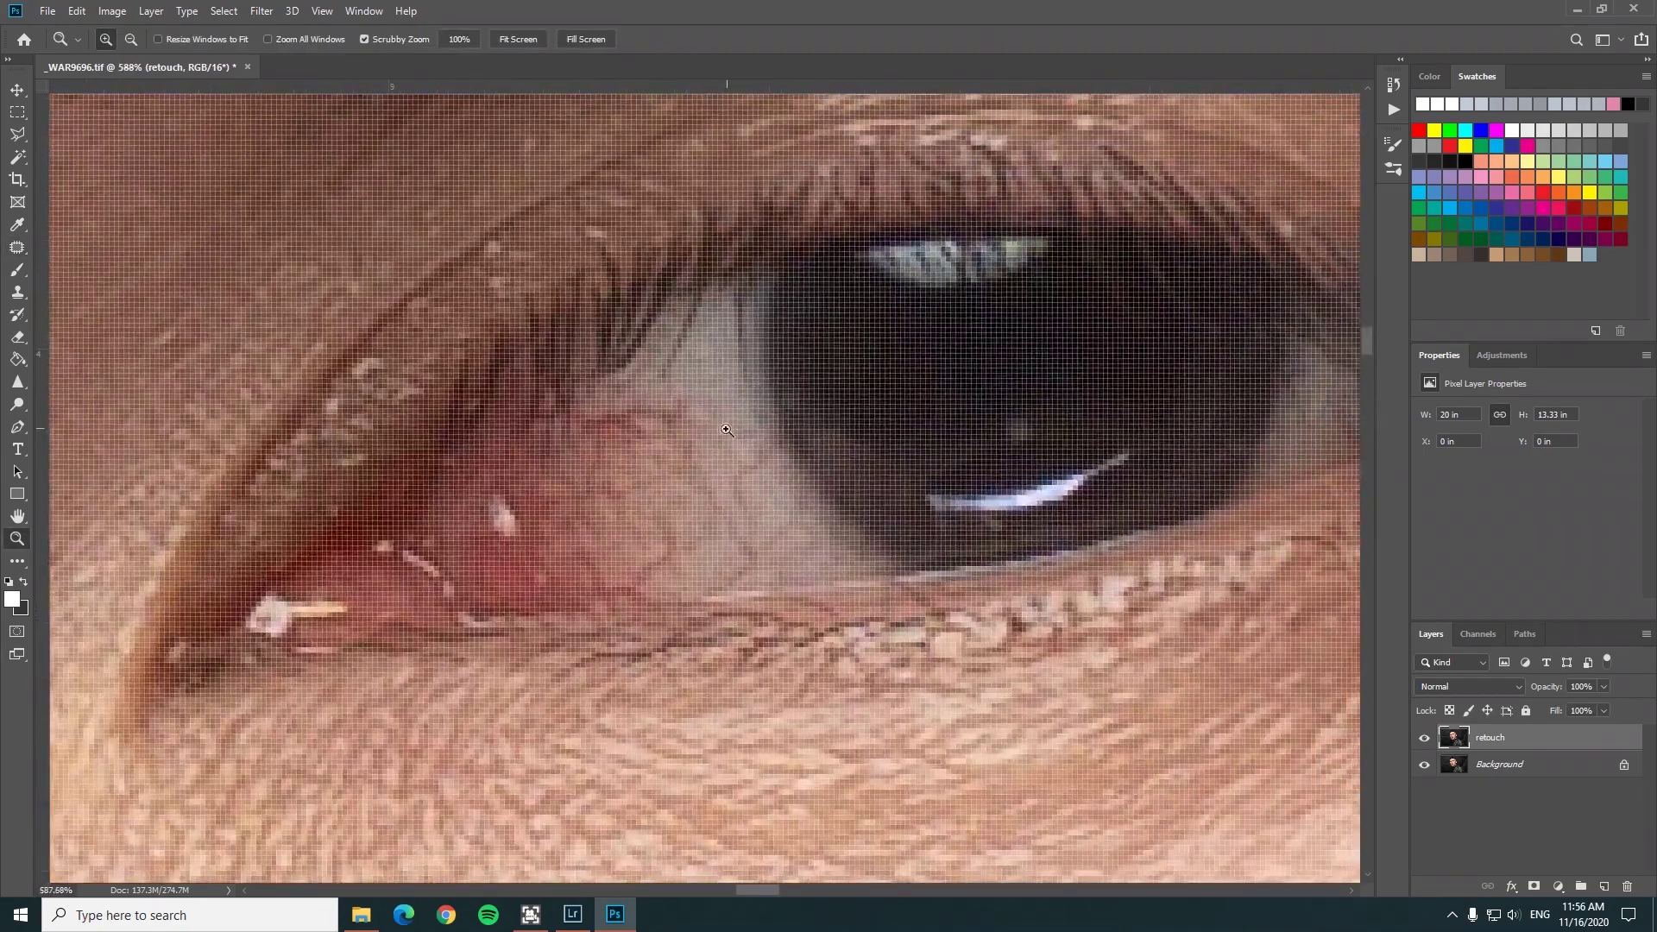
pyautogui.scroll(1, 517, 328)
pyautogui.scroll(1, 342, 339)
pyautogui.rightClick(18, 248)
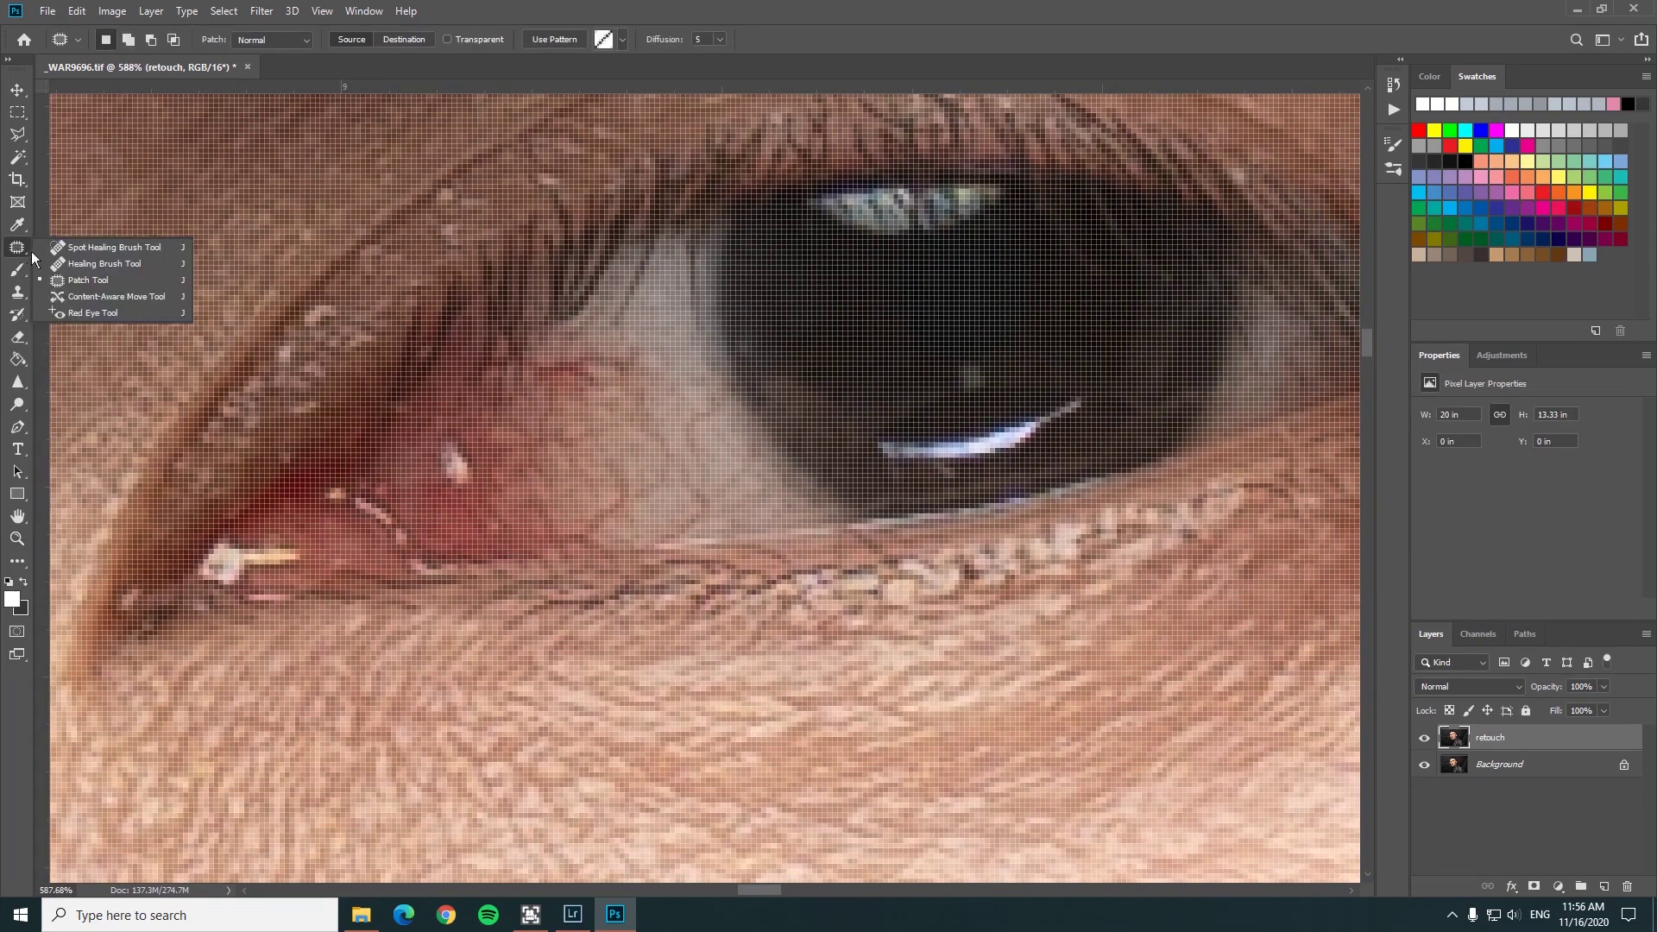
pyautogui.click(89, 264)
pyautogui.rightClick(721, 336)
pyautogui.moveTo(736, 373); pyautogui.dragTo(734, 373)
pyautogui.press('Return')
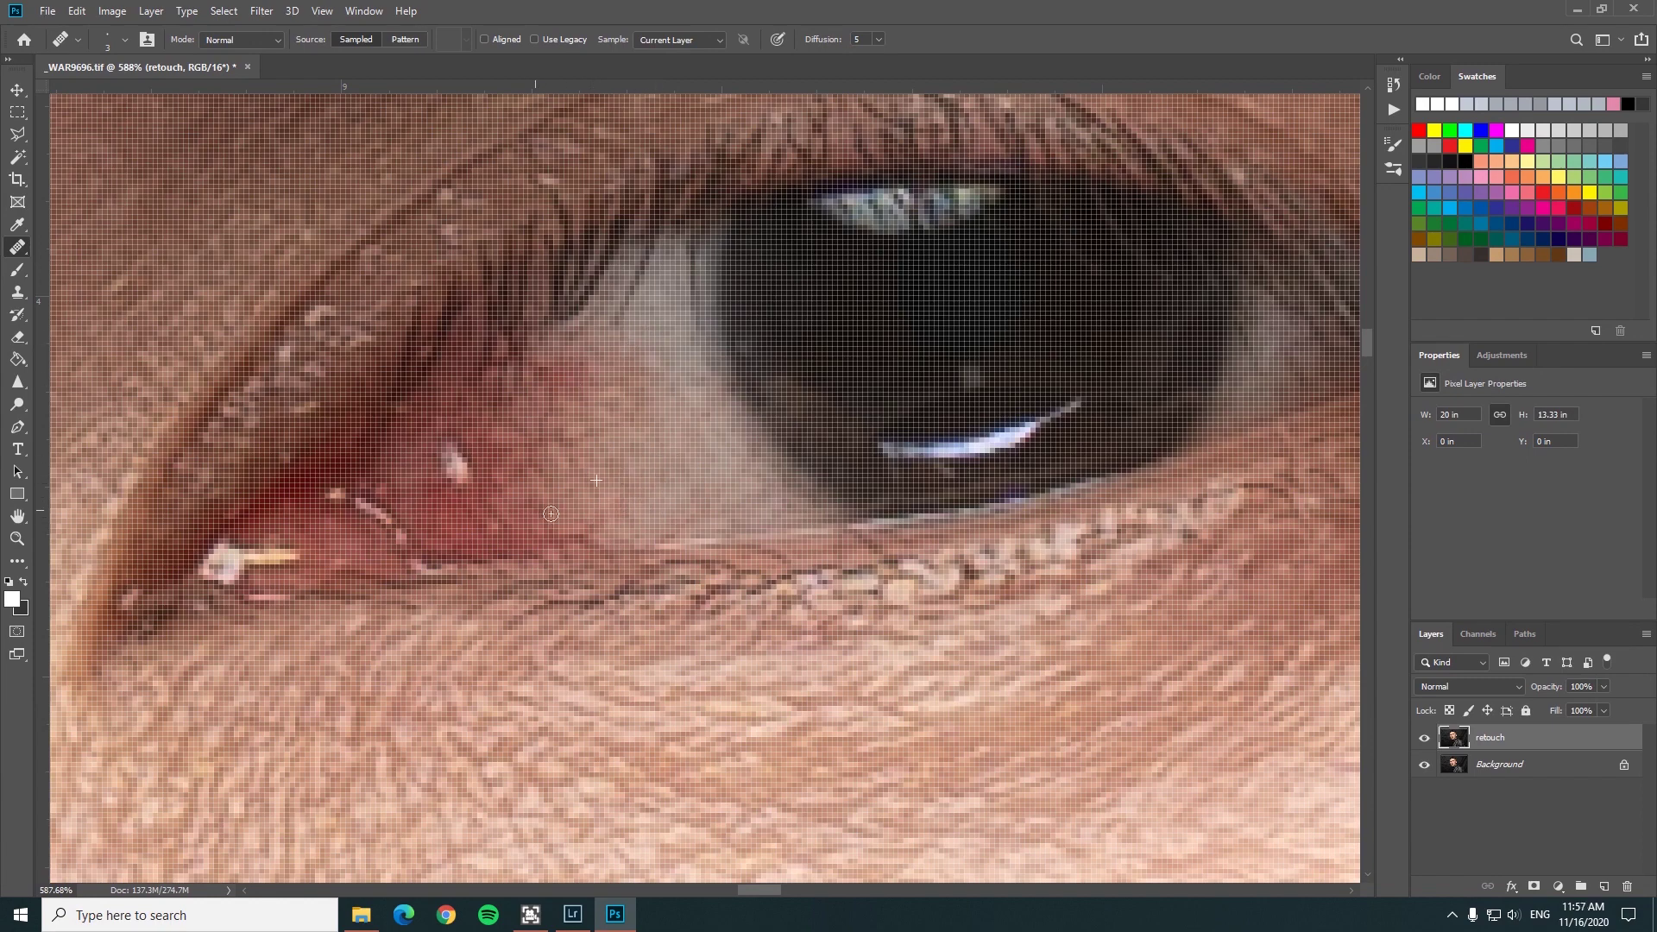
# - Desaturate the red inner eye corner with the Sponge at 31% flow
pyautogui.rightClick(18, 404)
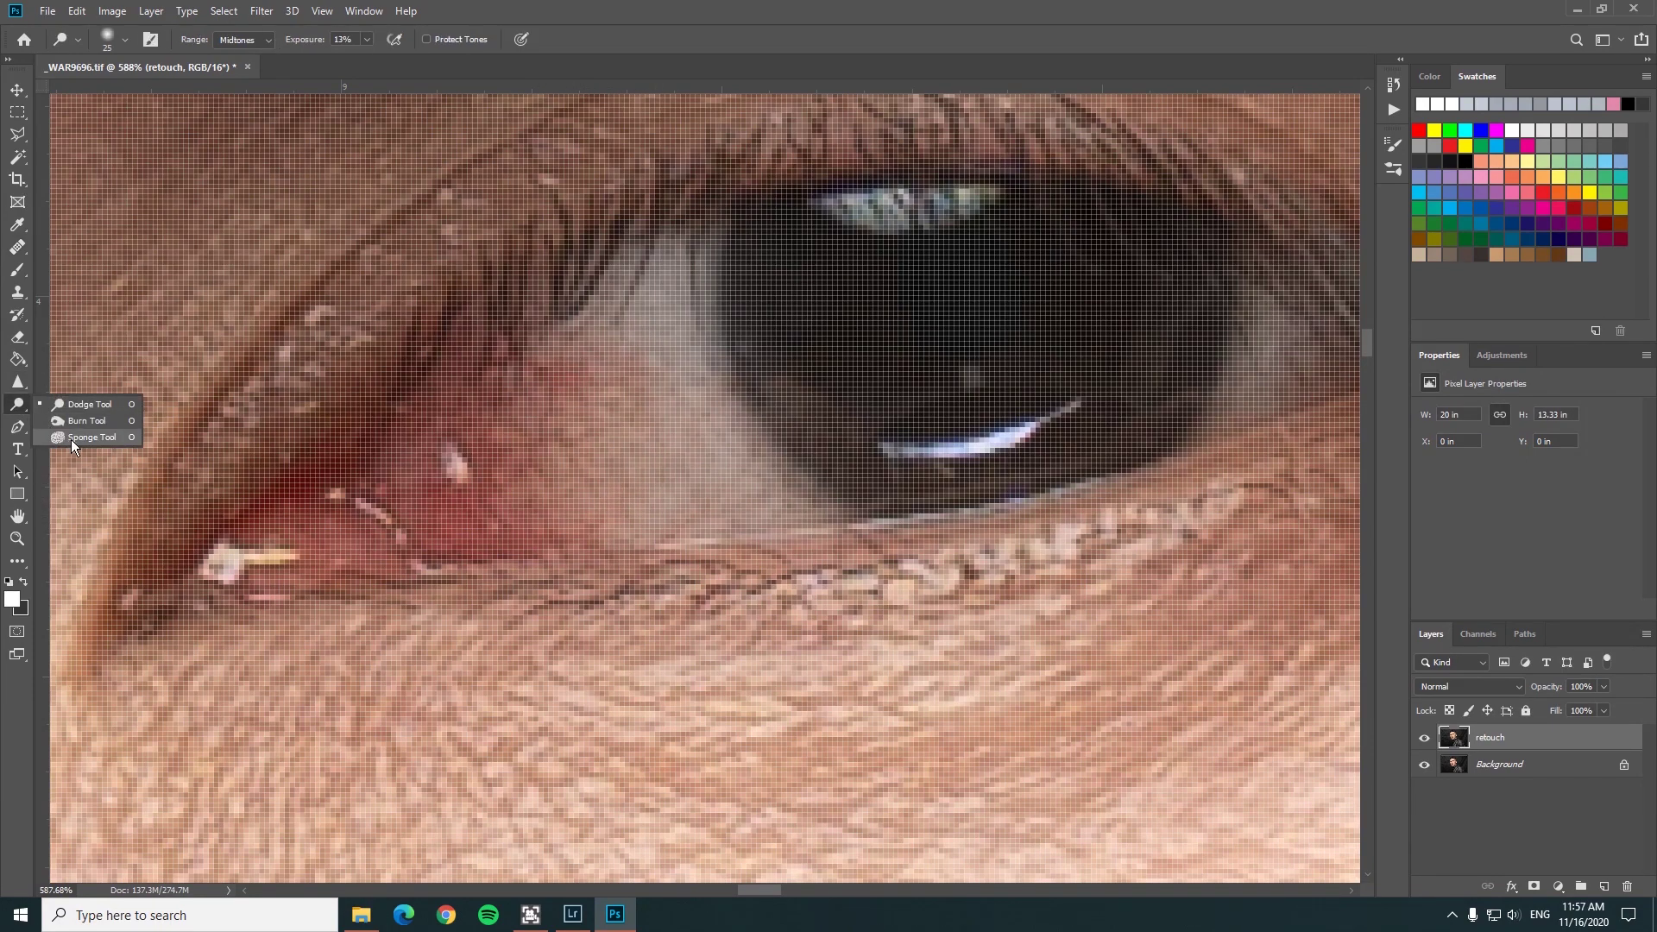
pyautogui.click(71, 438)
pyautogui.rightClick(824, 348)
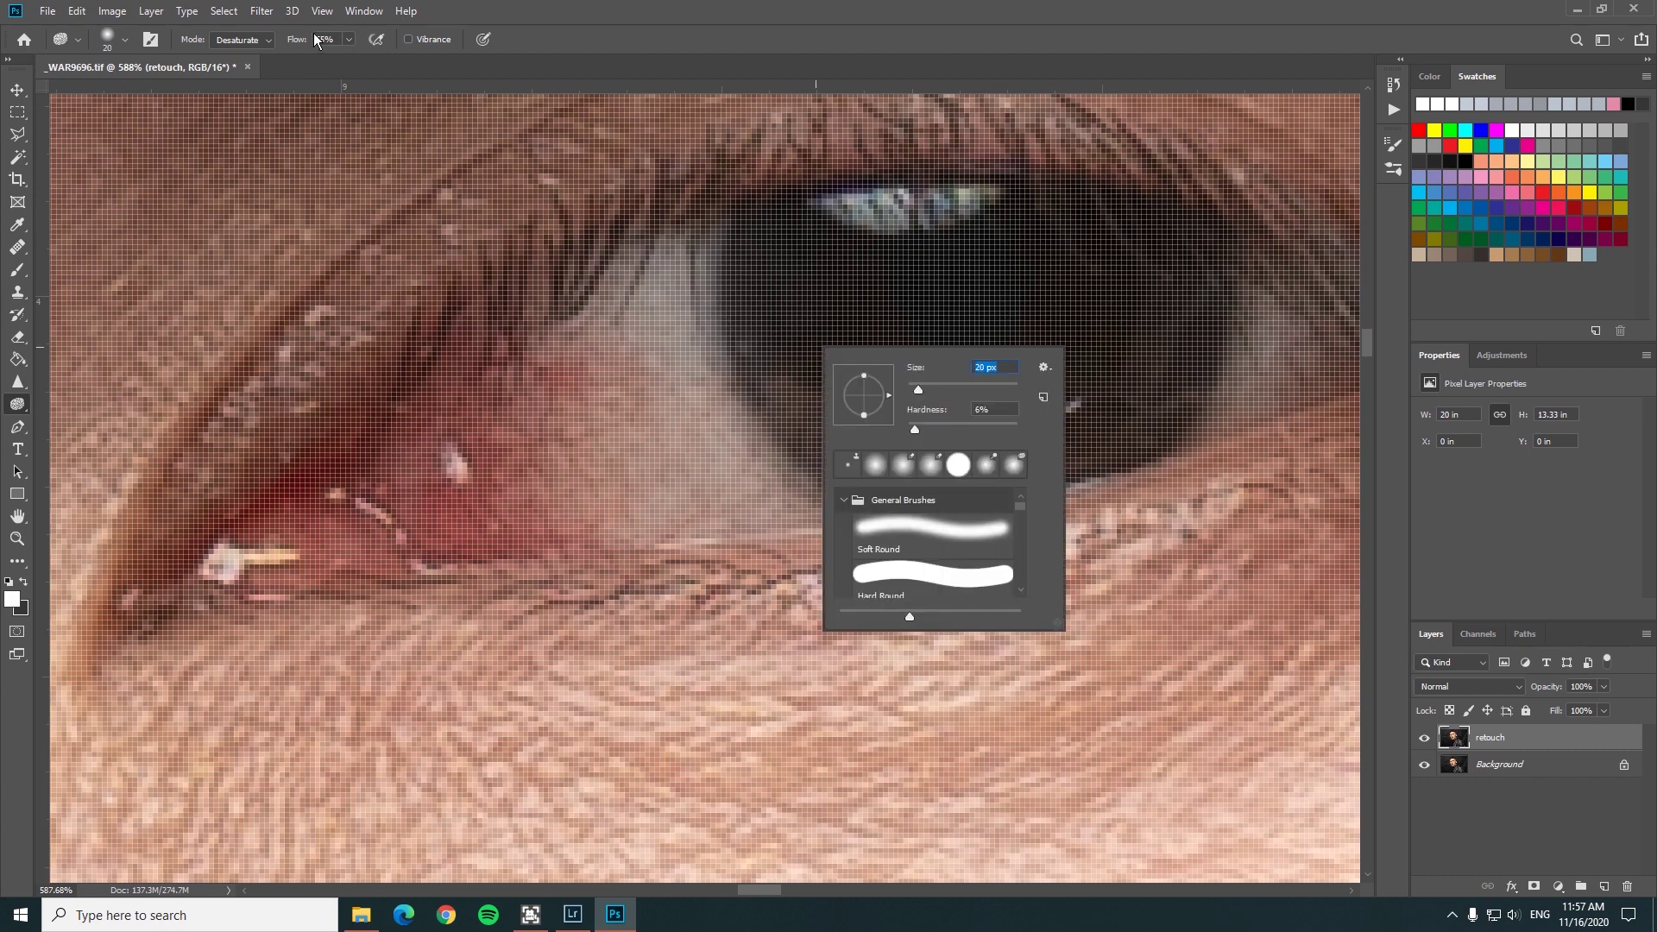
pyautogui.click(349, 39)
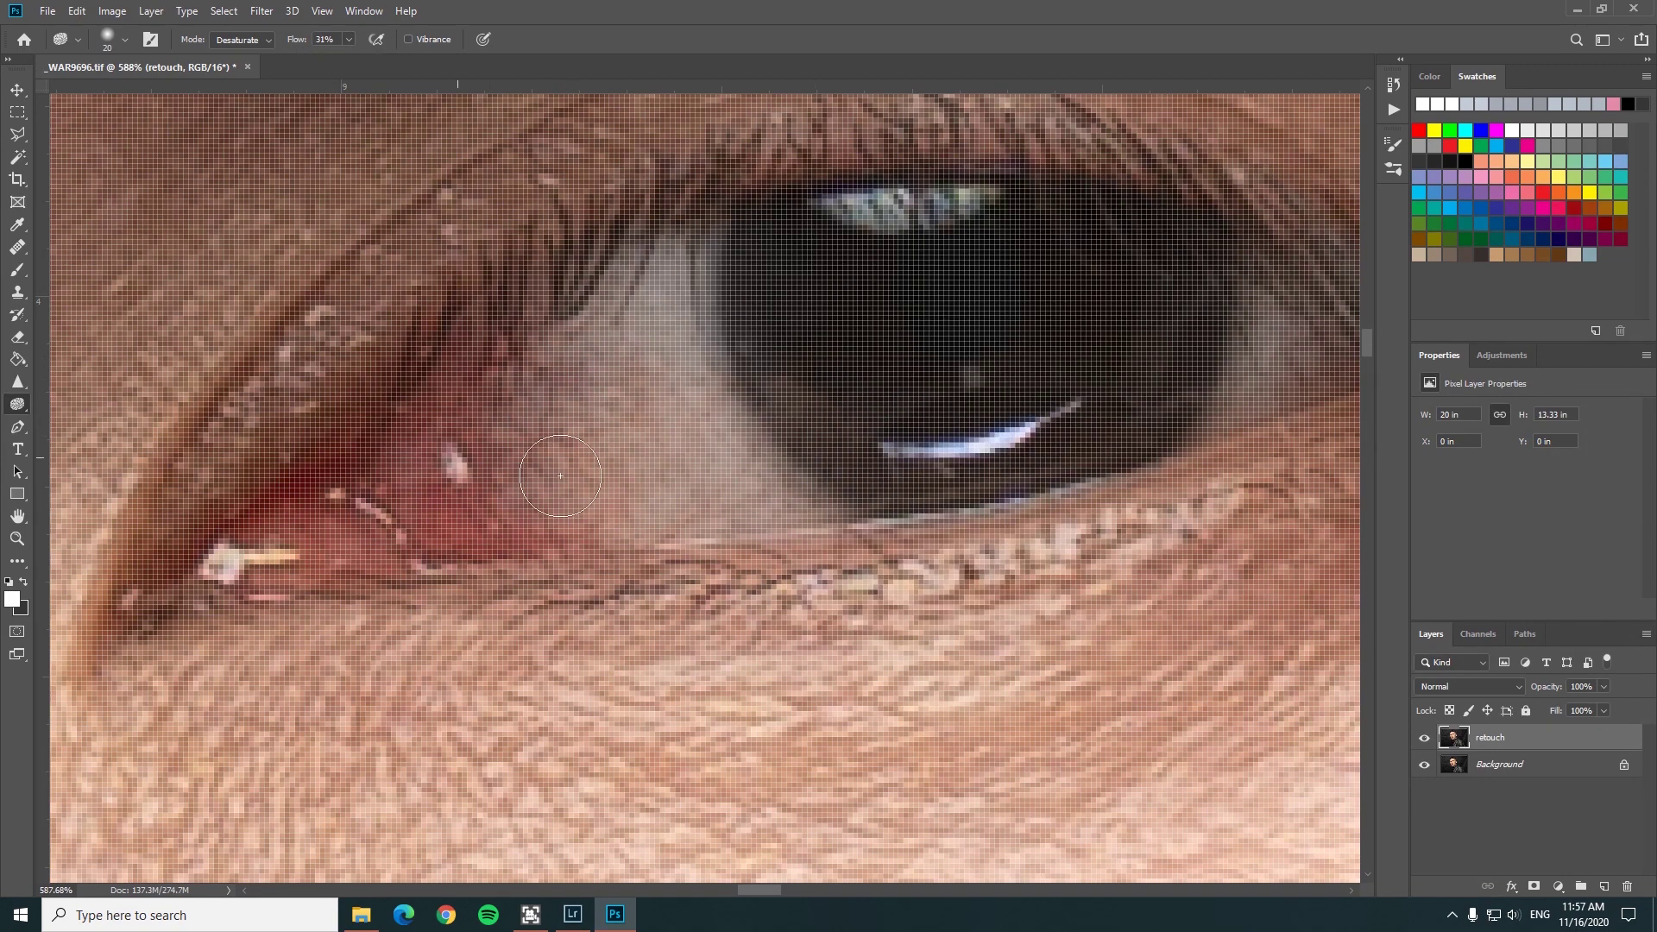
pyautogui.moveTo(560, 475); pyautogui.dragTo(353, 549)
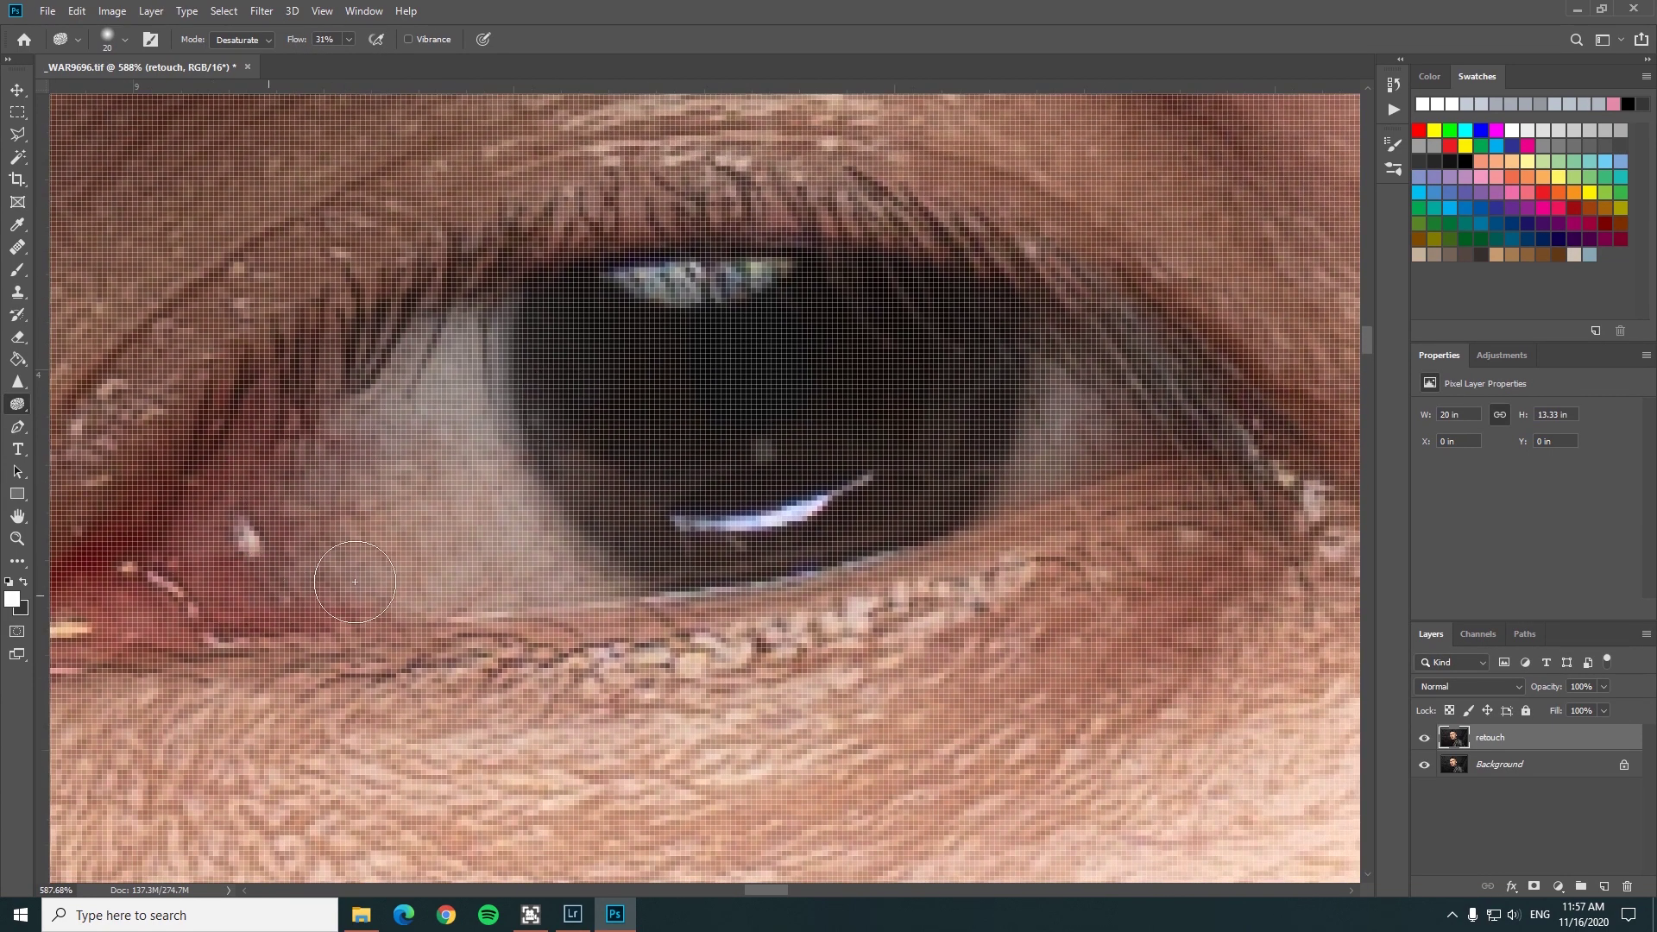
pyautogui.scroll(-5, 354, 582)
pyautogui.scroll(5, 160, 332)
# - Return to the Healing Brush and zoom out to examine the other eye
pyautogui.press('j')
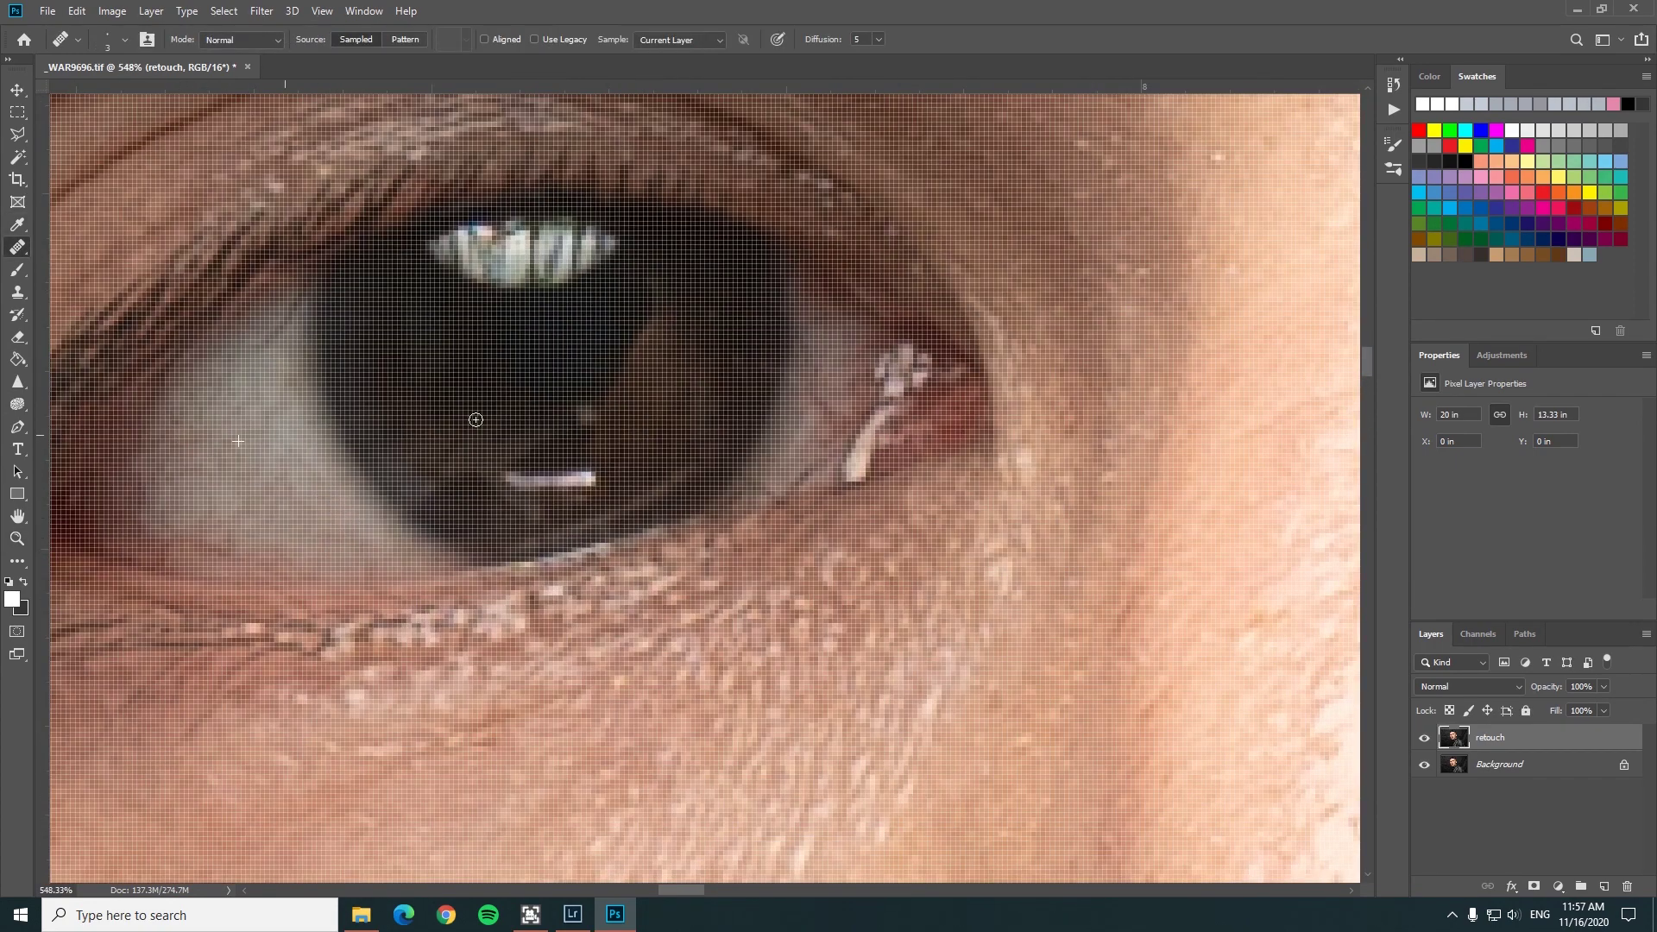
pyautogui.press('z')
pyautogui.scroll(-5, 784, 277)
pyautogui.scroll(-2, 845, 290)
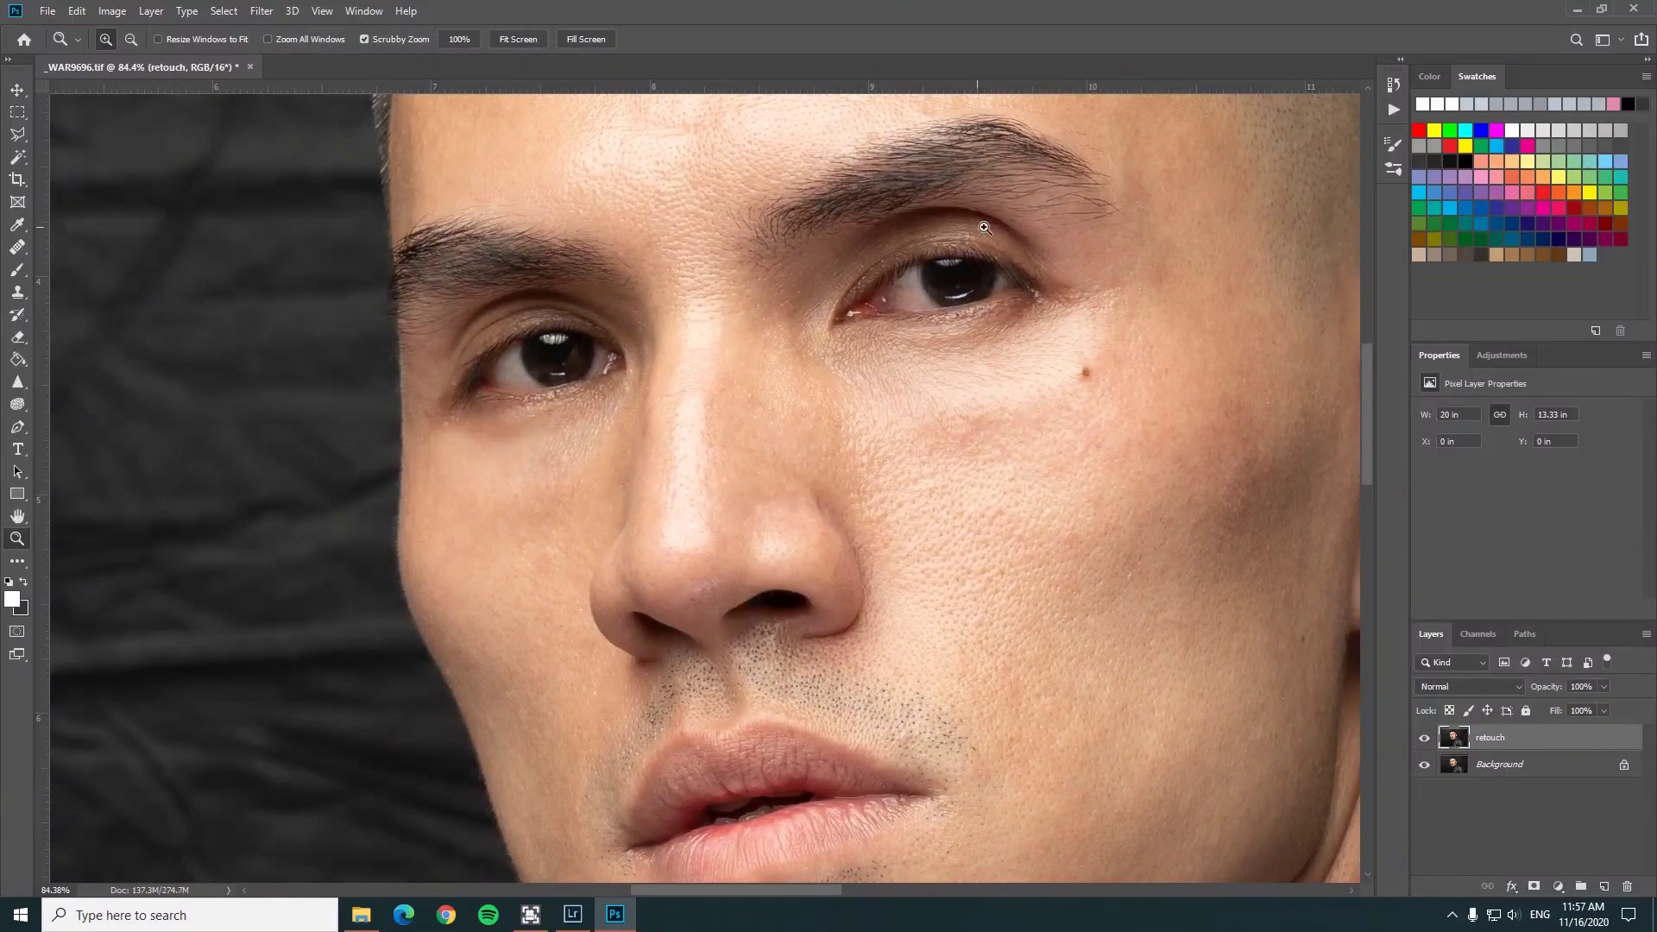
pyautogui.scroll(-2, 984, 227)
pyautogui.scroll(-3, 763, 408)
pyautogui.scroll(-2, 763, 408)
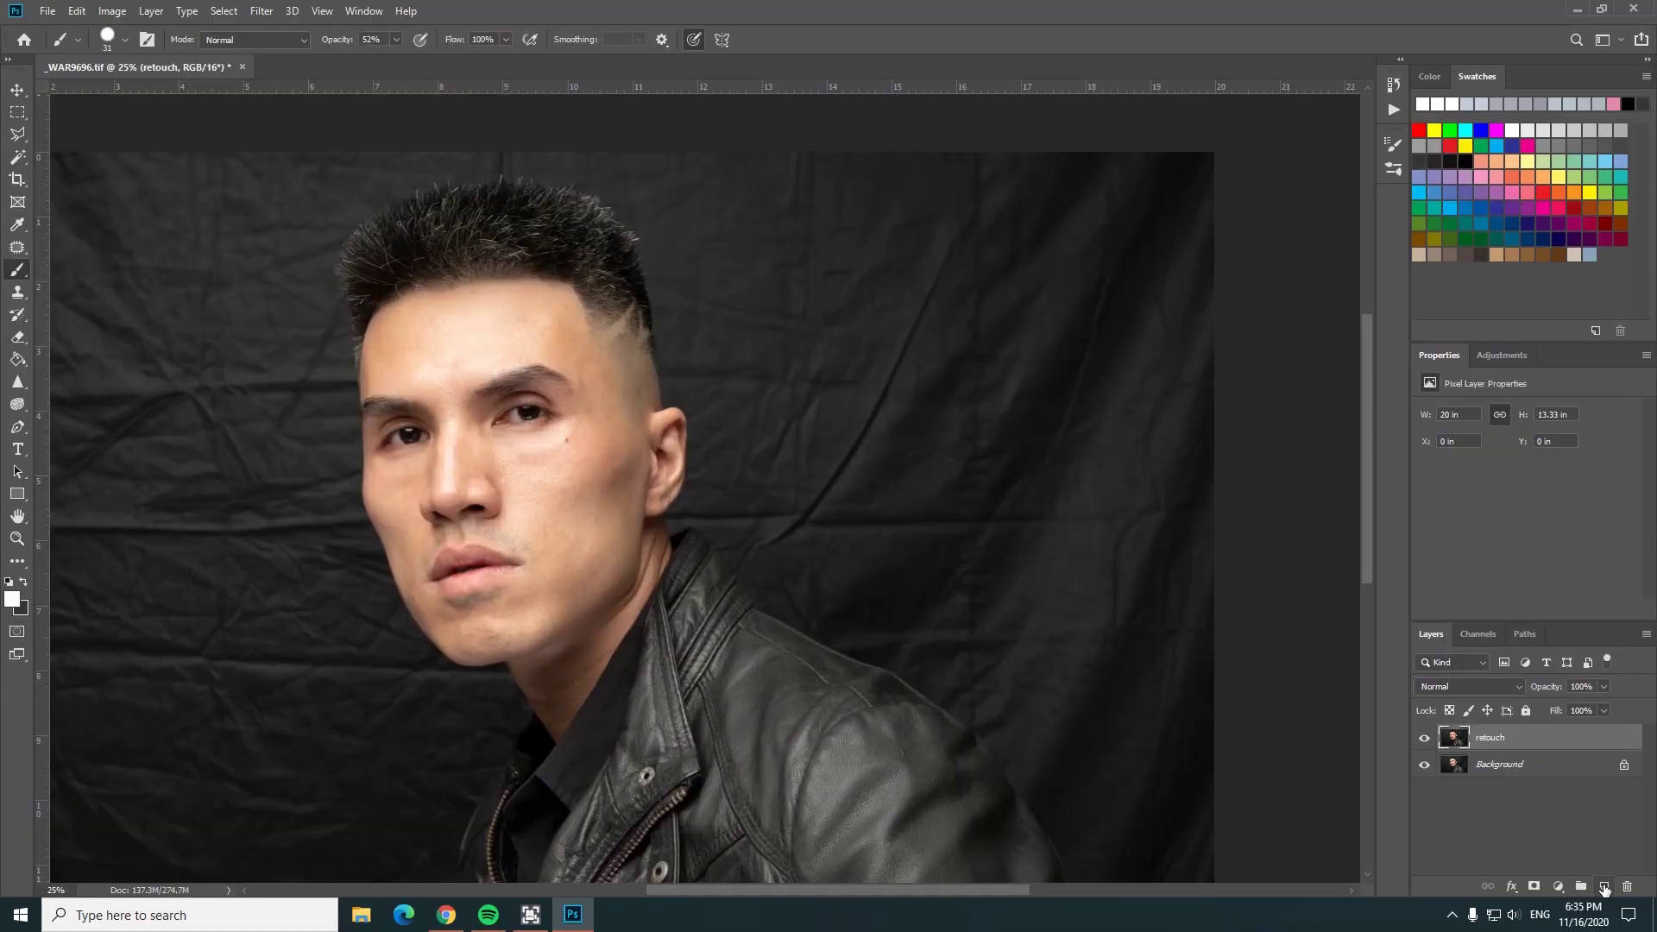
pyautogui.click(1604, 887)
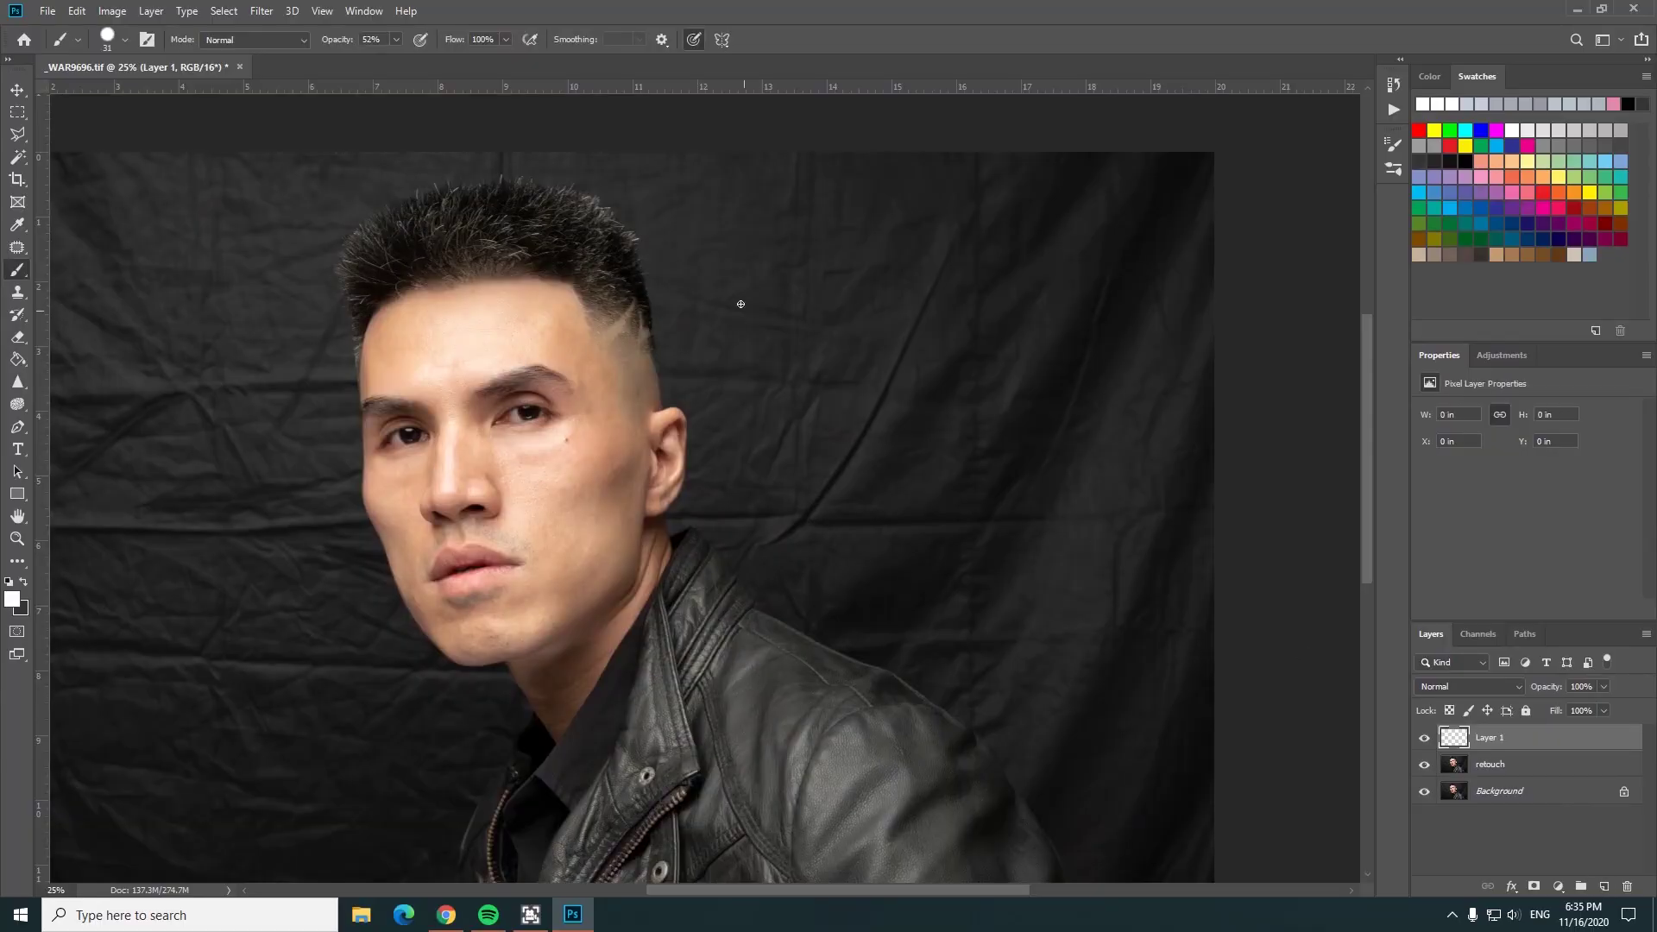
pyautogui.moveTo(727, 307); pyautogui.dragTo(729, 383)
pyautogui.moveTo(742, 322); pyautogui.dragTo(846, 370)
pyautogui.moveTo(856, 293)
pyautogui.mouseDown()
pyautogui.moveTo(874, 318)
pyautogui.moveTo(911, 321)
pyautogui.moveTo(939, 283)
pyautogui.moveTo(966, 304)
pyautogui.mouseUp()
pyautogui.moveTo(984, 278); pyautogui.dragTo(993, 300)
pyautogui.moveTo(1003, 259); pyautogui.dragTo(995, 351)
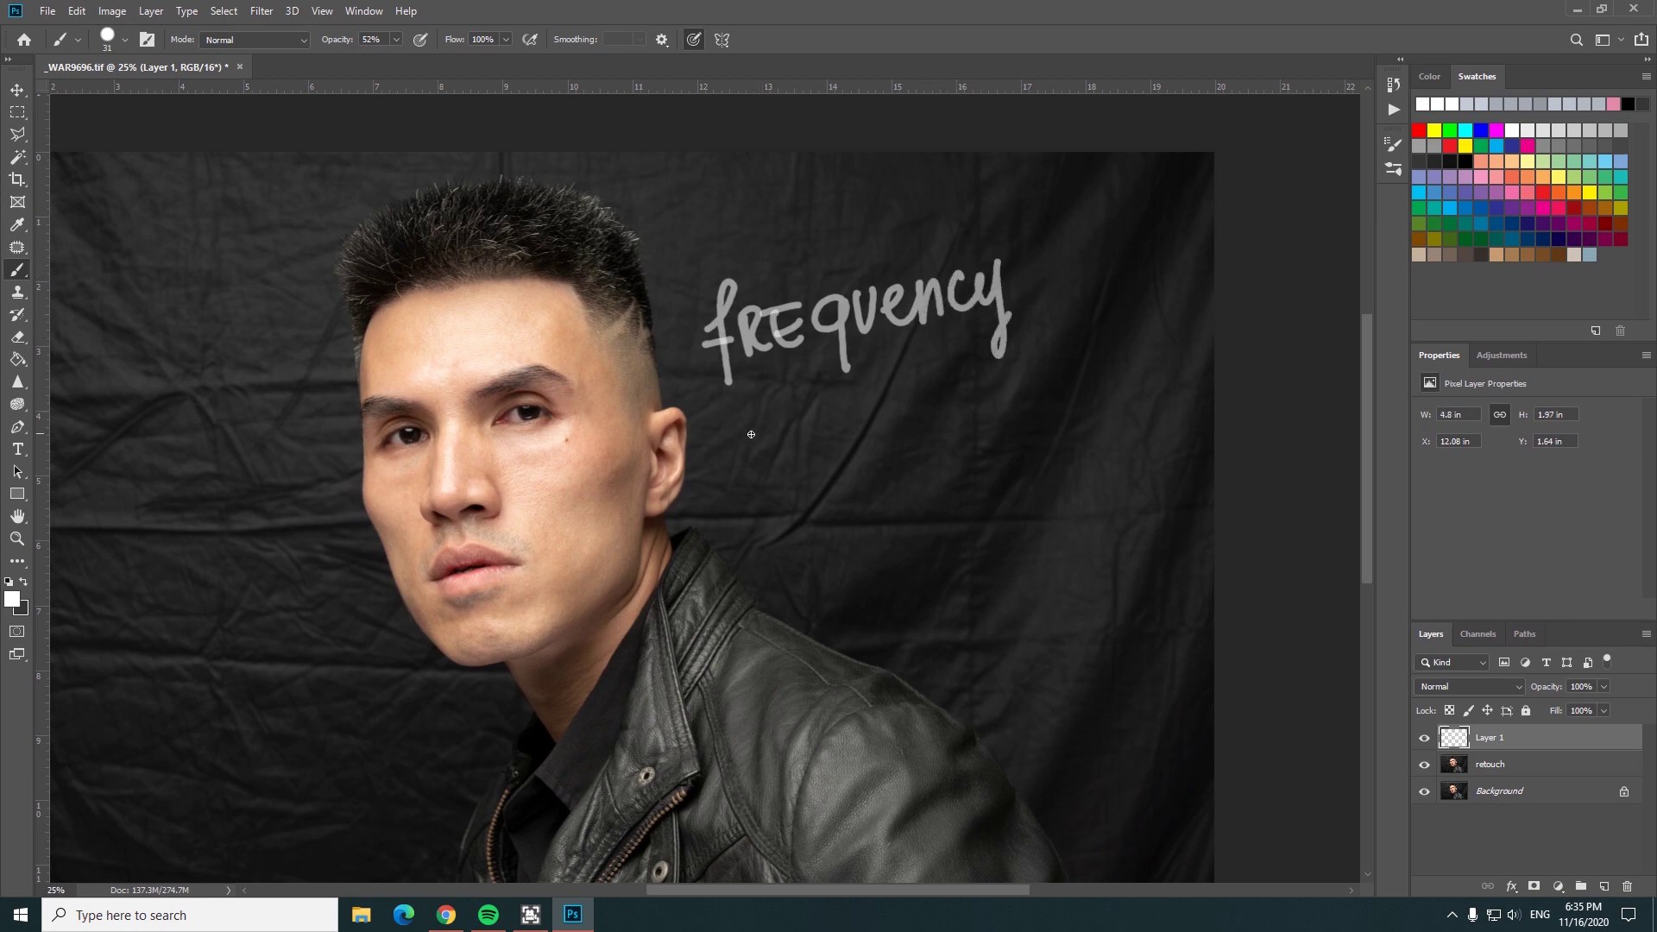
pyautogui.moveTo(731, 456)
pyautogui.mouseDown()
pyautogui.moveTo(780, 470)
pyautogui.moveTo(799, 436)
pyautogui.moveTo(841, 432)
pyautogui.mouseUp()
pyautogui.moveTo(833, 436)
pyautogui.mouseDown()
pyautogui.moveTo(857, 466)
pyautogui.moveTo(906, 453)
pyautogui.mouseUp()
pyautogui.moveTo(928, 377)
pyautogui.mouseDown()
pyautogui.moveTo(932, 457)
pyautogui.moveTo(949, 399)
pyautogui.mouseUp()
pyautogui.moveTo(947, 410)
pyautogui.mouseDown()
pyautogui.moveTo(949, 449)
pyautogui.moveTo(980, 436)
pyautogui.mouseUp()
pyautogui.click(947, 387)
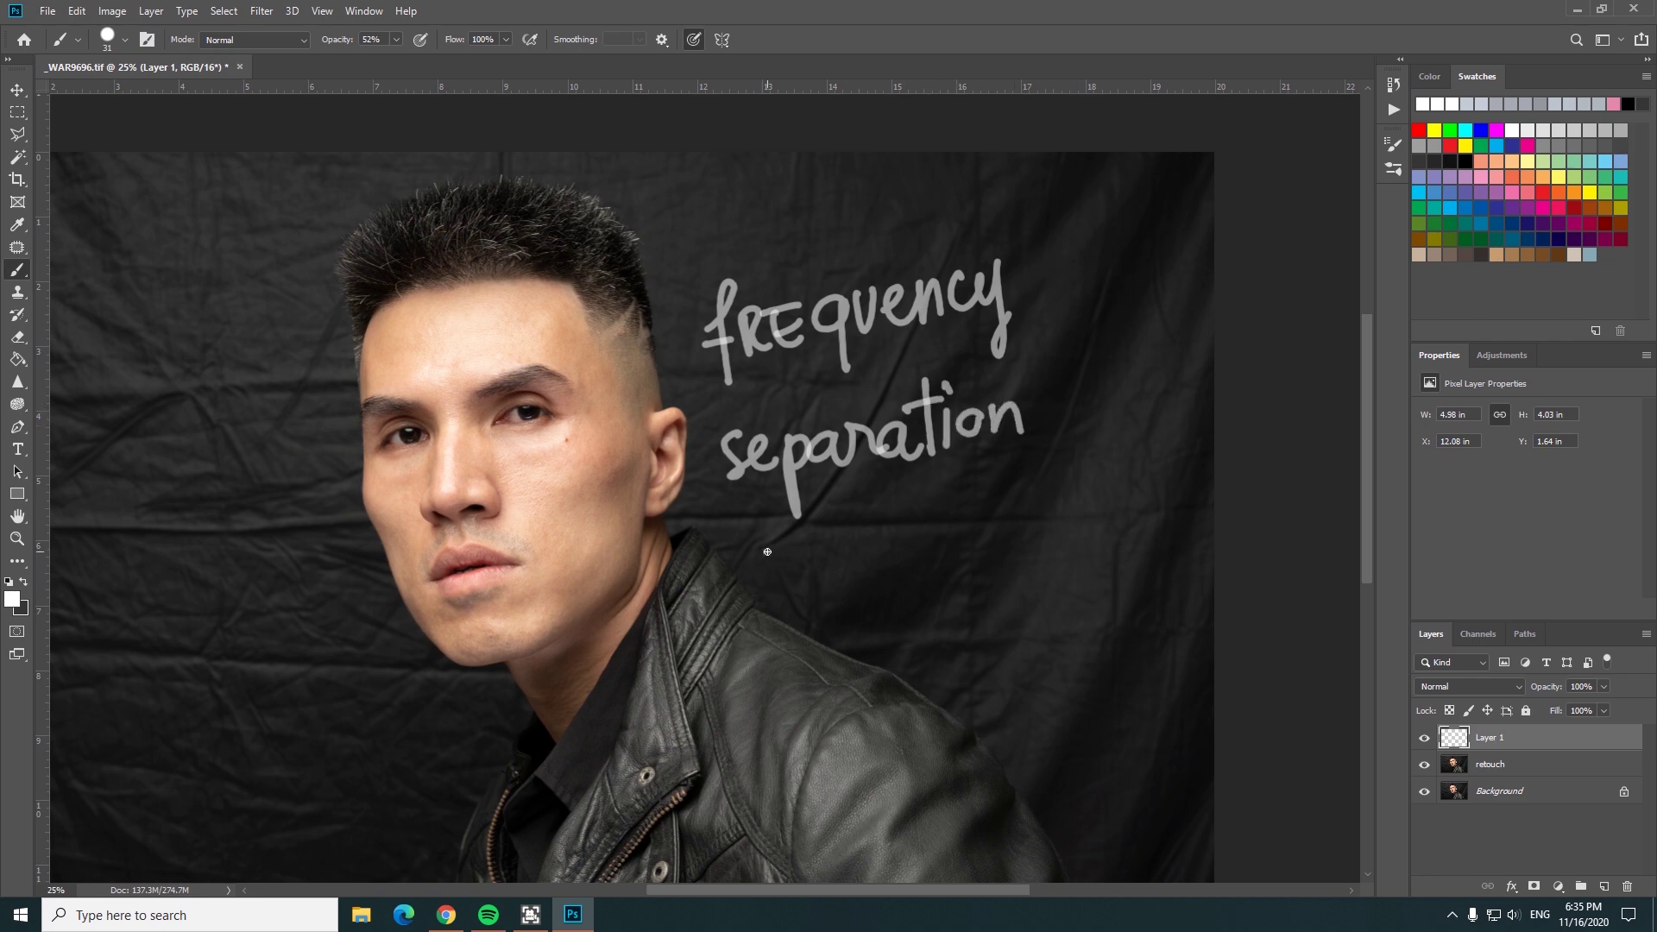
pyautogui.moveTo(767, 552); pyautogui.dragTo(1052, 486)
pyautogui.moveTo(936, 535)
pyautogui.mouseDown()
pyautogui.moveTo(940, 600)
pyautogui.moveTo(958, 576)
pyautogui.mouseUp()
pyautogui.moveTo(906, 628)
pyautogui.mouseDown()
pyautogui.moveTo(949, 690)
pyautogui.moveTo(1058, 642)
pyautogui.moveTo(1092, 604)
pyautogui.moveTo(1114, 637)
pyautogui.mouseUp()
pyautogui.click(1097, 558)
pyautogui.moveTo(1117, 623); pyautogui.dragTo(1156, 609)
pyautogui.moveTo(1166, 531); pyautogui.dragTo(1167, 595)
pyautogui.click(1179, 621)
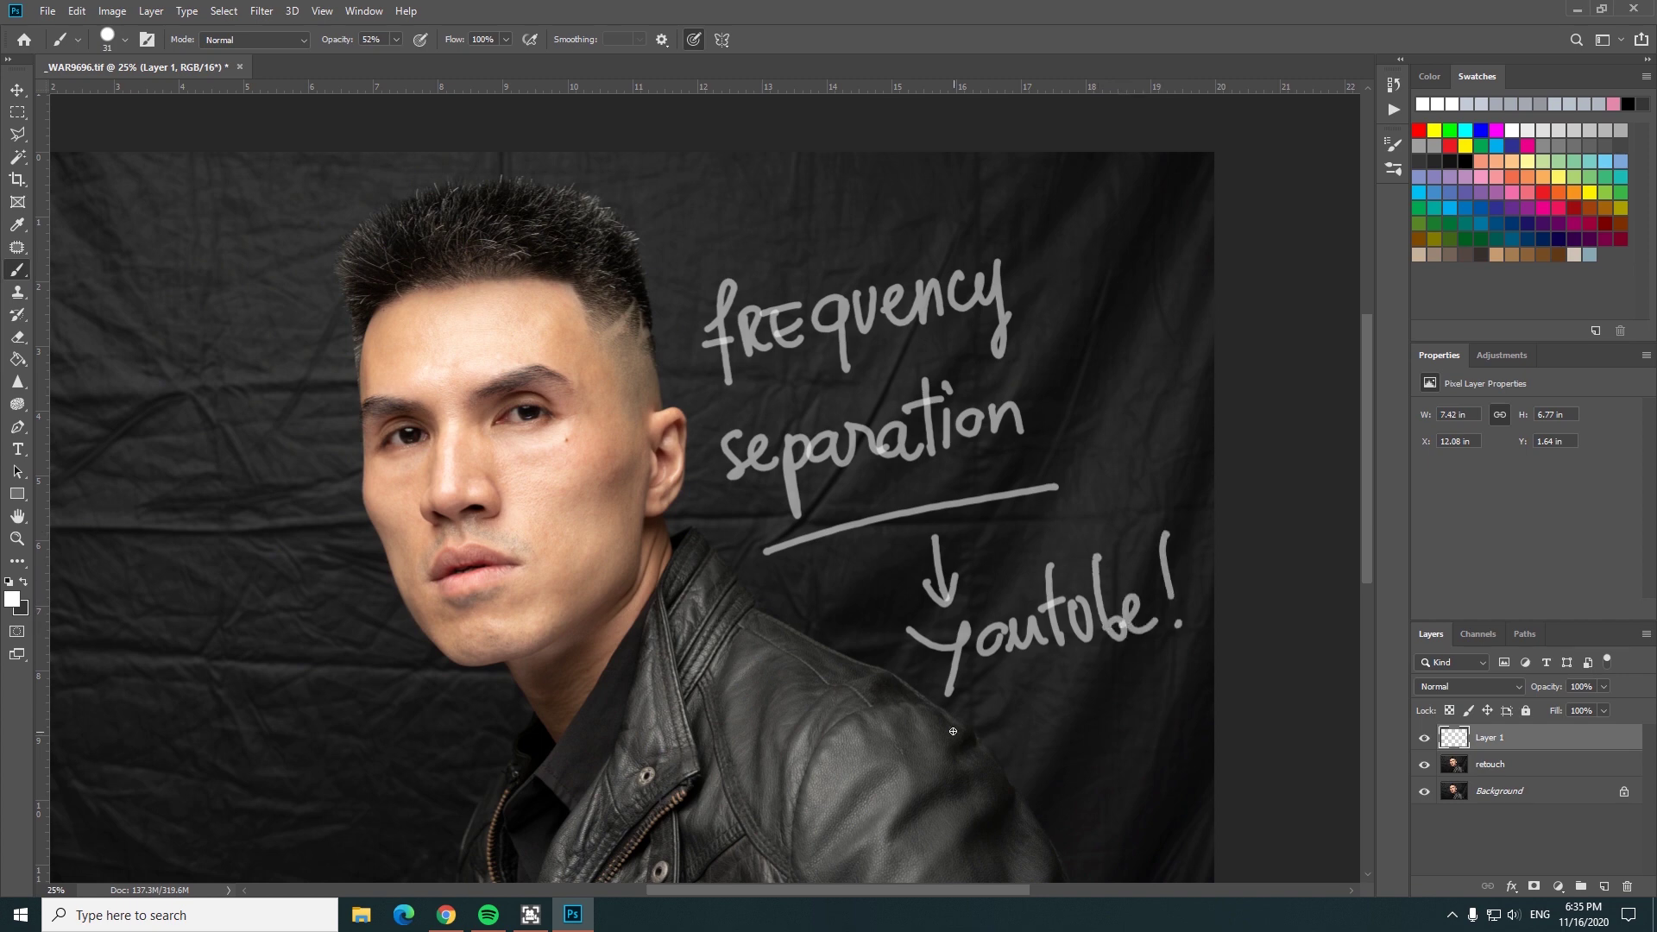
pyautogui.moveTo(970, 734); pyautogui.dragTo(958, 811)
pyautogui.moveTo(992, 730); pyautogui.dragTo(1046, 781)
pyautogui.moveTo(1082, 677); pyautogui.dragTo(1117, 740)
pyautogui.moveTo(1137, 660); pyautogui.dragTo(1130, 716)
pyautogui.click(1146, 749)
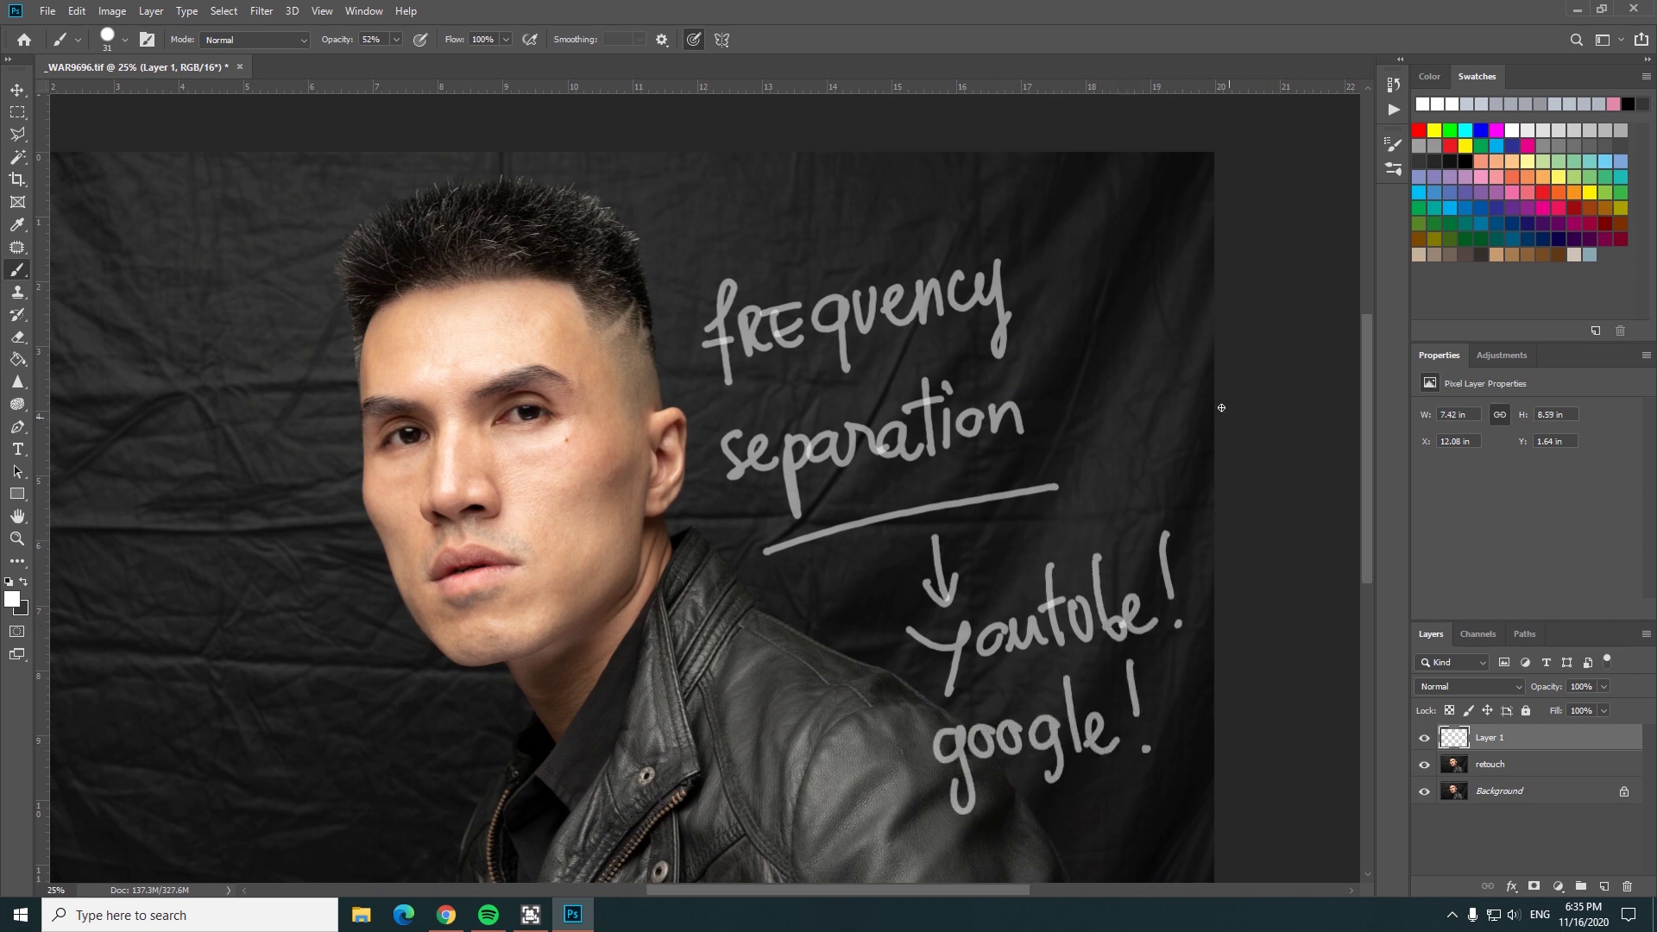
pyautogui.moveTo(1063, 380); pyautogui.dragTo(1096, 373)
pyautogui.moveTo(1113, 370)
pyautogui.mouseDown()
pyautogui.moveTo(1140, 373)
pyautogui.moveTo(1103, 399)
pyautogui.mouseUp()
pyautogui.moveTo(1079, 412); pyautogui.dragTo(1154, 406)
pyautogui.press('Delete')
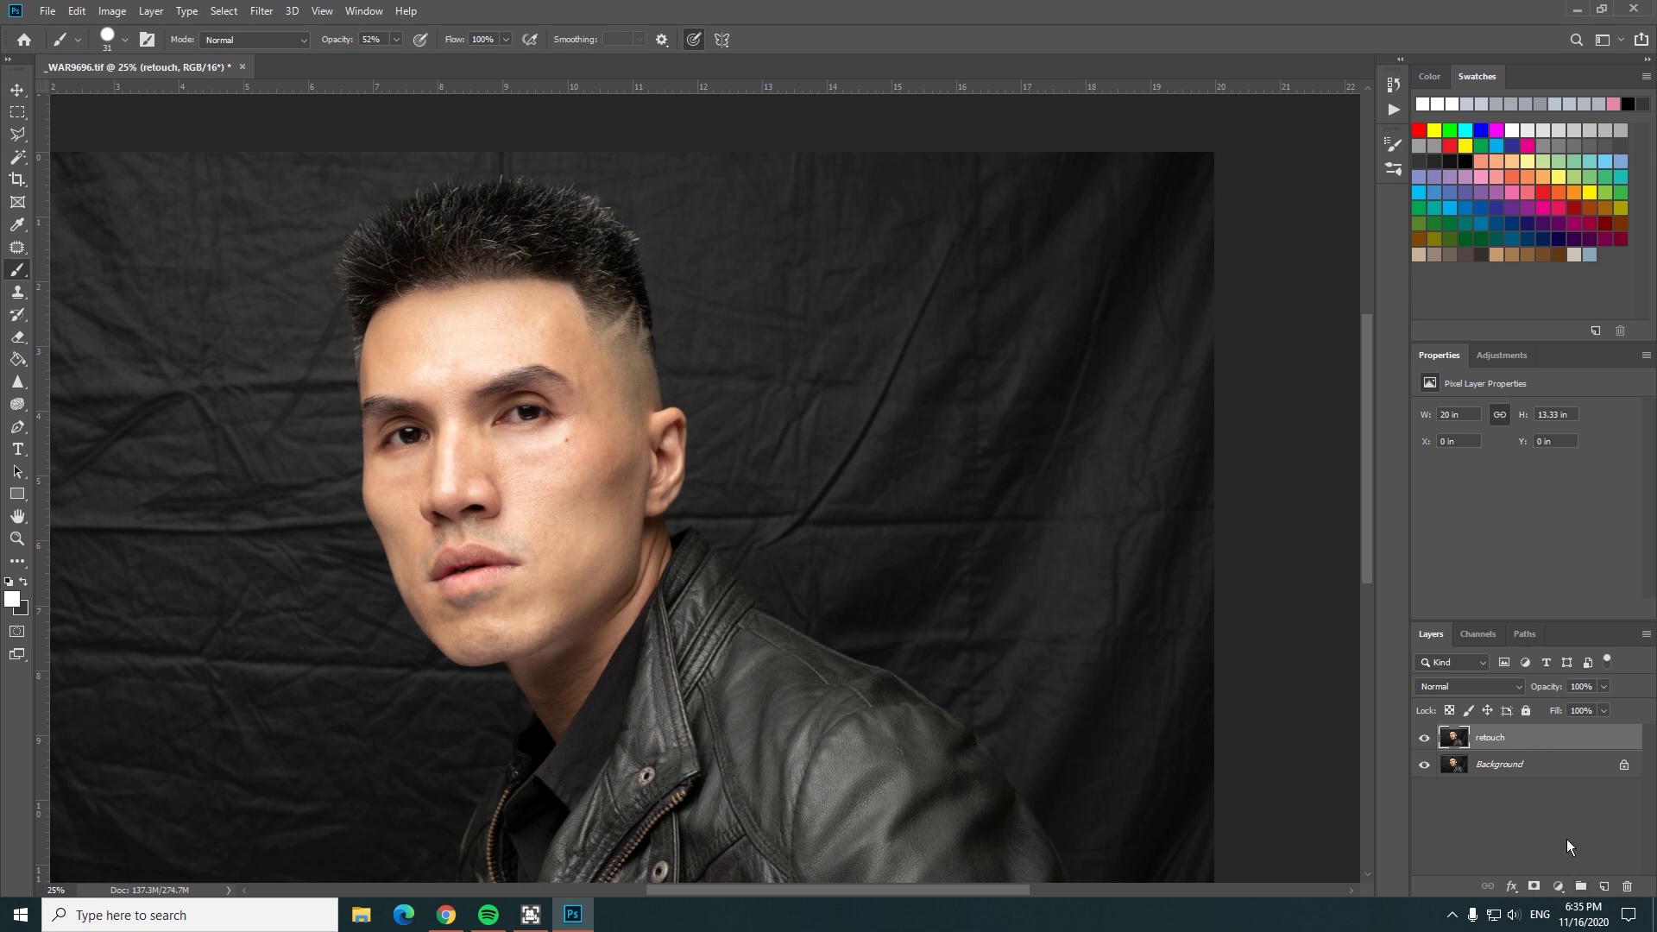
# - Duplicate the retouch layer twice, hide the original, and group both copies into Group 1
pyautogui.hotkey('ctrl', 'j')
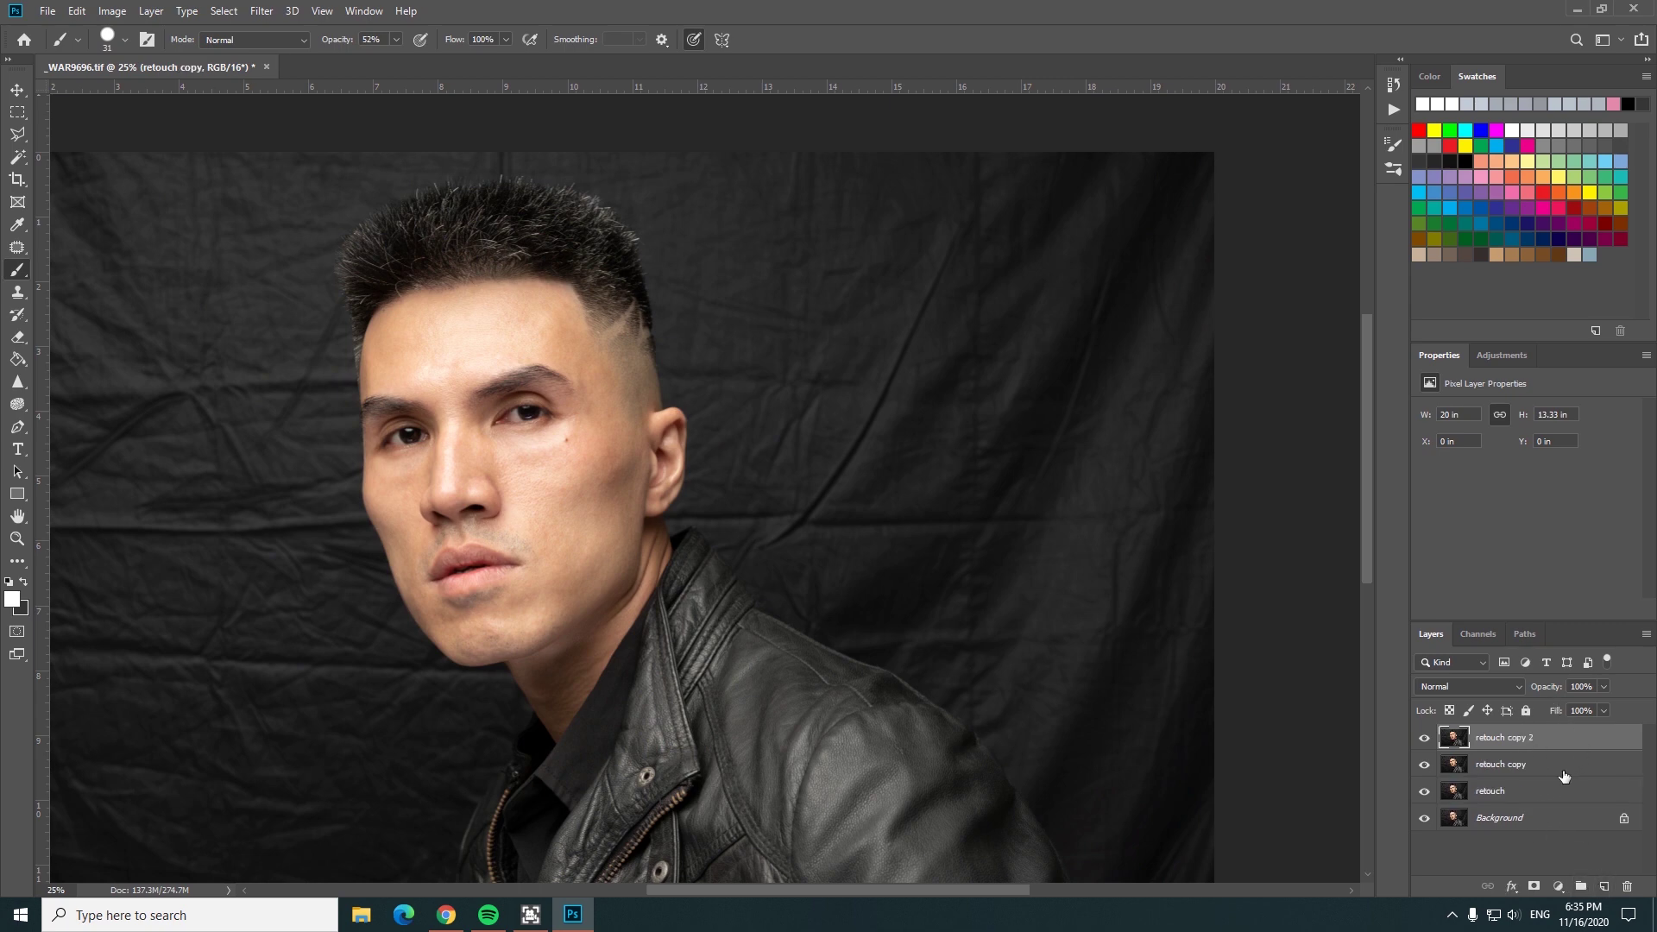
pyautogui.hotkey('ctrl', 'j')
pyautogui.click(1527, 791)
pyautogui.click(1424, 790)
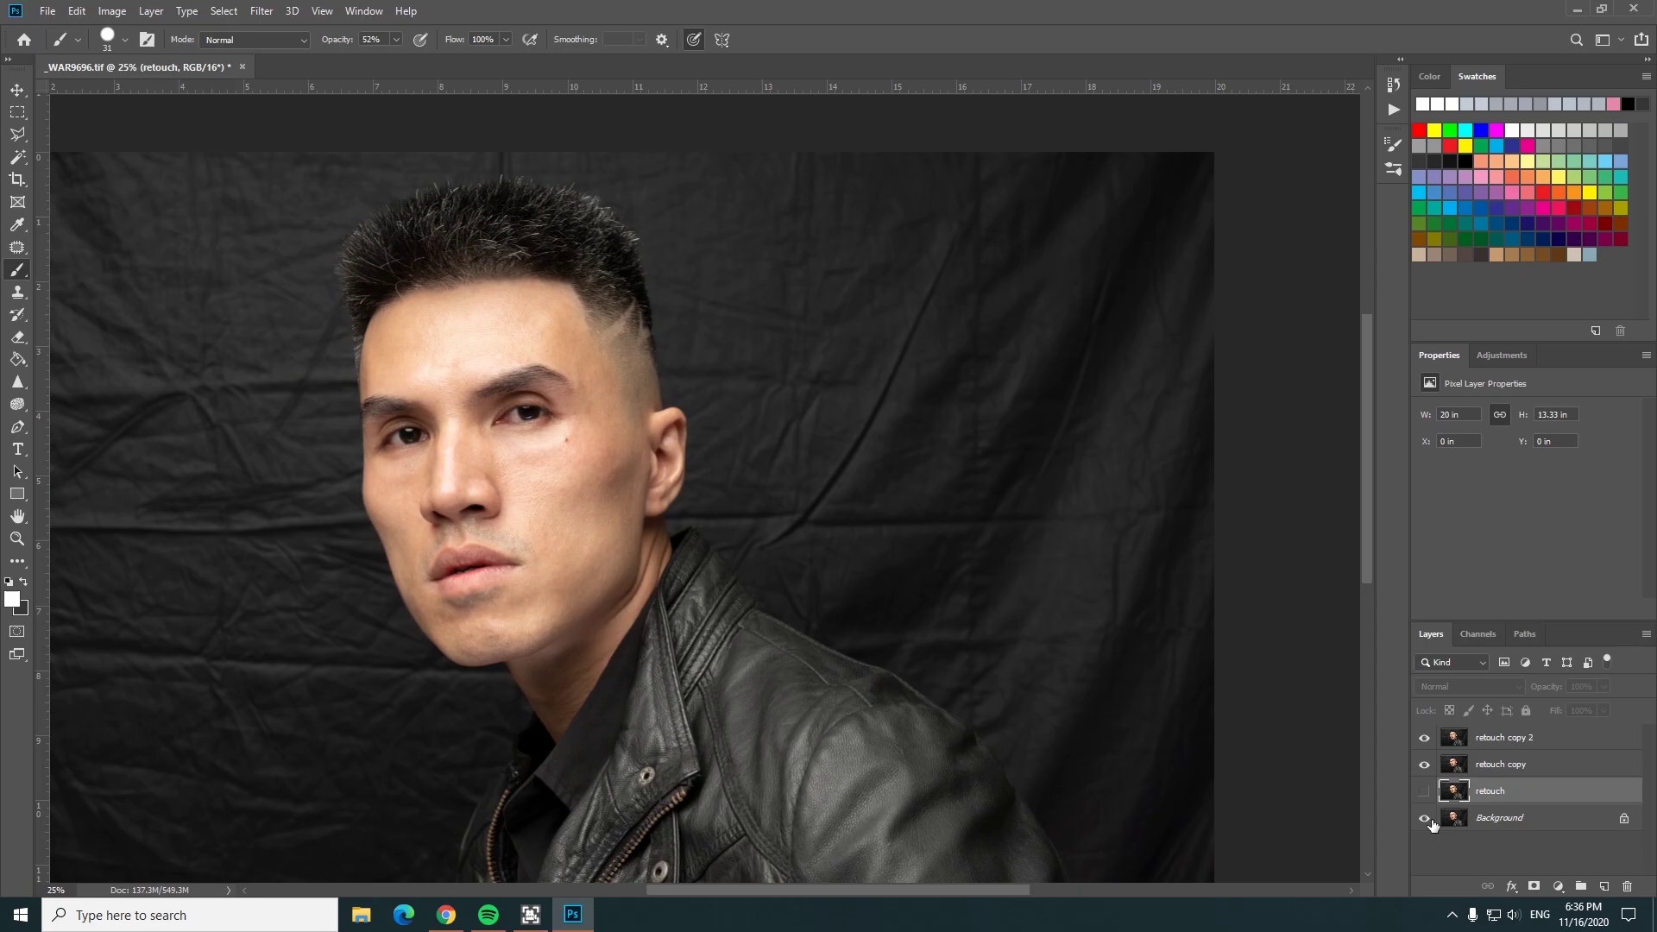
pyautogui.click(1527, 763)
pyautogui.keyDown('shift'); pyautogui.click(1515, 742); pyautogui.keyUp('shift')
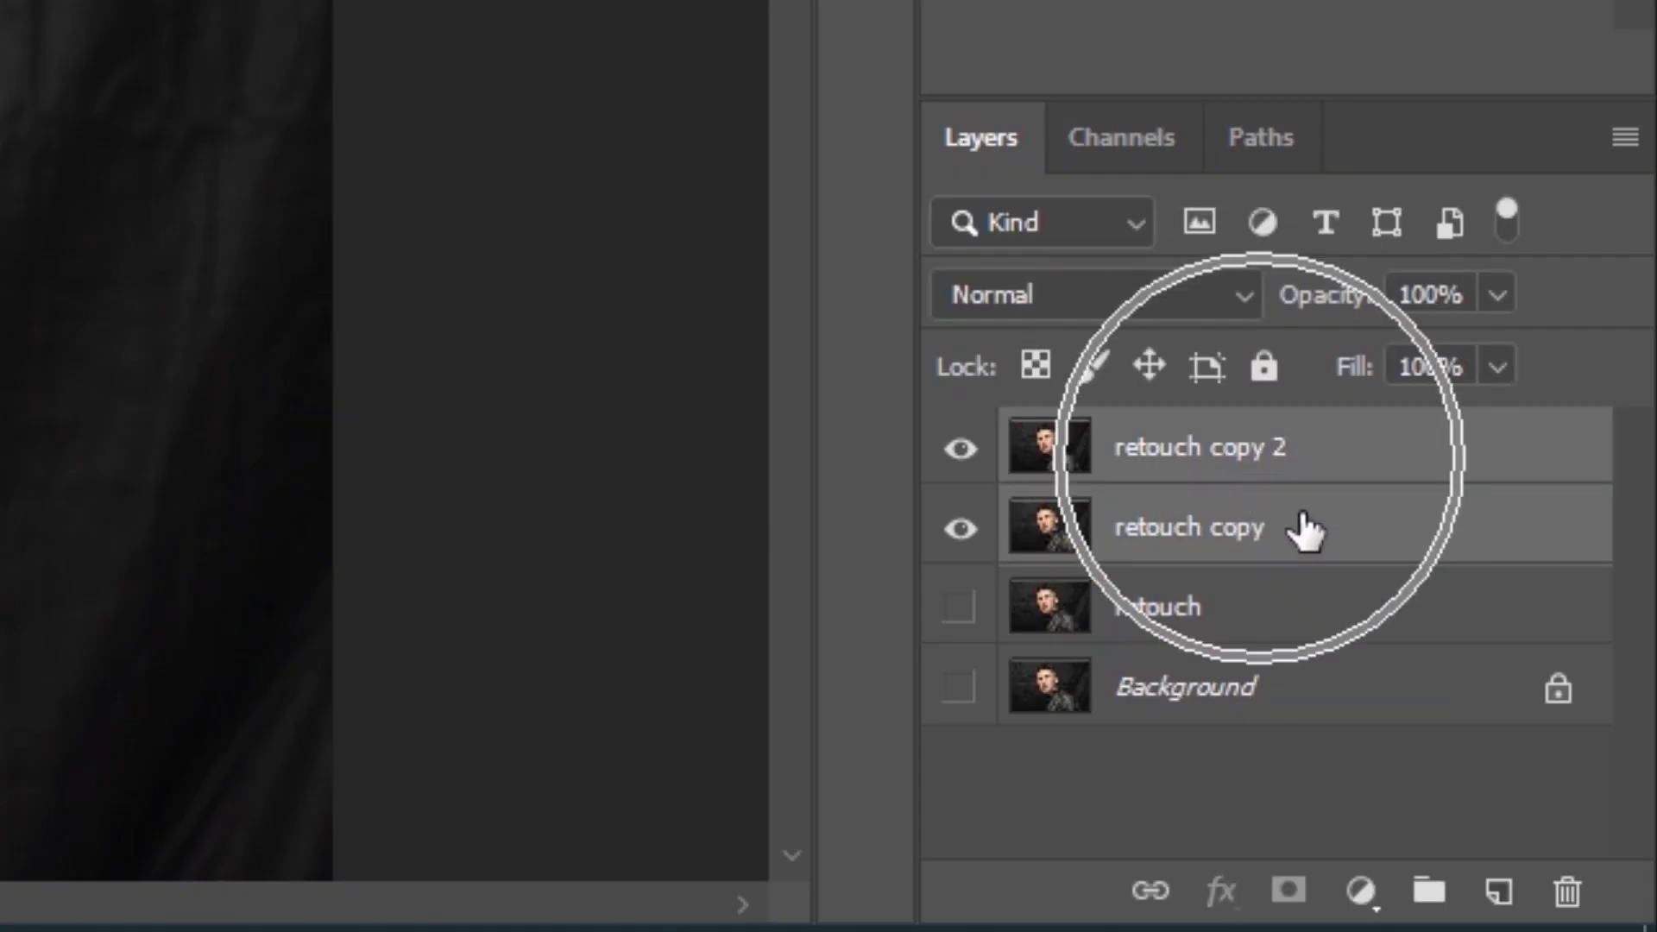
pyautogui.click(1431, 893)
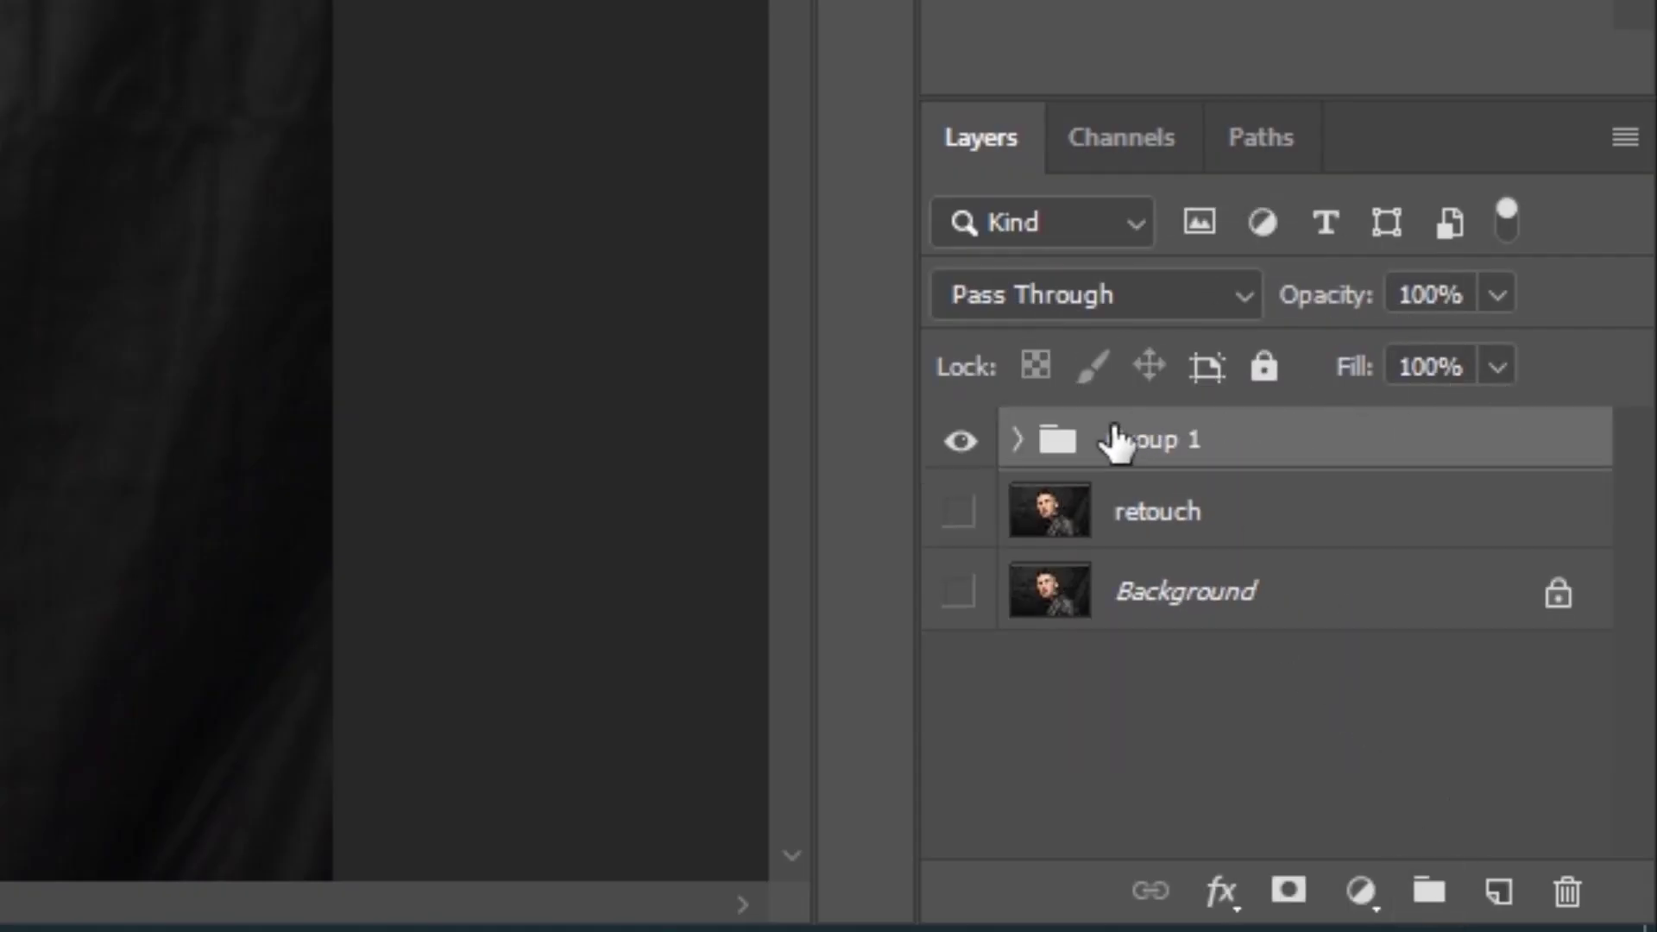
# - Rename the two copies in Group 1 'texture' and 'color'
pyautogui.click(1018, 440)
pyautogui.click(1292, 535)
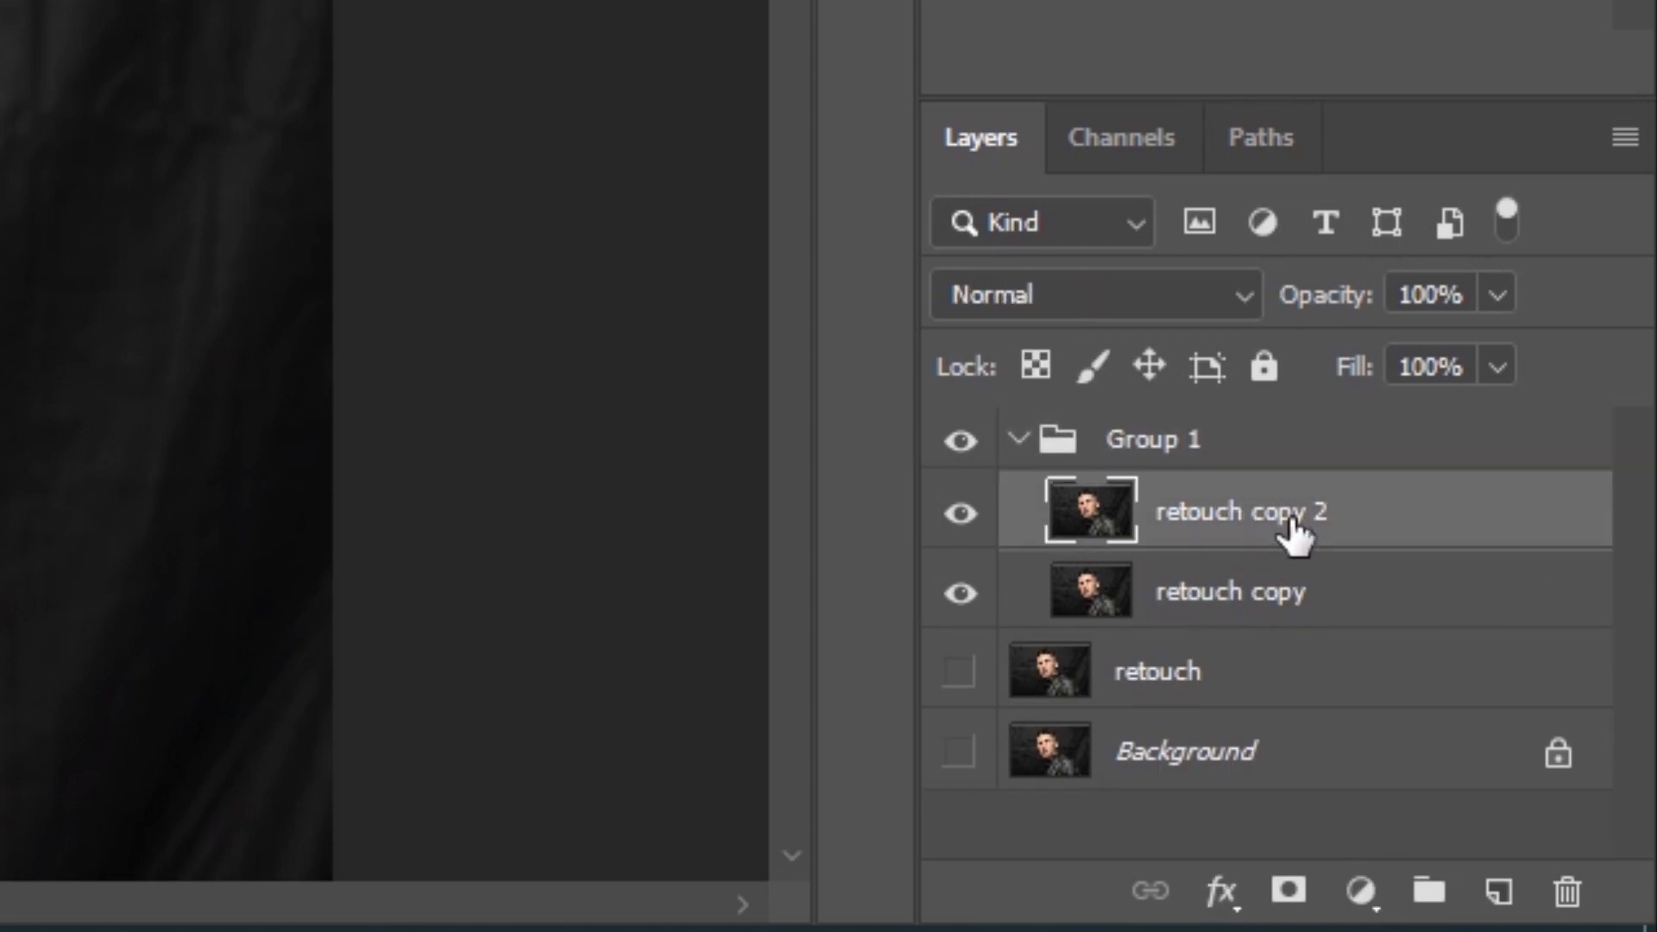
pyautogui.doubleClick(1289, 522)
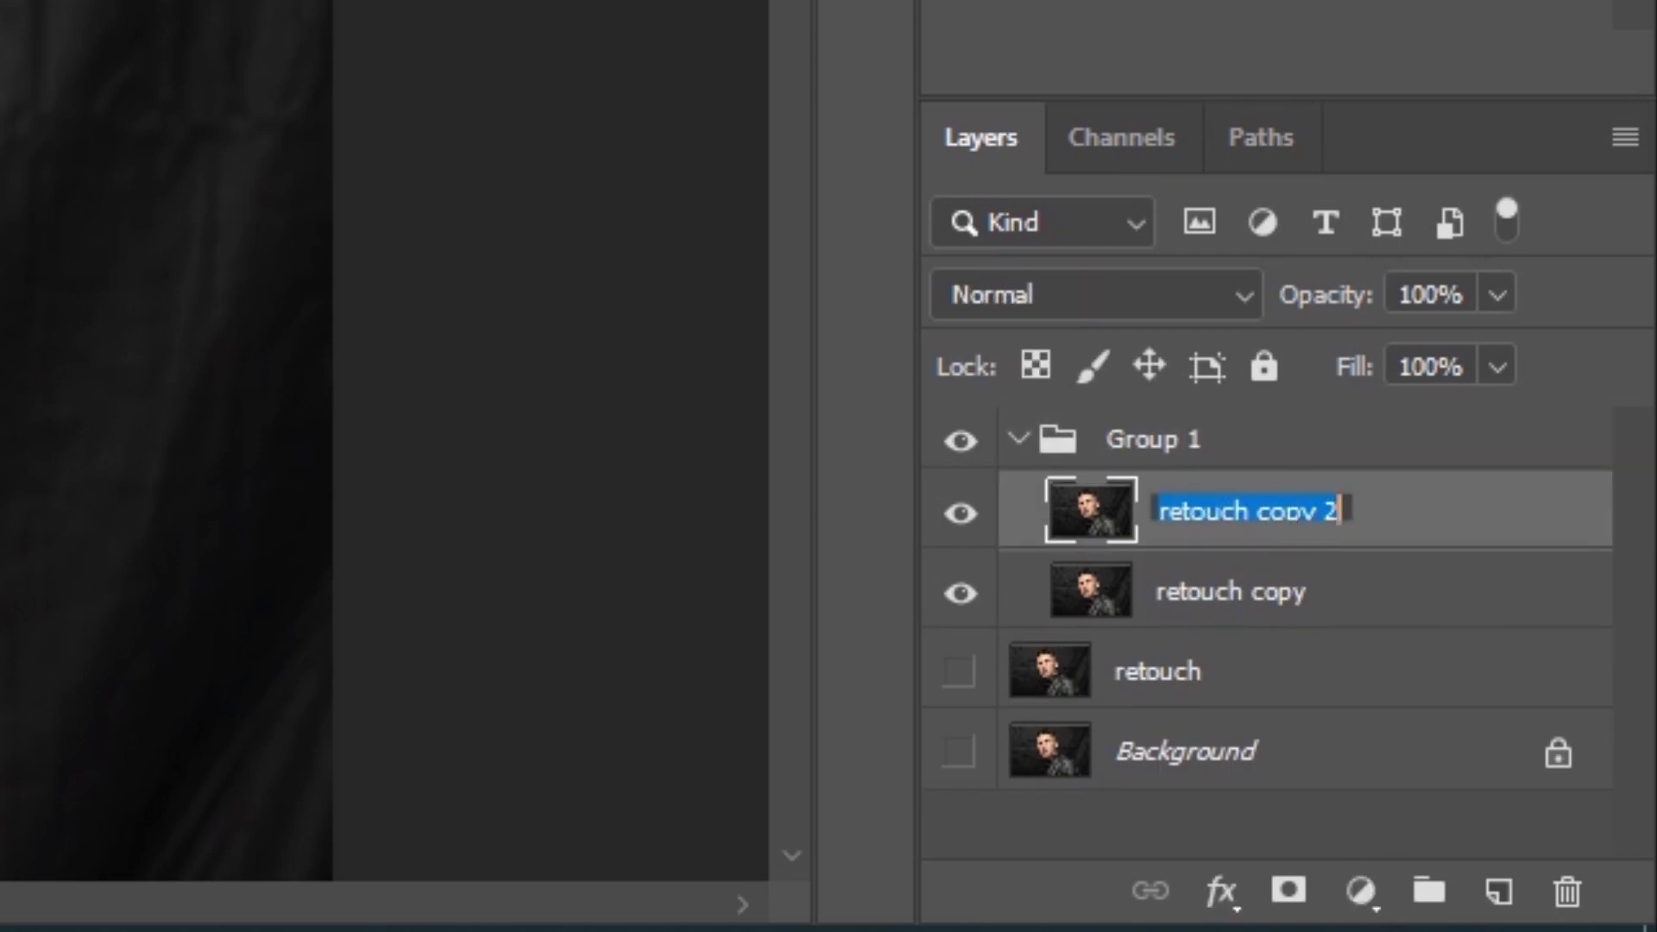
pyautogui.write('texture')
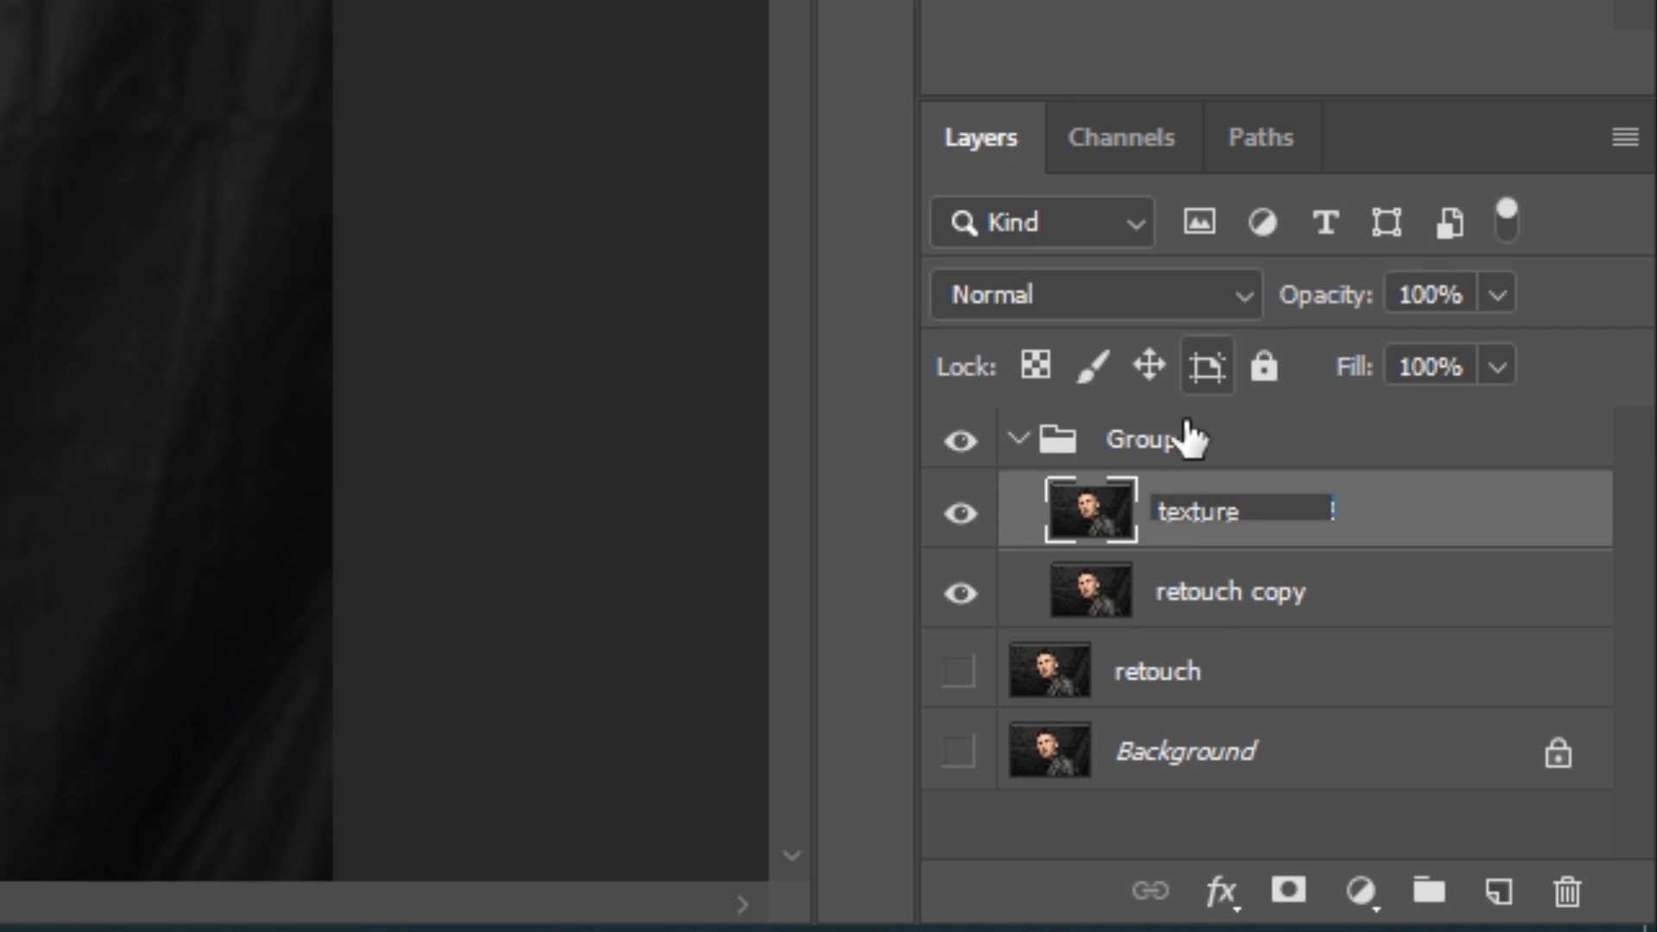
pyautogui.doubleClick(1234, 592)
pyautogui.write('co')
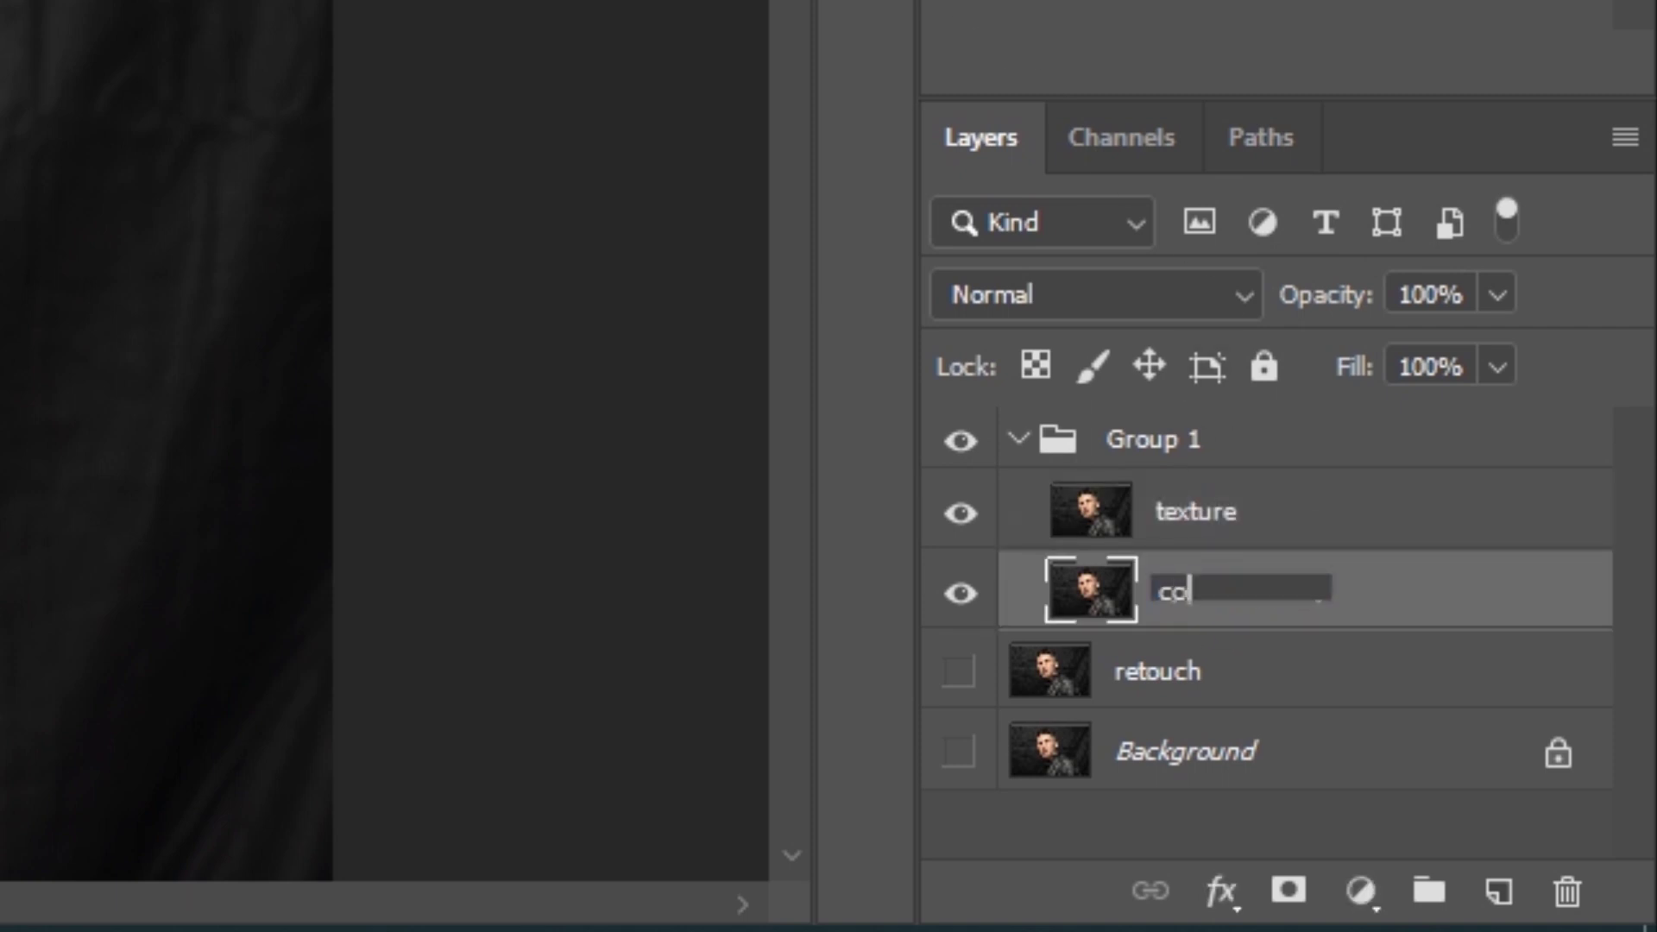
pyautogui.write('lor')
pyautogui.press('Return')
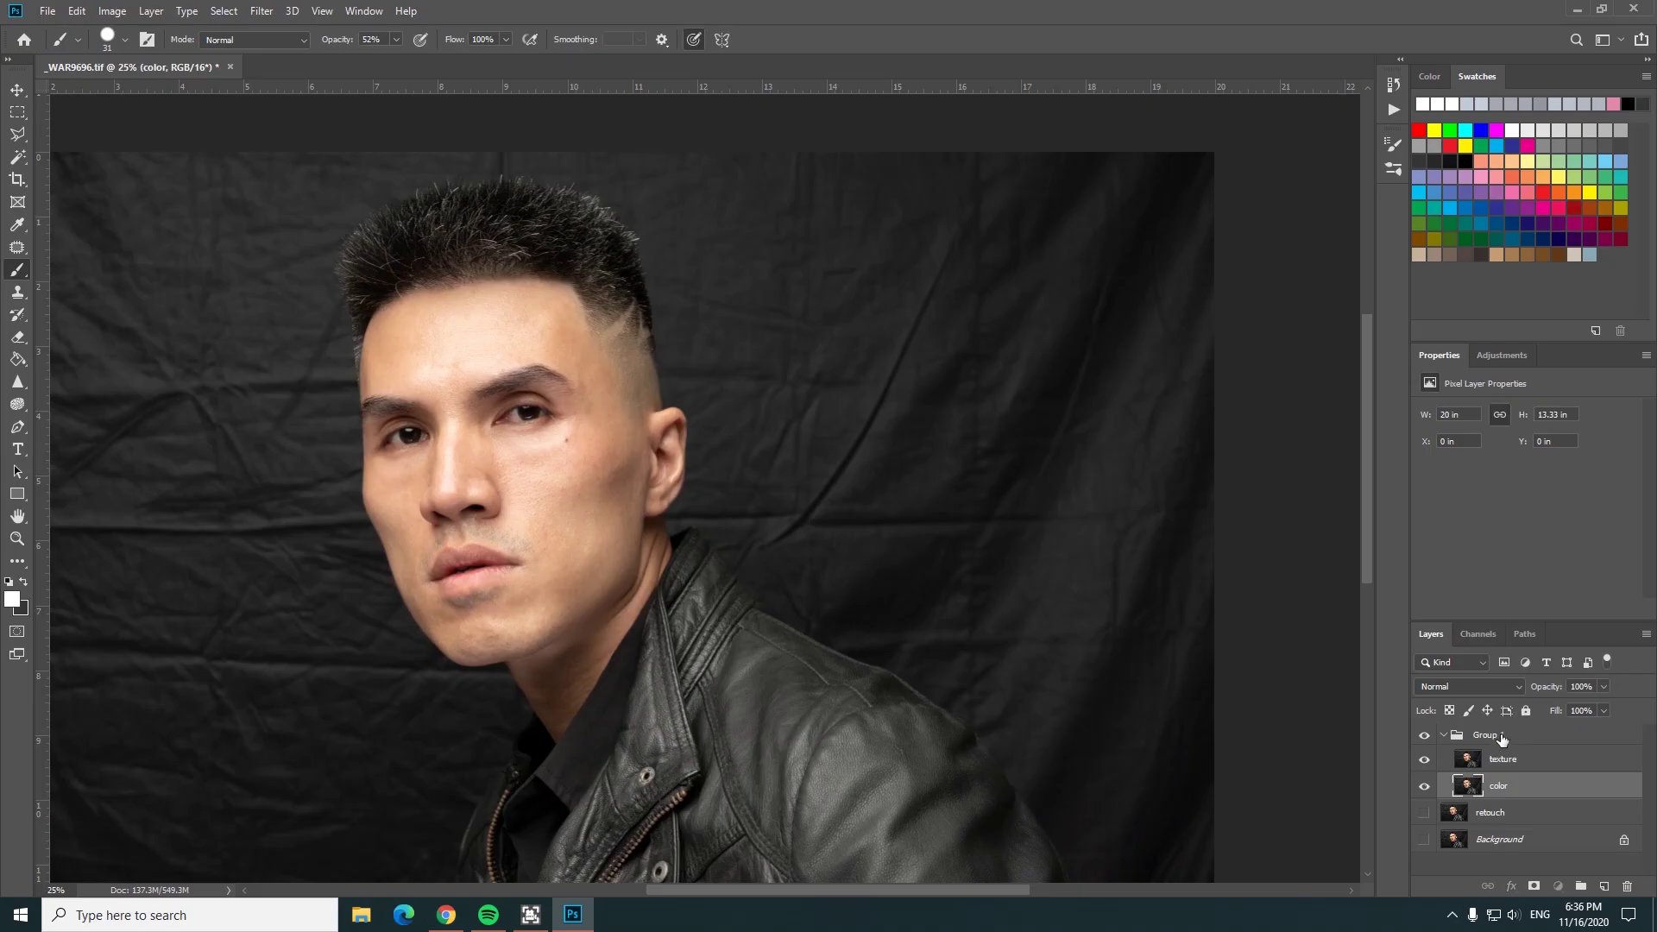
# - Give Group 1 a yellow colour label
pyautogui.click(1506, 735)
pyautogui.rightClick(1508, 737)
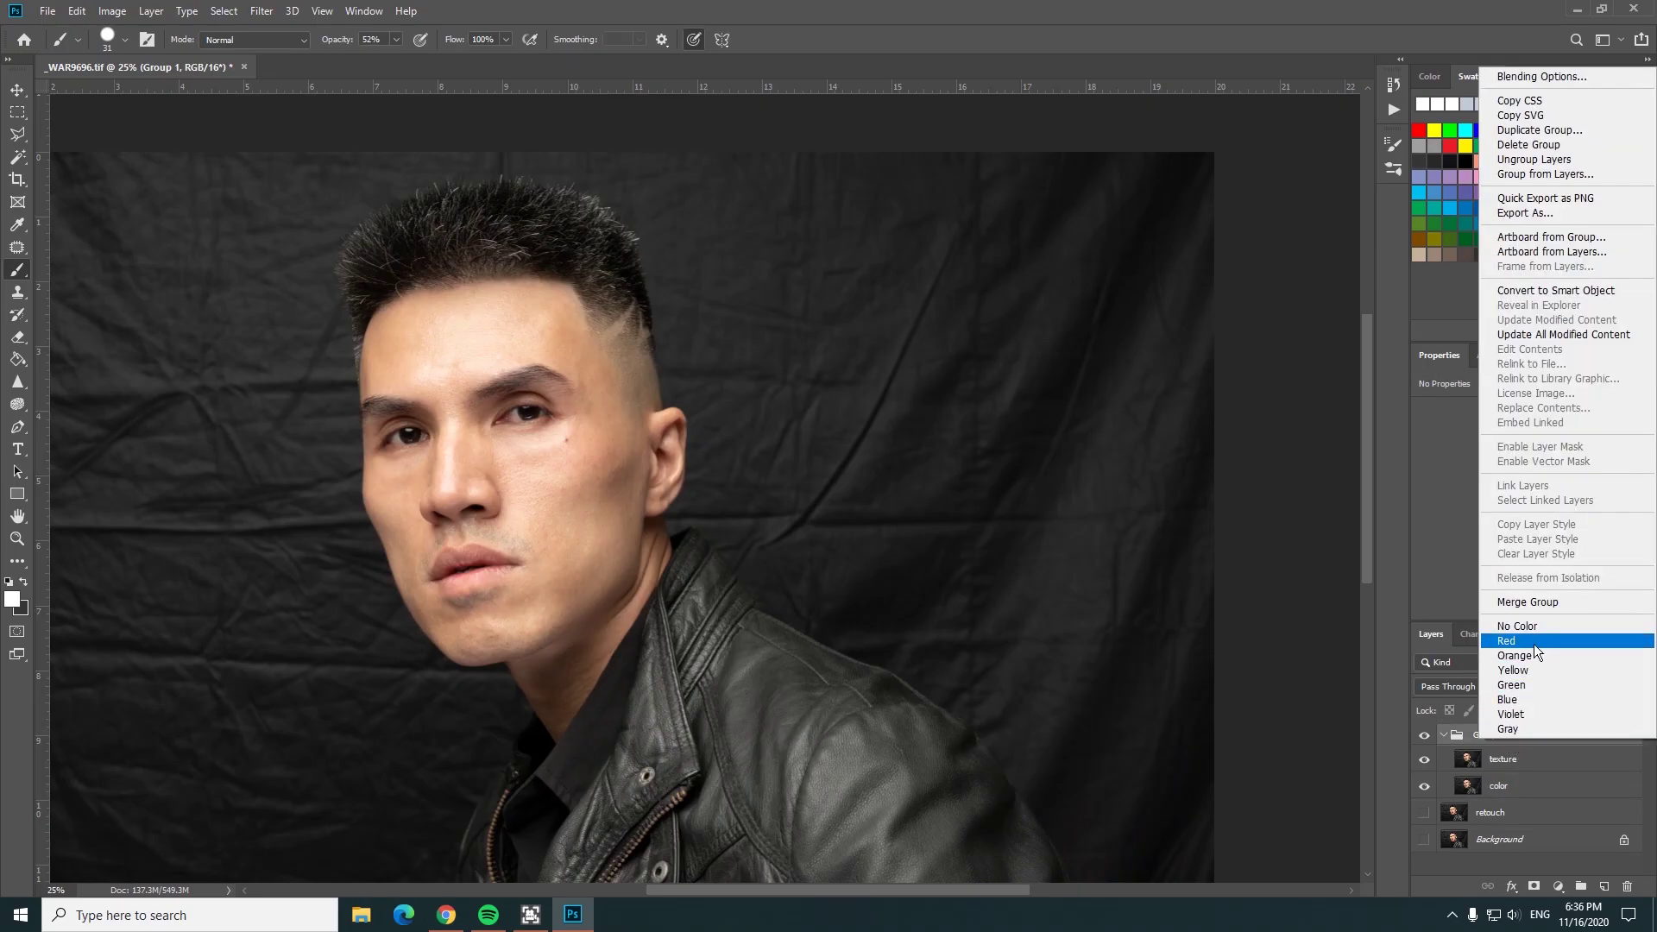
pyautogui.click(1529, 670)
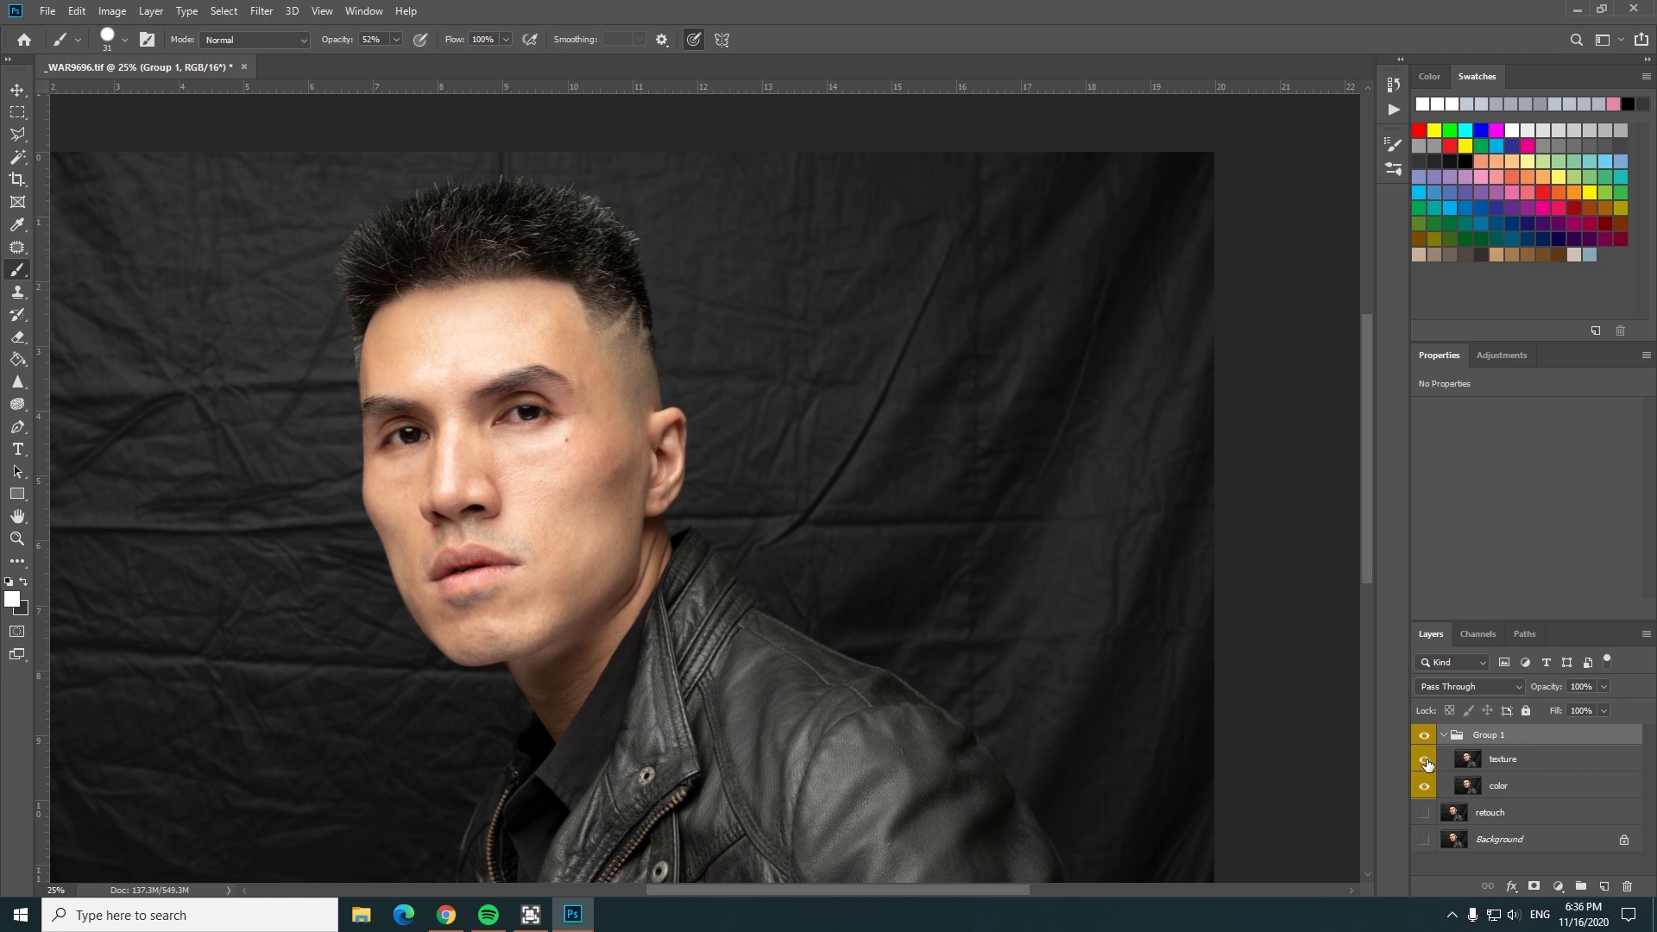
# - Apply a 5.8 px Gaussian Blur to the color layer, zoomed in on the face
pyautogui.click(1510, 787)
pyautogui.press('z')
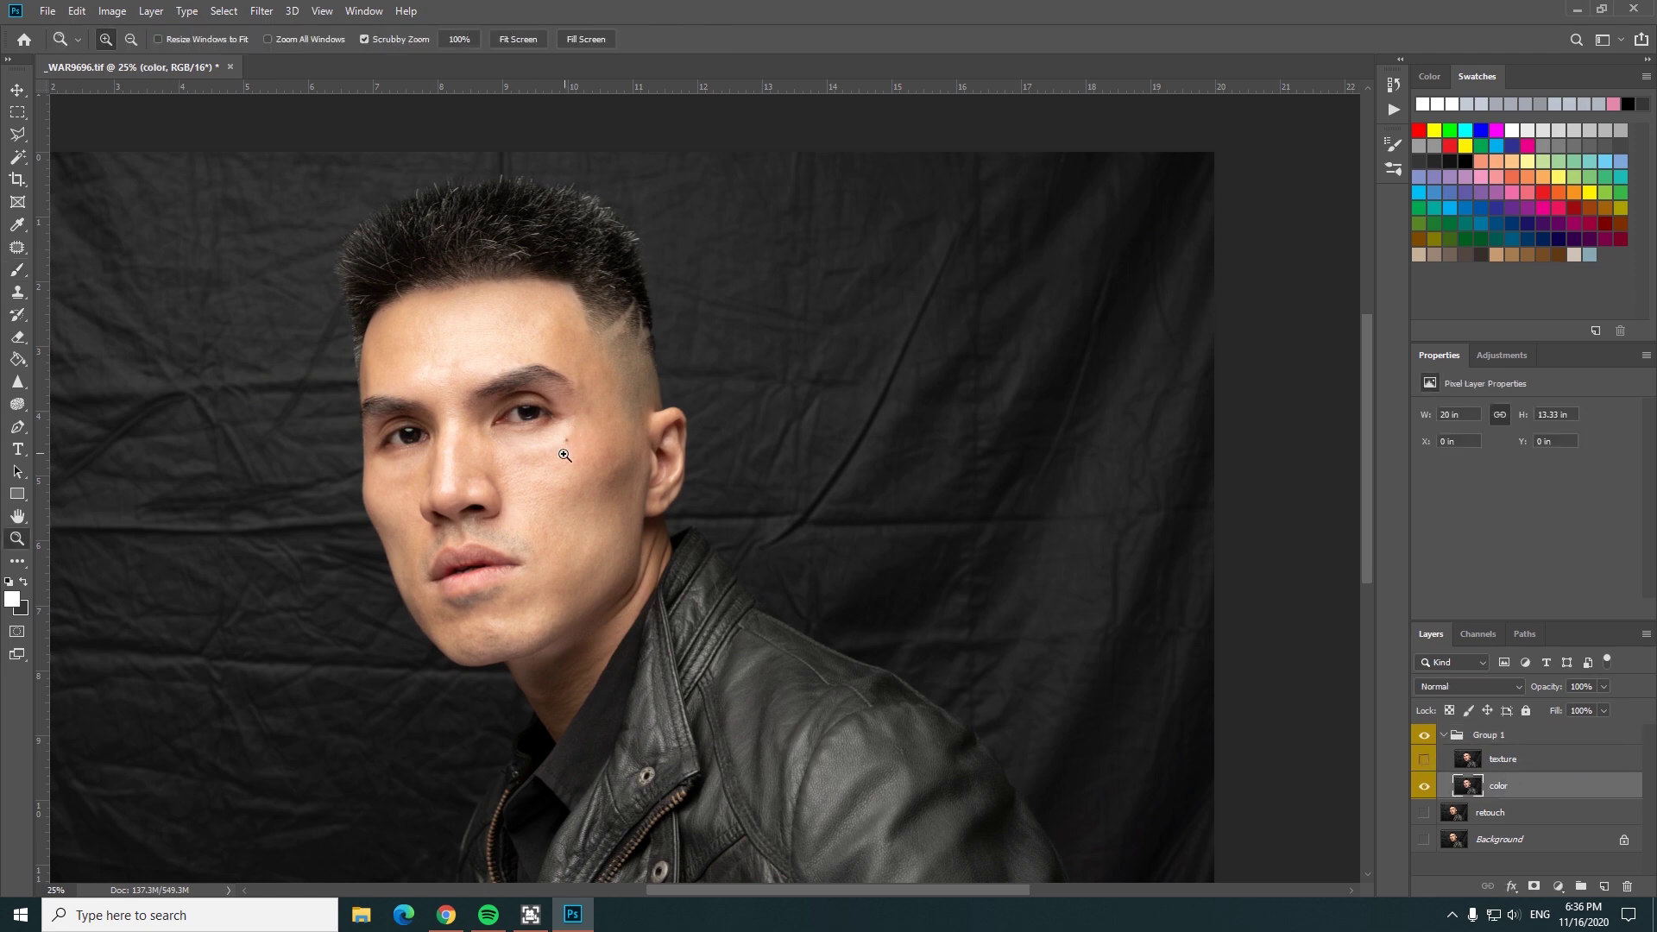
pyautogui.moveTo(484, 472); pyautogui.dragTo(563, 457)
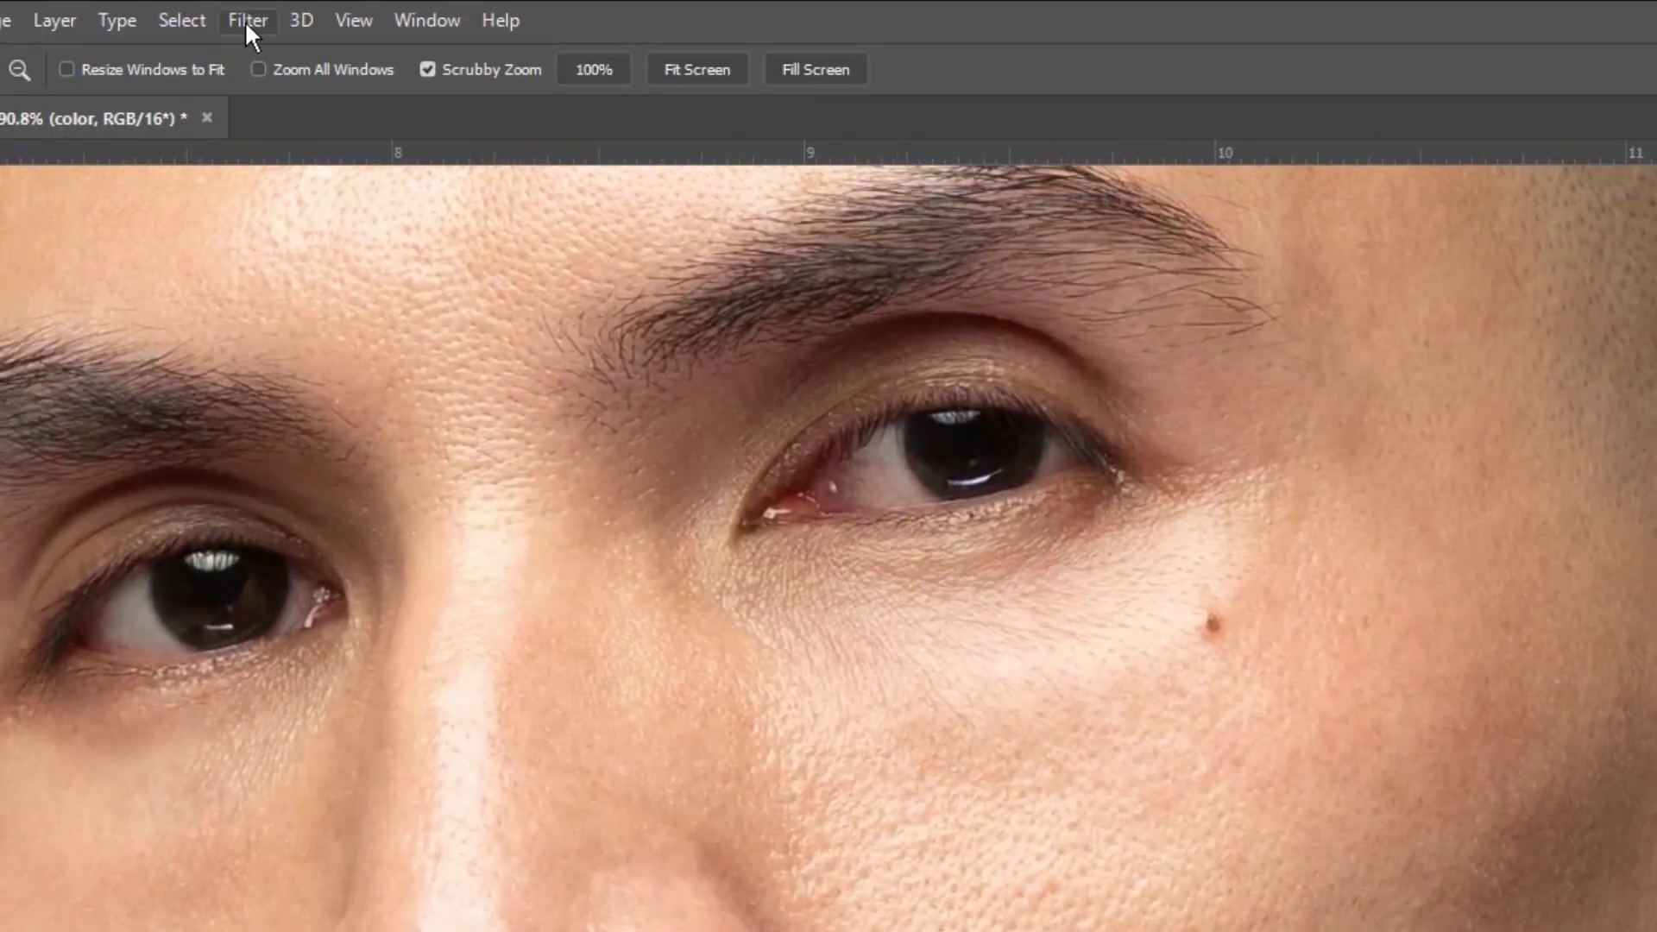
pyautogui.click(261, 10)
pyautogui.moveTo(264, 363)
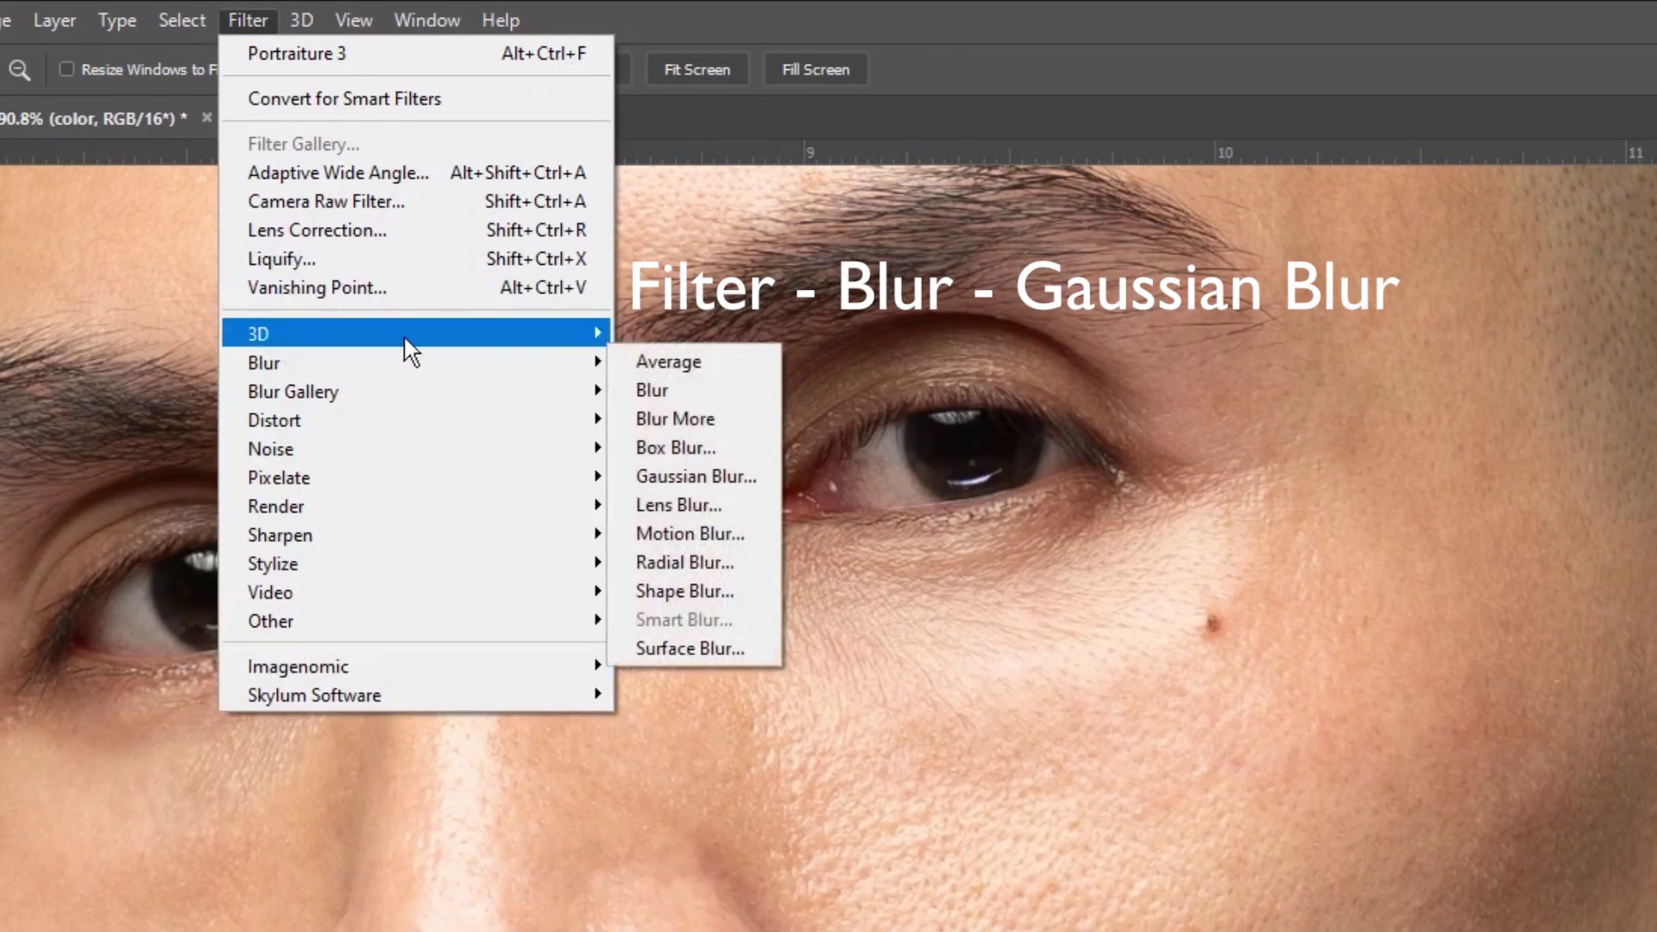
pyautogui.click(666, 474)
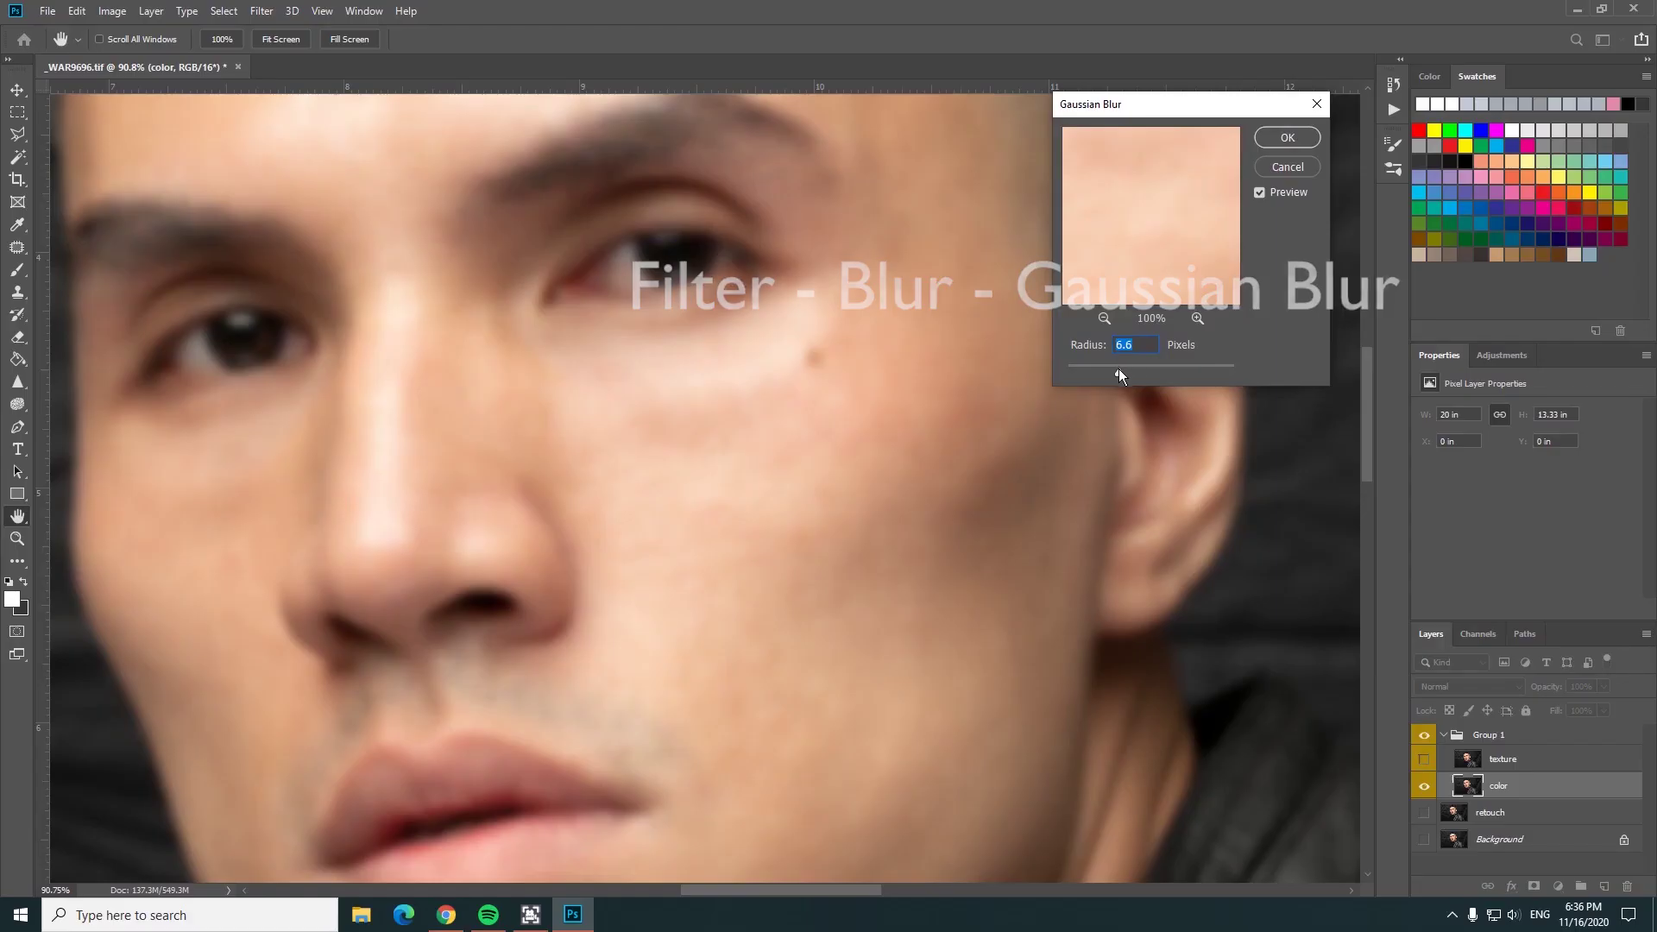
pyautogui.moveTo(1110, 371); pyautogui.dragTo(1084, 371)
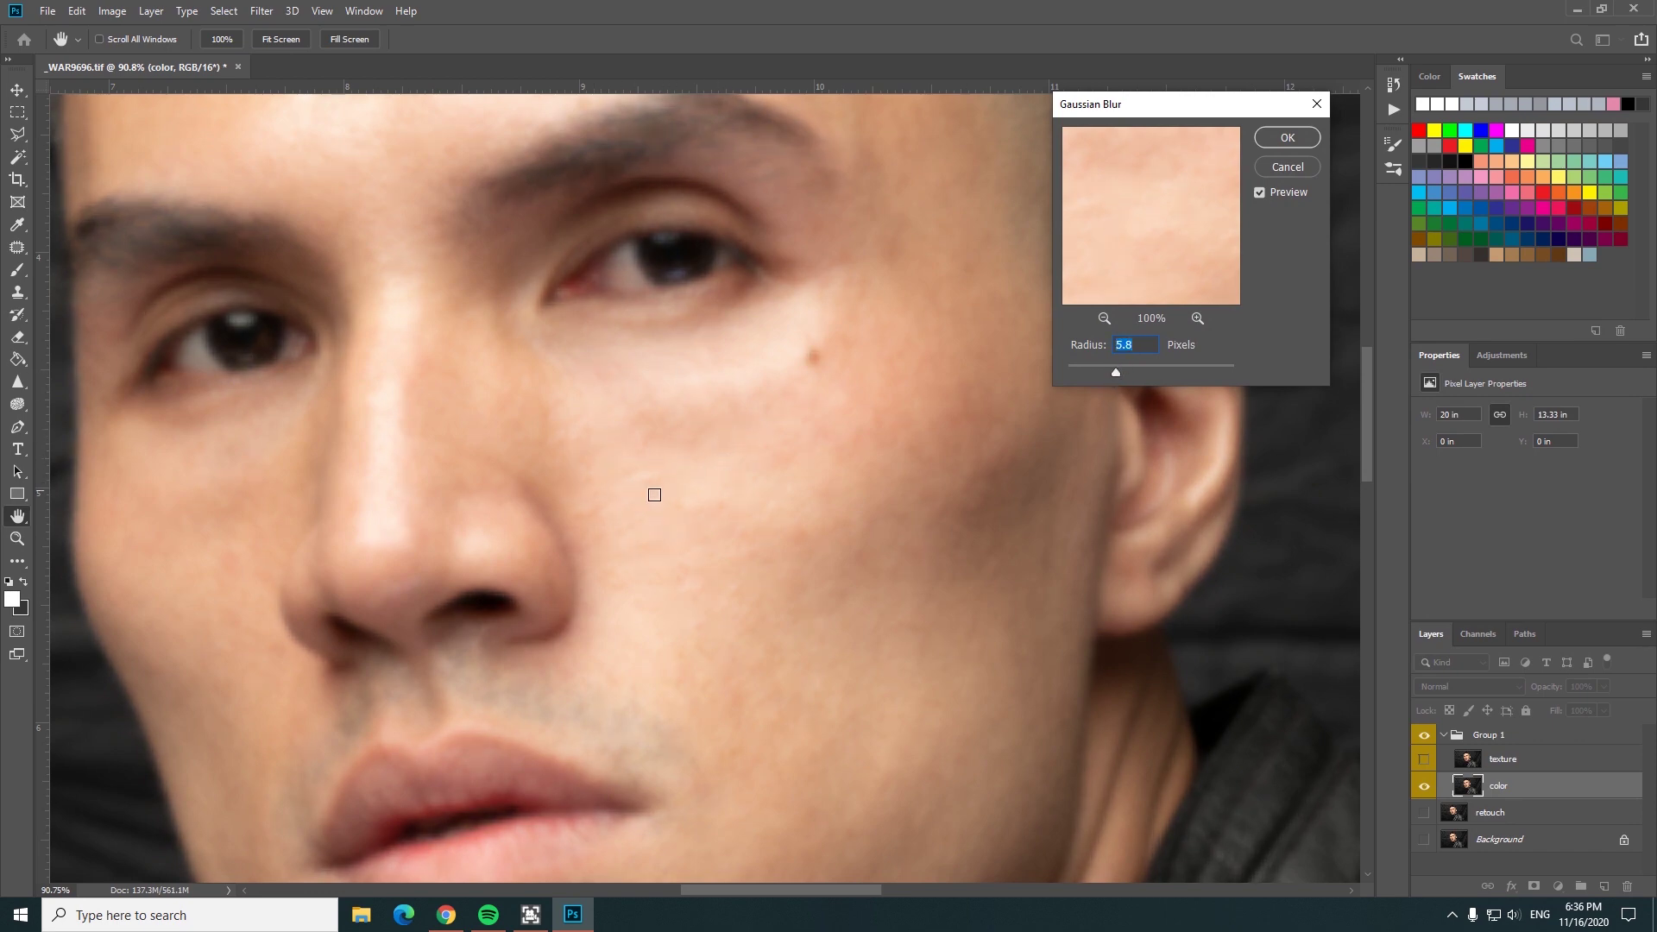
pyautogui.click(1286, 138)
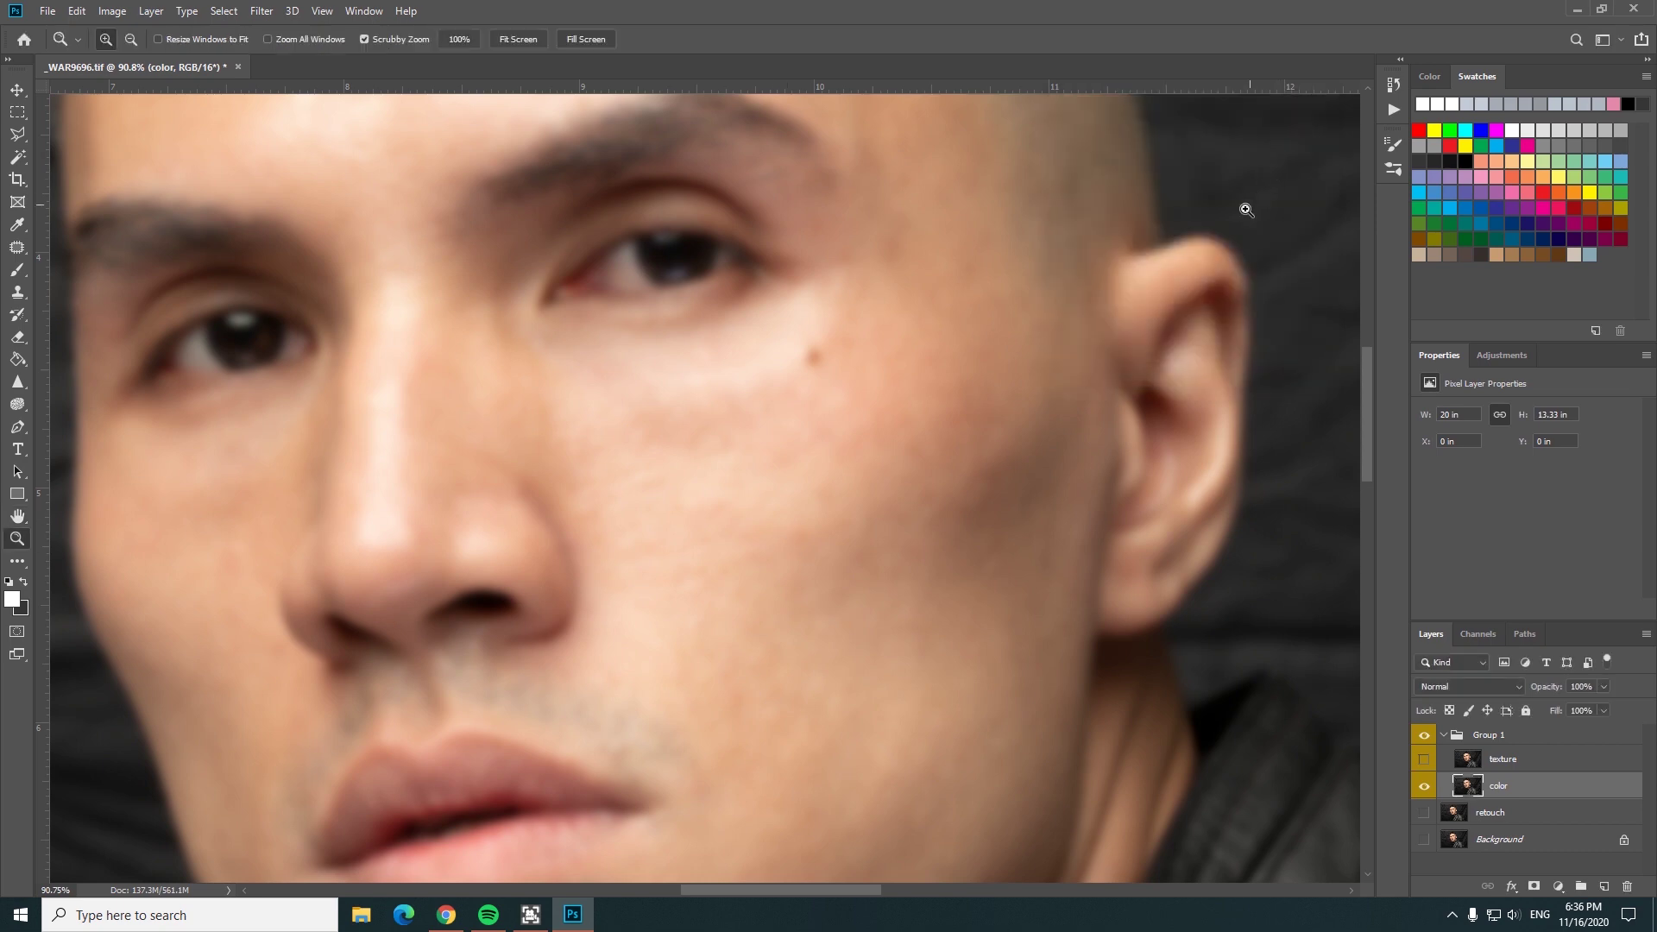
# - Subtract the color layer from texture via Apply Image (Subtract, Scale 1, Offset 128)
pyautogui.click(1511, 759)
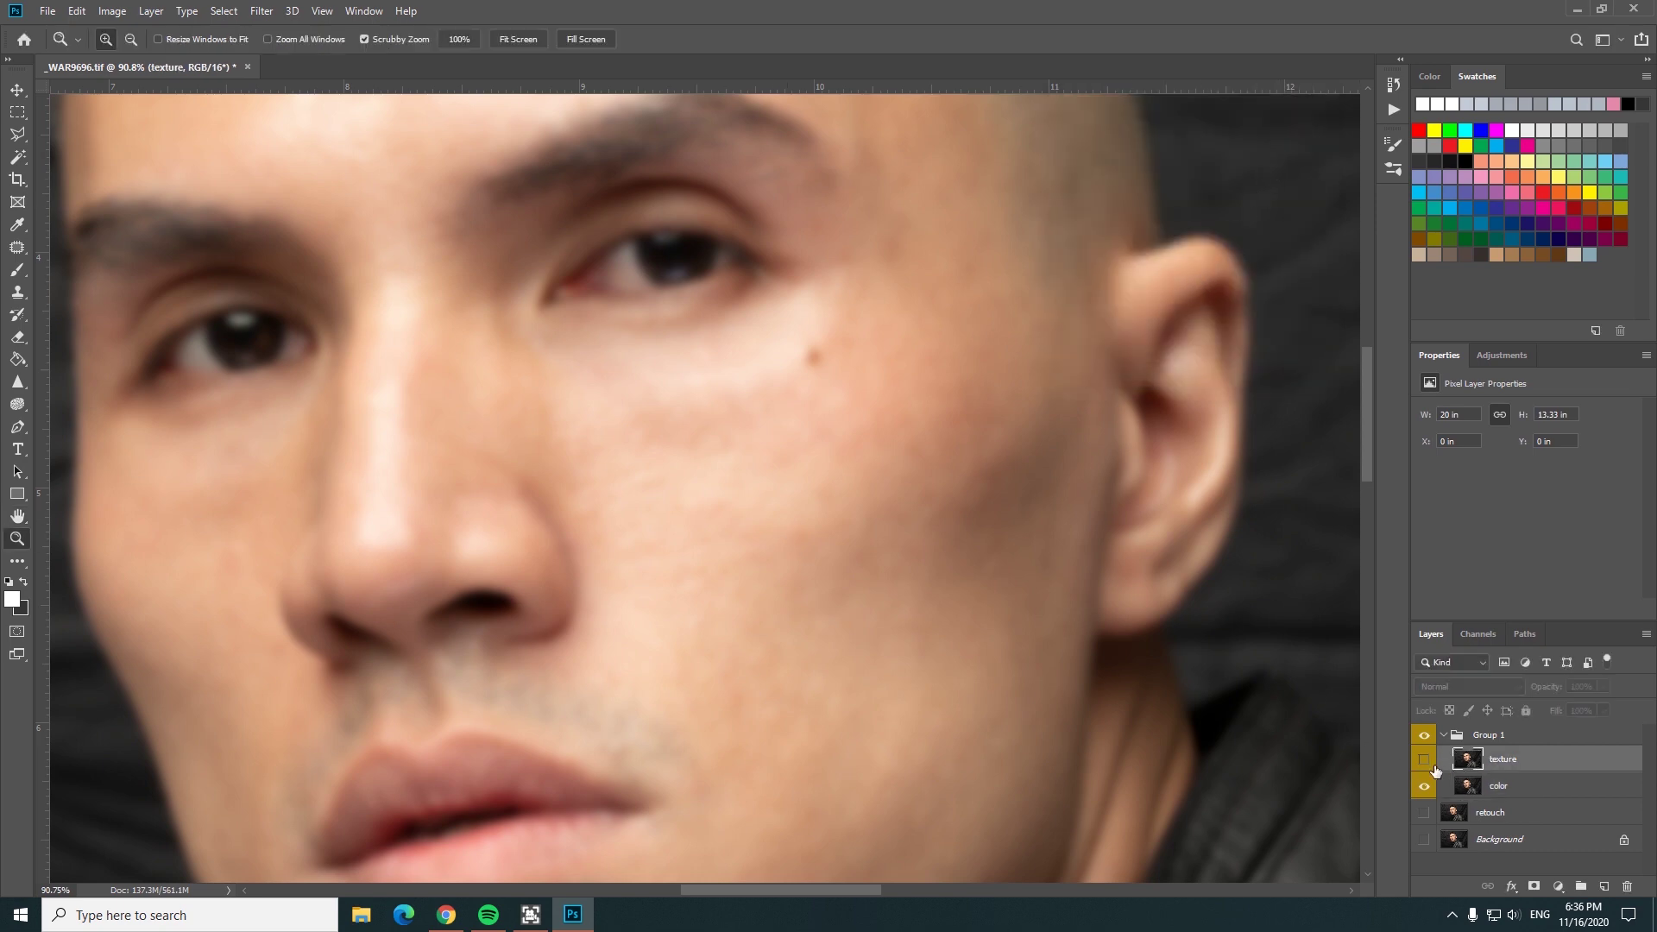
pyautogui.click(1424, 761)
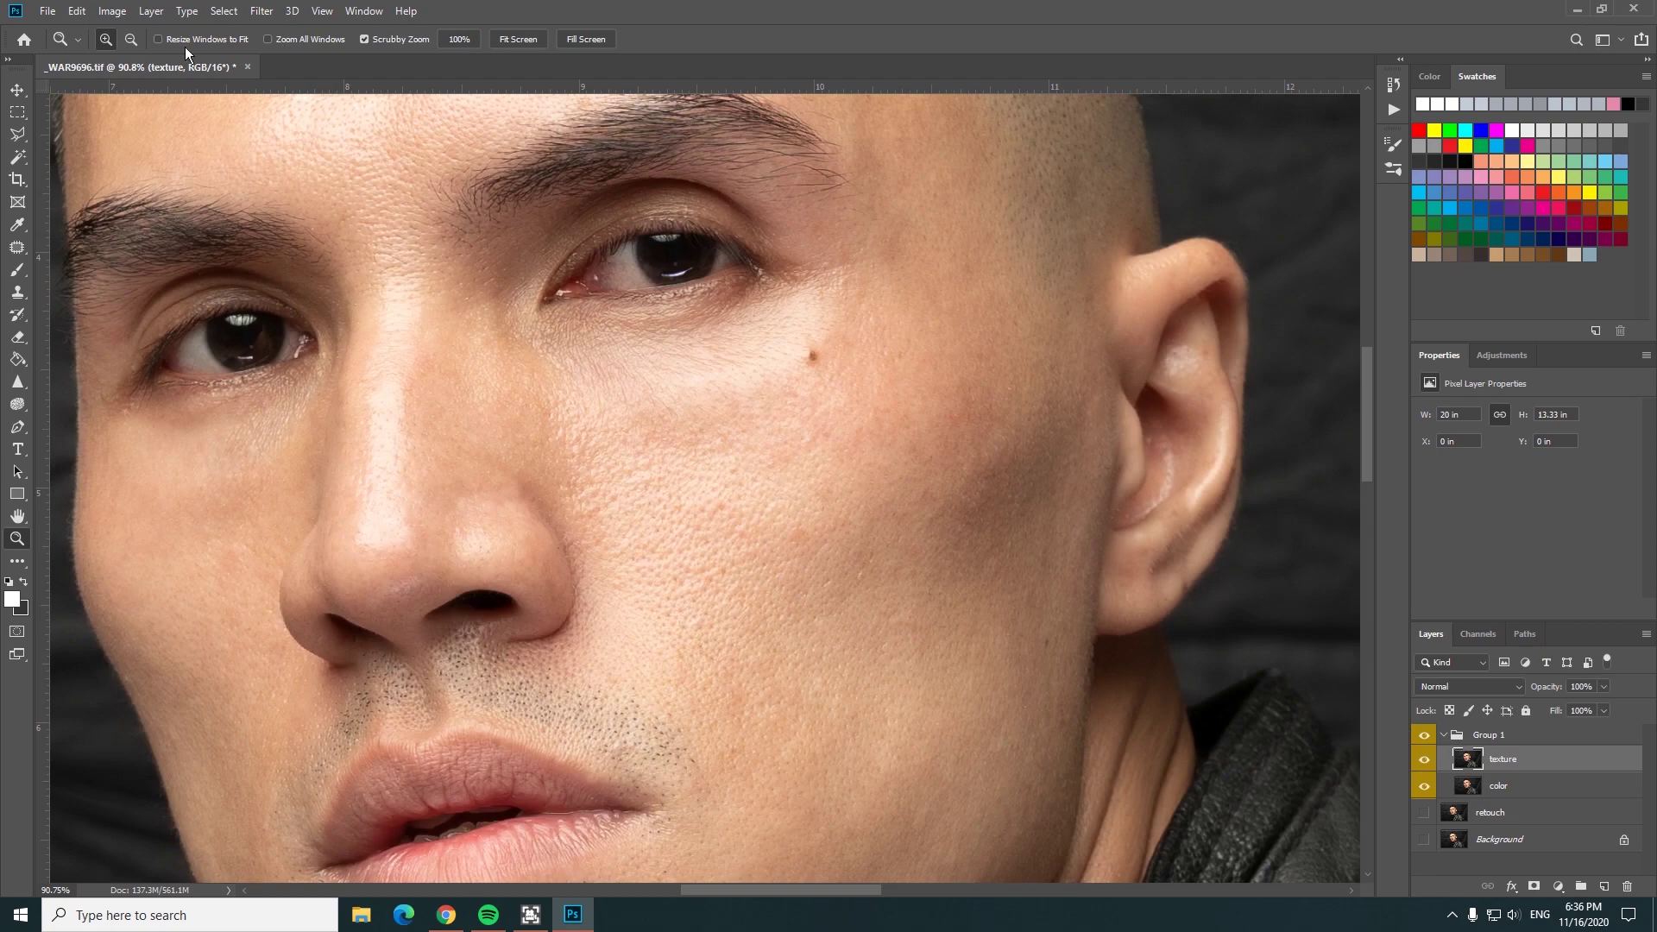
pyautogui.click(112, 12)
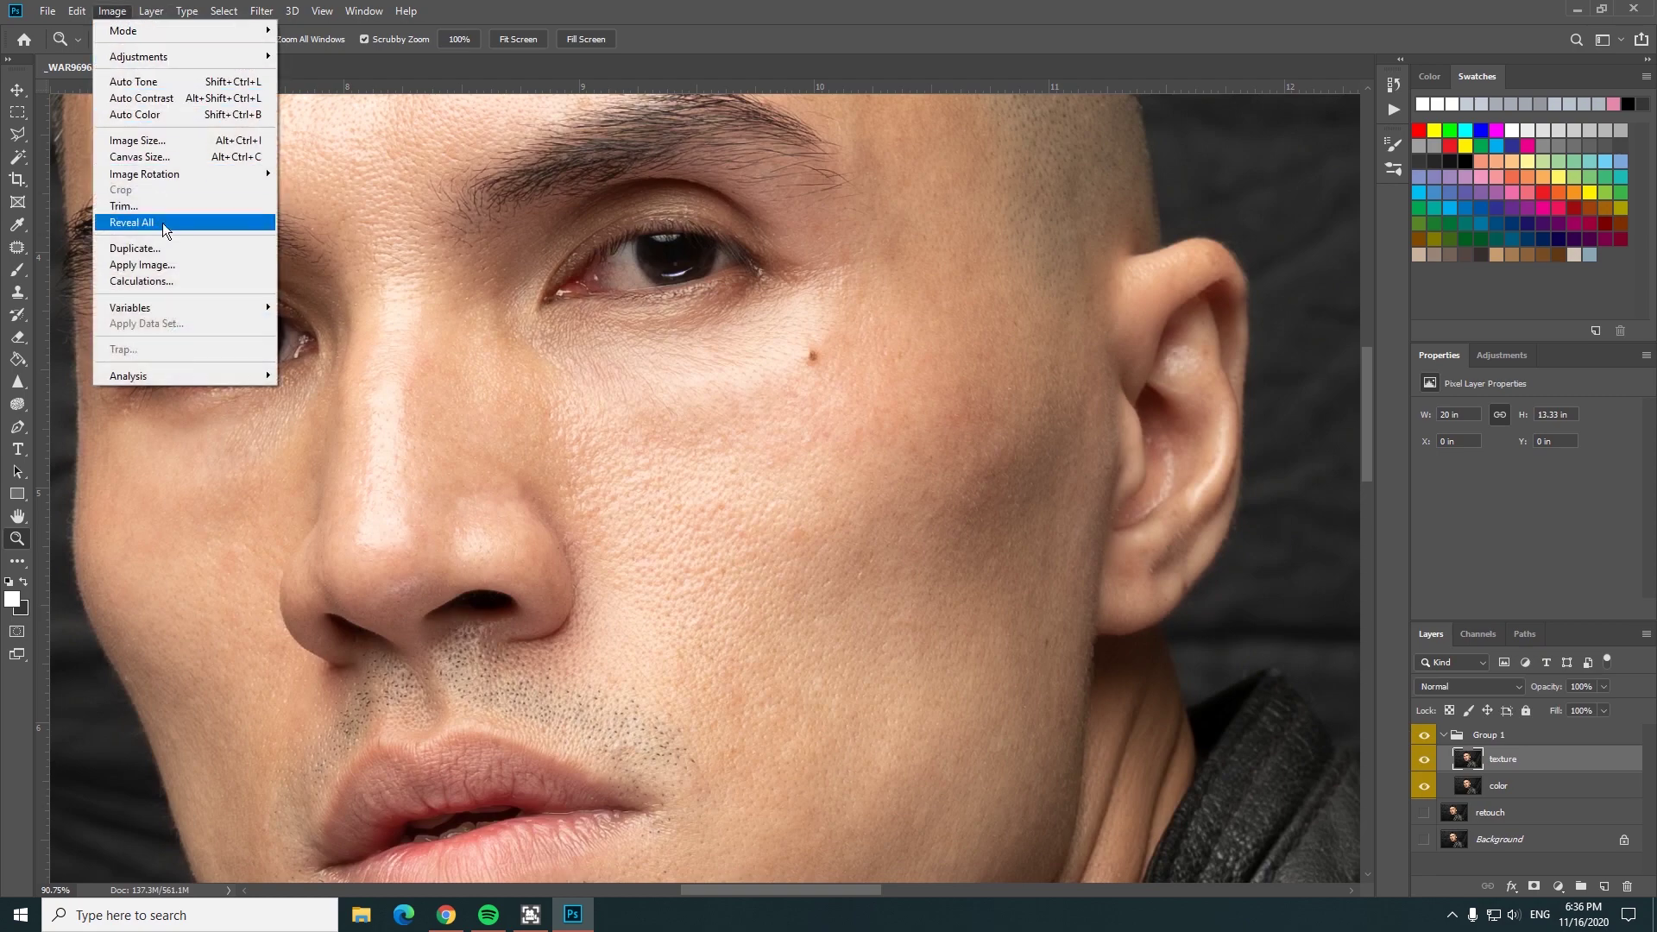
pyautogui.click(200, 264)
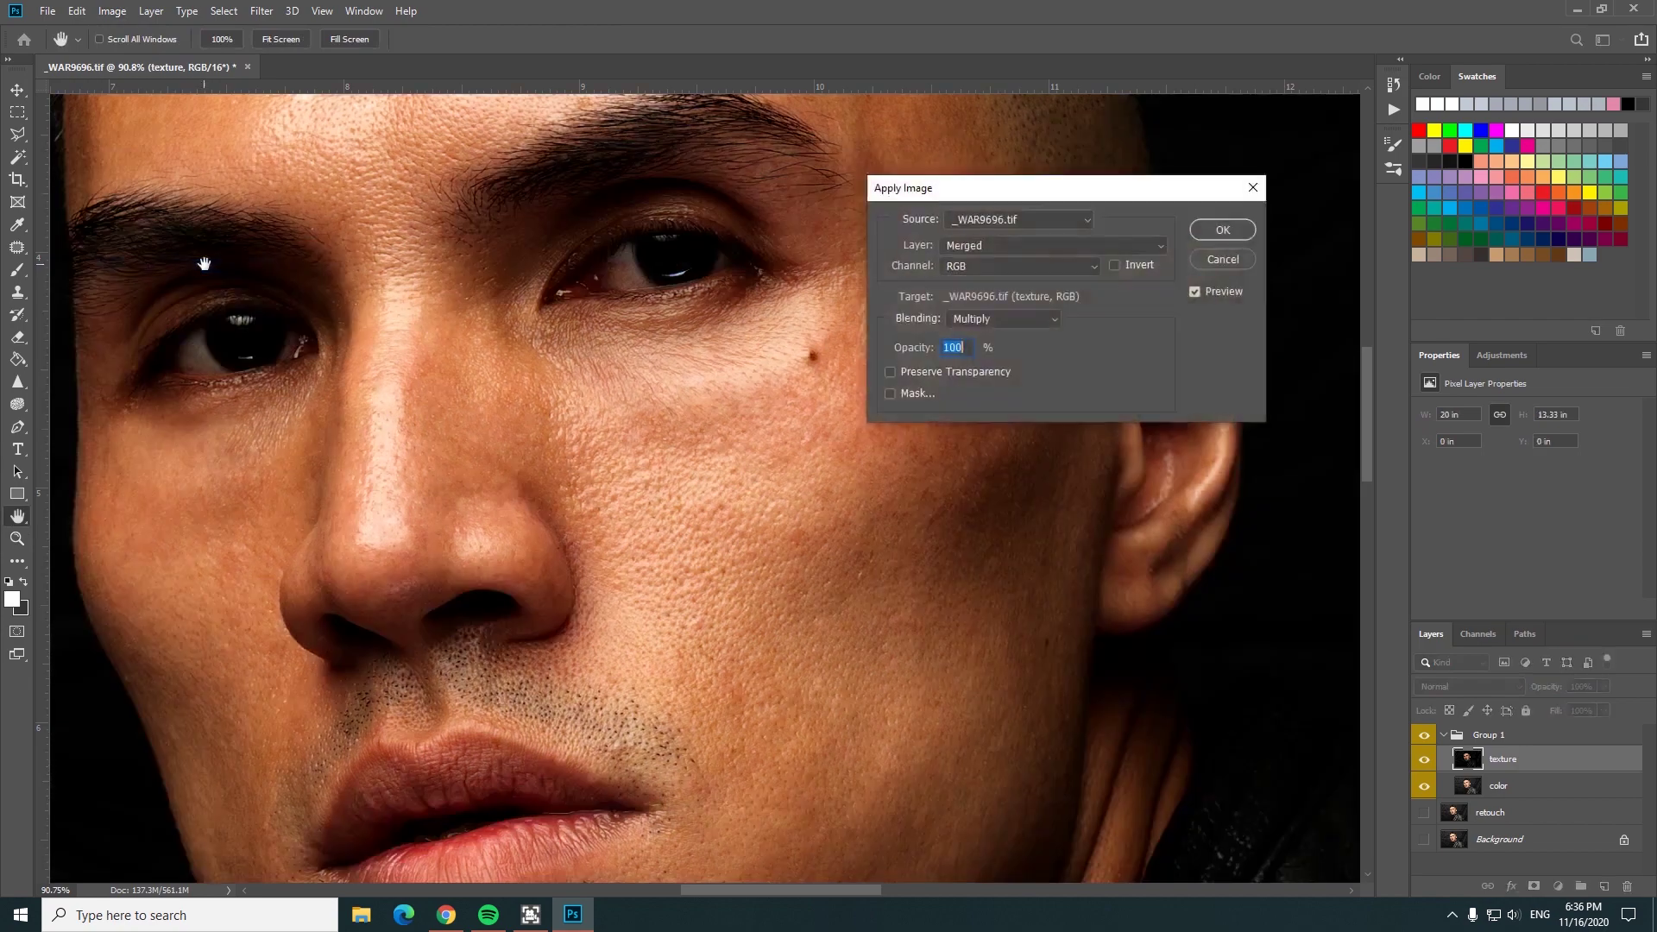
pyautogui.click(1079, 249)
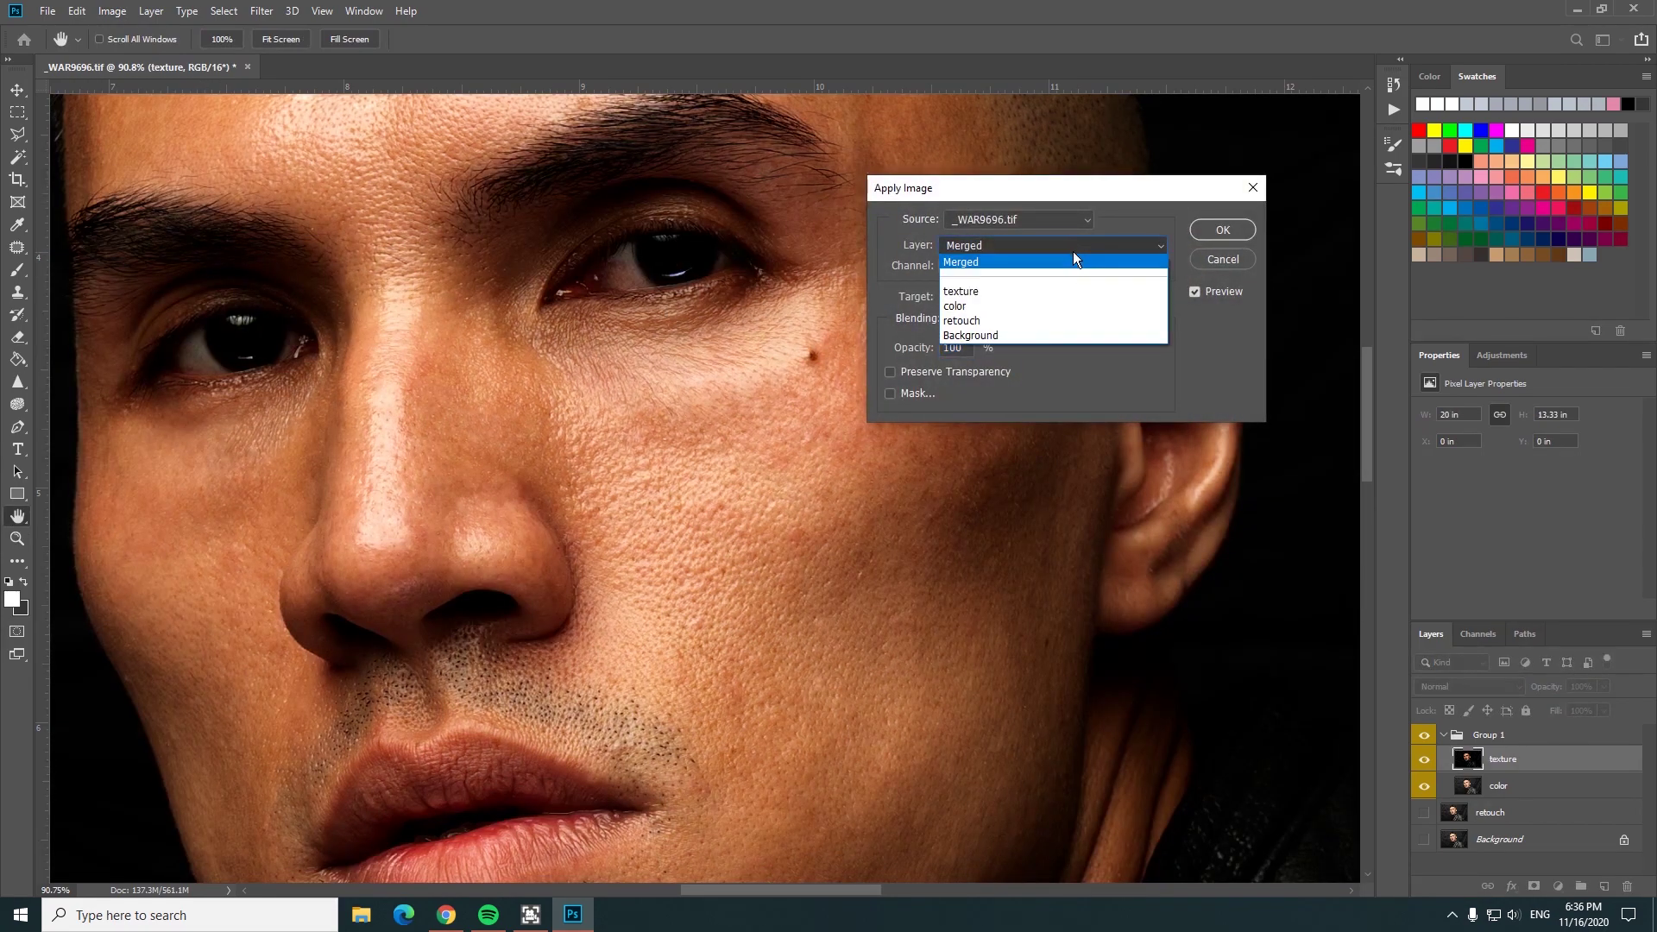
pyautogui.click(1003, 307)
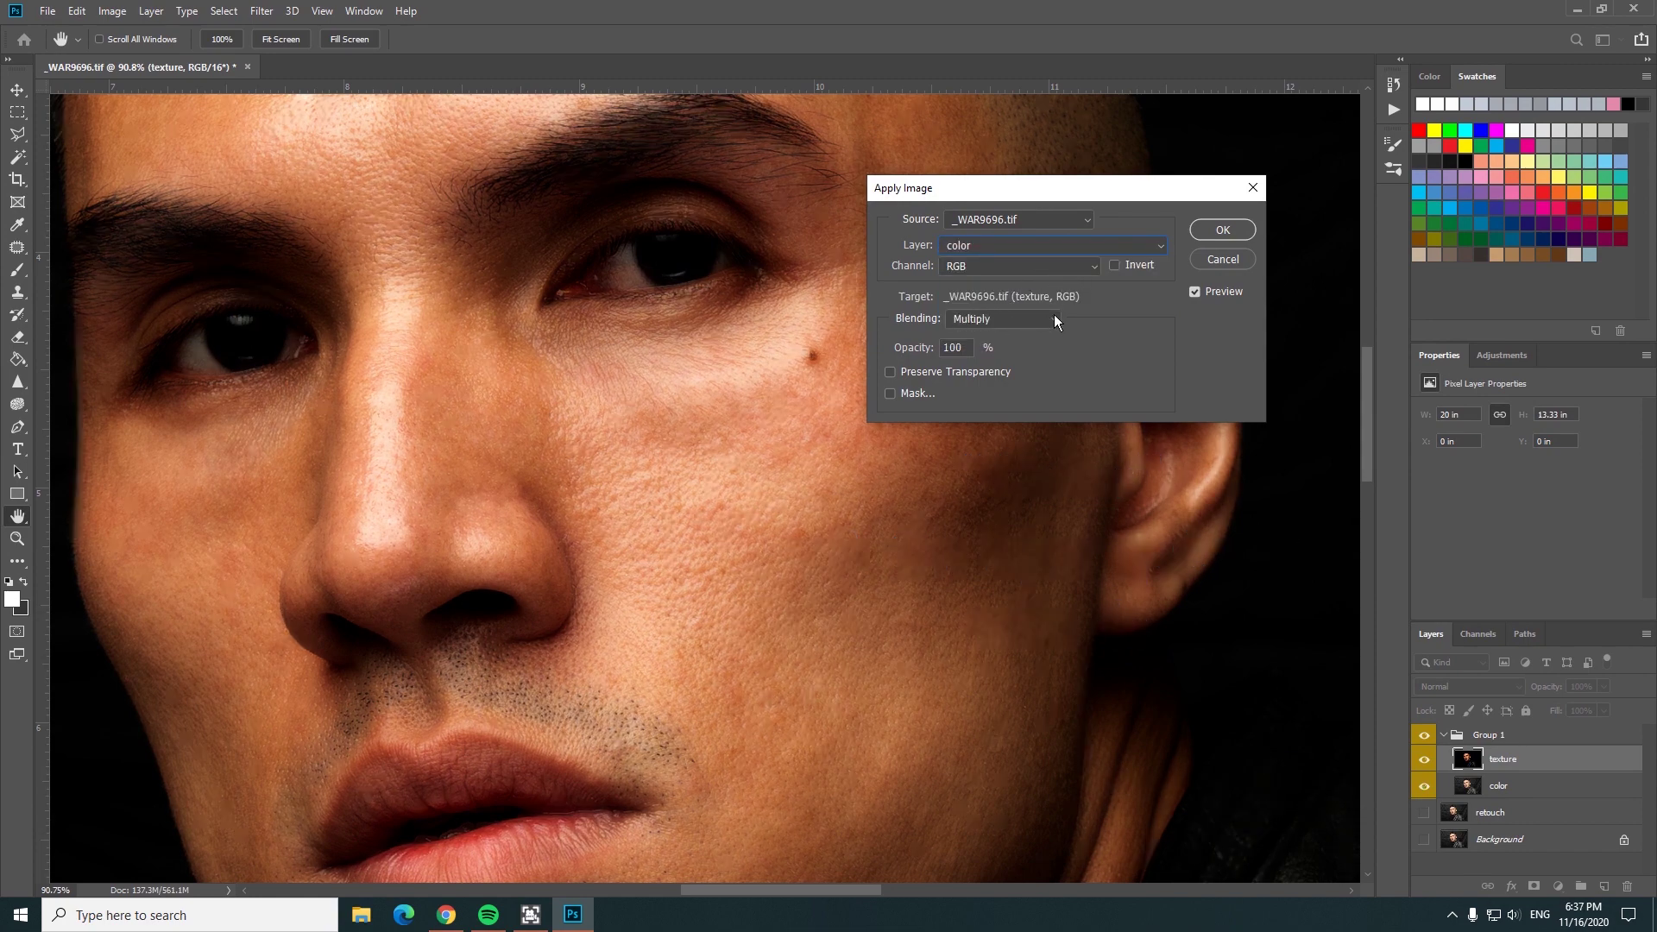
pyautogui.click(1052, 317)
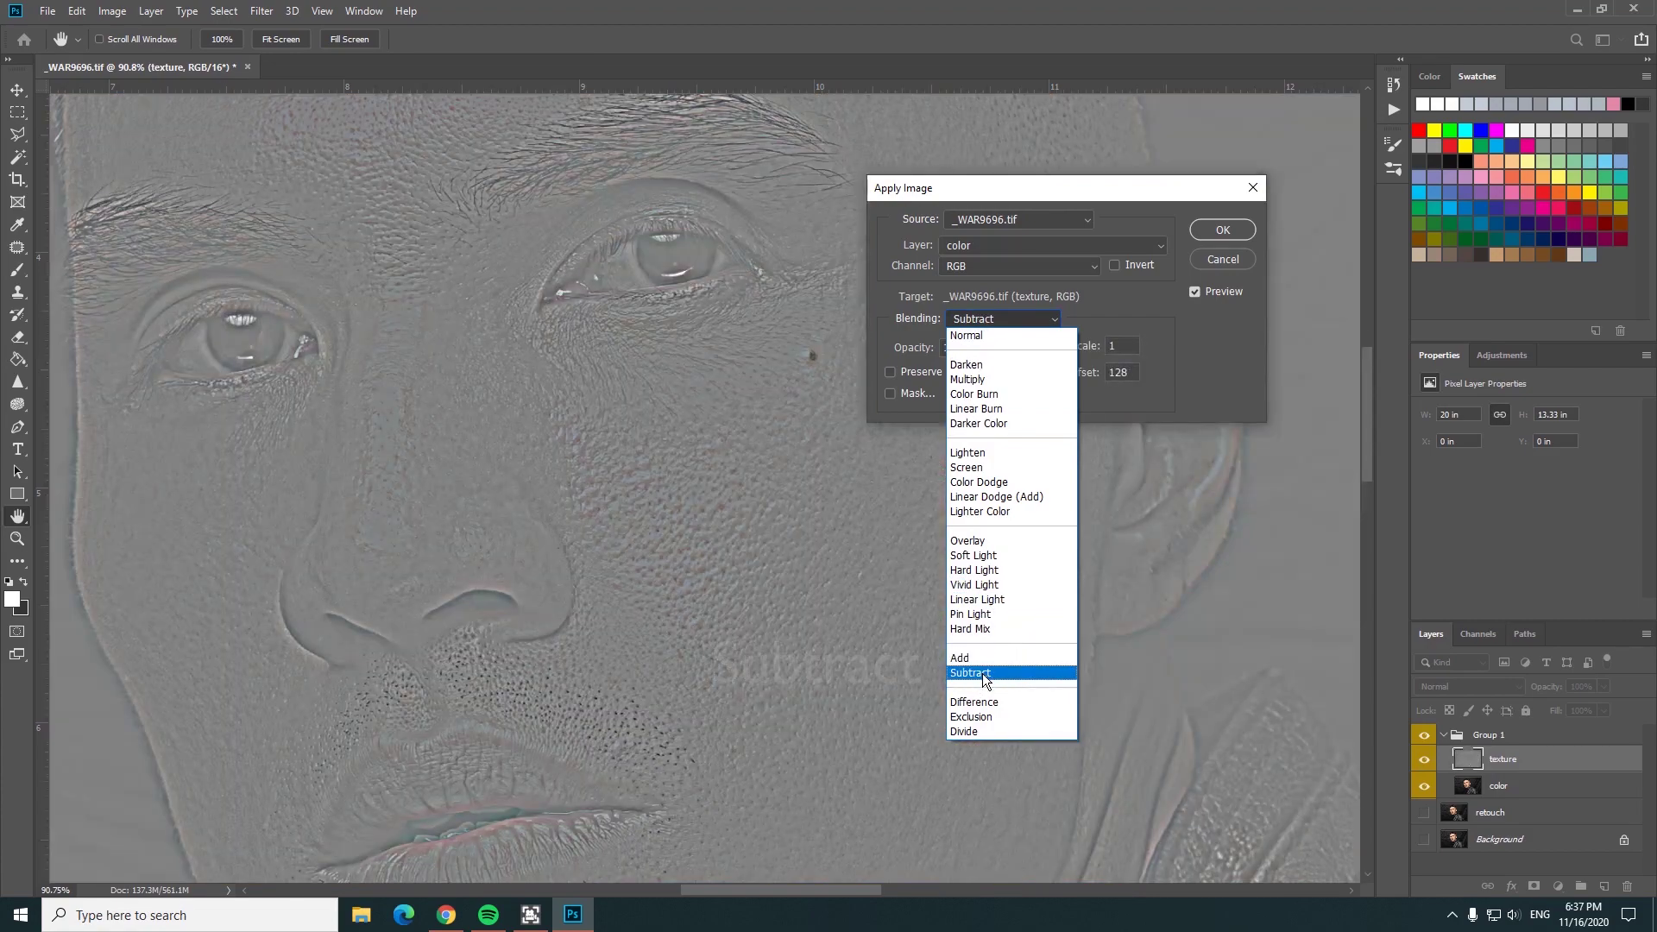
pyautogui.click(976, 674)
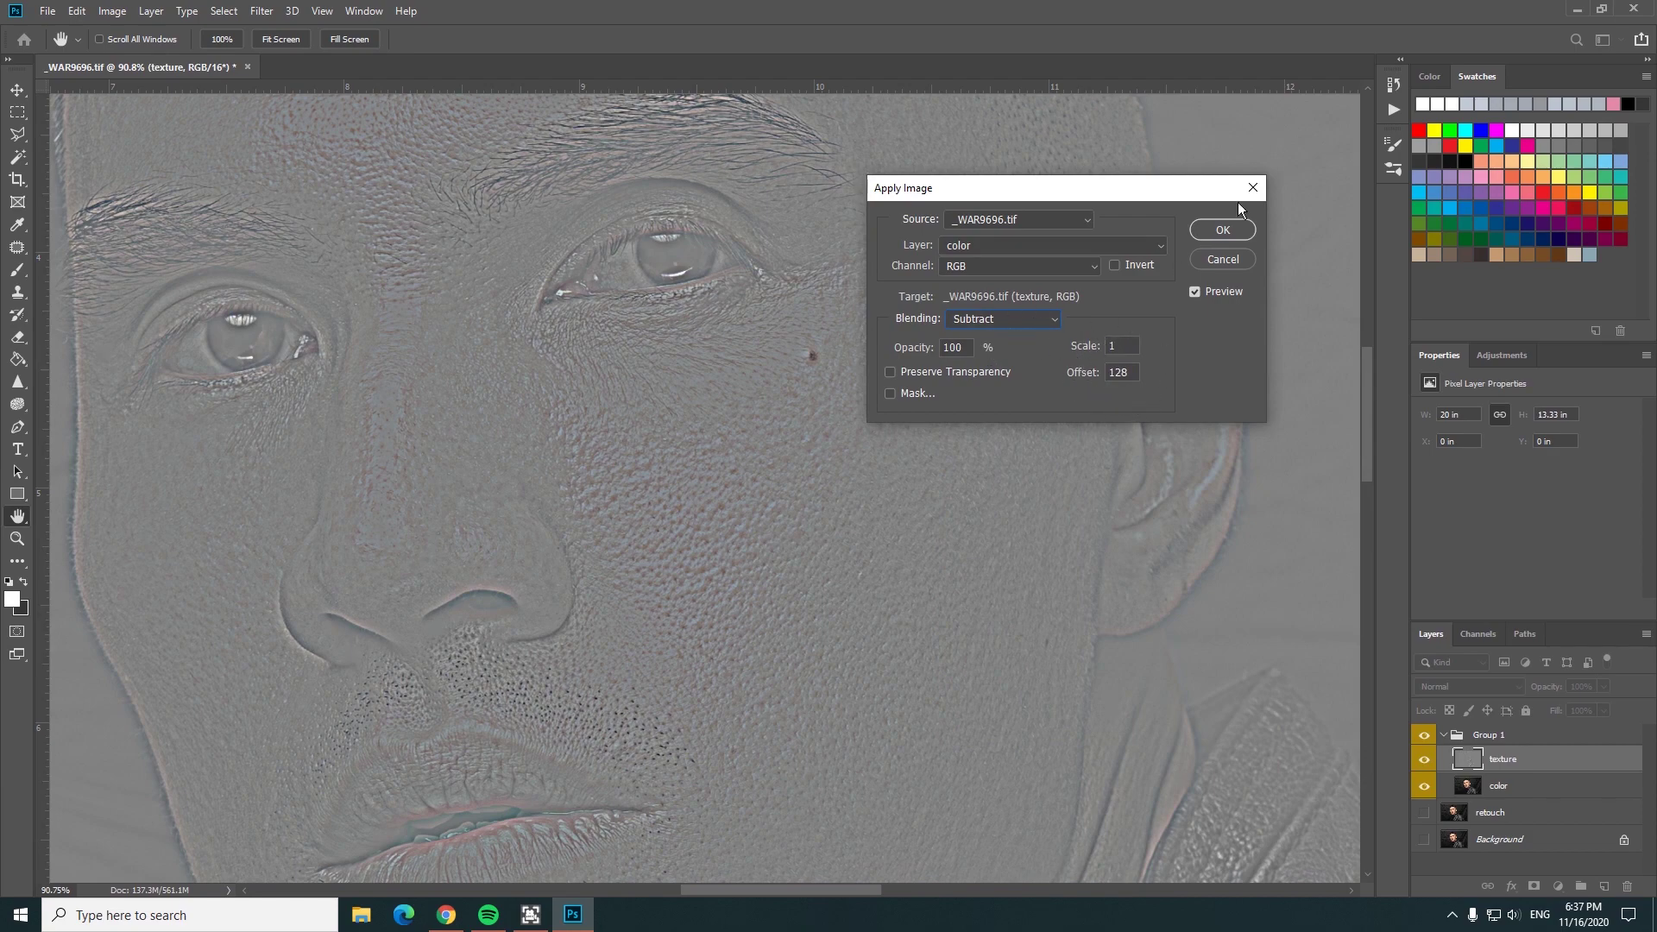
pyautogui.click(1223, 229)
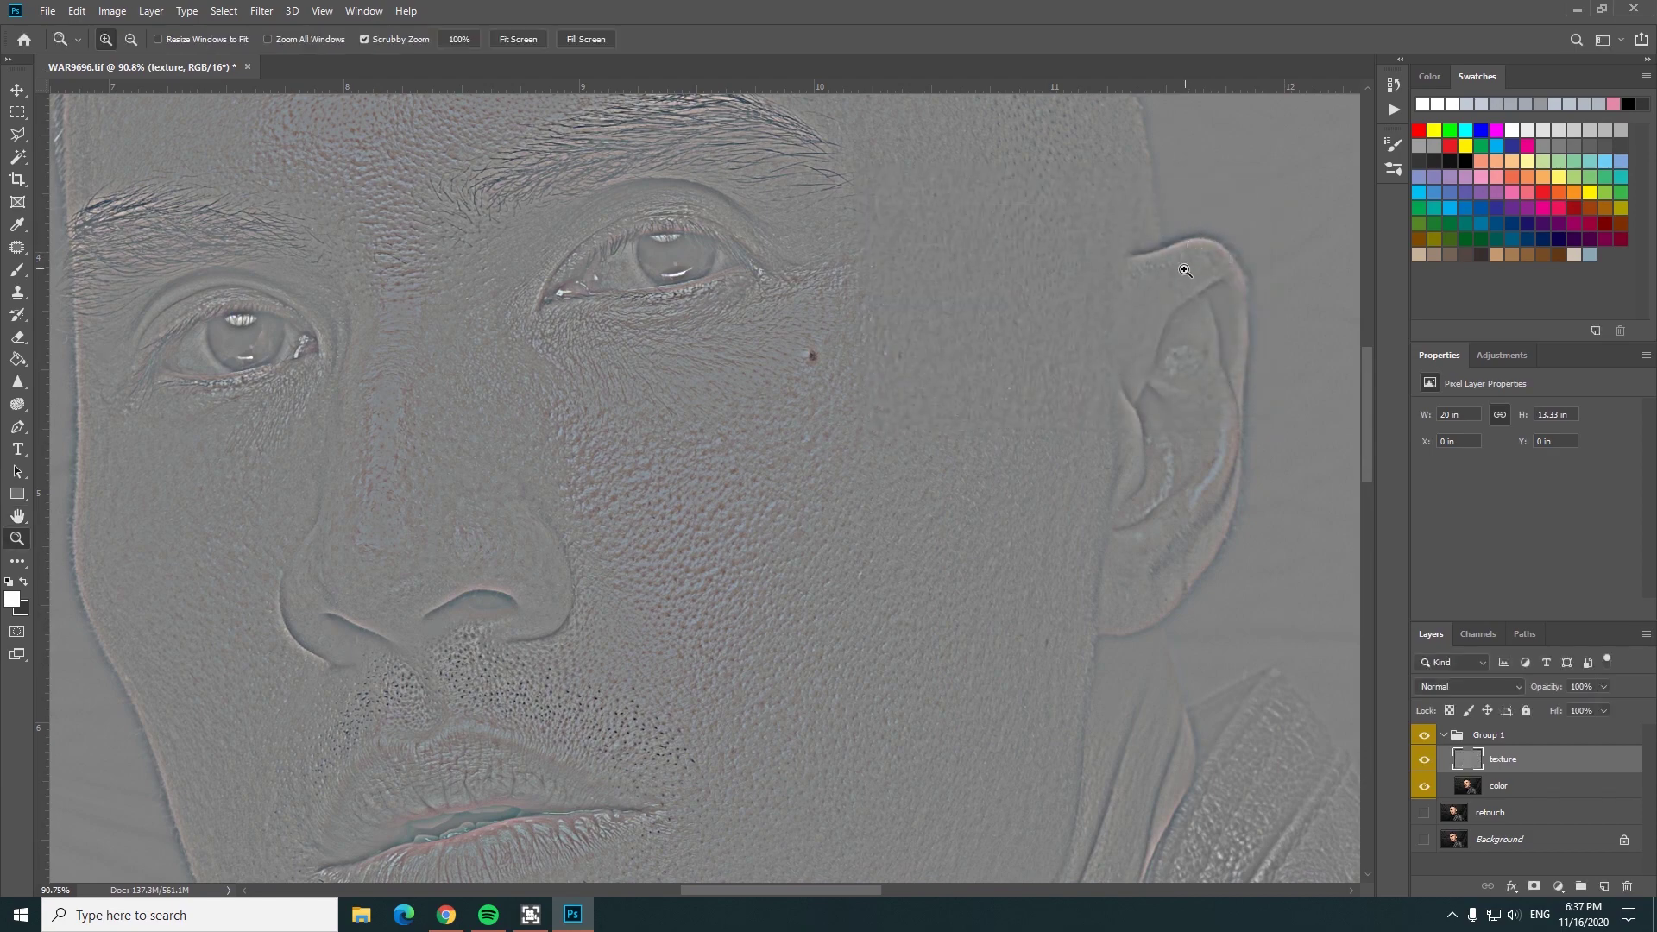
pyautogui.moveTo(1108, 346); pyautogui.dragTo(1115, 406)
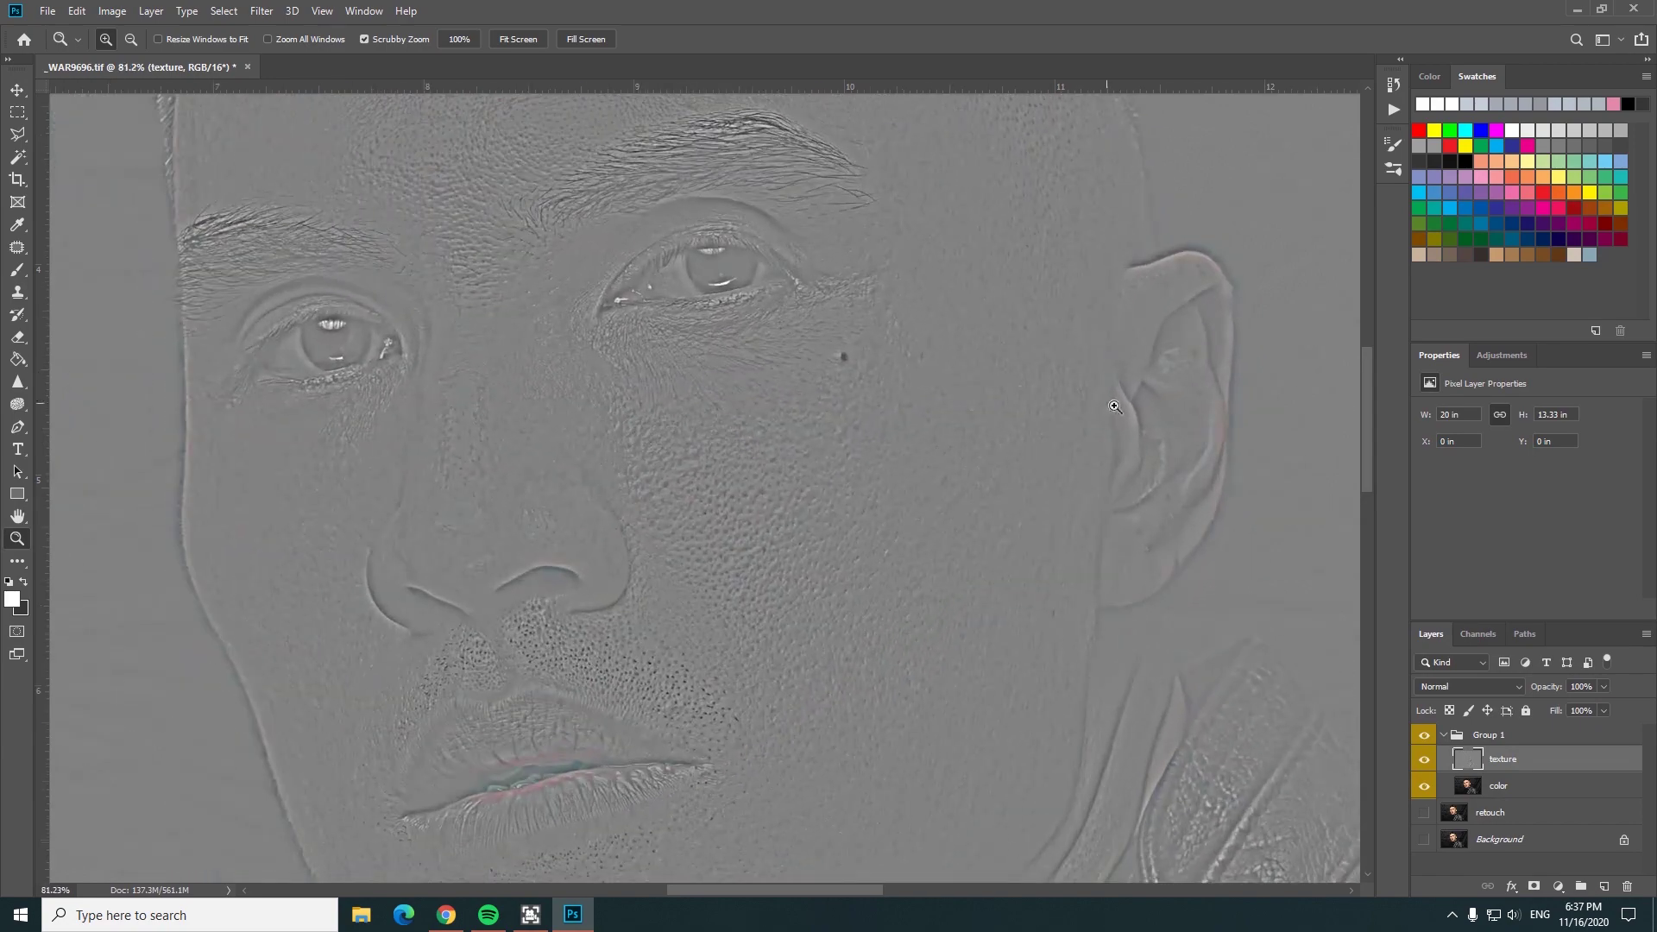
pyautogui.click(1424, 735)
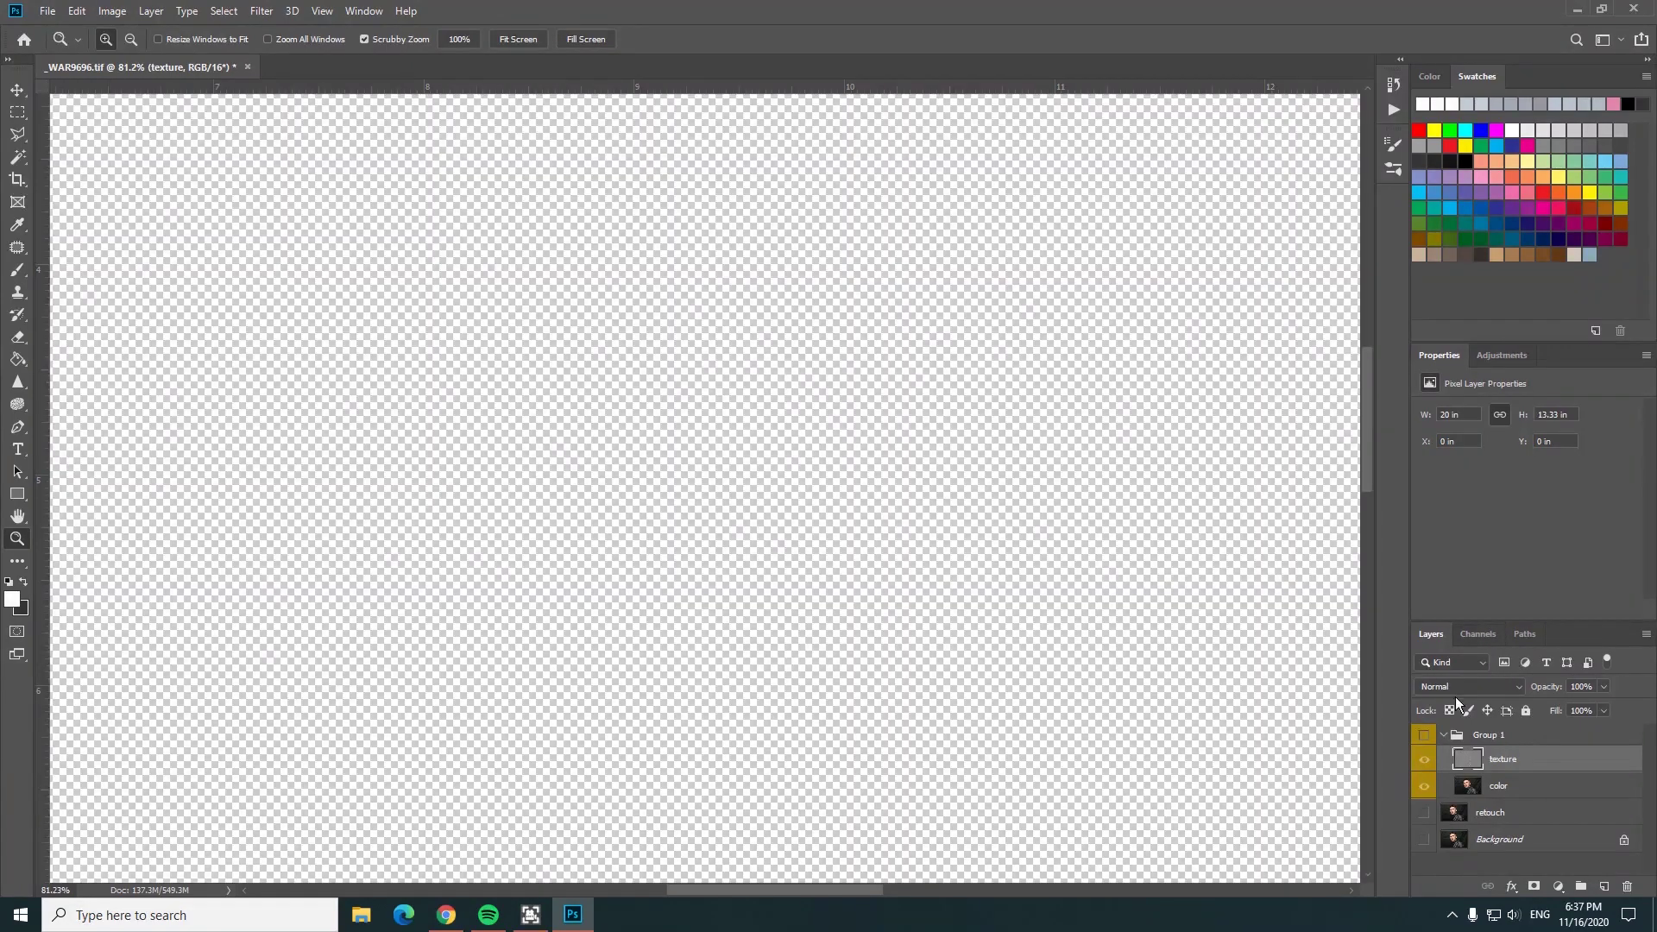
# - Set the texture layer to Linear Light blending at 50% opacity
pyautogui.click(1424, 735)
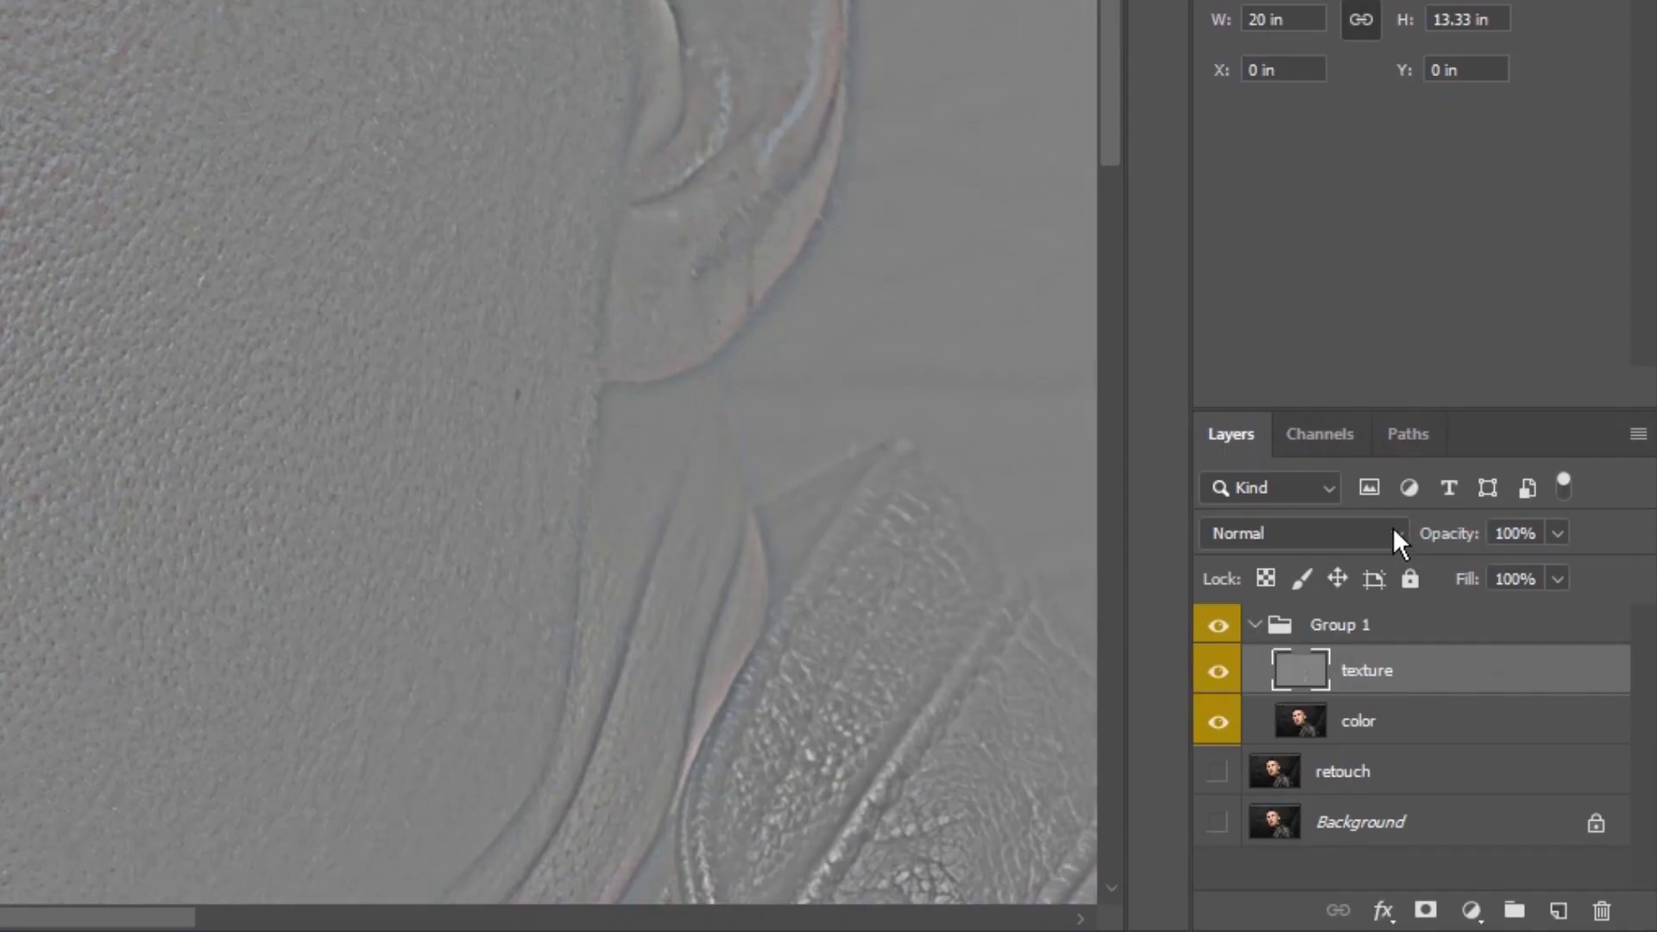
pyautogui.click(1516, 688)
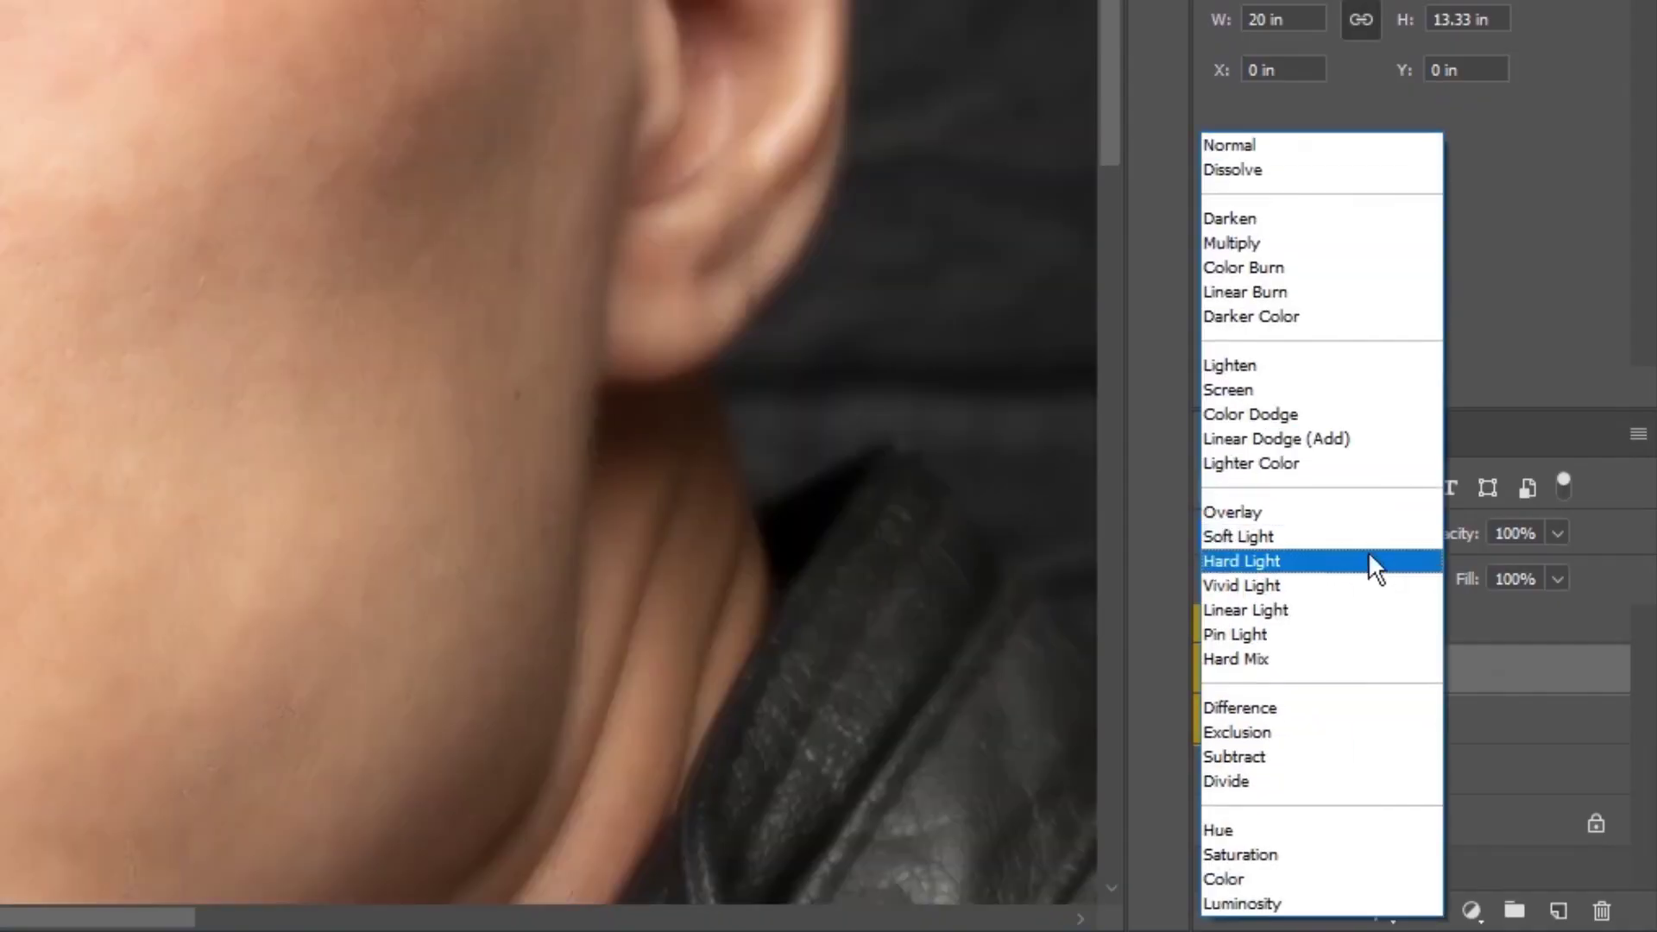
pyautogui.click(1303, 607)
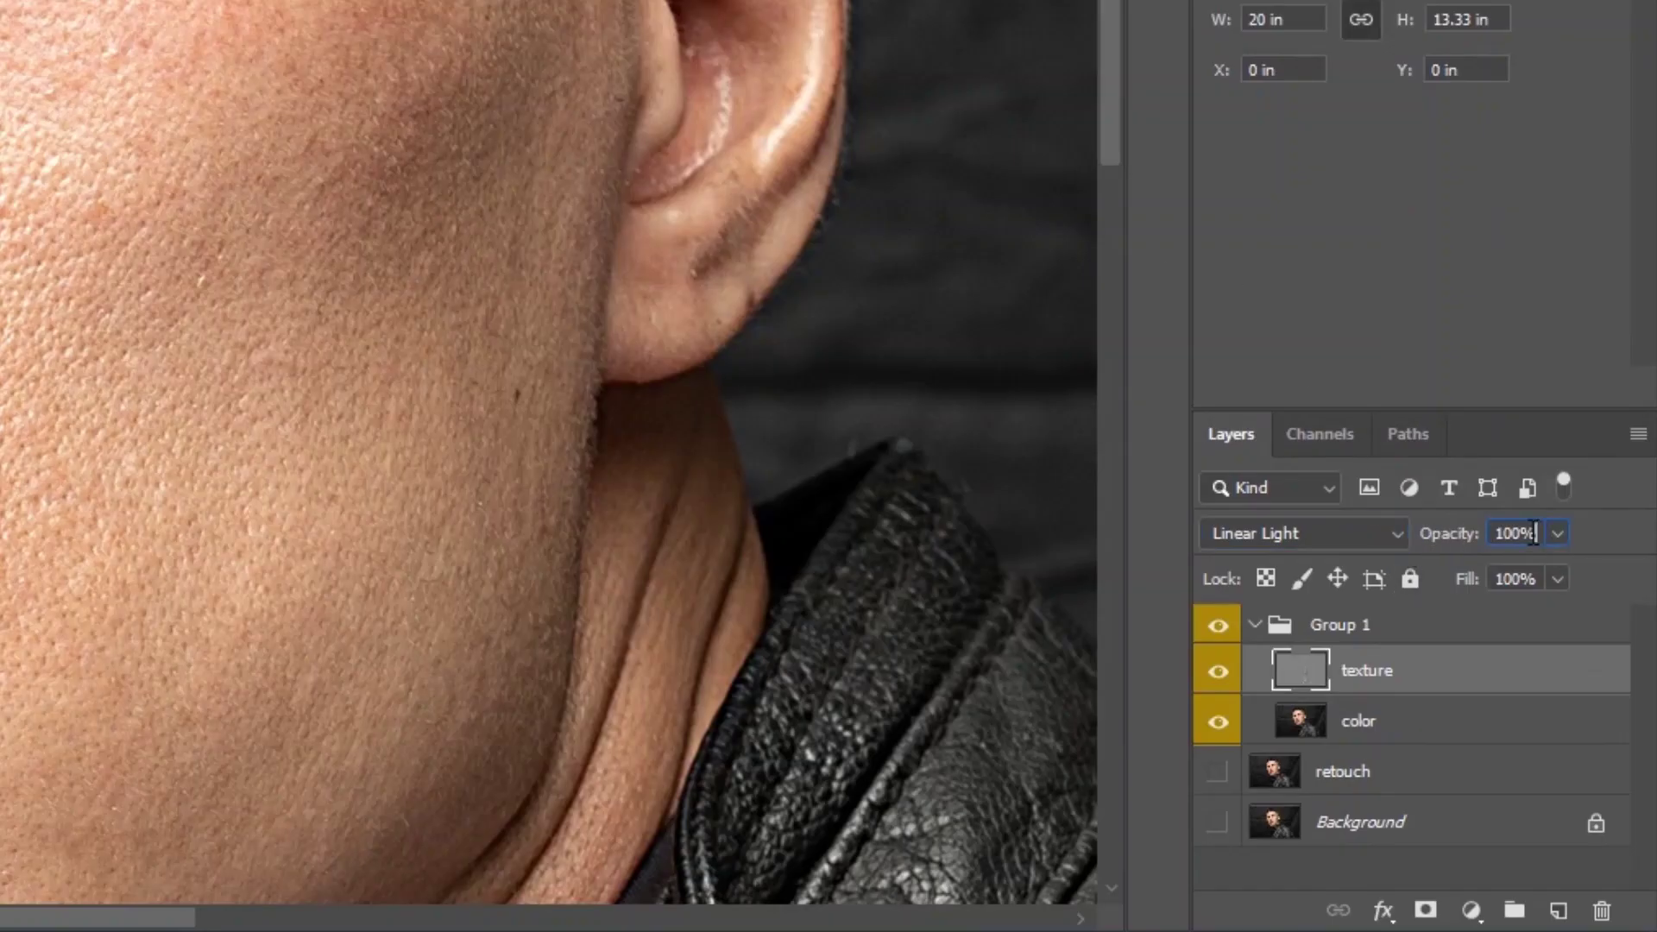
pyautogui.write('50')
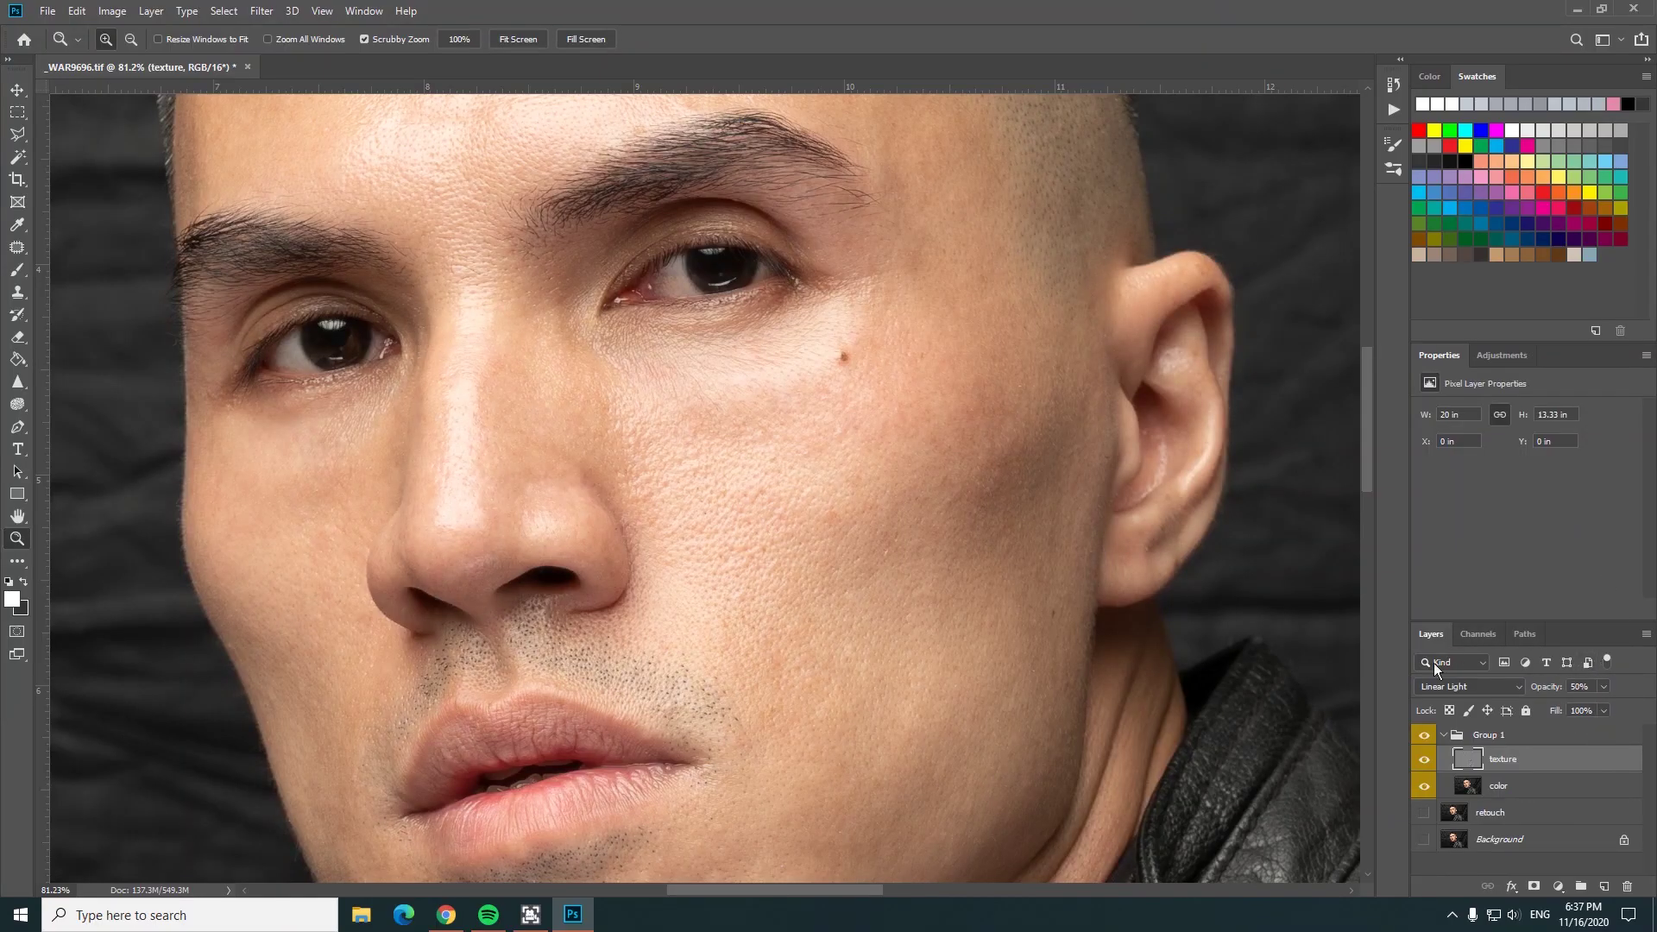
# - Toggle the texture and color layers on and off to compare the skin
pyautogui.moveTo(725, 405); pyautogui.dragTo(981, 497)
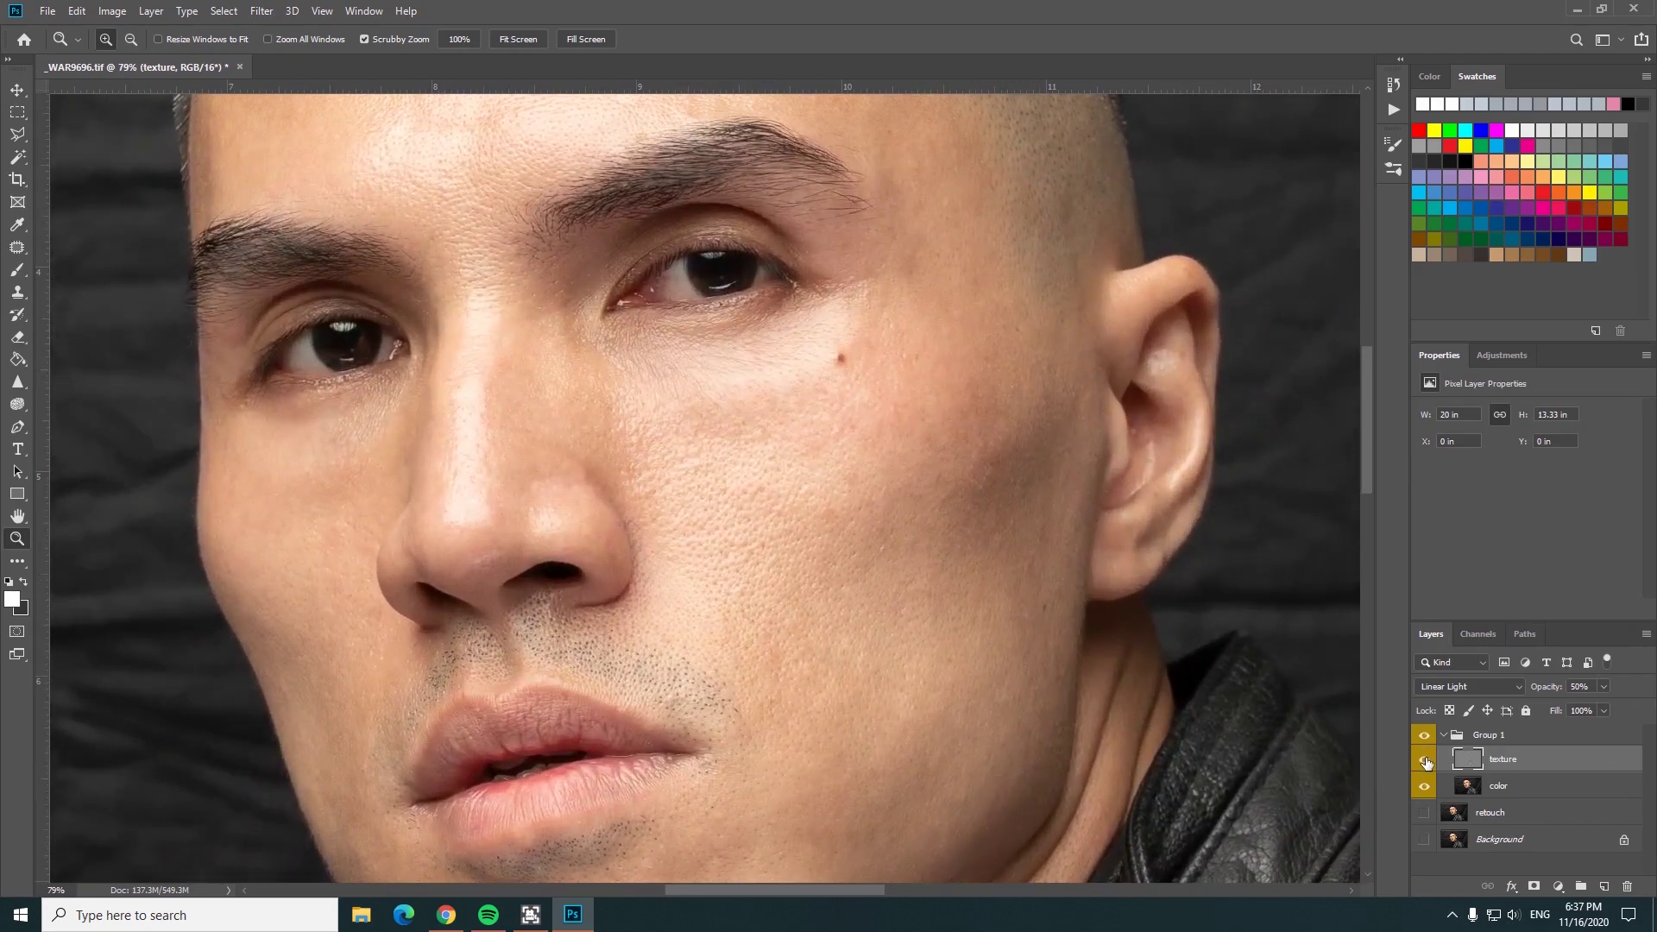
pyautogui.click(1424, 759)
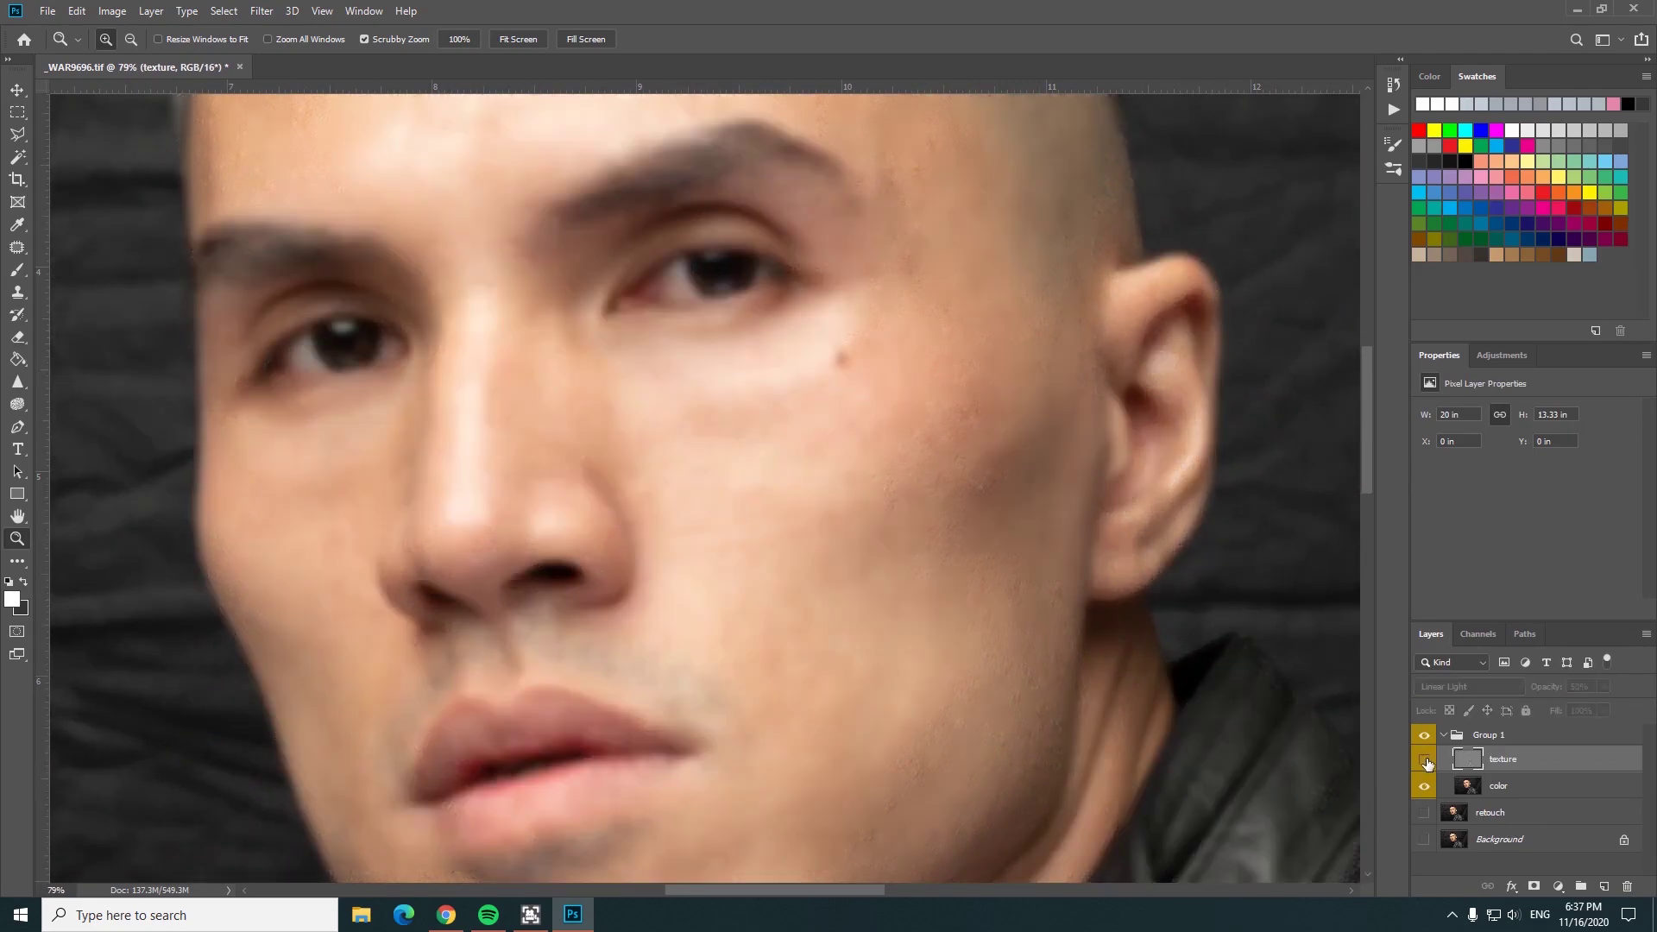
pyautogui.click(1424, 759)
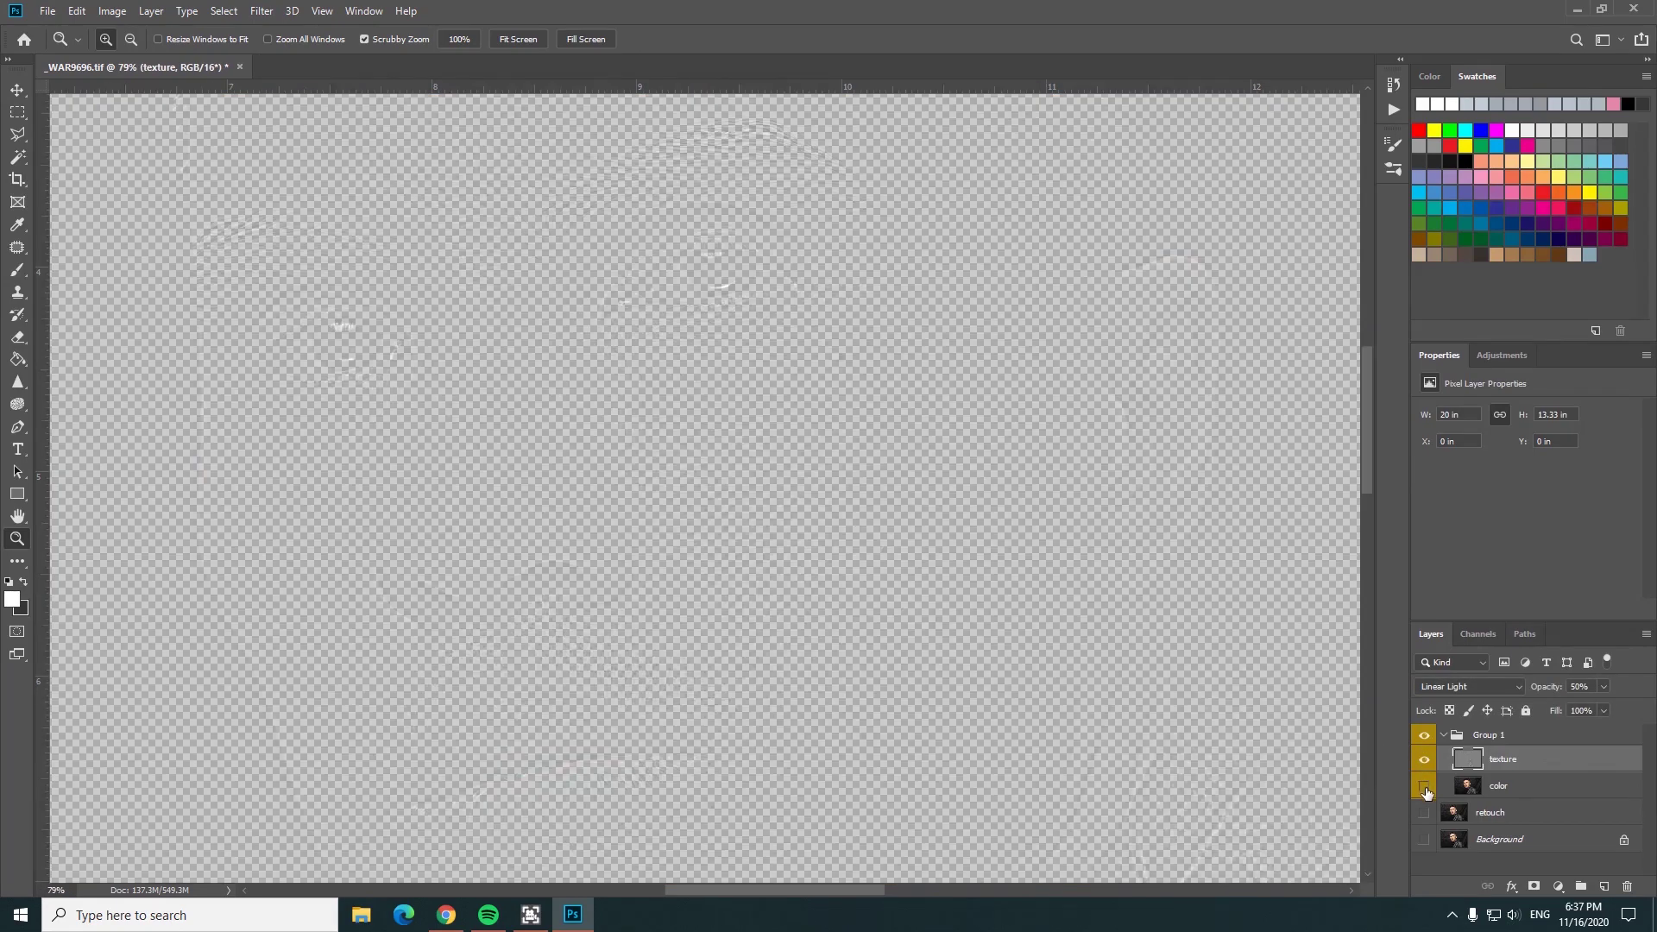
pyautogui.click(1426, 785)
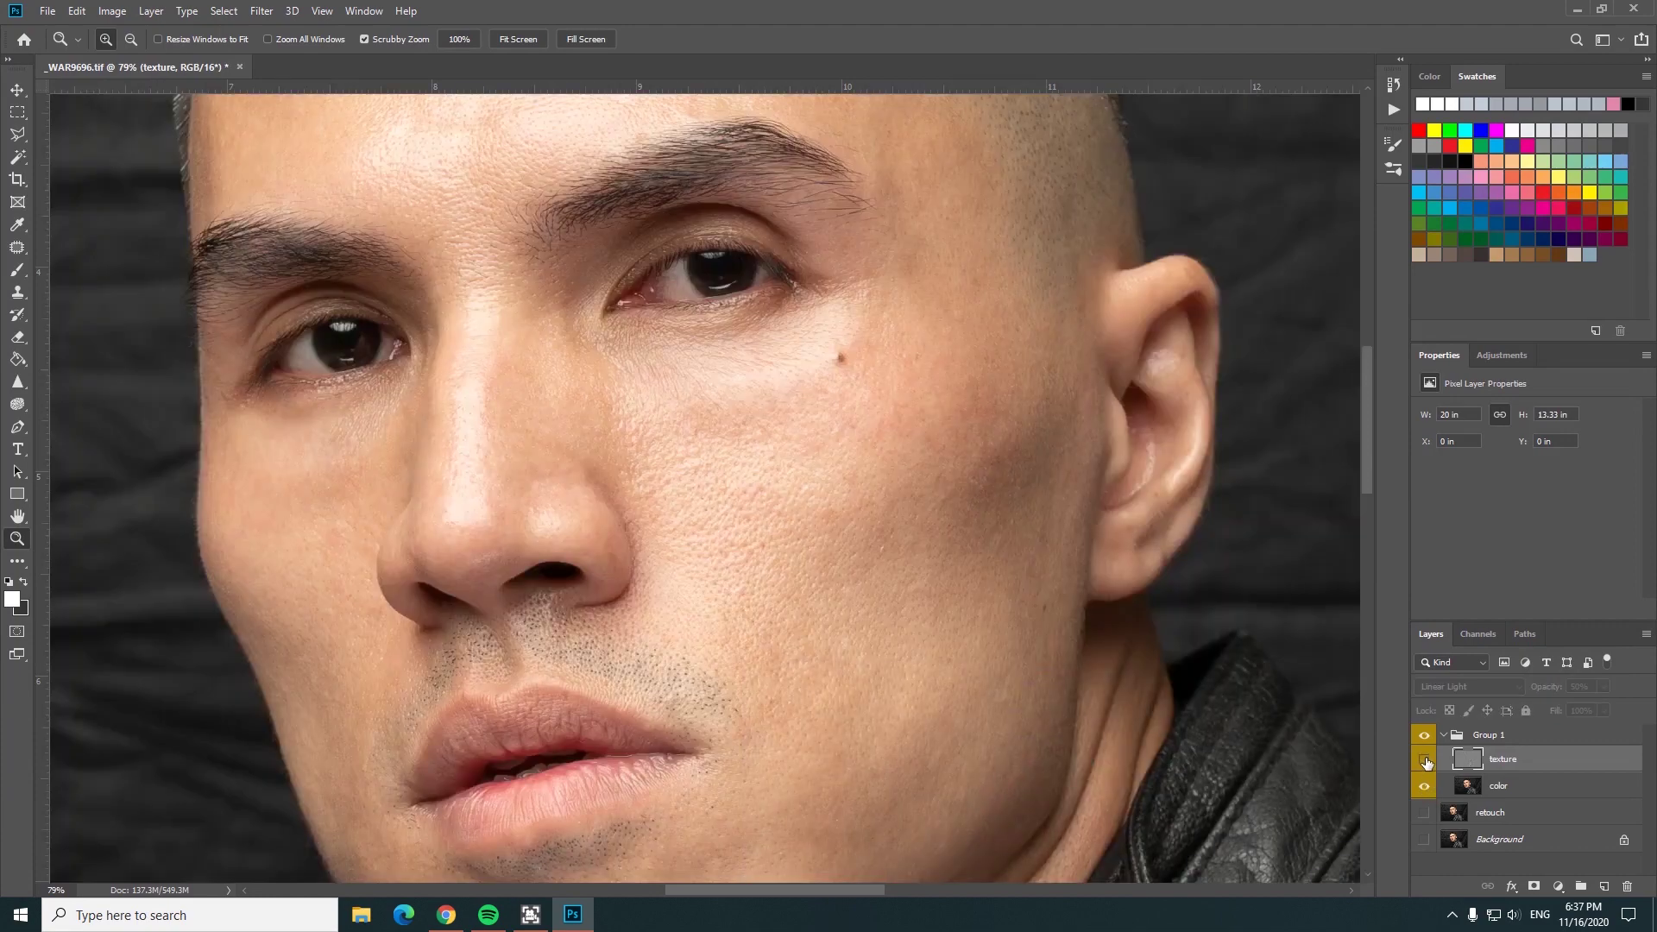
pyautogui.click(1423, 759)
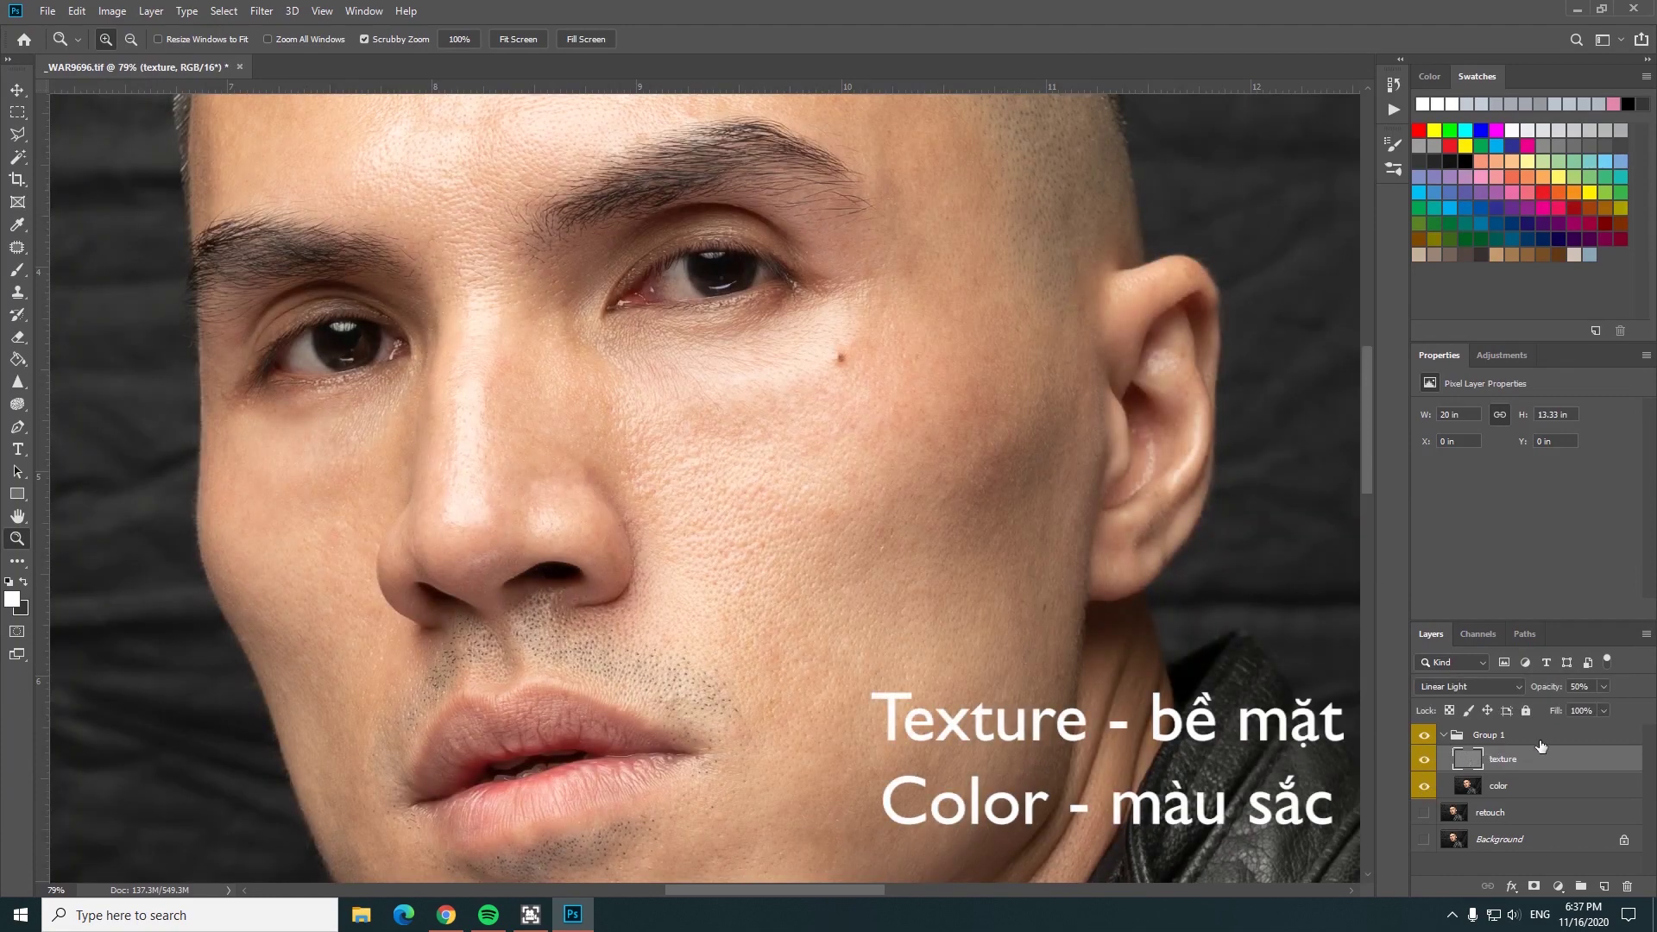
# - Add an empty layer above color and set the foreground to the sampled light cheek tone
pyautogui.click(1511, 787)
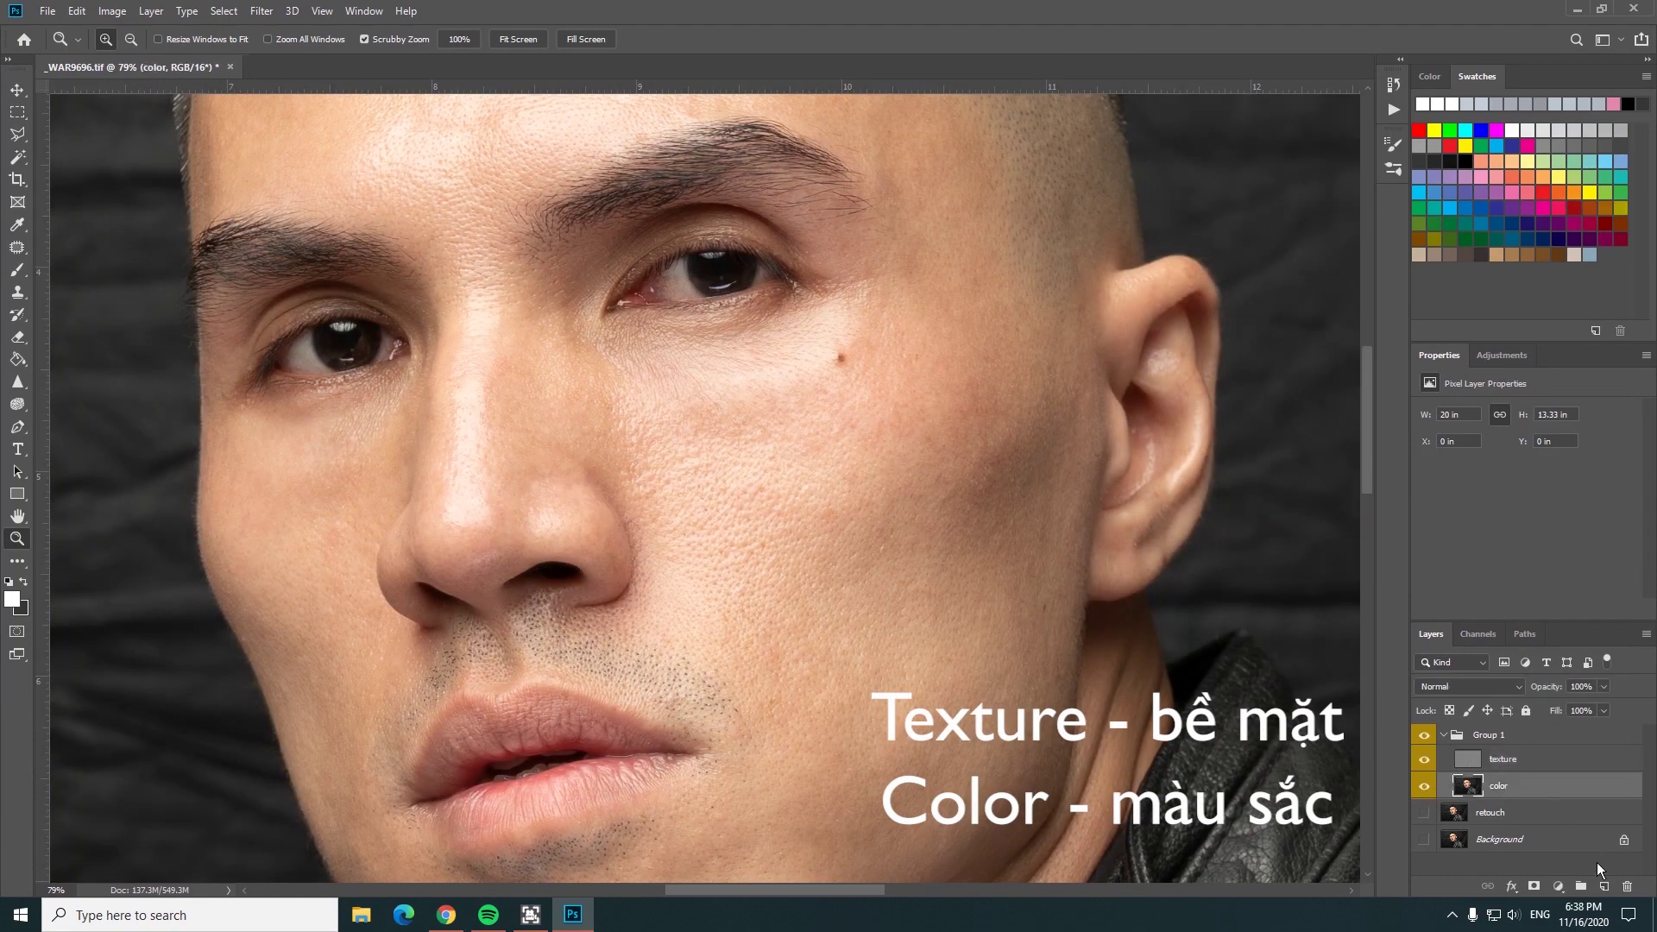
pyautogui.click(1605, 886)
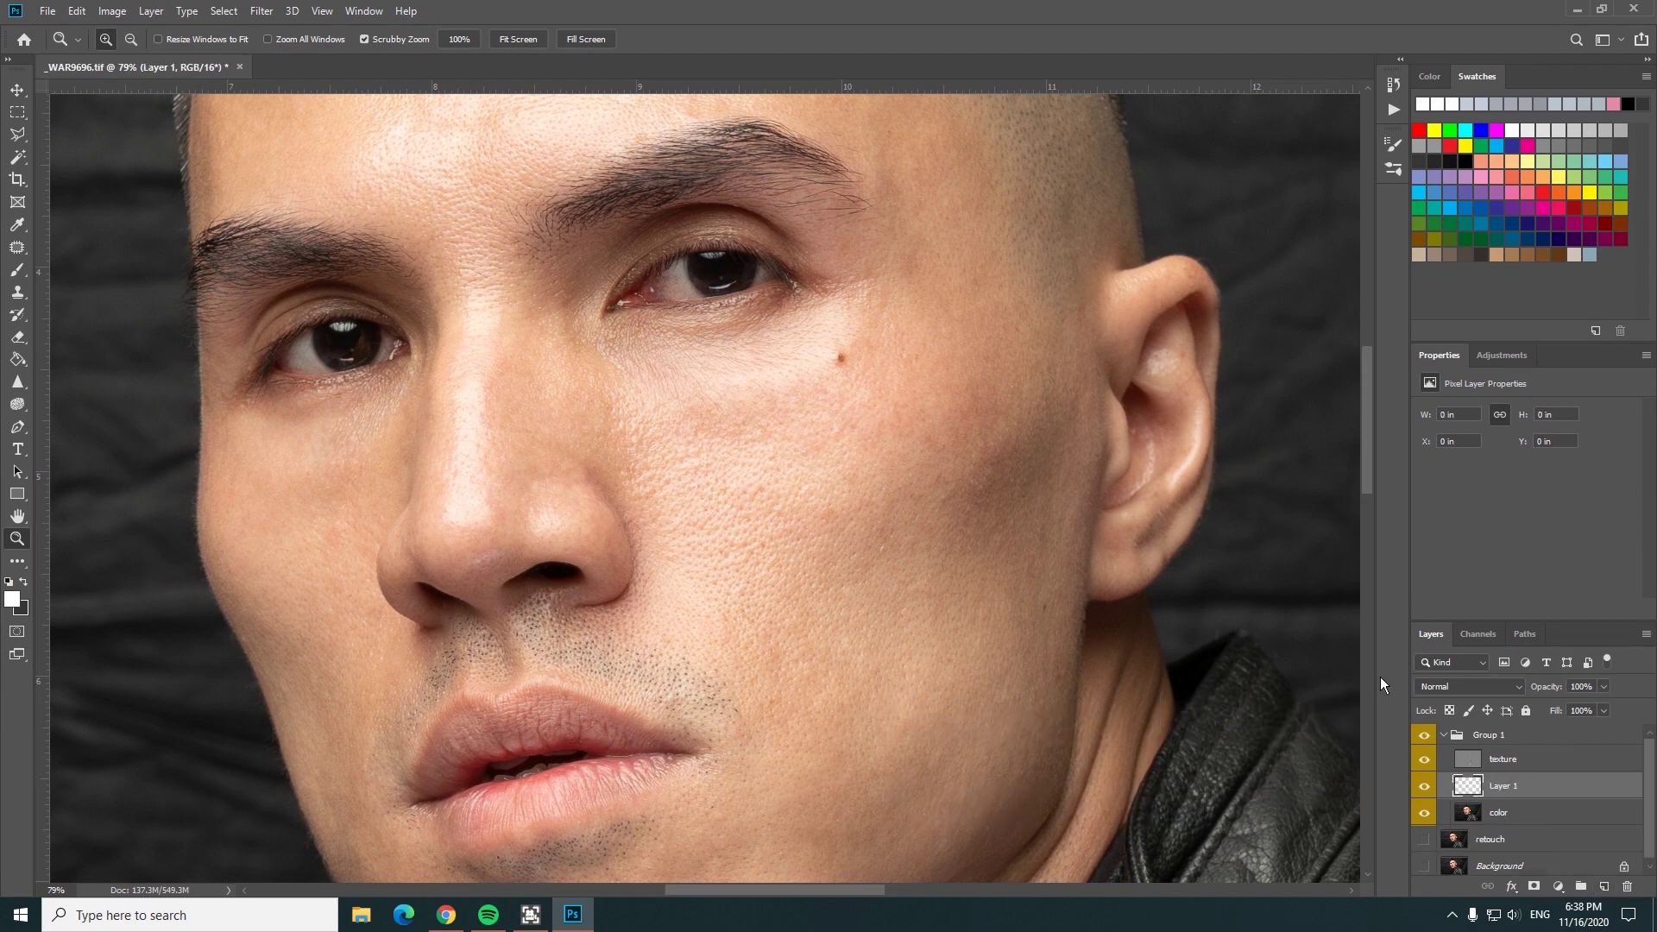
pyautogui.moveTo(900, 454); pyautogui.dragTo(791, 418)
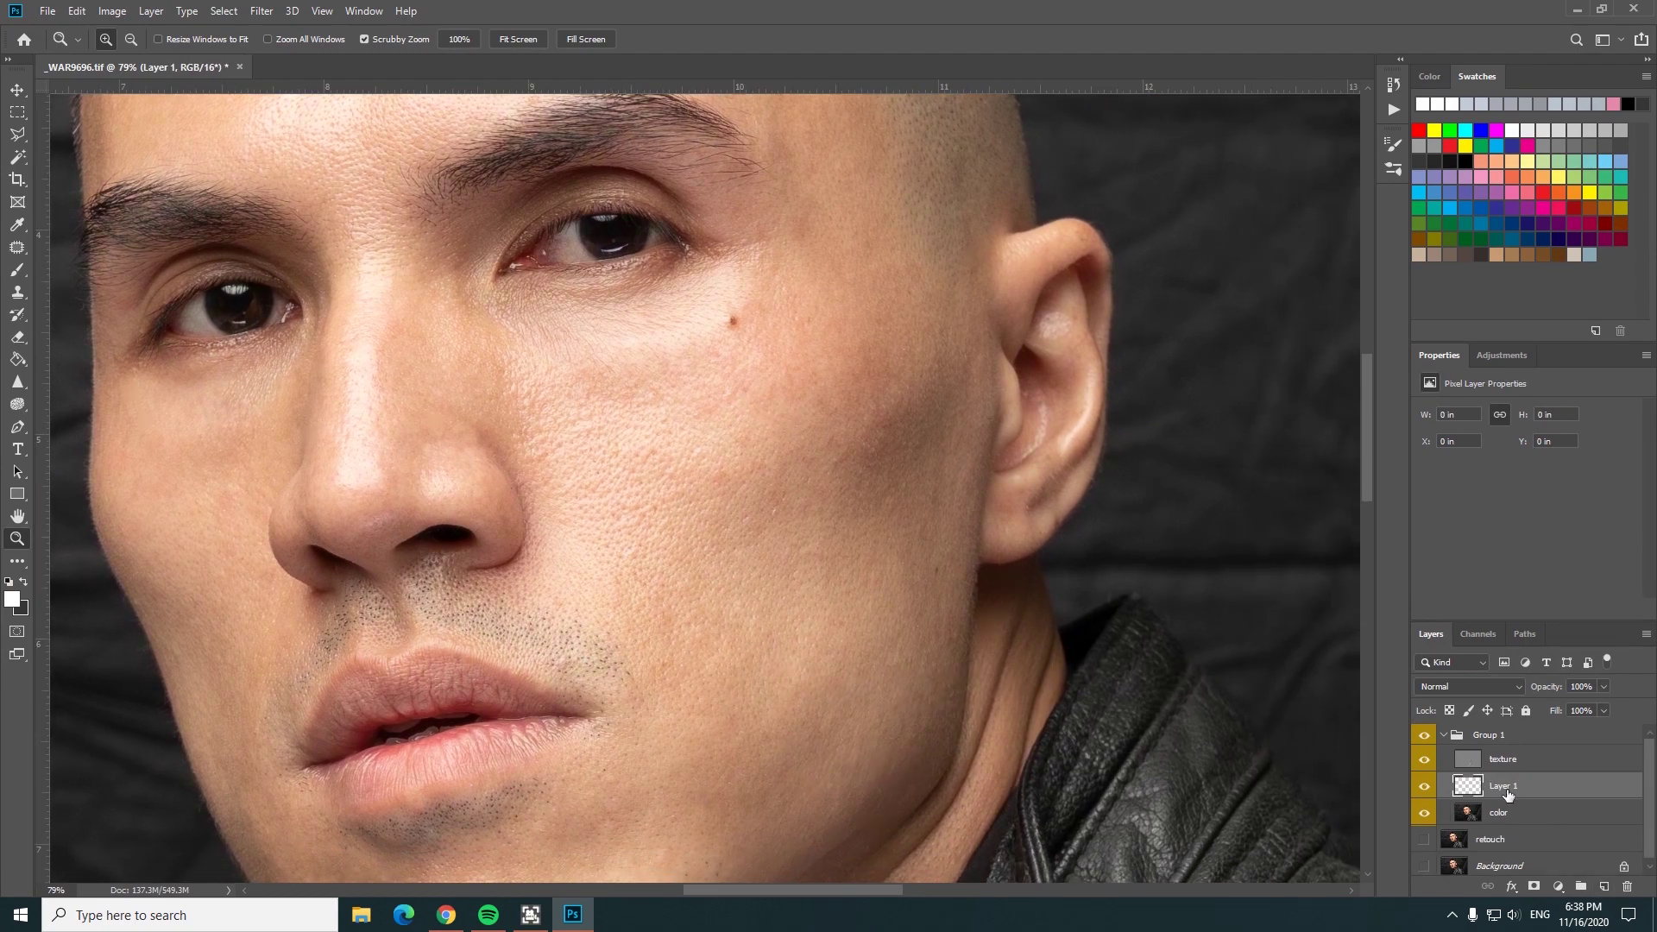
pyautogui.press('b')
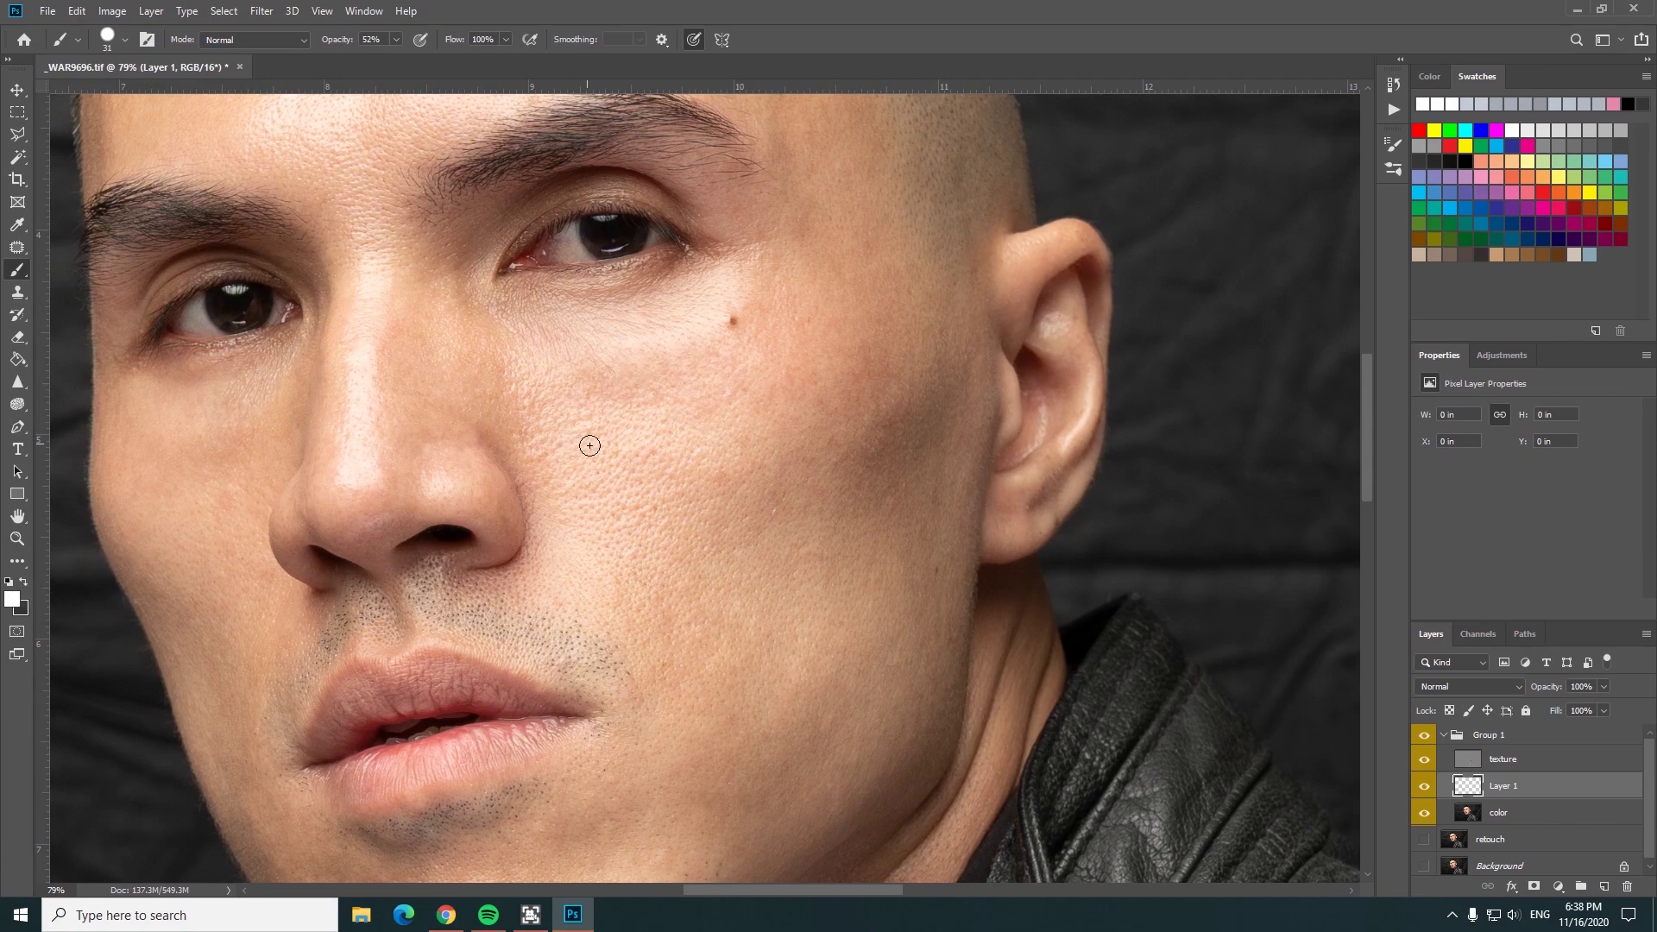
pyautogui.click(13, 599)
pyautogui.click(686, 337)
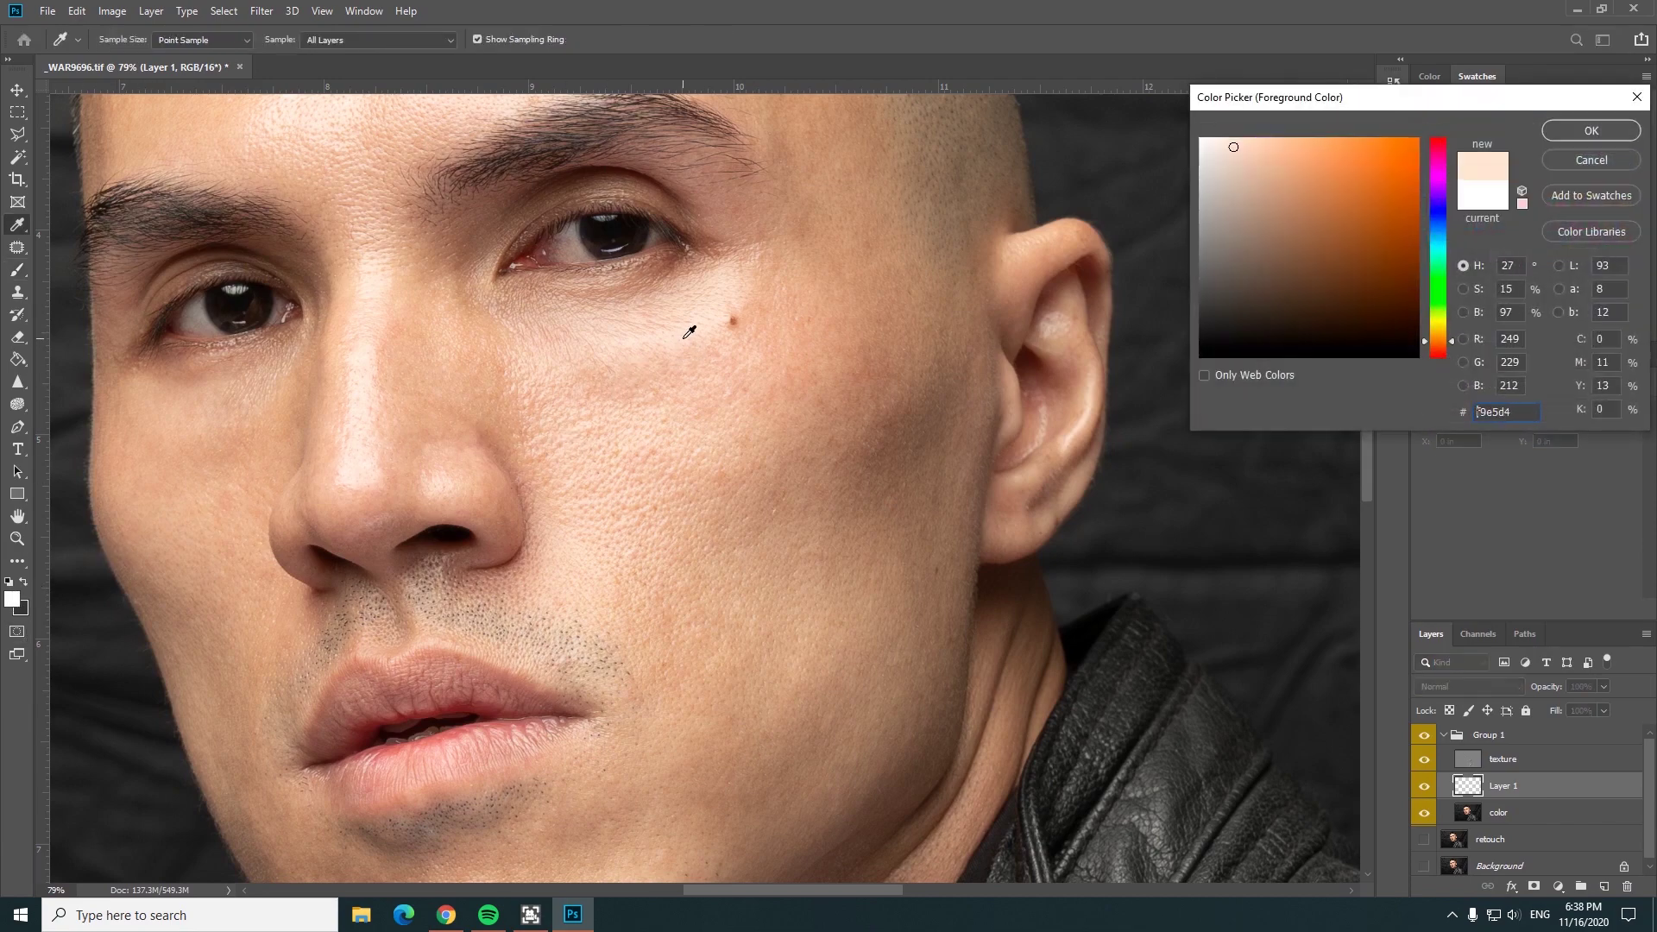
pyautogui.press('Return')
# - Paint the light skin tone across the cheek, face edge and jaw with a 171 brush
pyautogui.rightClick(801, 339)
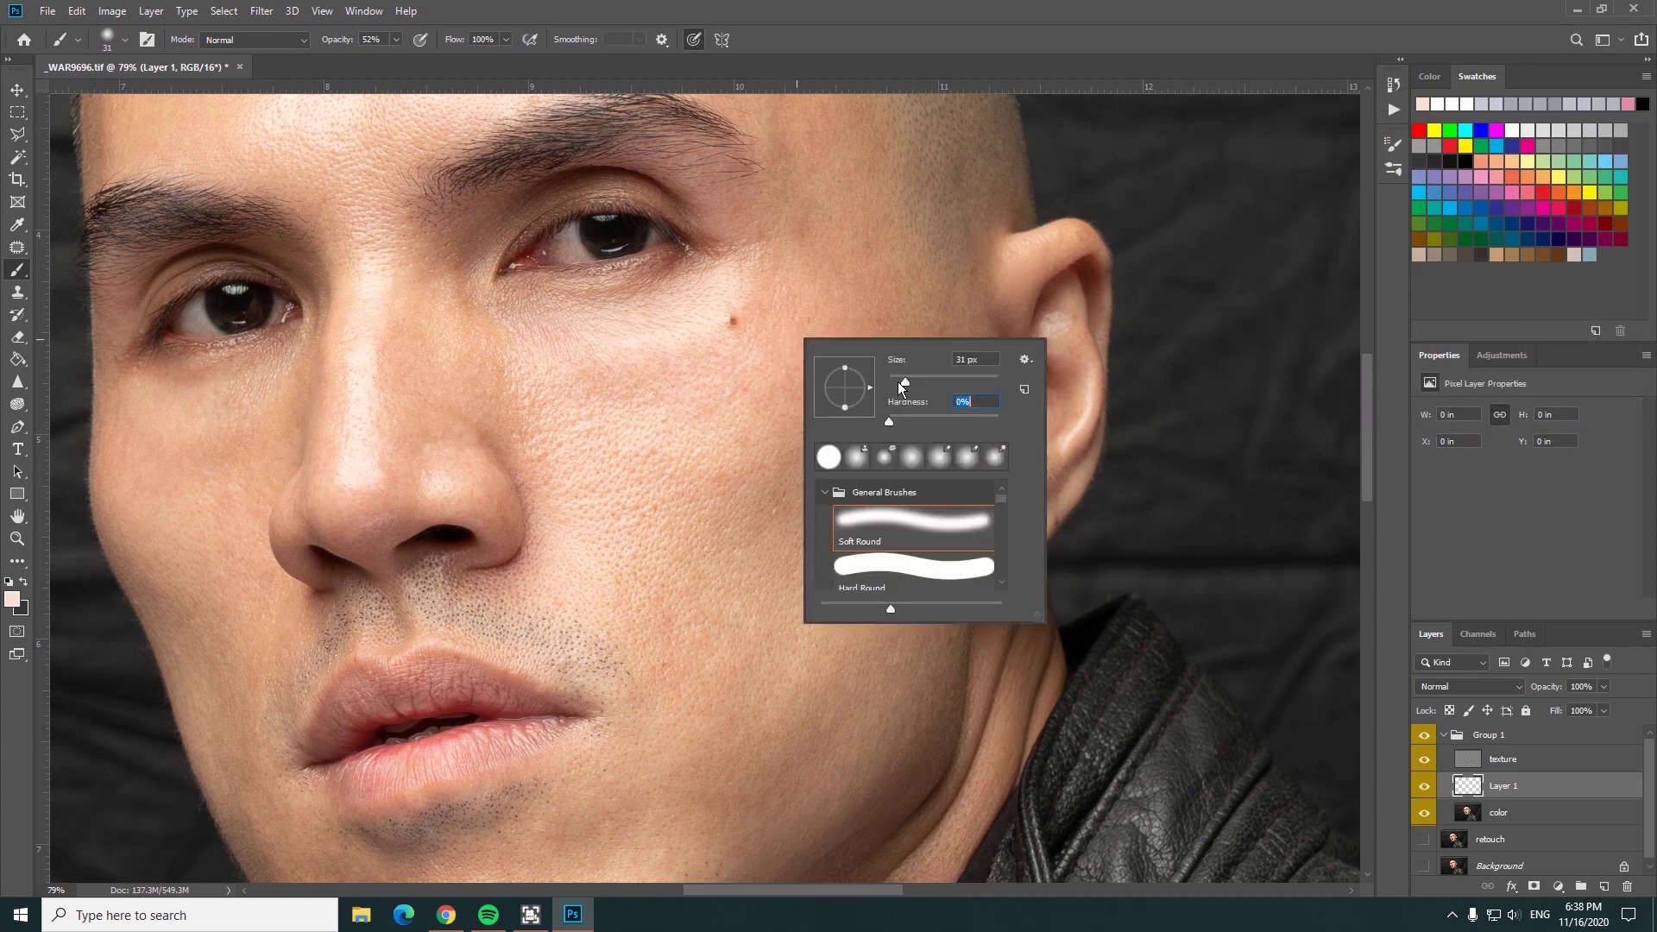
pyautogui.write('171')
pyautogui.press('Return')
pyautogui.moveTo(647, 381)
pyautogui.mouseDown()
pyautogui.moveTo(846, 285)
pyautogui.moveTo(865, 185)
pyautogui.moveTo(651, 631)
pyautogui.moveTo(887, 647)
pyautogui.moveTo(769, 707)
pyautogui.moveTo(816, 491)
pyautogui.moveTo(1013, 330)
pyautogui.mouseUp()
pyautogui.hotkey('ctrl', '-')
pyautogui.hotkey('ctrl', '-')
pyautogui.hotkey('ctrl', '-')
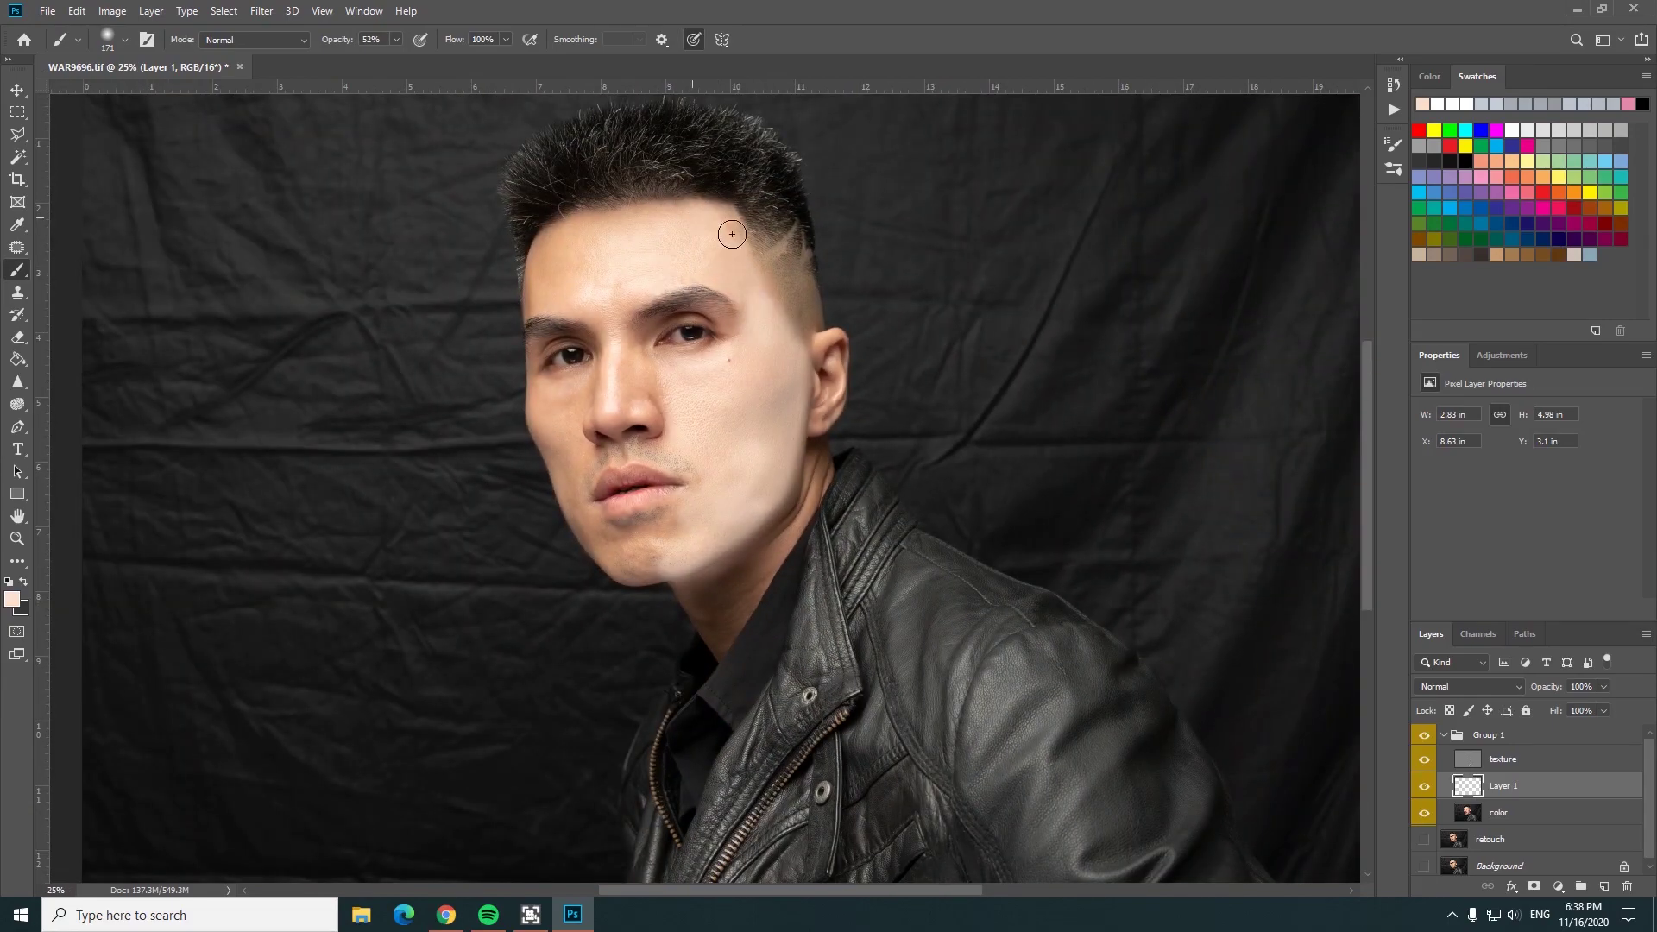
pyautogui.moveTo(643, 459)
pyautogui.mouseDown()
pyautogui.moveTo(566, 436)
pyautogui.moveTo(614, 547)
pyautogui.moveTo(690, 595)
pyautogui.moveTo(766, 569)
pyautogui.mouseUp()
# - Inspect the painted cheek up close, then discard that first skin-tone layer
pyautogui.press('z')
pyautogui.moveTo(690, 427); pyautogui.dragTo(731, 331)
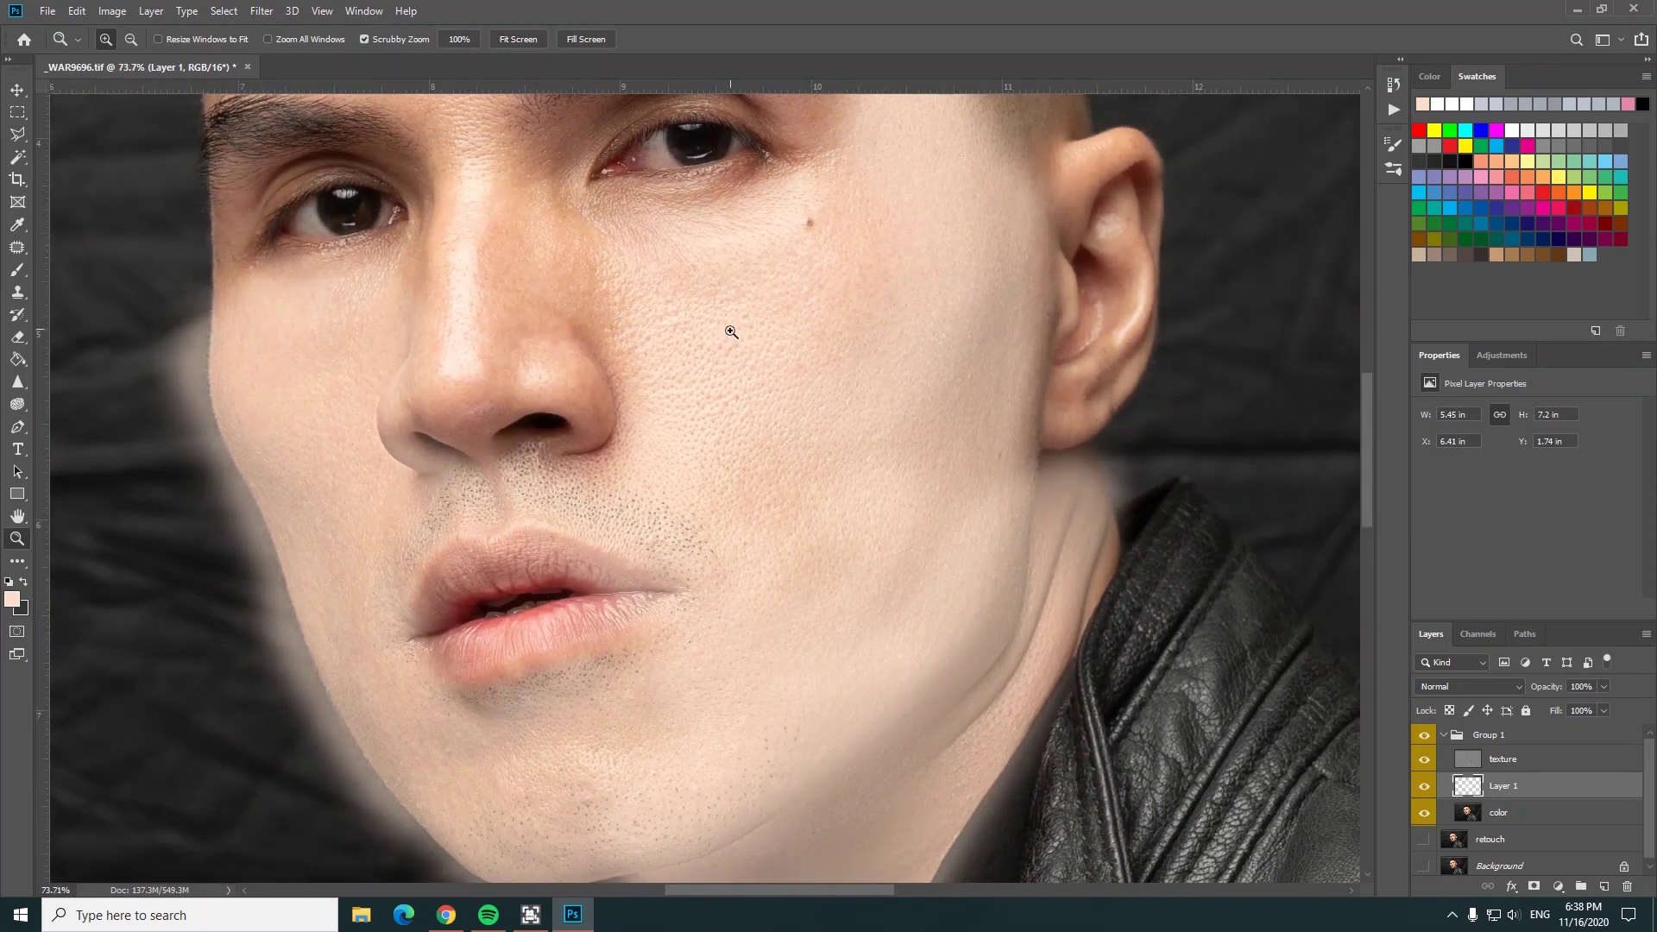
pyautogui.moveTo(794, 225); pyautogui.dragTo(778, 502)
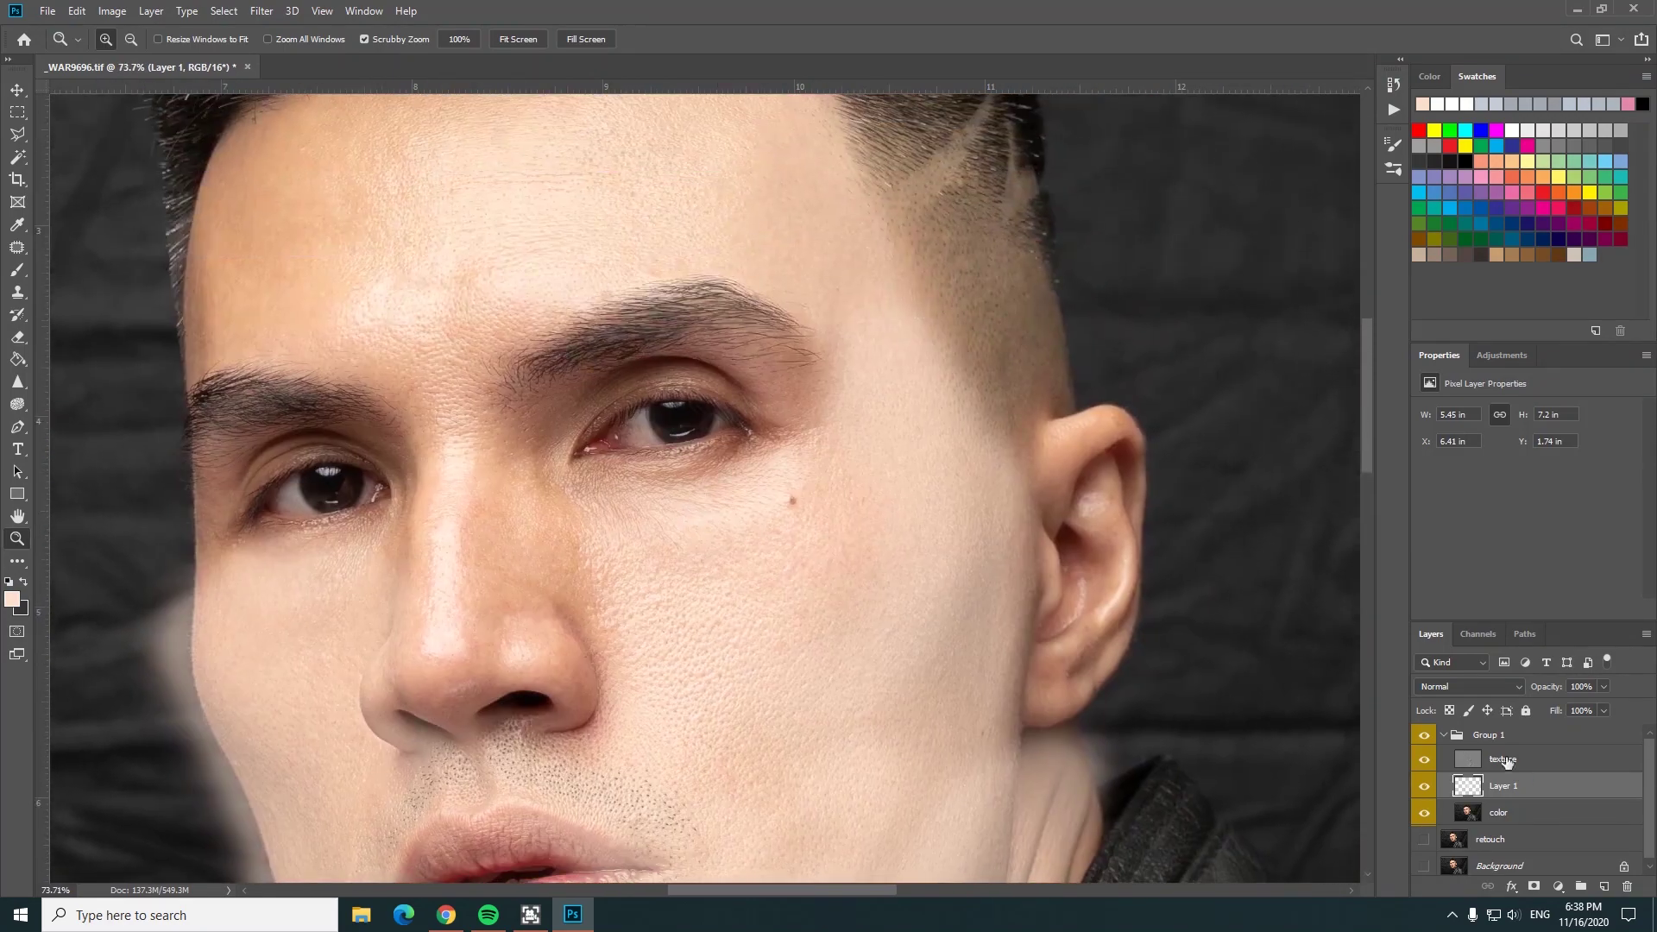
pyautogui.click(1626, 891)
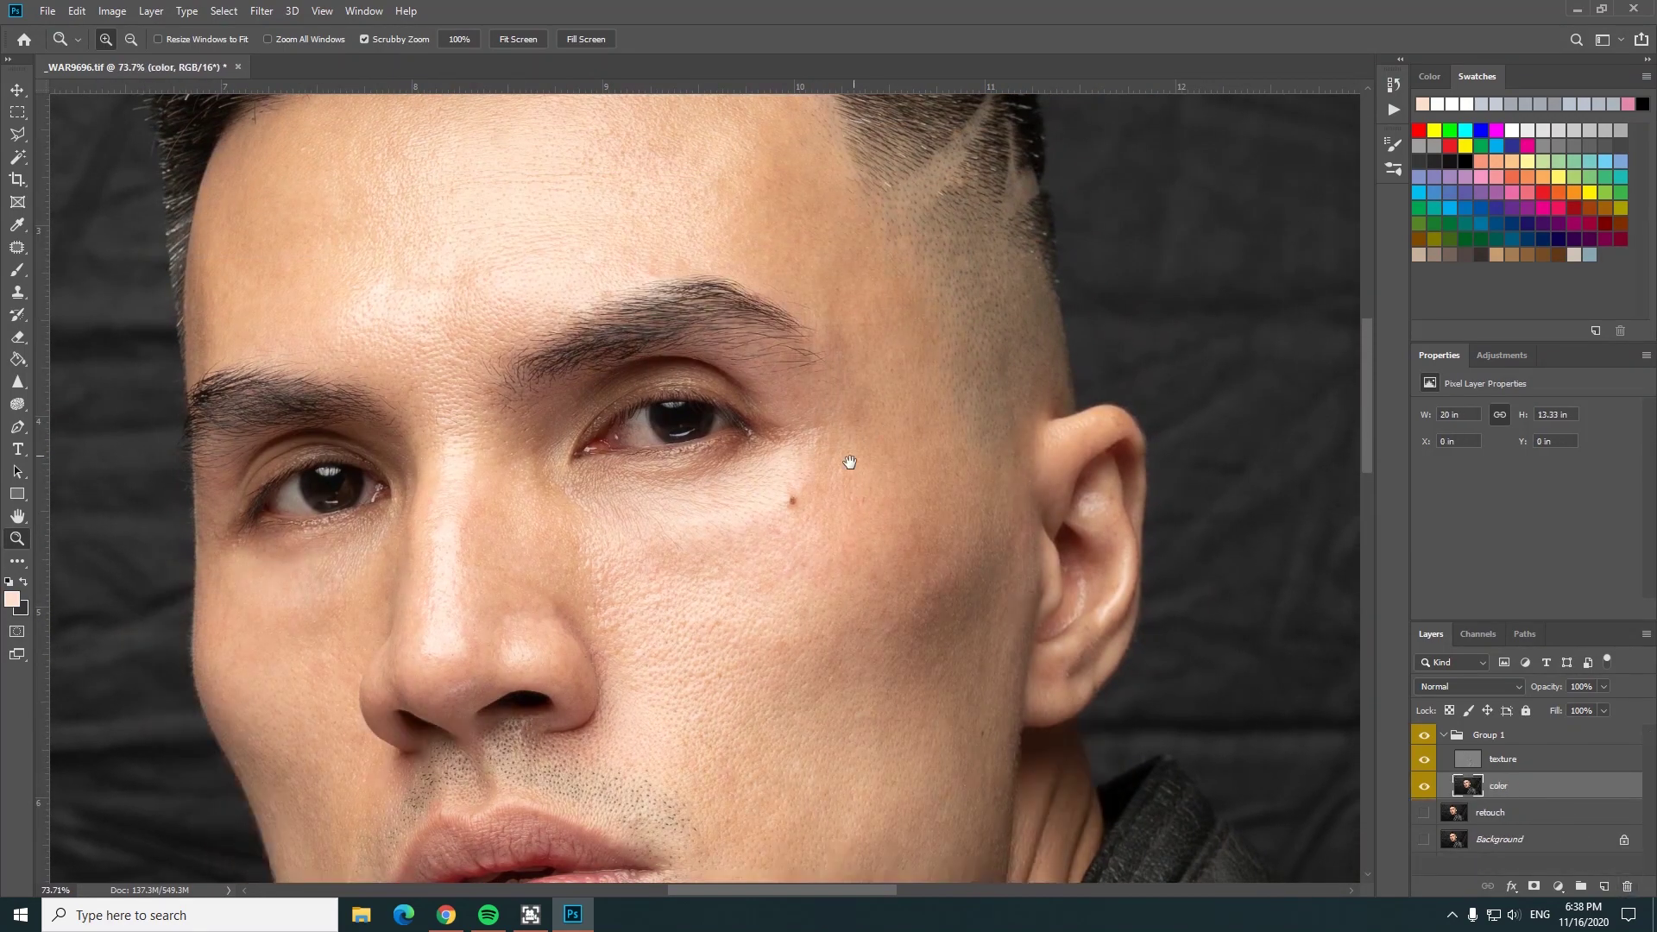
pyautogui.moveTo(851, 458); pyautogui.dragTo(738, 298)
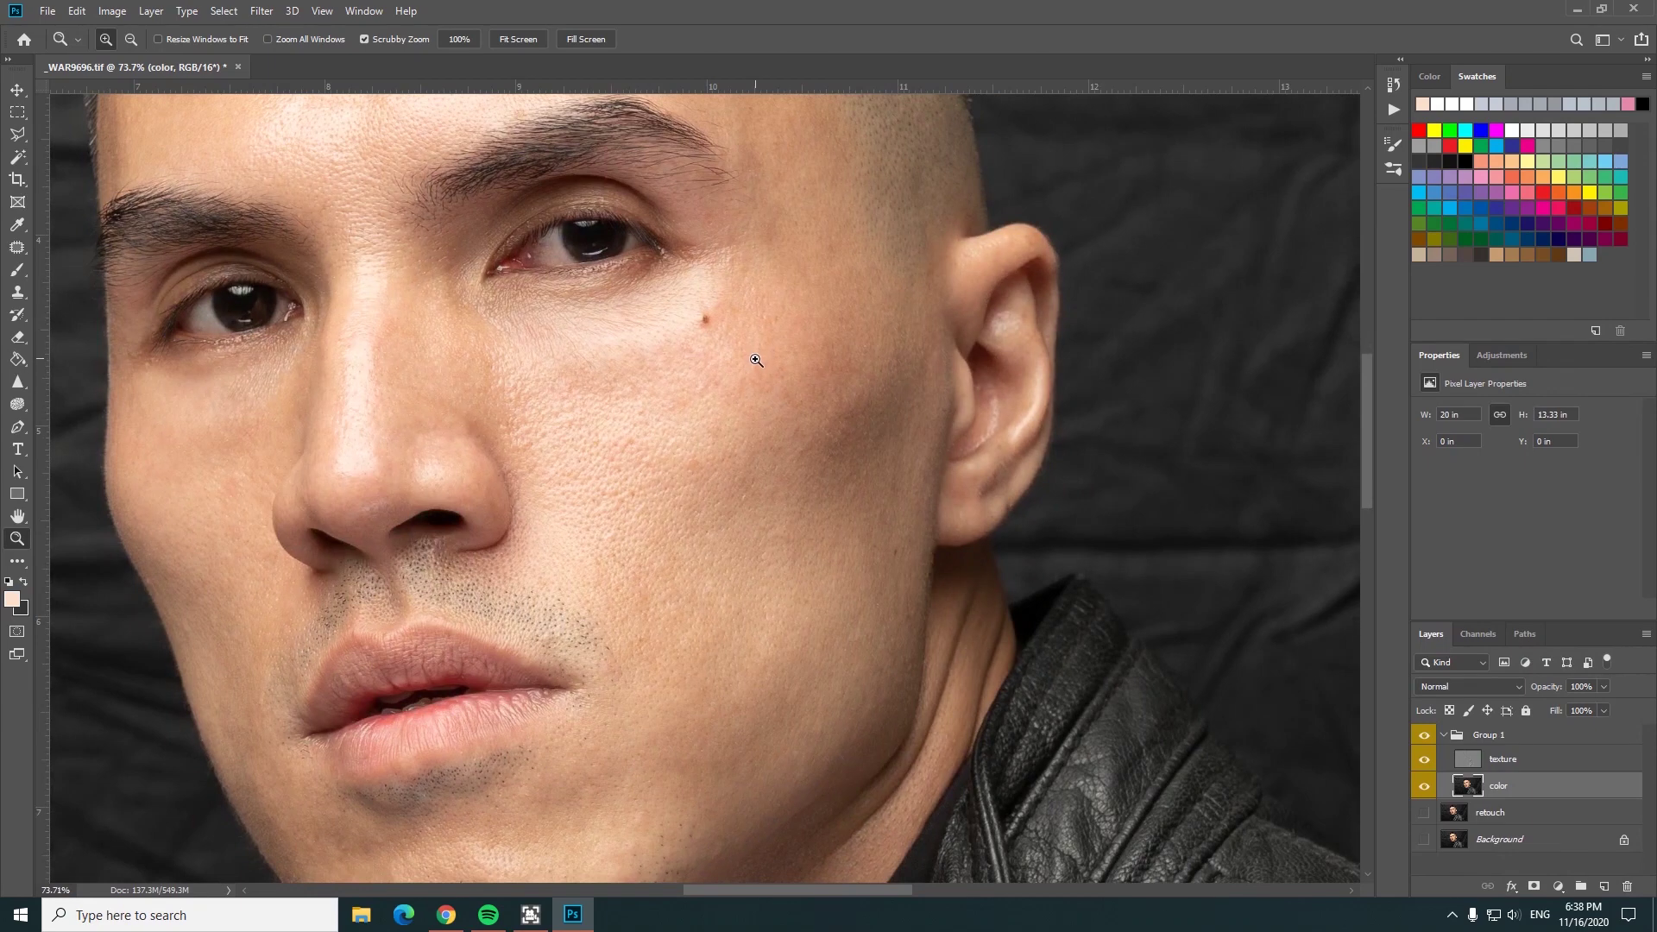
# - Sample the cheek colour and paint faint 6% opacity strokes on a new layer
pyautogui.press('i')
pyautogui.click(729, 353)
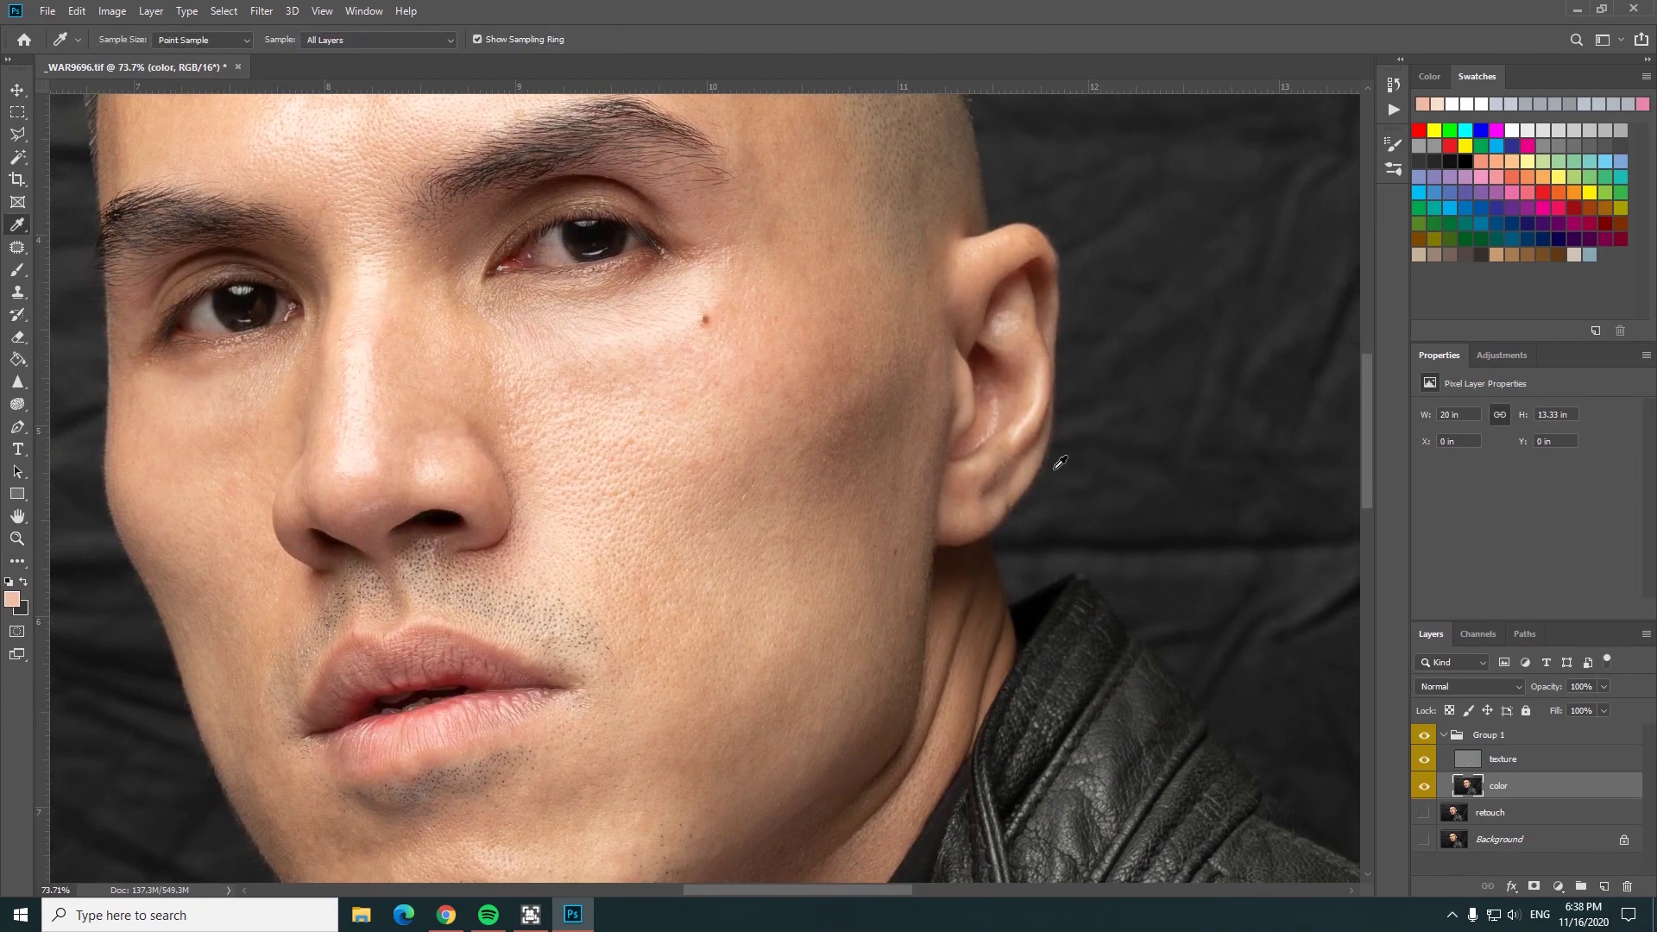
pyautogui.click(1604, 886)
pyautogui.press('b')
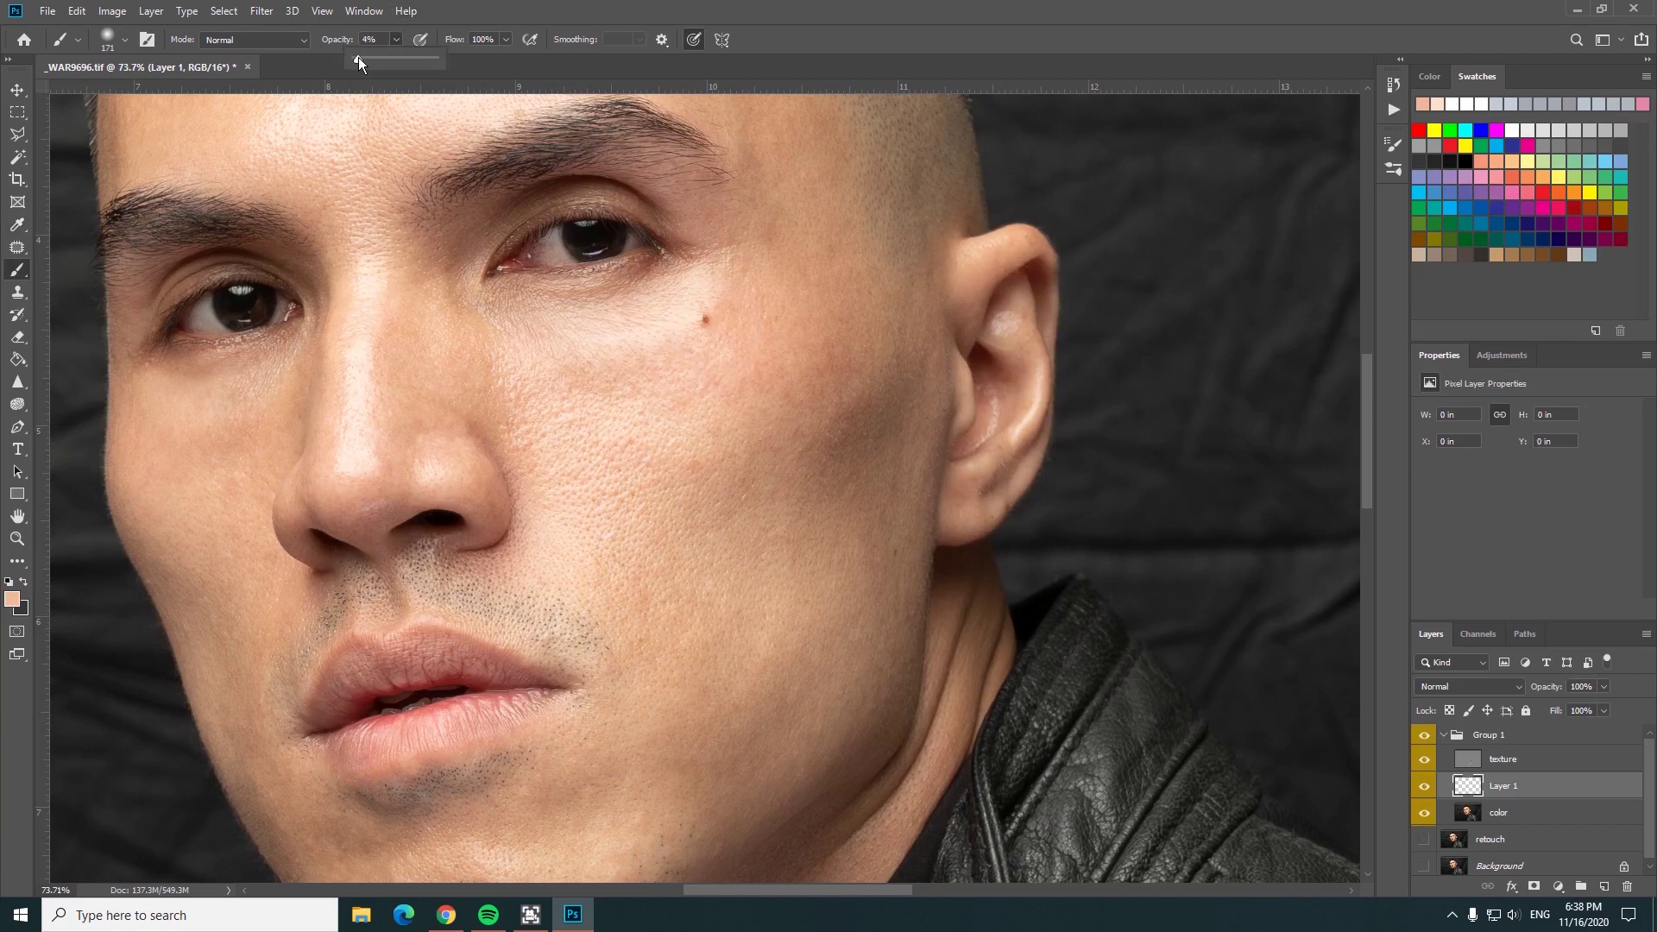
pyautogui.moveTo(359, 57); pyautogui.dragTo(361, 57)
pyautogui.moveTo(740, 334)
pyautogui.mouseDown()
pyautogui.moveTo(615, 344)
pyautogui.moveTo(665, 345)
pyautogui.mouseUp()
pyautogui.moveTo(562, 406); pyautogui.dragTo(769, 296)
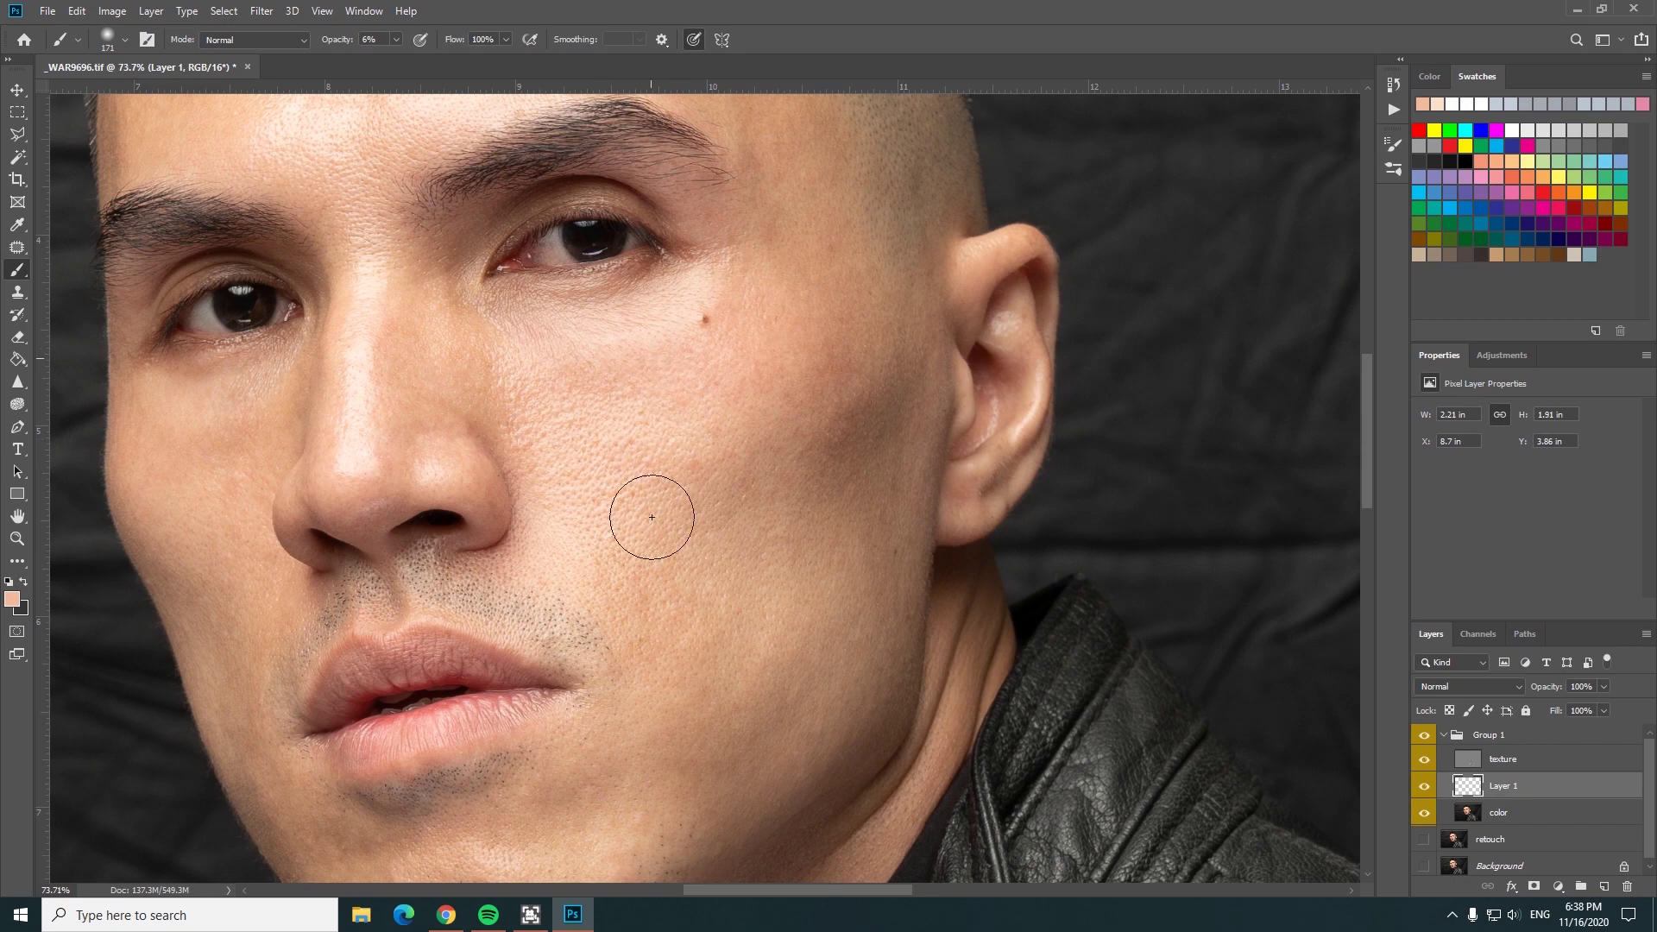
pyautogui.moveTo(651, 517); pyautogui.dragTo(689, 434)
# - Raise brush opacity to 8% and extend the faint skin tone across both cheeks
pyautogui.write('8')
pyautogui.moveTo(733, 489)
pyautogui.mouseDown()
pyautogui.moveTo(798, 521)
pyautogui.moveTo(857, 308)
pyautogui.moveTo(651, 521)
pyautogui.mouseUp()
pyautogui.scroll(-3, 650, 522)
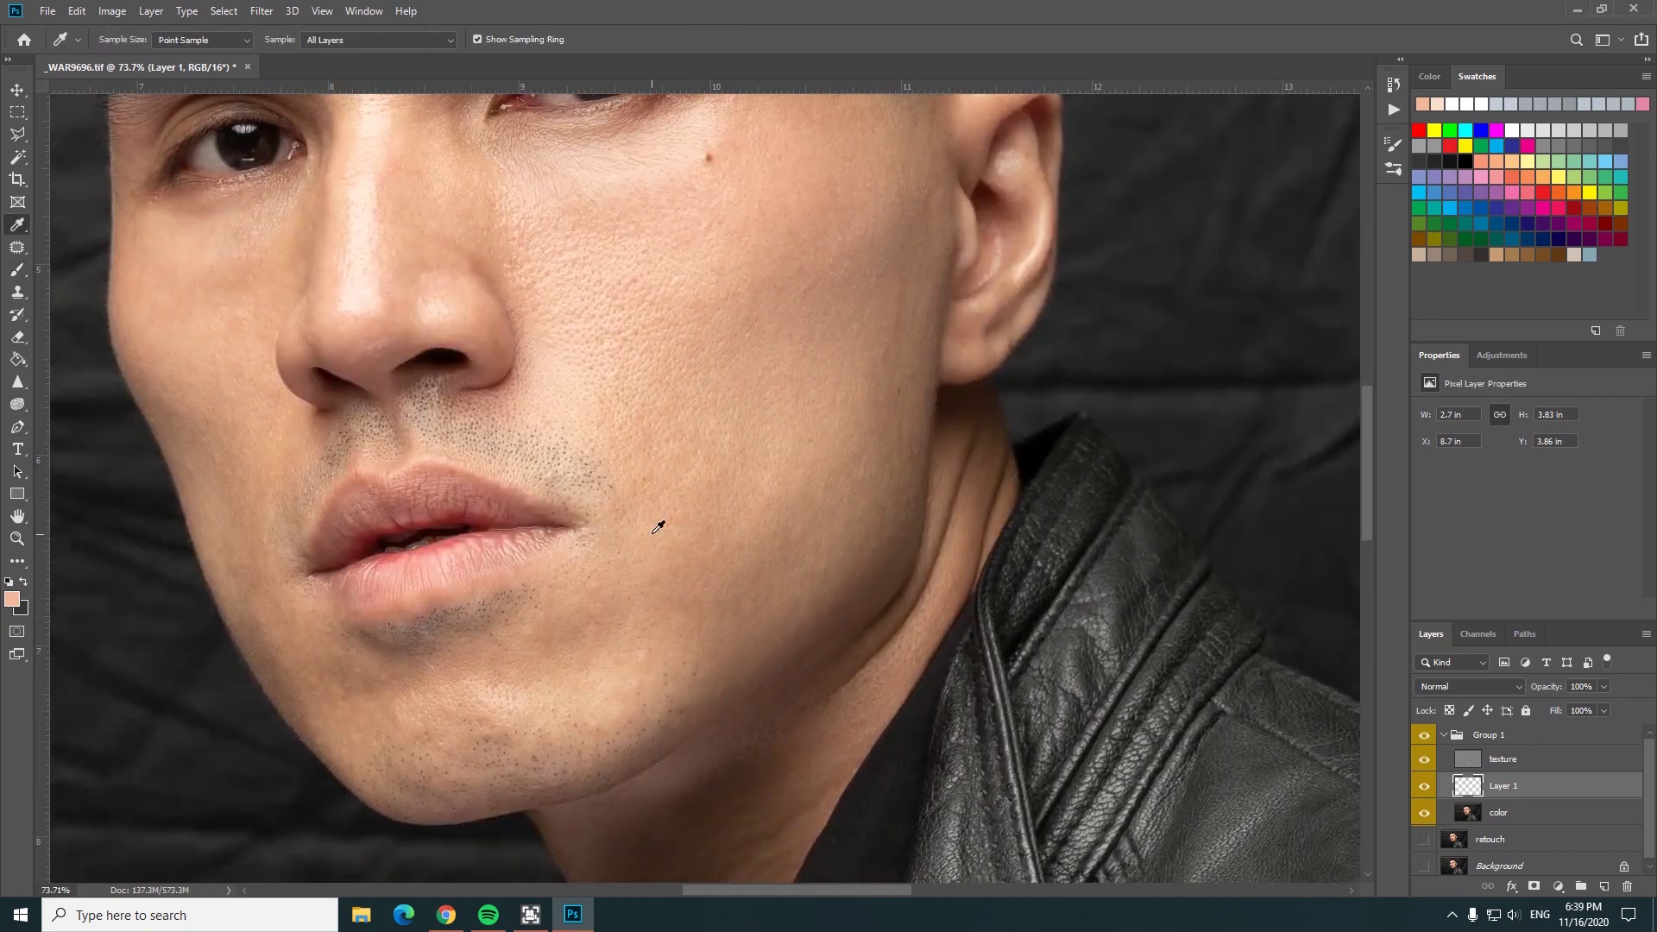
pyautogui.moveTo(629, 658); pyautogui.dragTo(462, 739)
pyautogui.moveTo(653, 434)
pyautogui.mouseDown()
pyautogui.moveTo(641, 558)
pyautogui.moveTo(916, 549)
pyautogui.mouseUp()
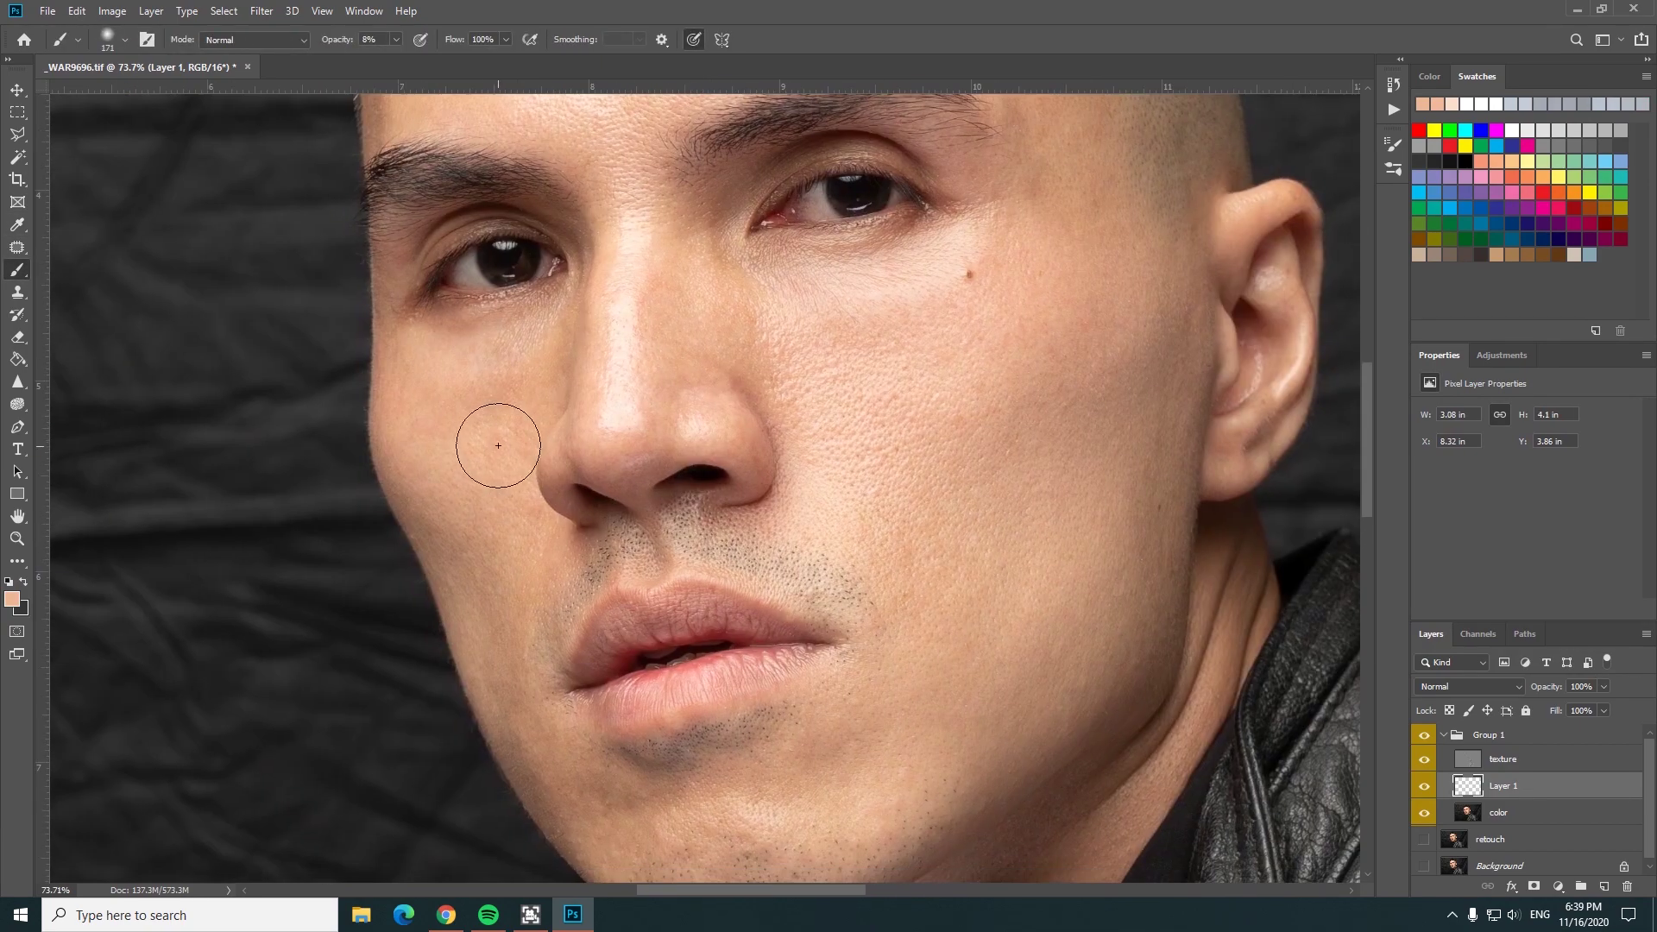
pyautogui.moveTo(492, 436); pyautogui.dragTo(492, 443)
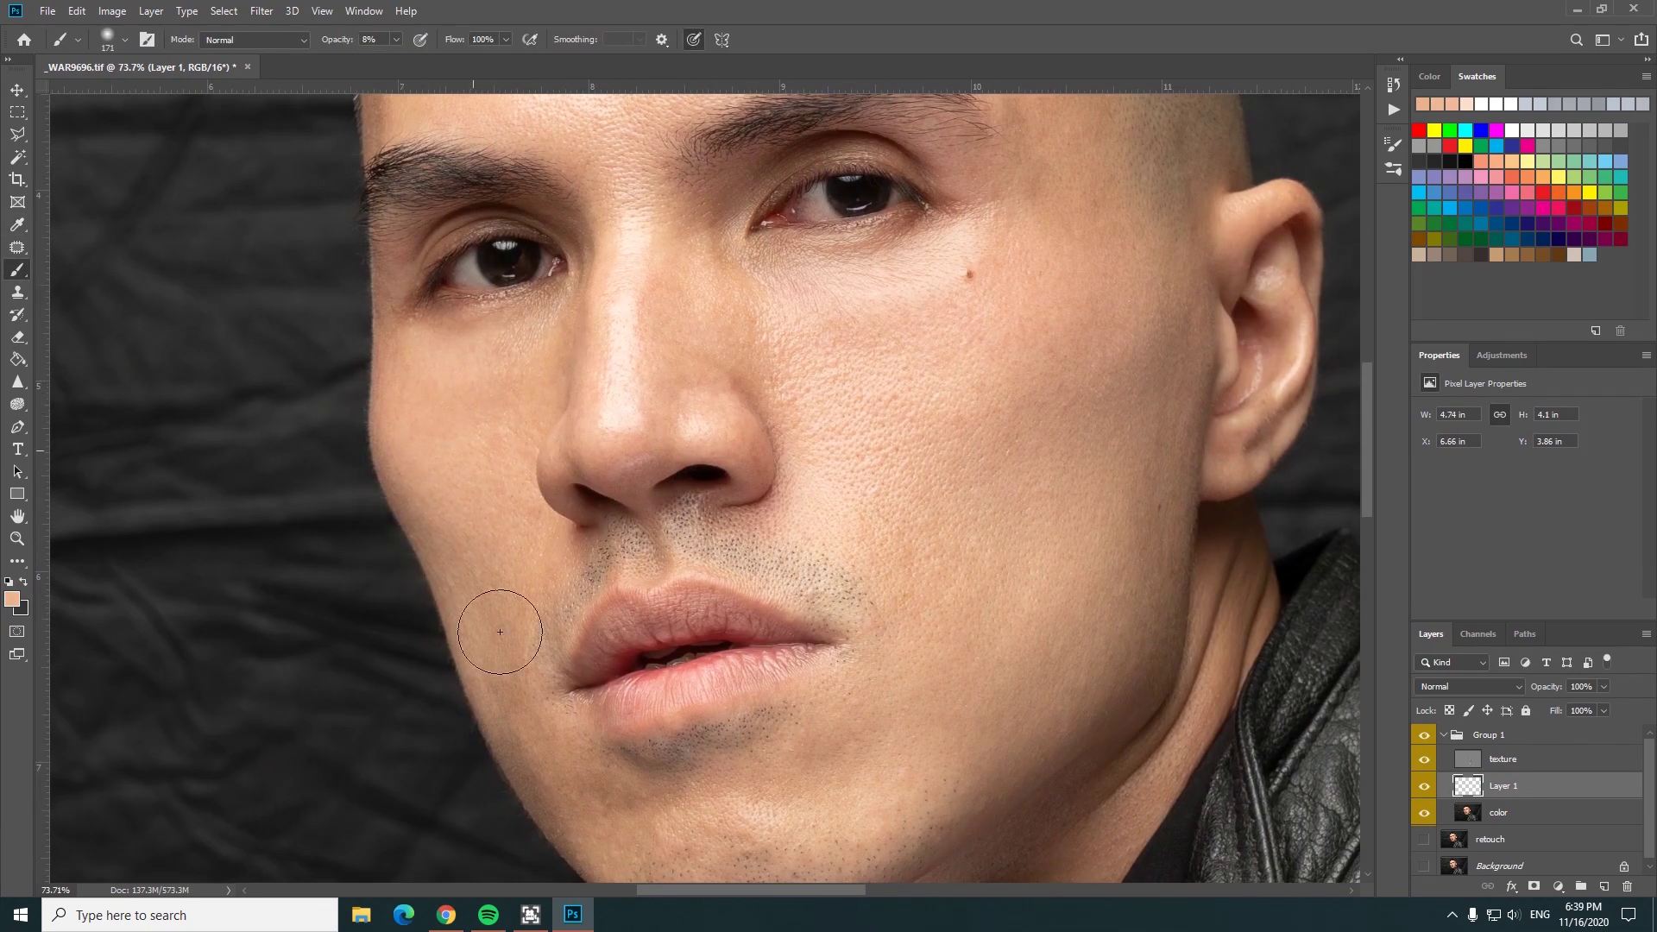
pyautogui.moveTo(501, 630); pyautogui.dragTo(482, 563)
# - Paint faint skin tone on the chin with a 120 brush, then the forehead and temple
pyautogui.rightClick(509, 431)
pyautogui.moveTo(604, 449); pyautogui.dragTo(457, 364)
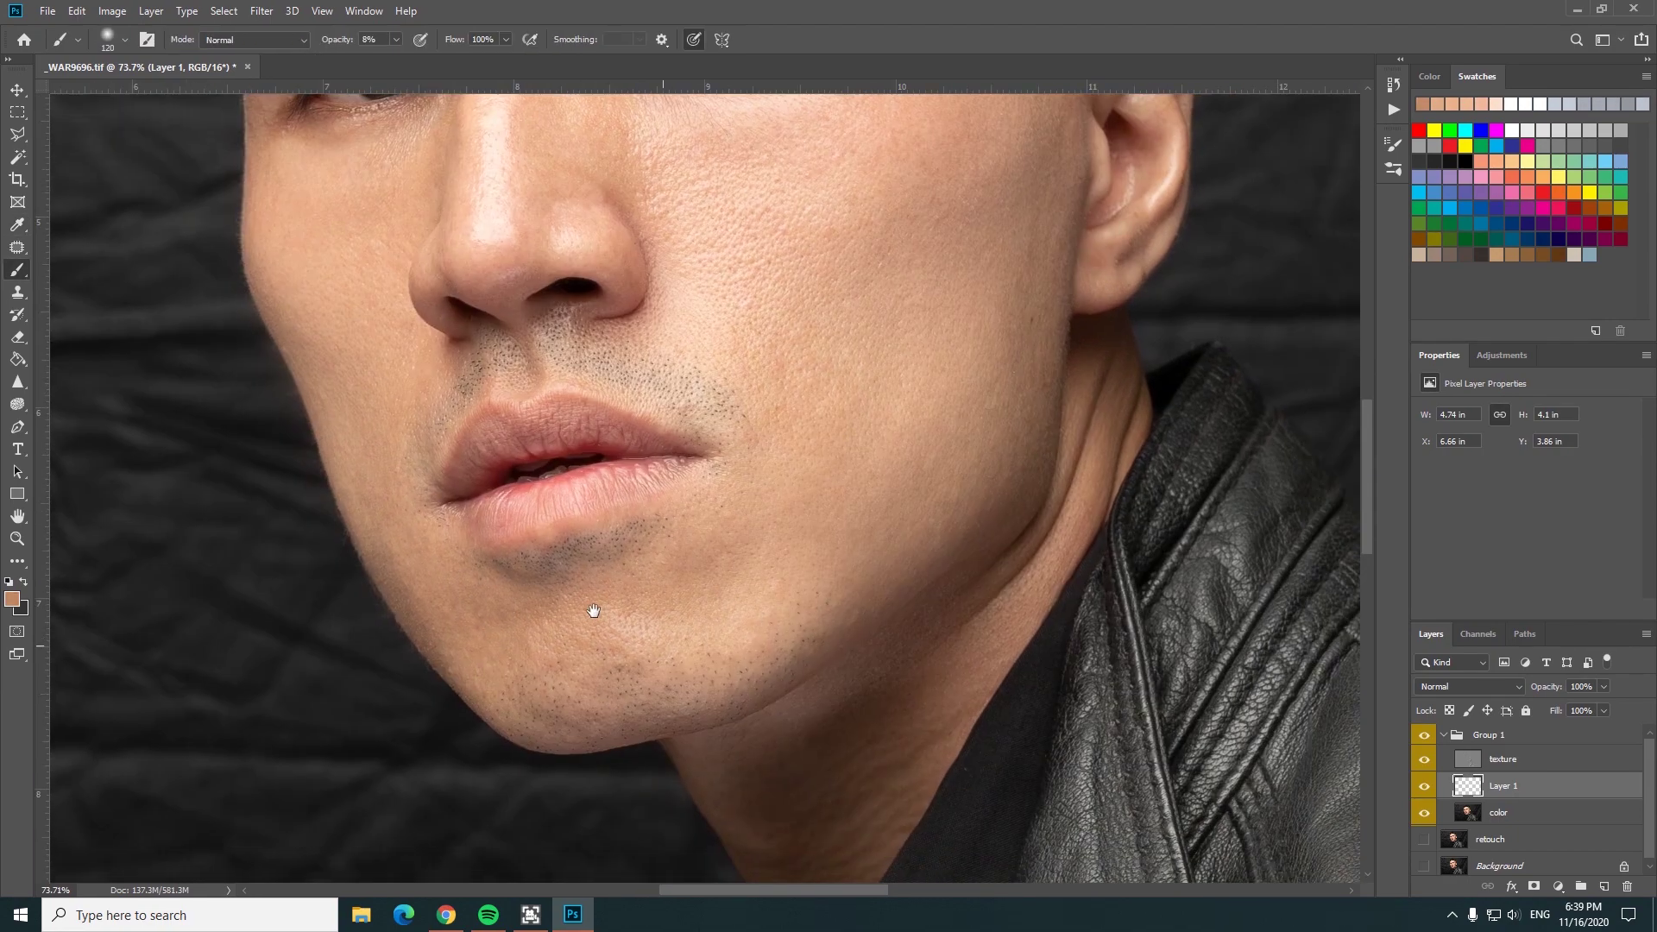
pyautogui.moveTo(751, 595); pyautogui.dragTo(658, 539)
pyautogui.moveTo(647, 285); pyautogui.dragTo(687, 604)
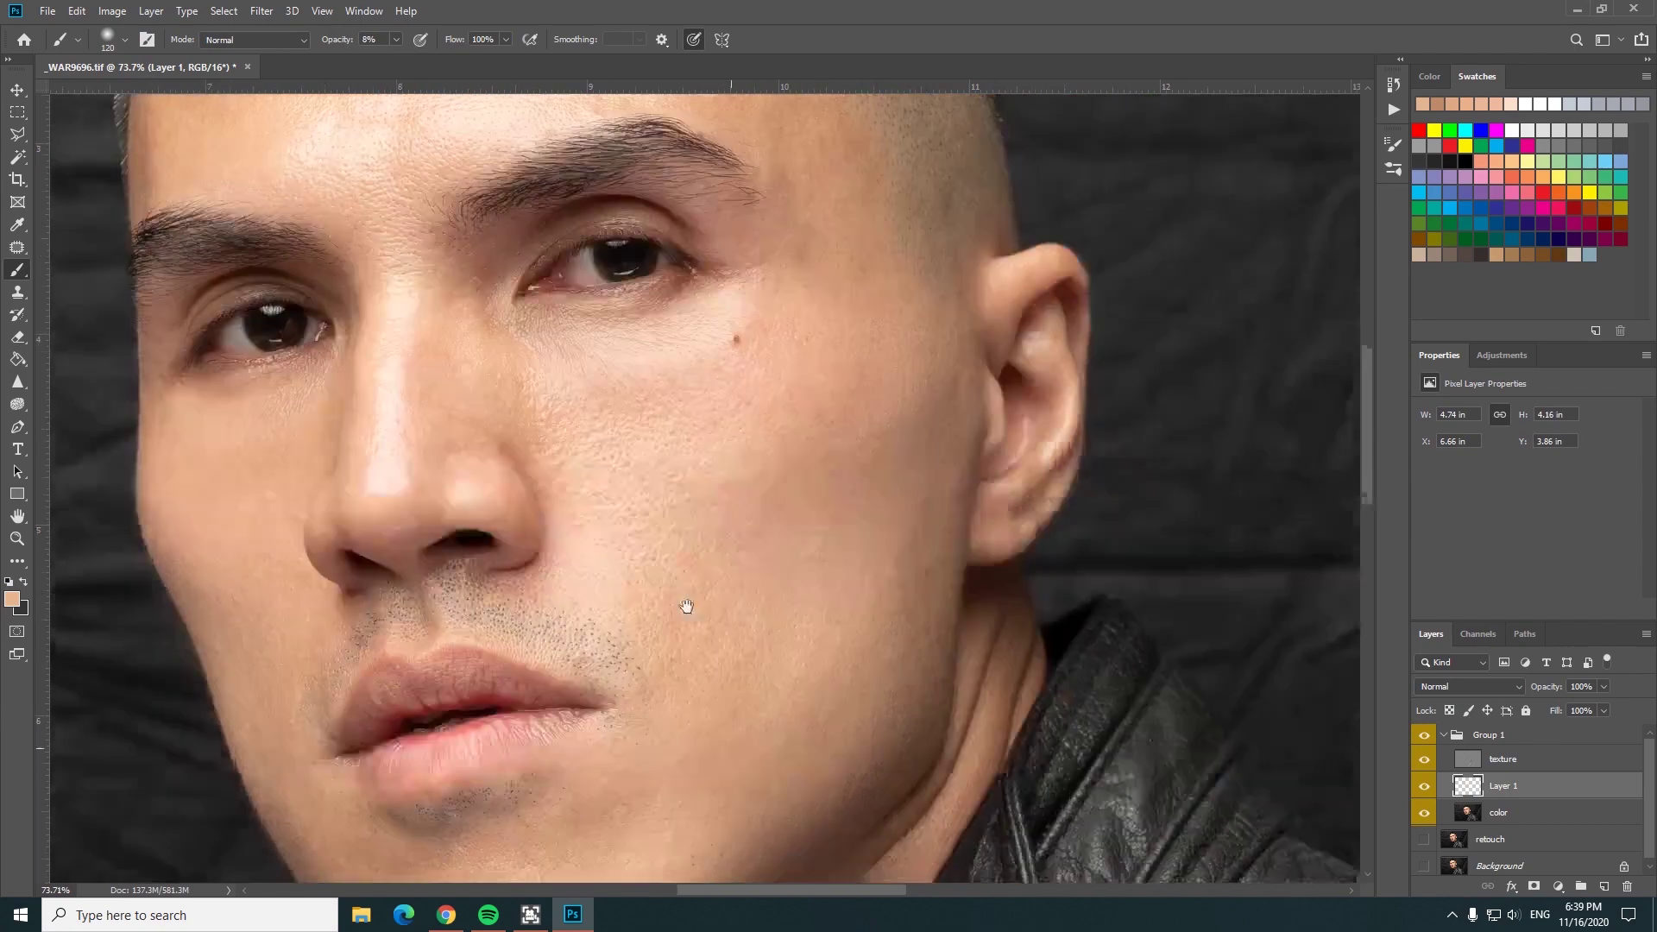
pyautogui.moveTo(716, 509); pyautogui.dragTo(766, 799)
pyautogui.moveTo(758, 359); pyautogui.dragTo(806, 335)
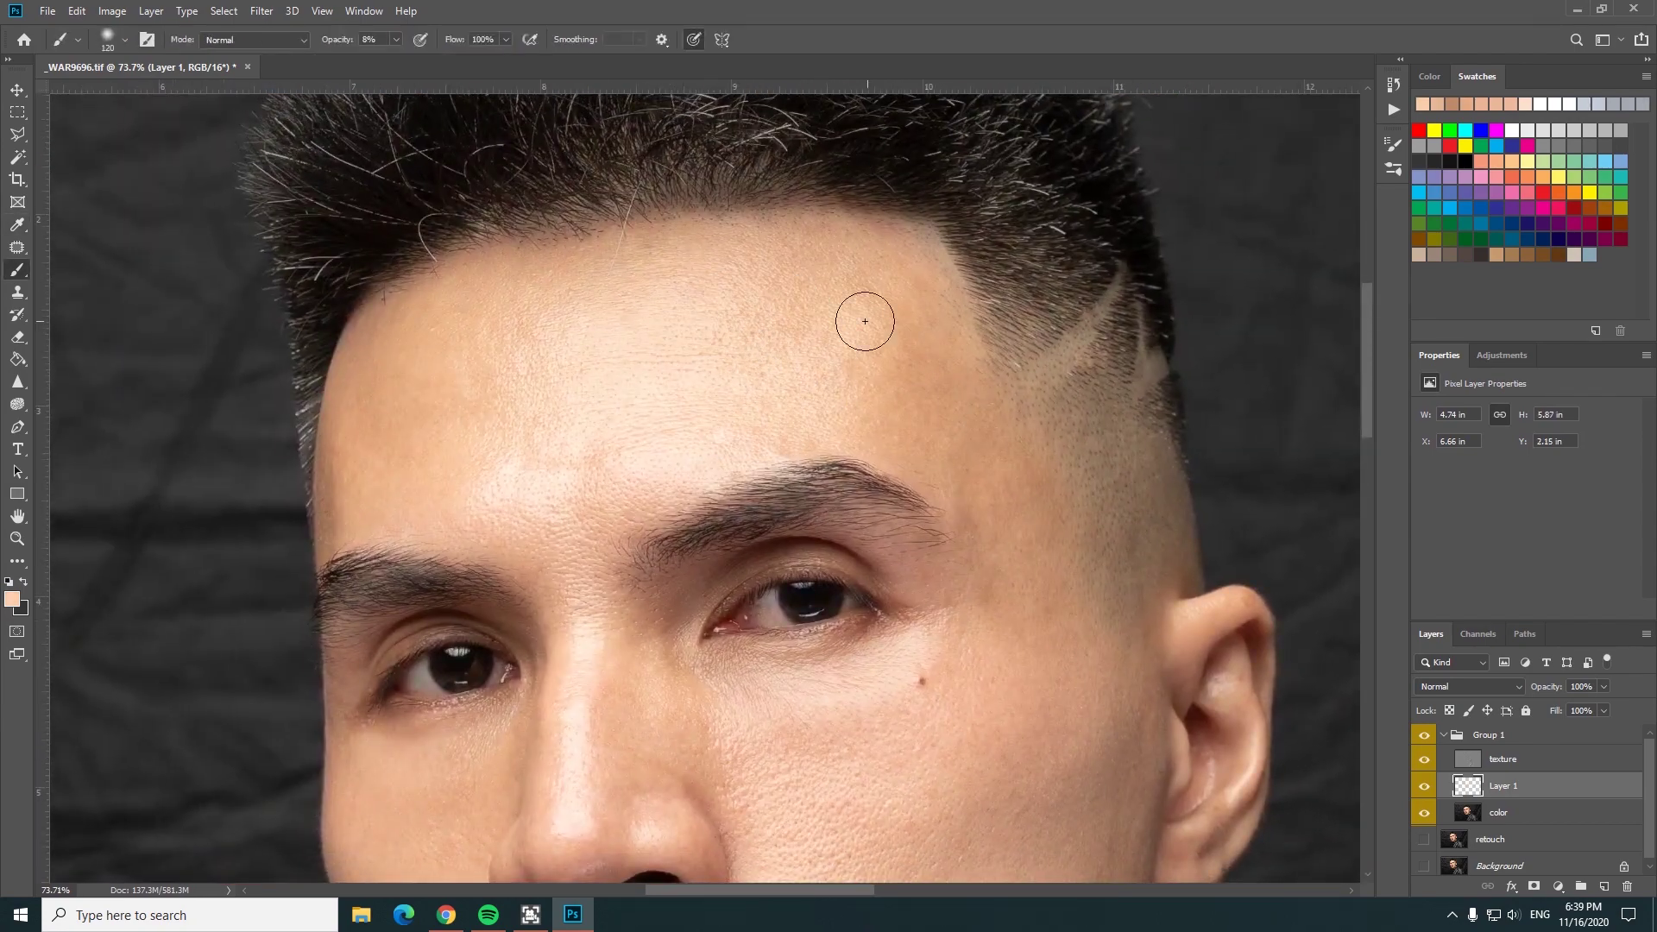
pyautogui.press(']')
pyautogui.press(']')
pyautogui.press(']')
pyautogui.moveTo(658, 411)
pyautogui.mouseDown()
pyautogui.moveTo(652, 304)
pyautogui.moveTo(843, 352)
pyautogui.mouseUp()
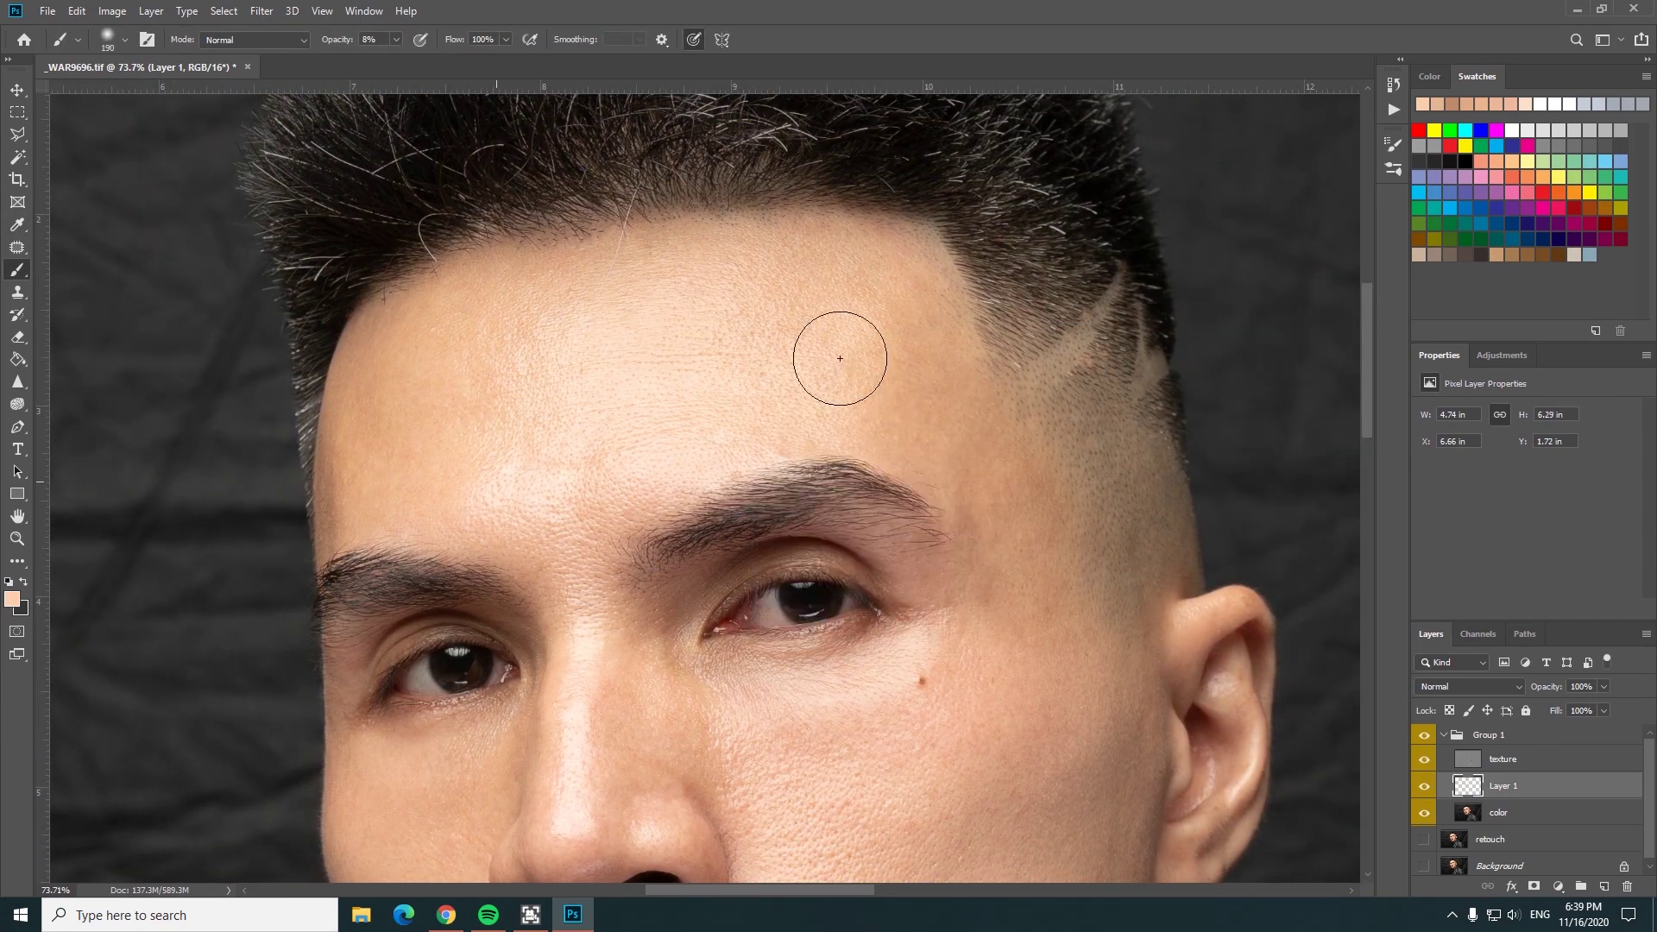
pyautogui.moveTo(998, 519); pyautogui.dragTo(744, 398)
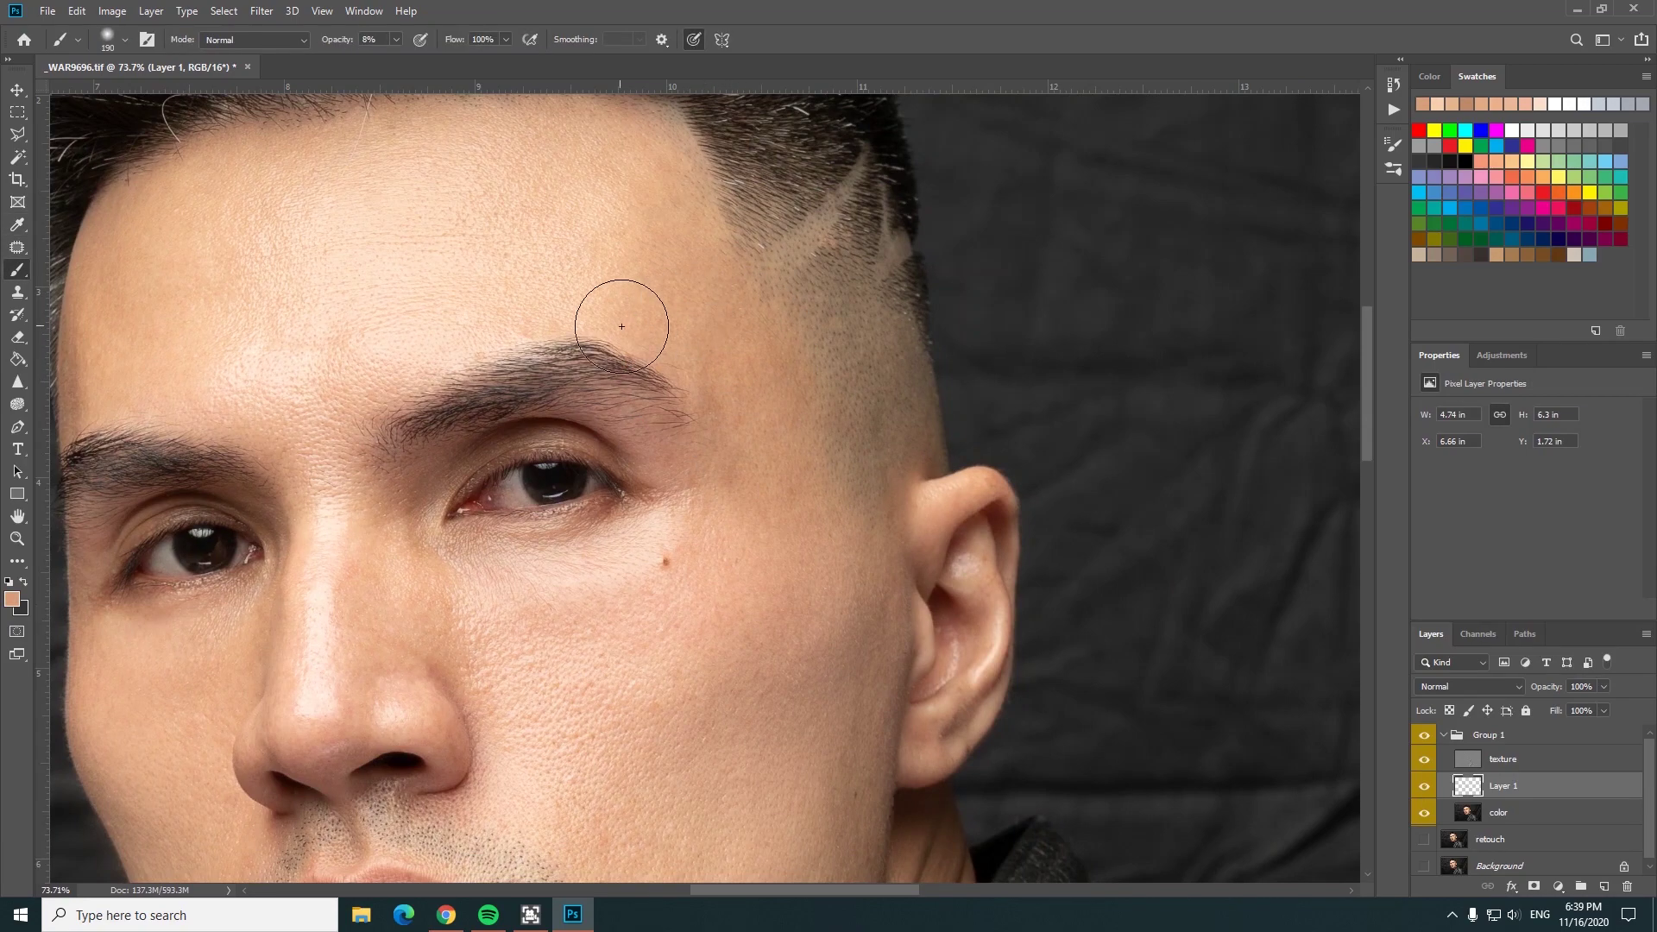
# - Resample the skin tone near the temple and readjust the zoom
pyautogui.press('i')
pyautogui.click(721, 359)
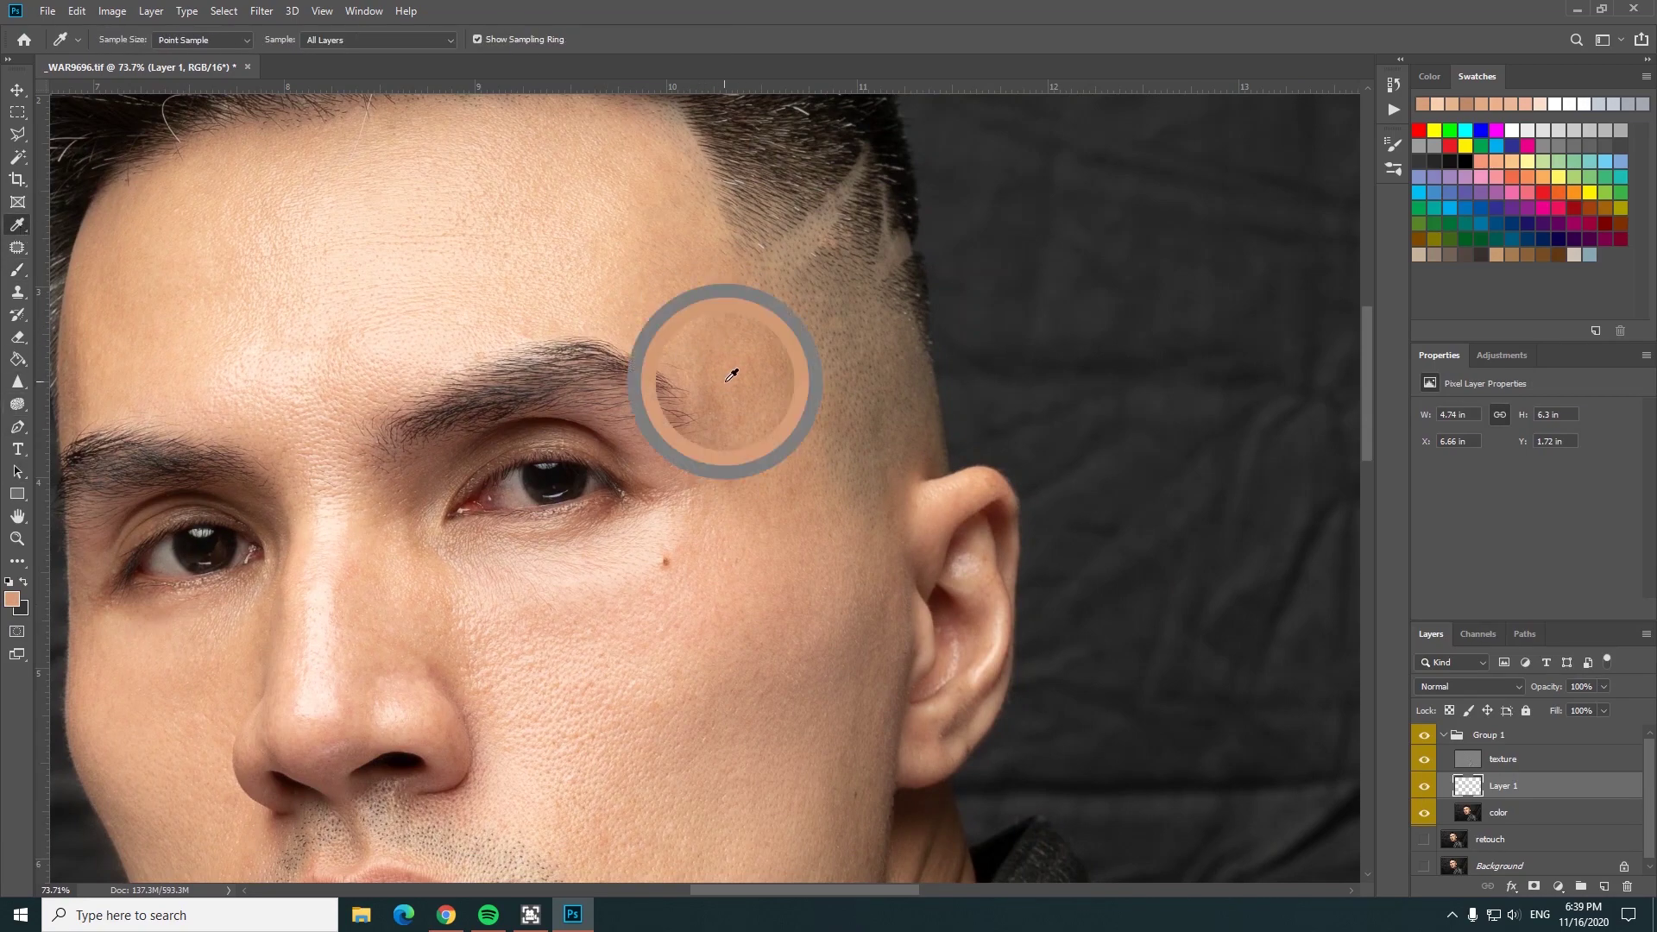
pyautogui.press('b')
pyautogui.scroll(-3, 374, 529)
pyautogui.press('z')
pyautogui.scroll(3, 1156, 319)
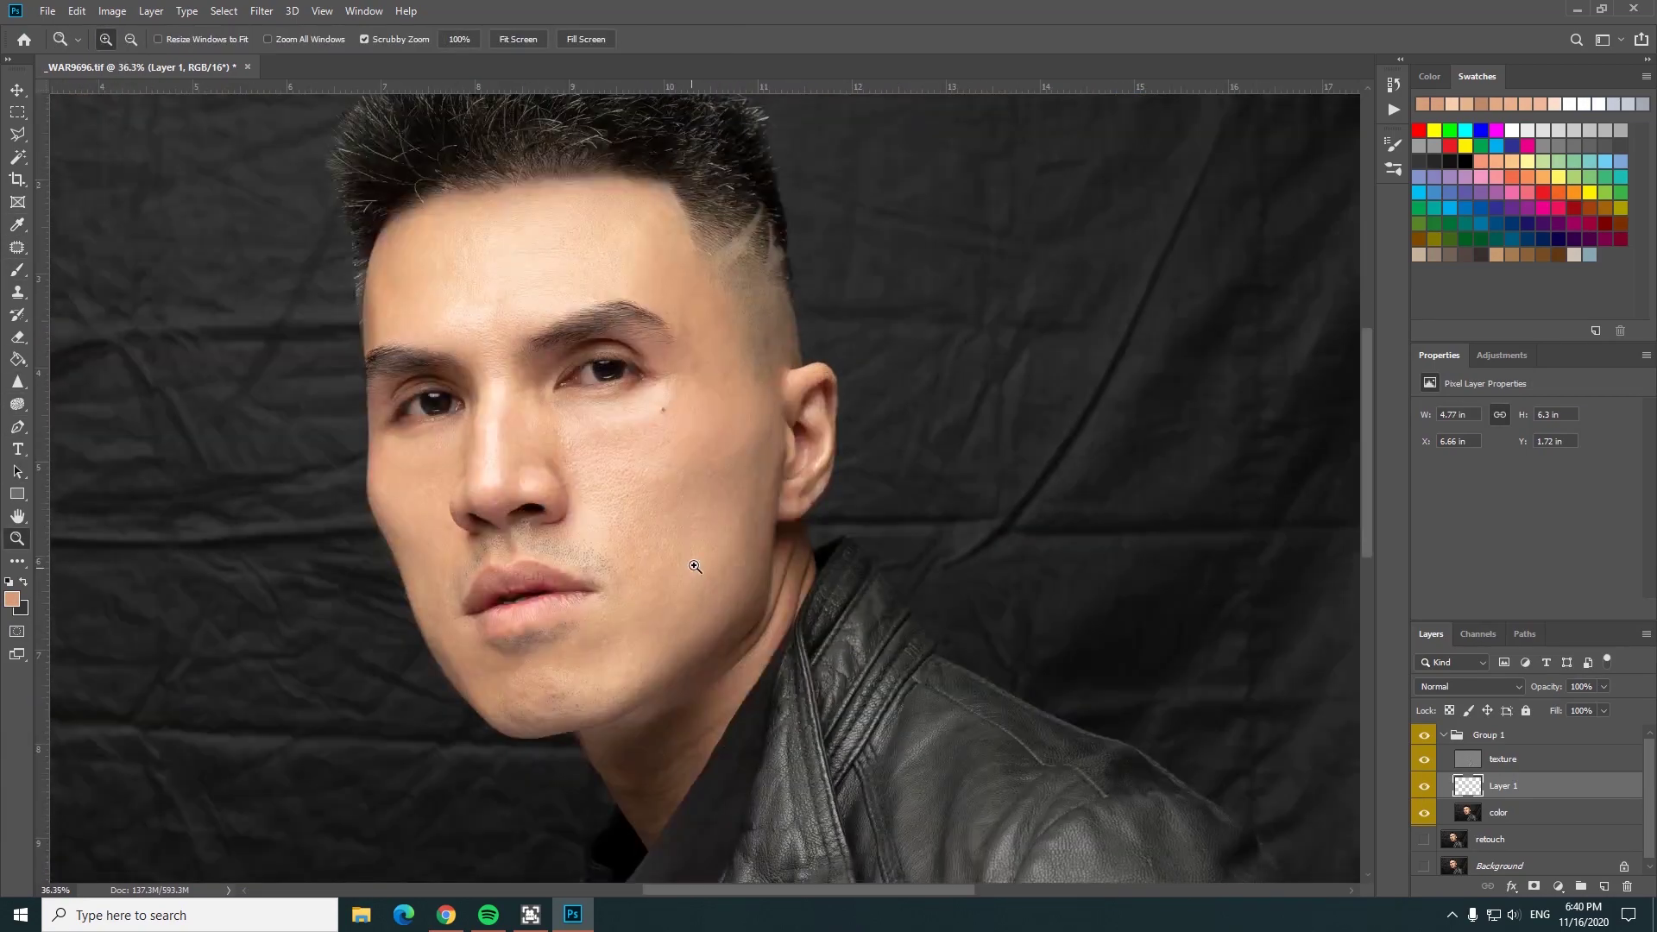
pyautogui.scroll(2, 1156, 320)
# - Sample another face skin tone, then hide and show Layer 1 to compare
pyautogui.press('i')
pyautogui.click(752, 488)
pyautogui.press('b')
pyautogui.rightClick(761, 421)
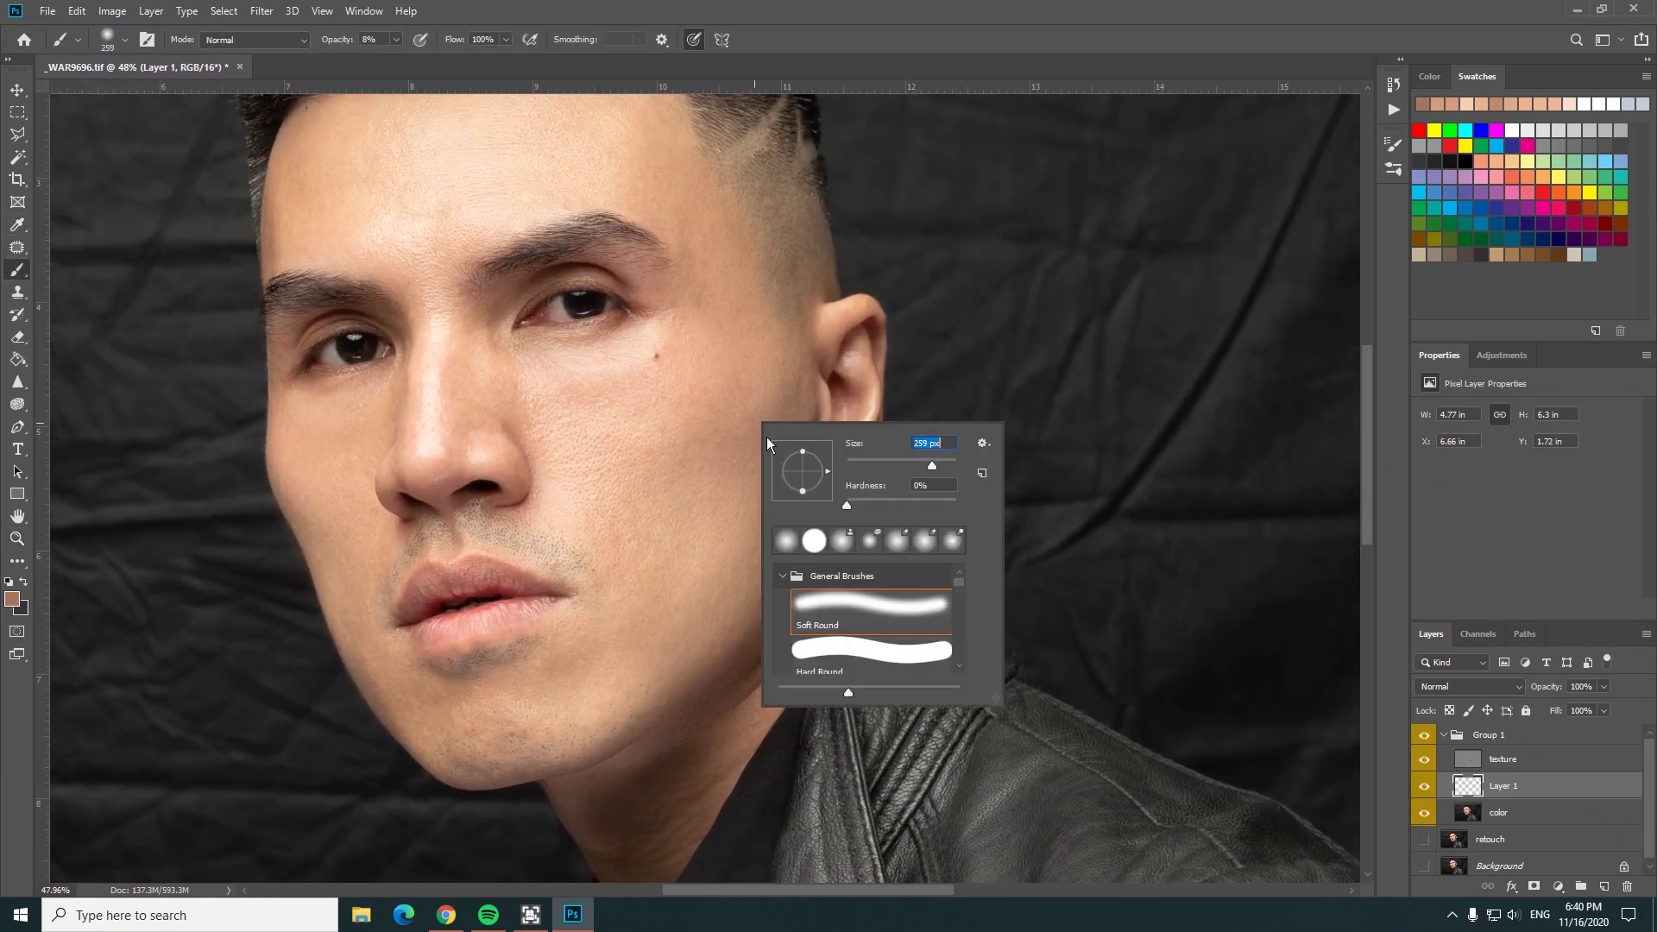
pyautogui.press('Escape')
pyautogui.press('z')
pyautogui.scroll(-2, 730, 427)
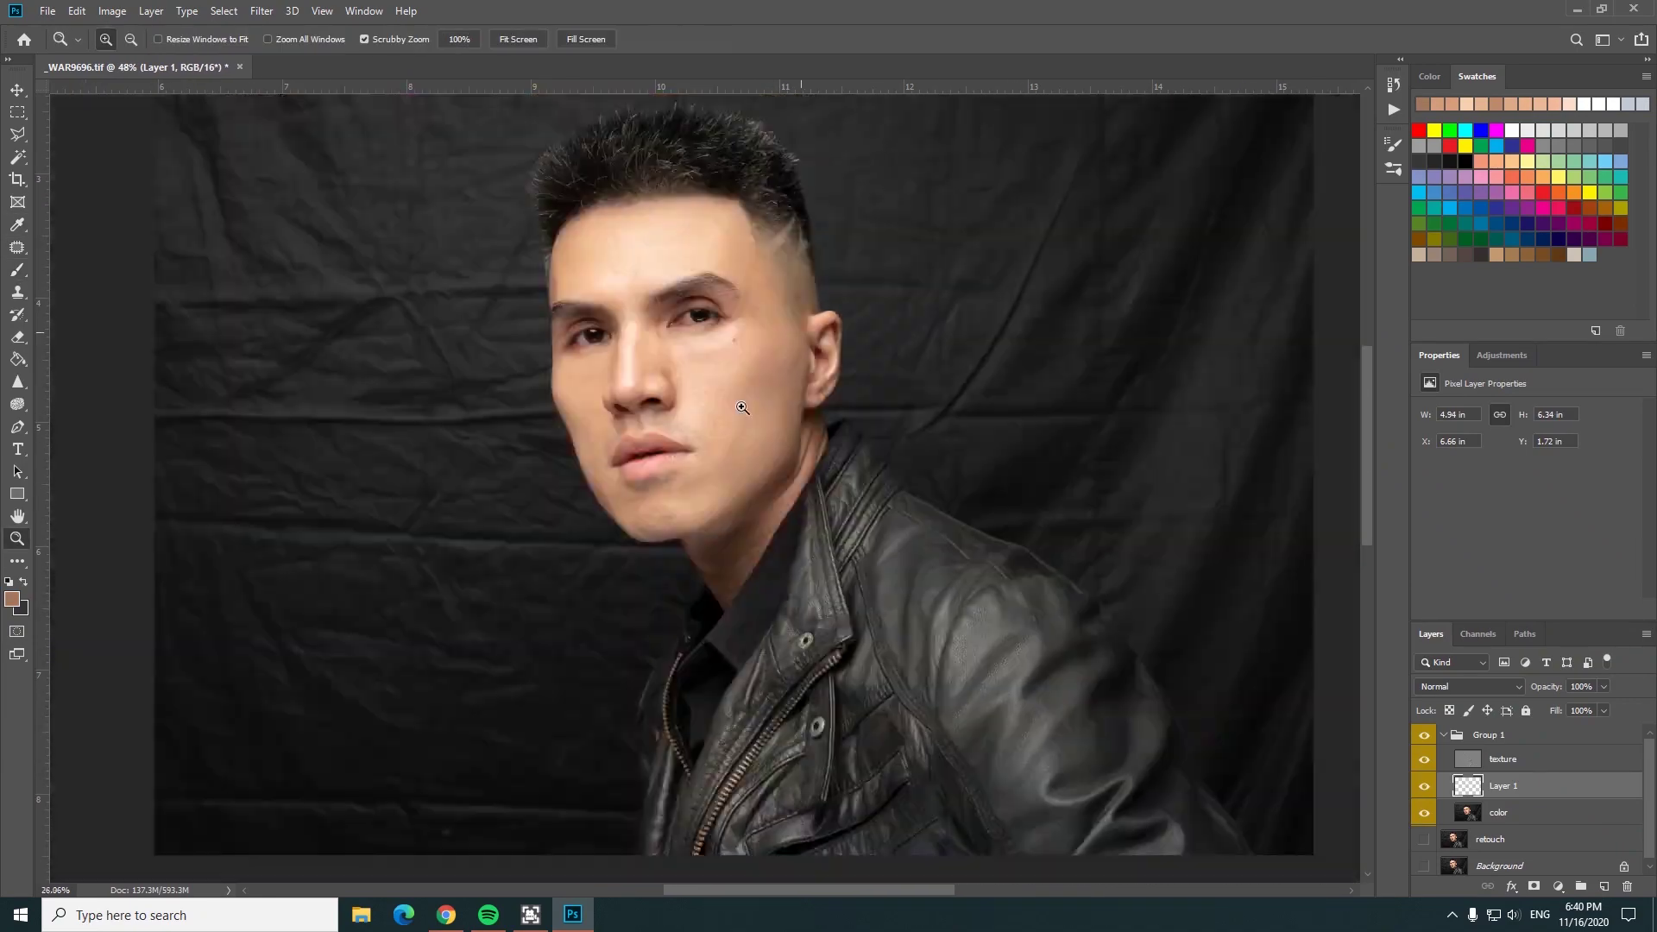
pyautogui.click(1424, 785)
pyautogui.click(1423, 785)
pyautogui.click(1424, 792)
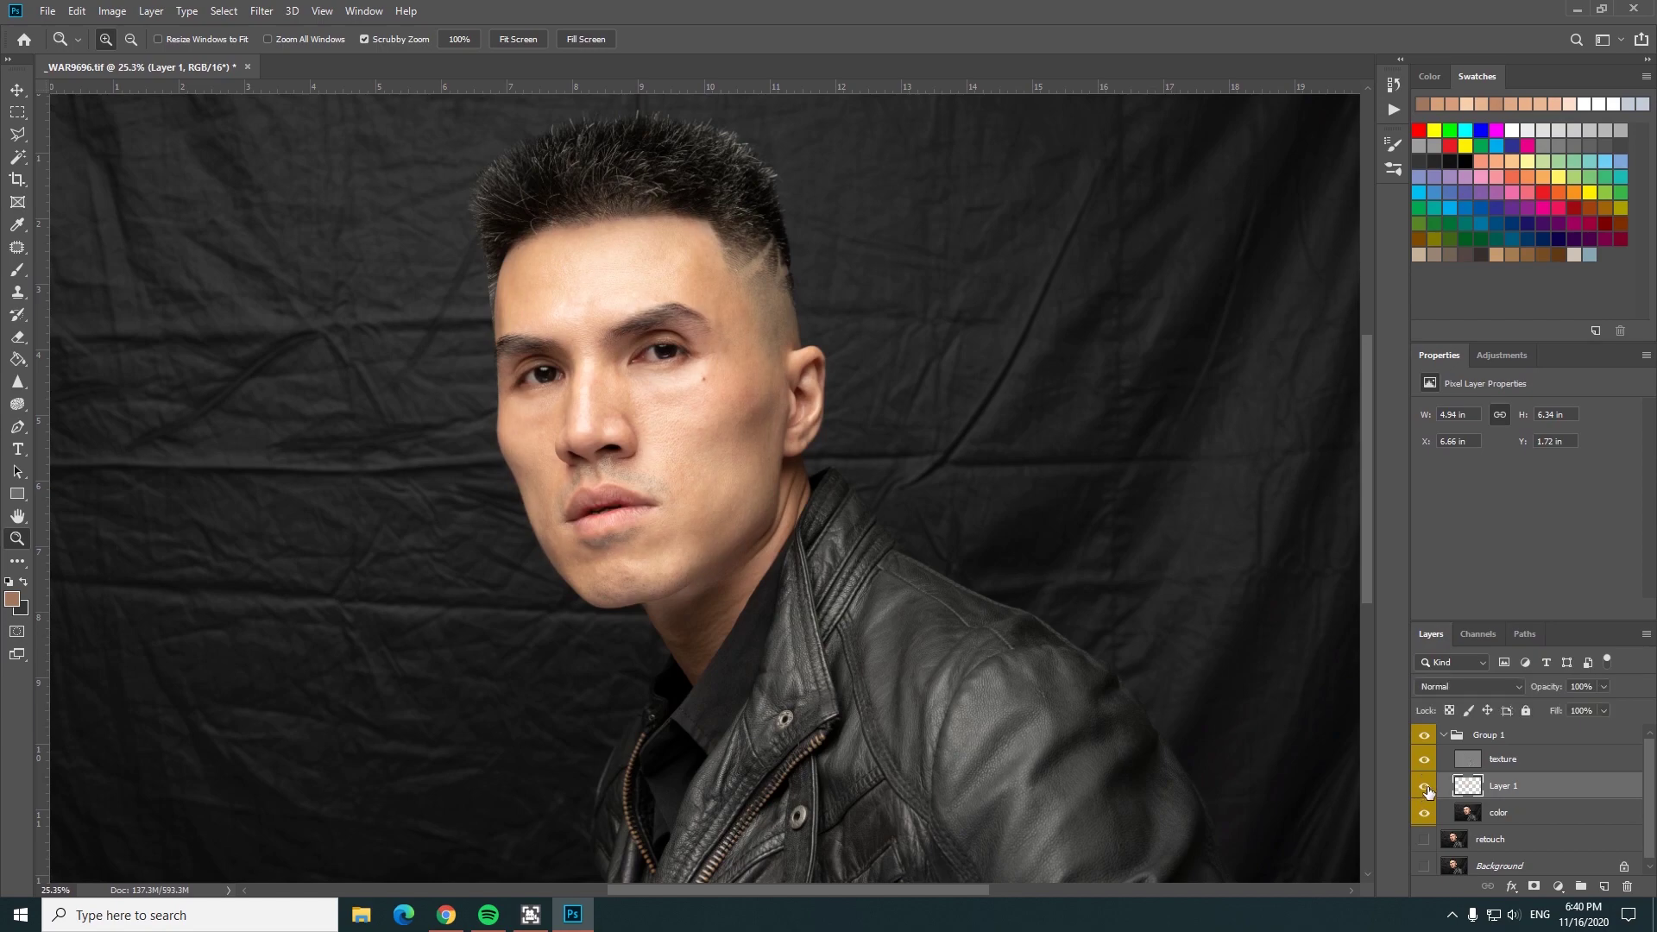
# - Resample the lower-face skin colour, check it, and toggle Layer 1 again to compare
pyautogui.scroll(3, 765, 518)
pyautogui.press('i')
pyautogui.click(738, 592)
pyautogui.click(12, 598)
pyautogui.write('927d64')
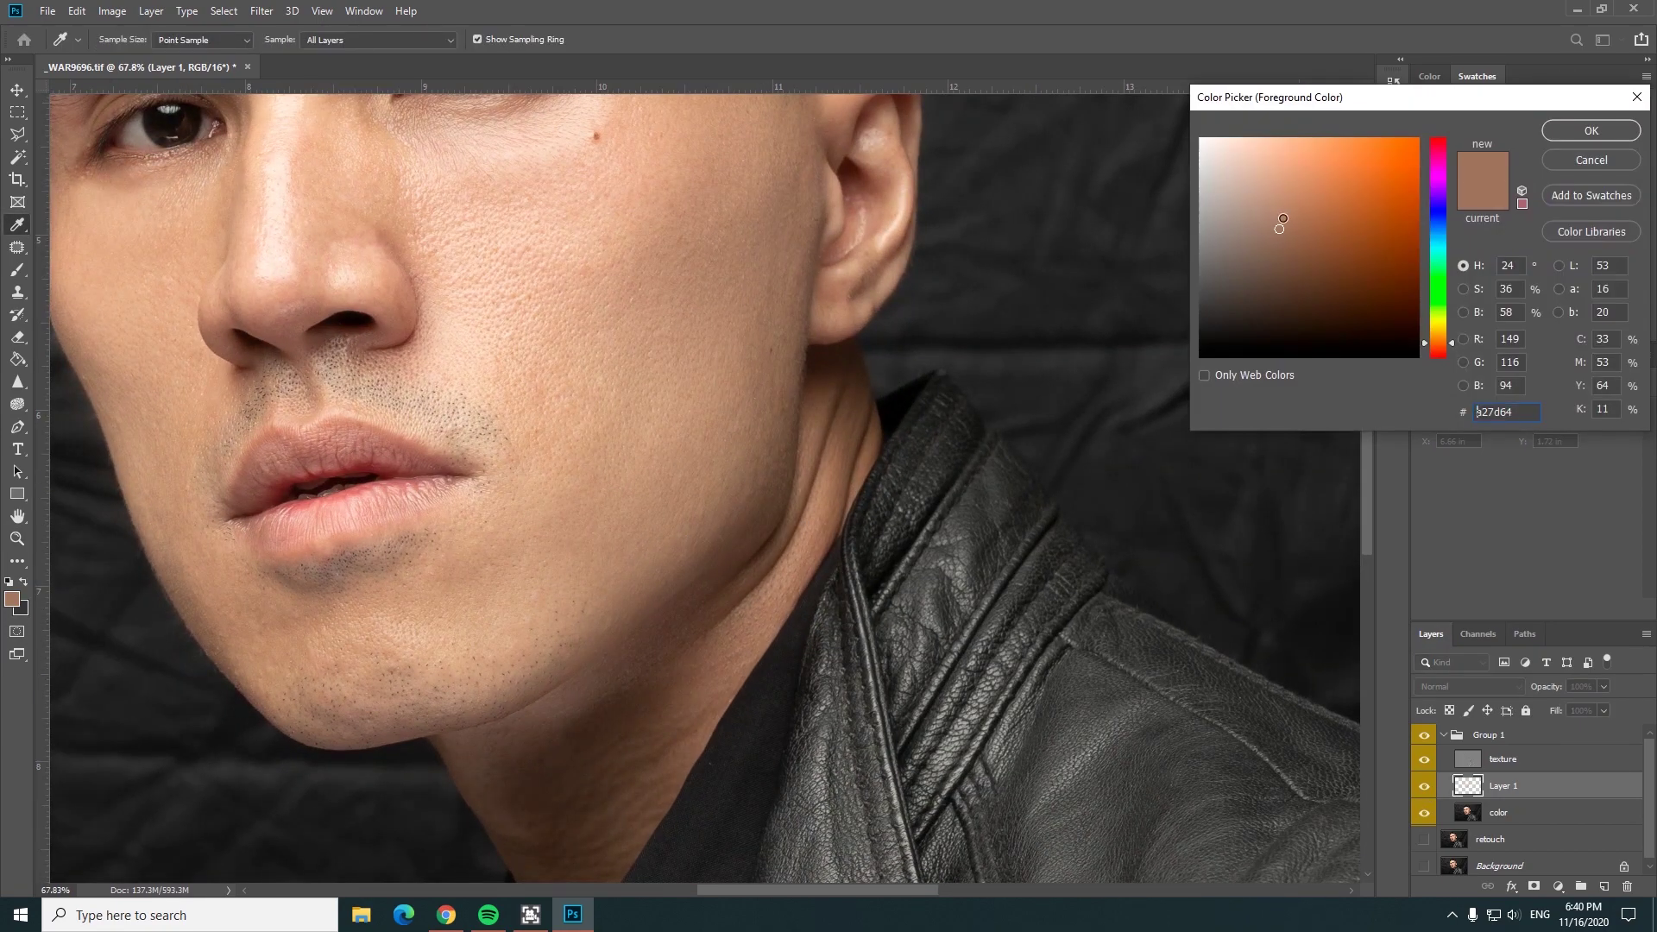
pyautogui.press('Return')
pyautogui.press('b')
pyautogui.press('z')
pyautogui.scroll(-2, 803, 437)
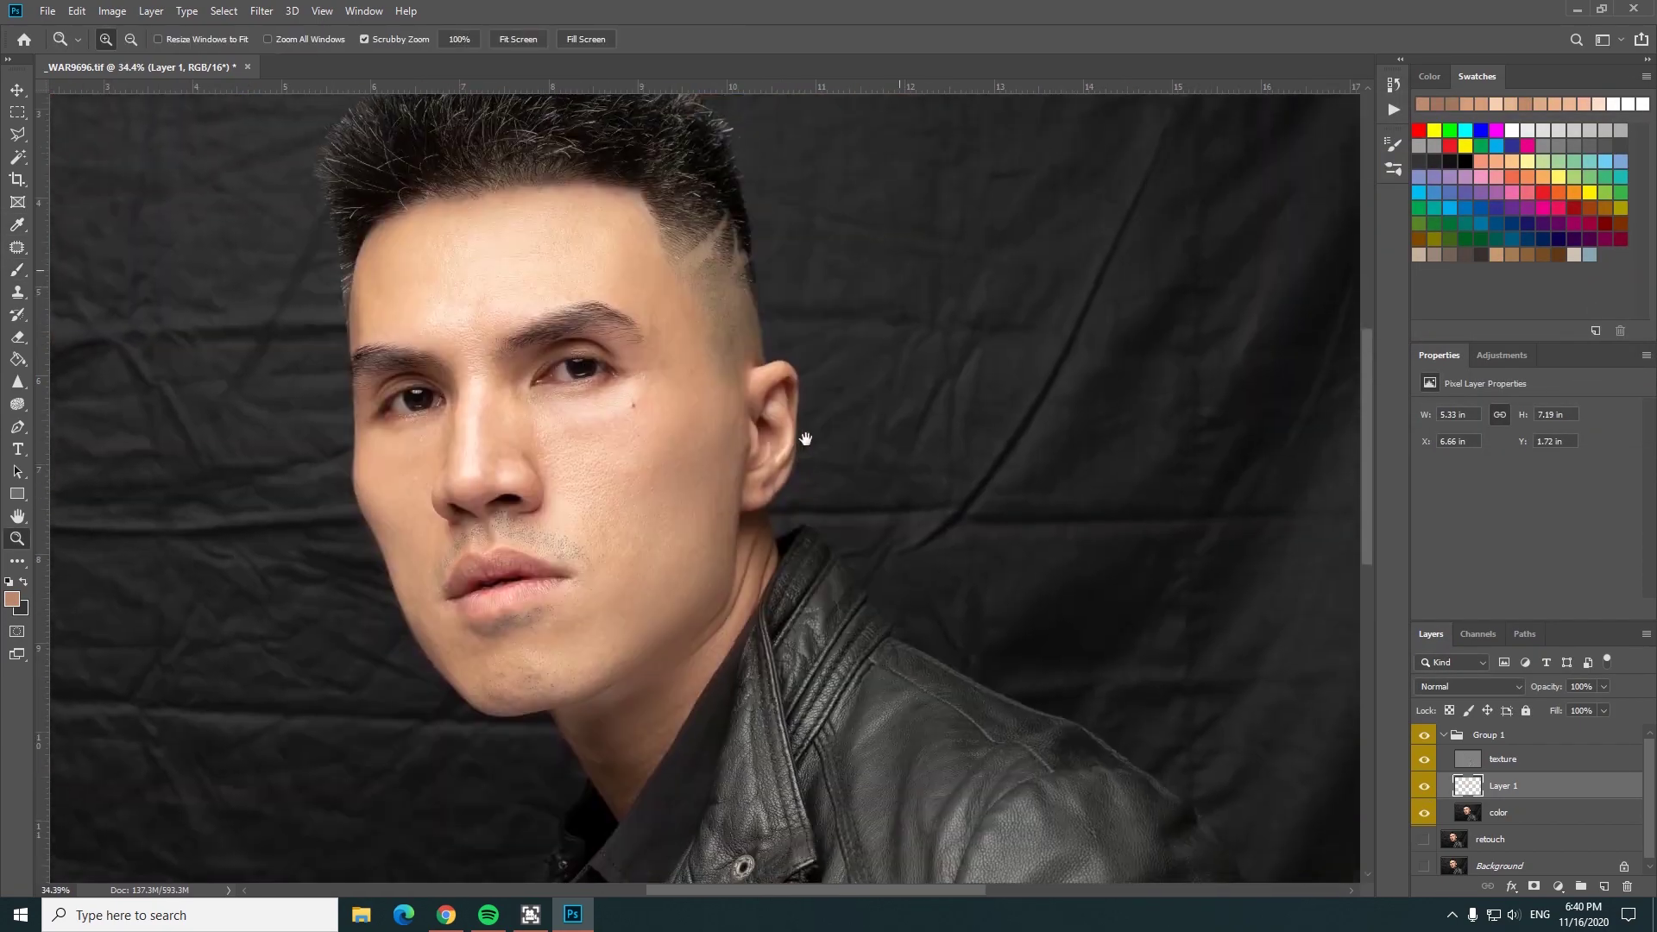
pyautogui.scroll(-2, 803, 437)
pyautogui.click(1424, 785)
pyautogui.click(1424, 785)
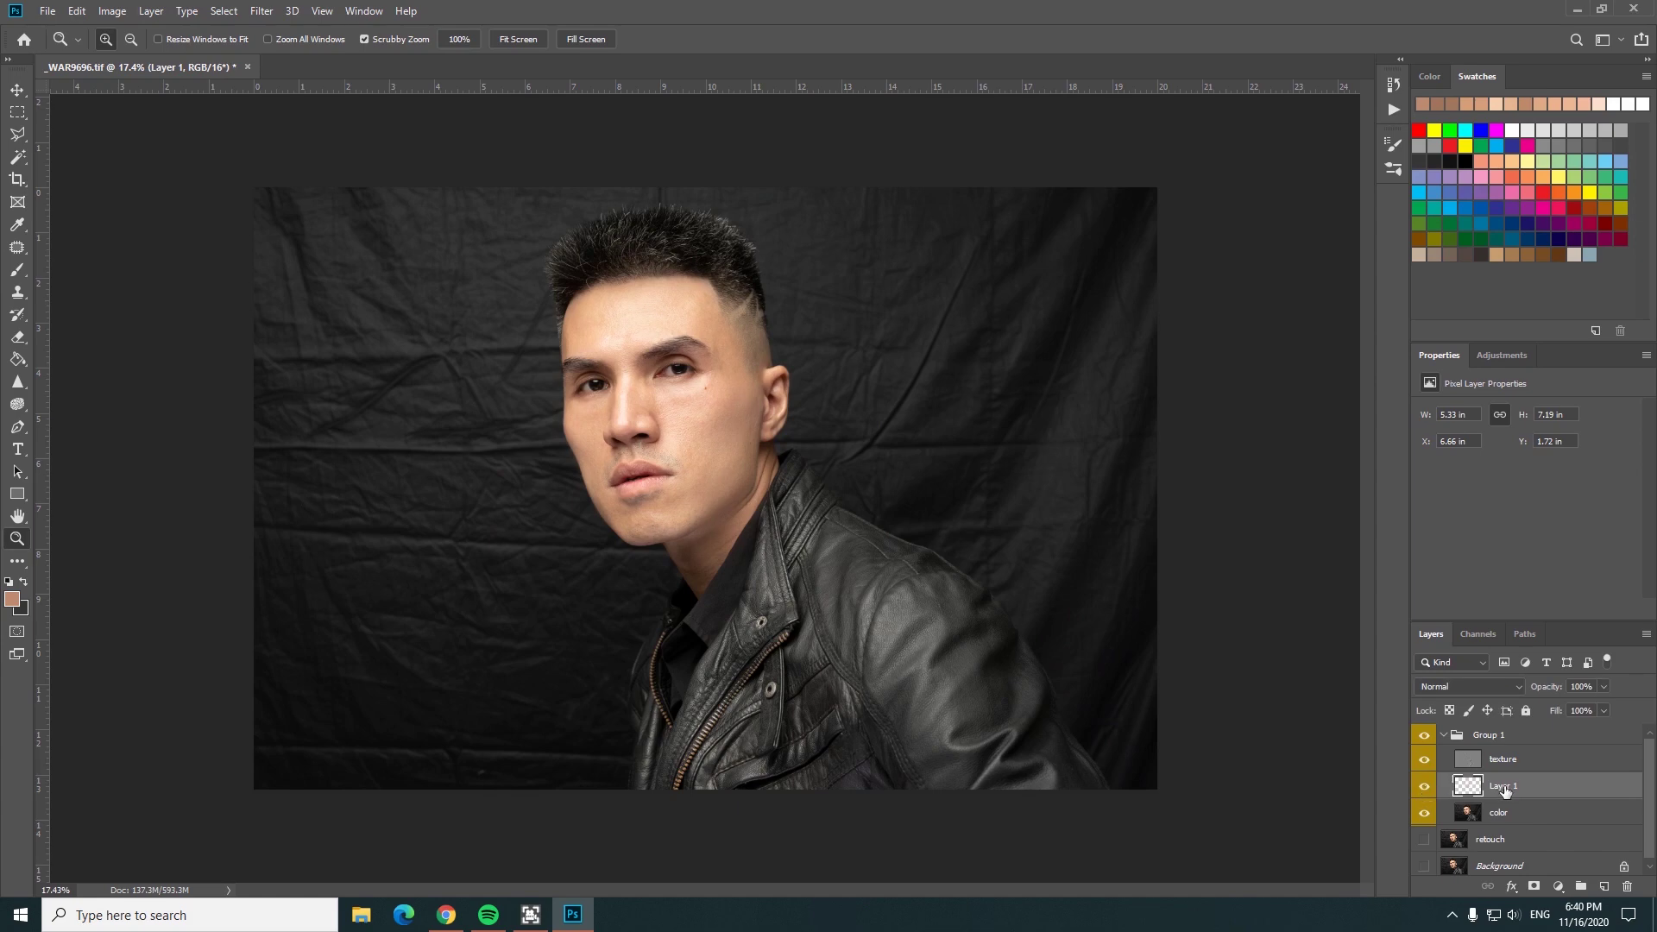
pyautogui.click(1424, 786)
# - Create a trial Layer 2 with a darker sampled skin tone and a halved brush size
pyautogui.click(1603, 887)
pyautogui.scroll(3, 732, 380)
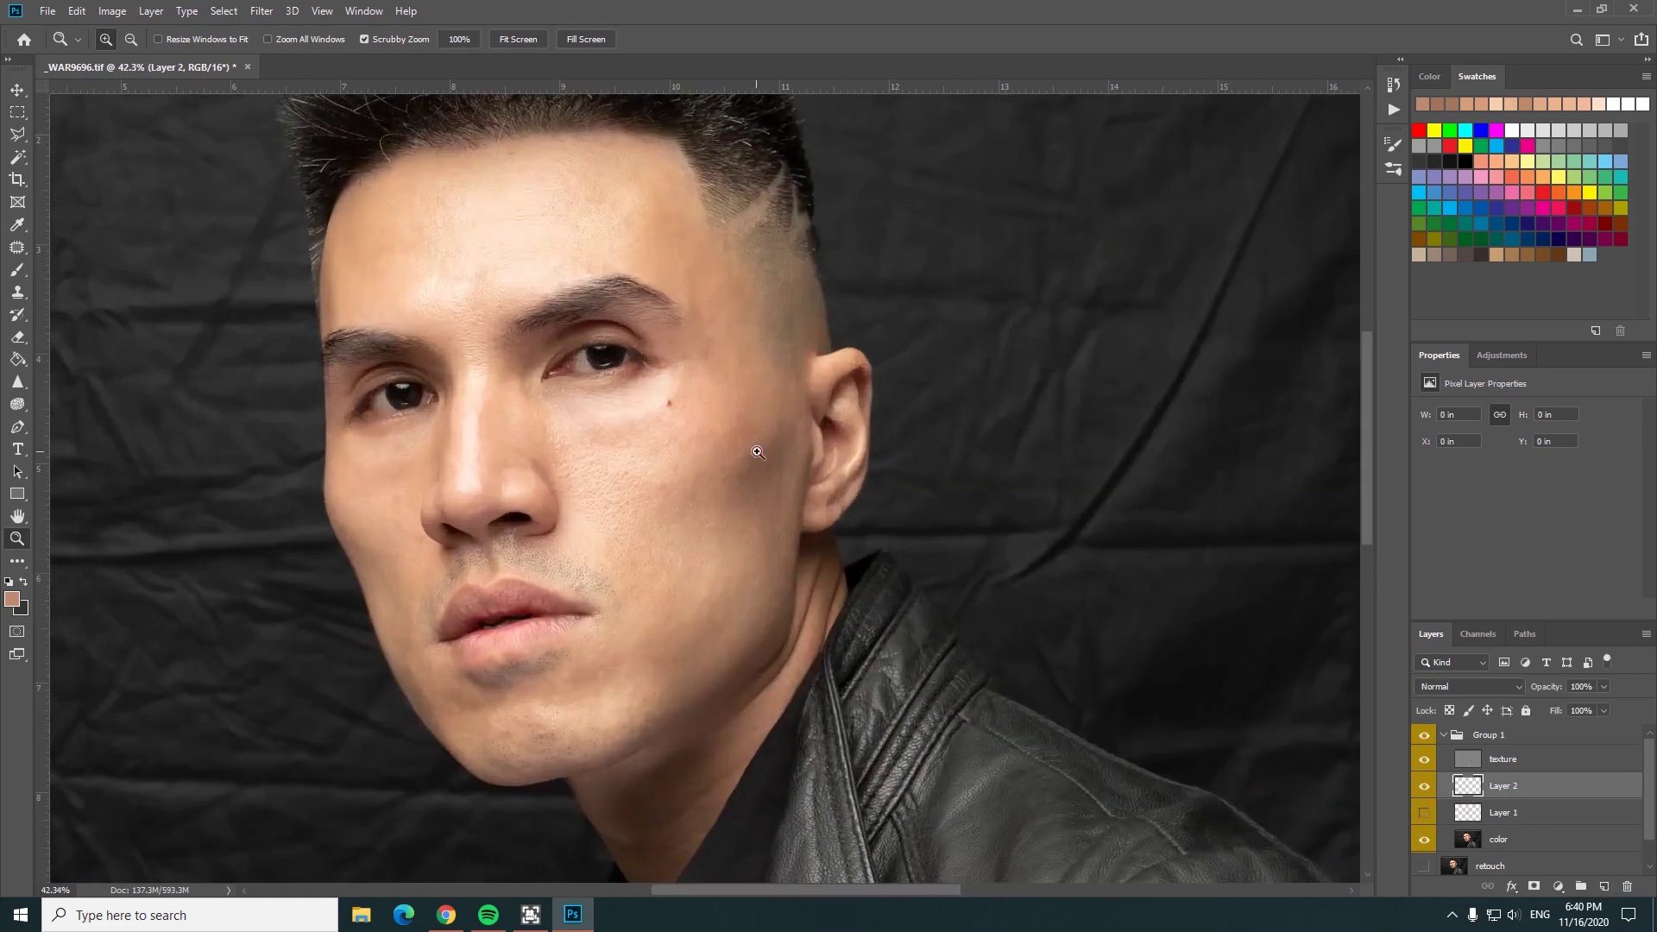
pyautogui.press('b')
pyautogui.keyDown('alt'); pyautogui.click(763, 458); pyautogui.keyUp('alt')
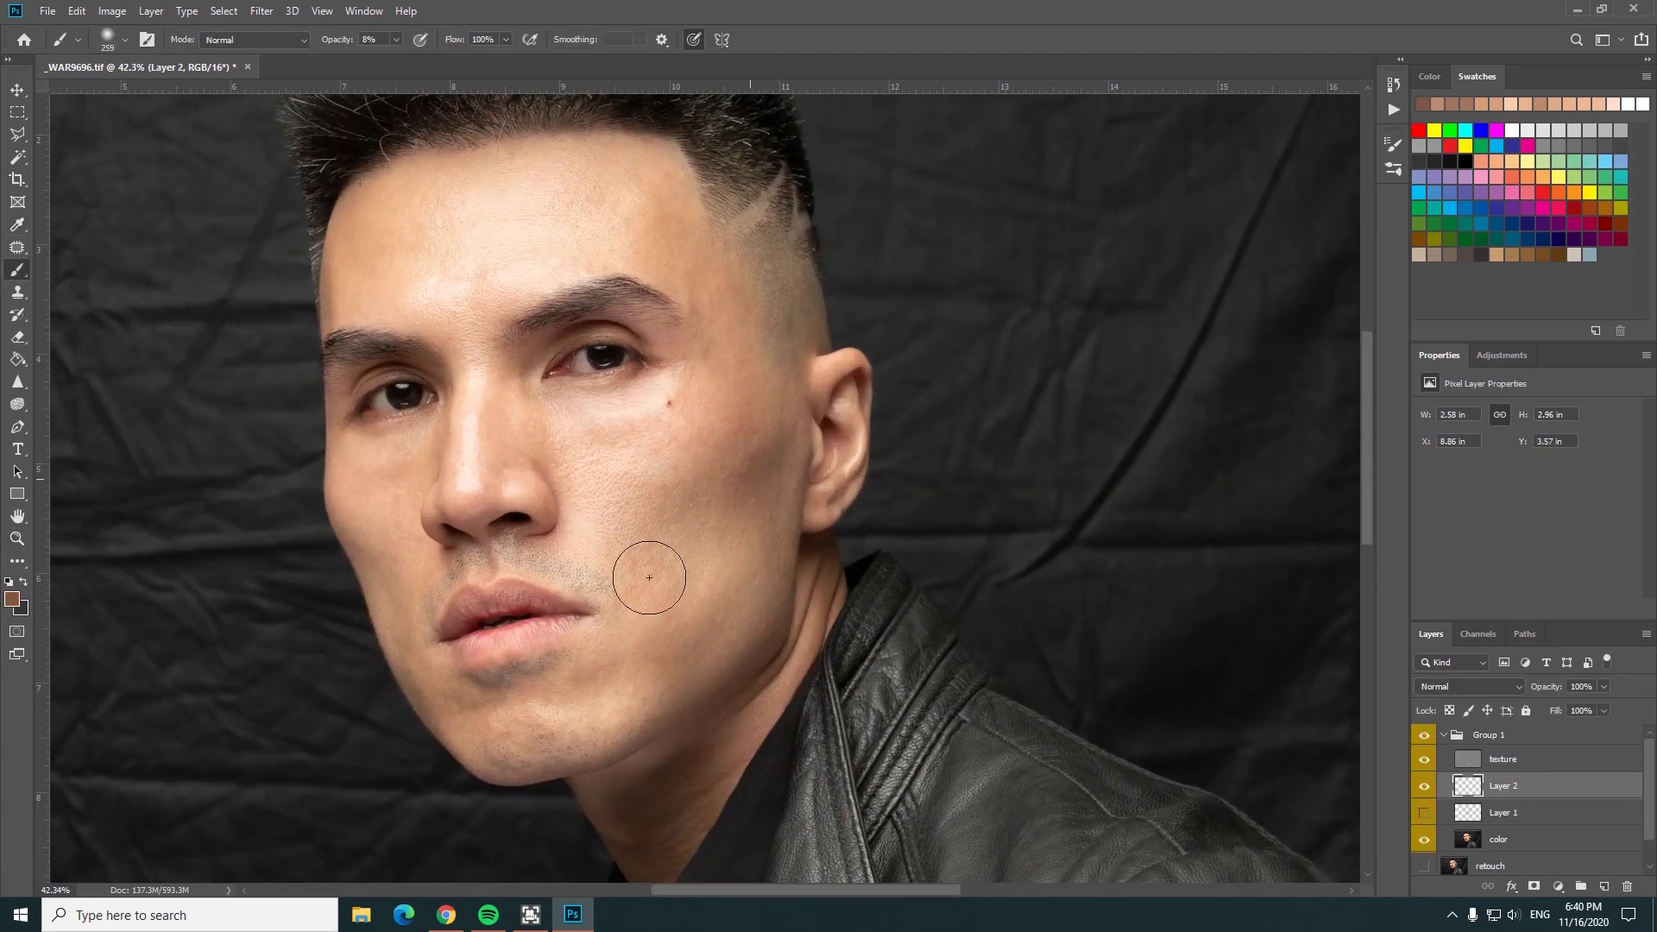
pyautogui.rightClick(853, 438)
pyautogui.moveTo(863, 440); pyautogui.dragTo(832, 440)
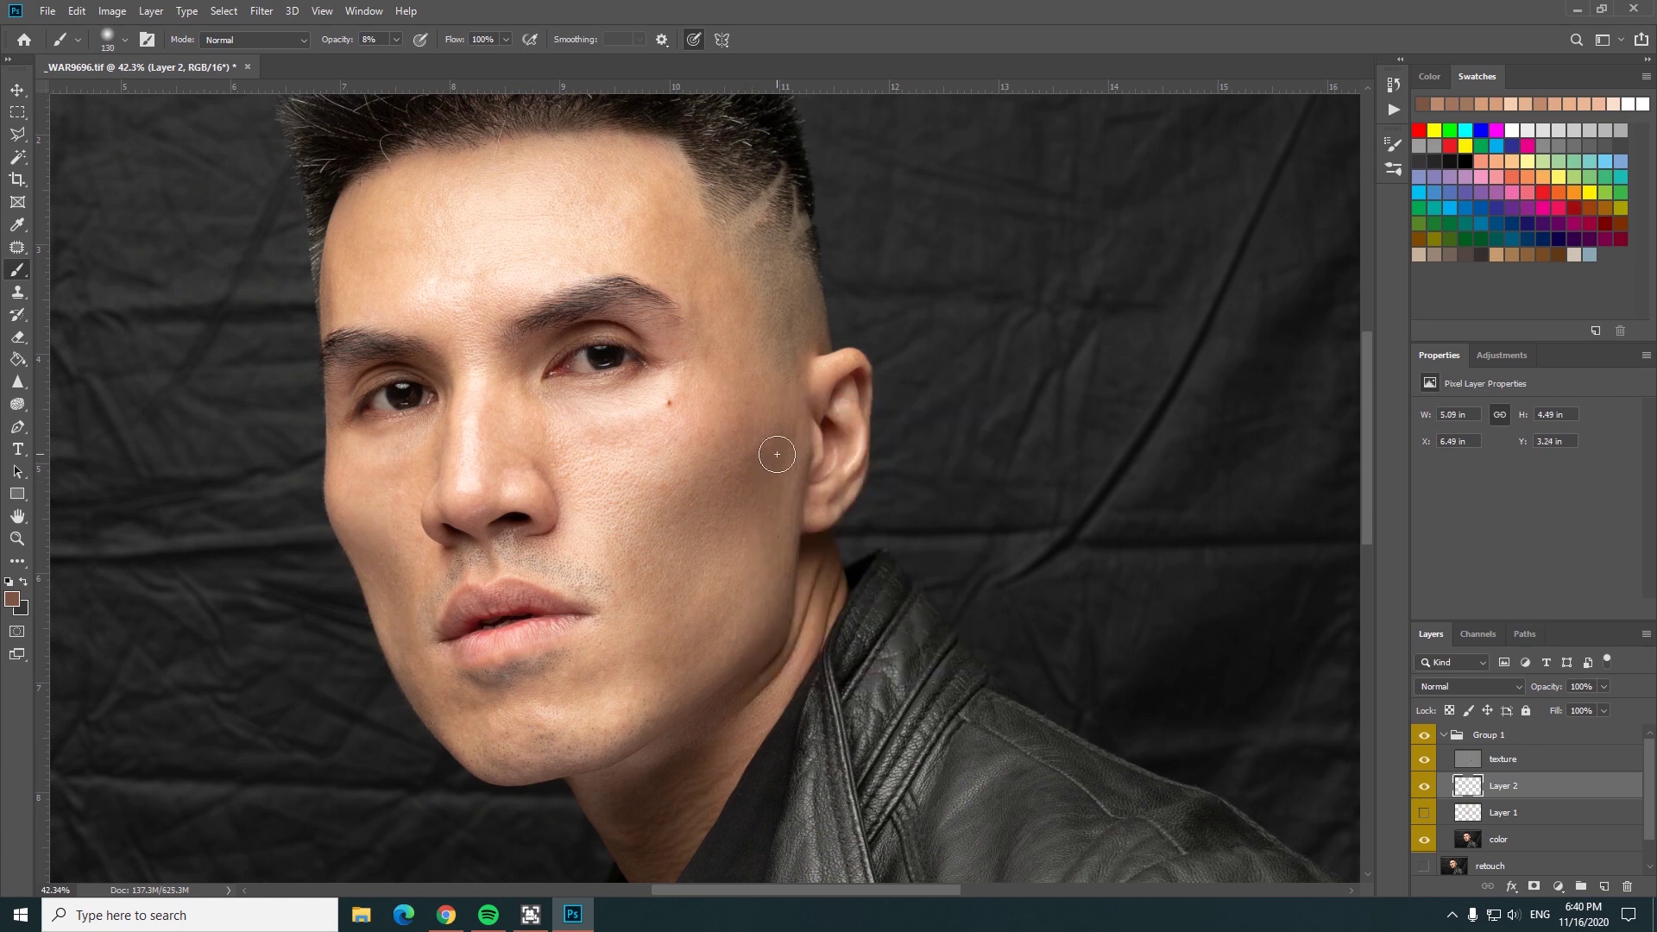
pyautogui.moveTo(580, 703); pyautogui.dragTo(589, 750)
# - Review the brush size and foreground colour, then zoom out to the whole photo
pyautogui.rightClick(647, 401)
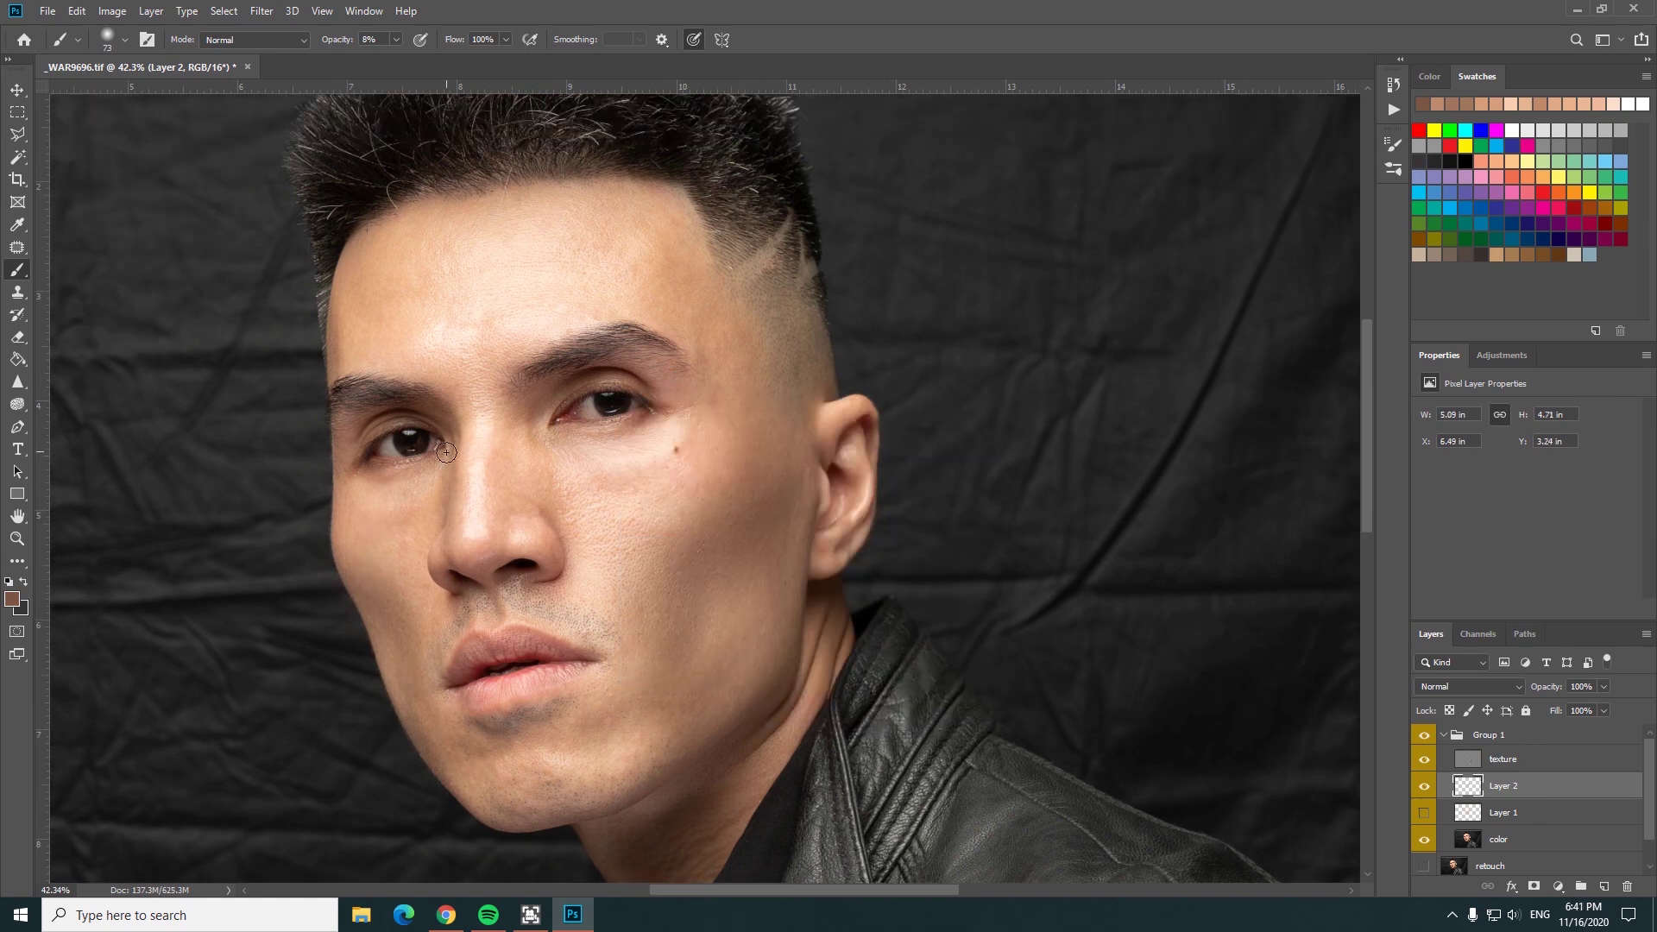
pyautogui.click(12, 598)
pyautogui.press('Return')
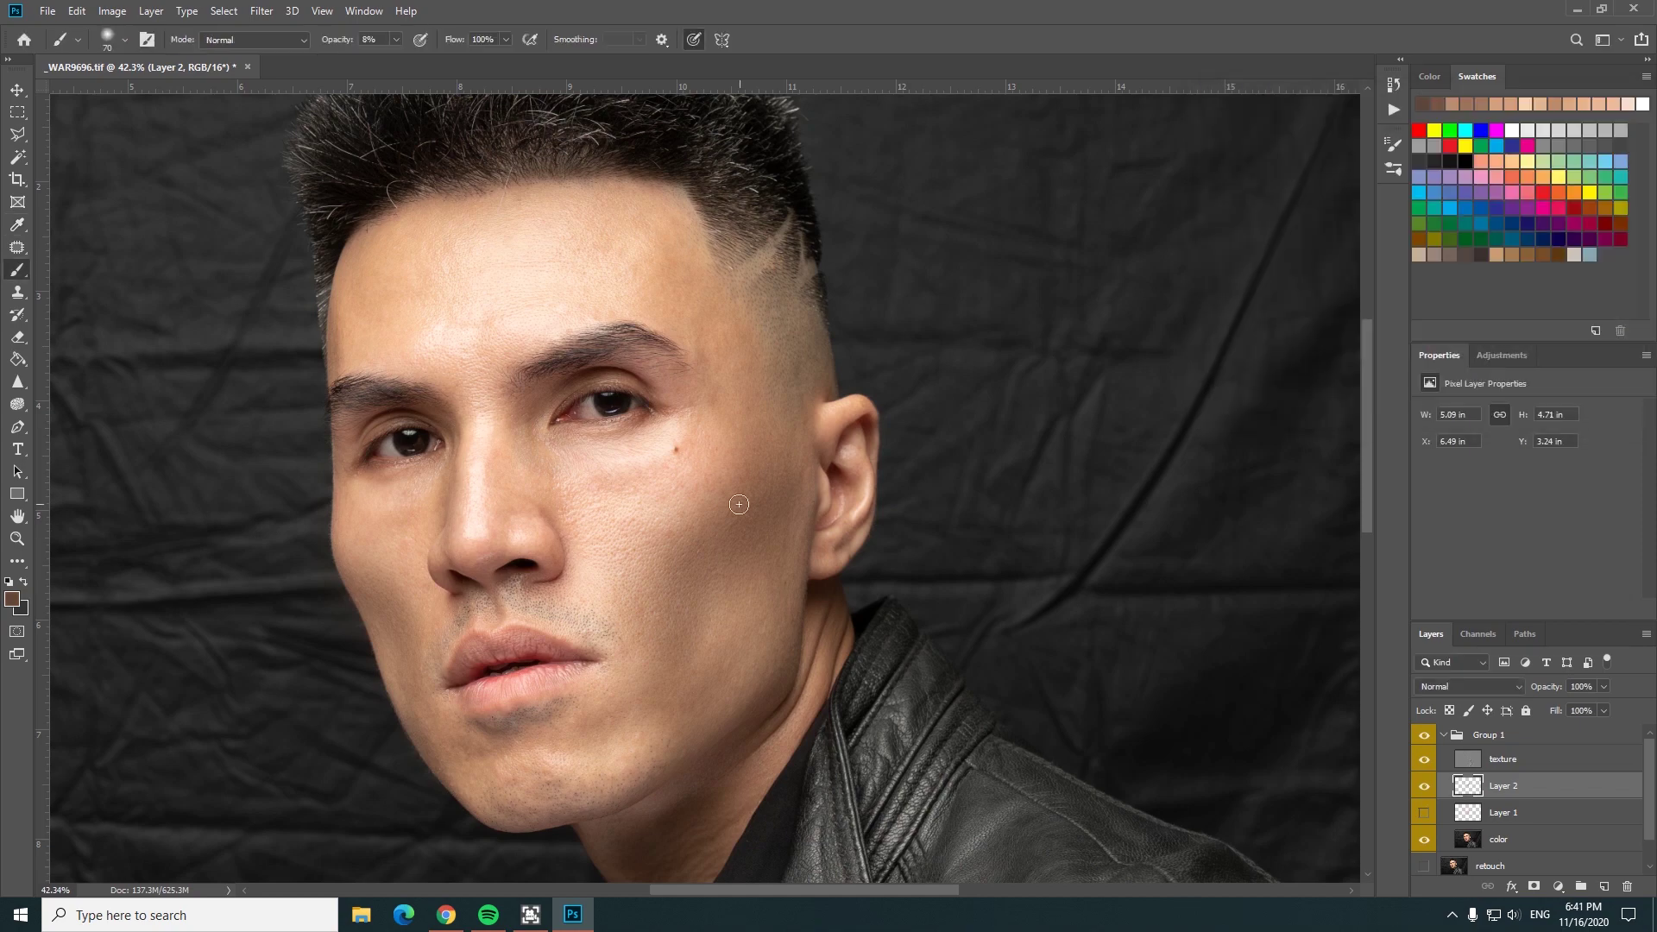
pyautogui.moveTo(721, 529); pyautogui.dragTo(732, 403)
pyautogui.press('z')
pyautogui.moveTo(1035, 327); pyautogui.dragTo(904, 326)
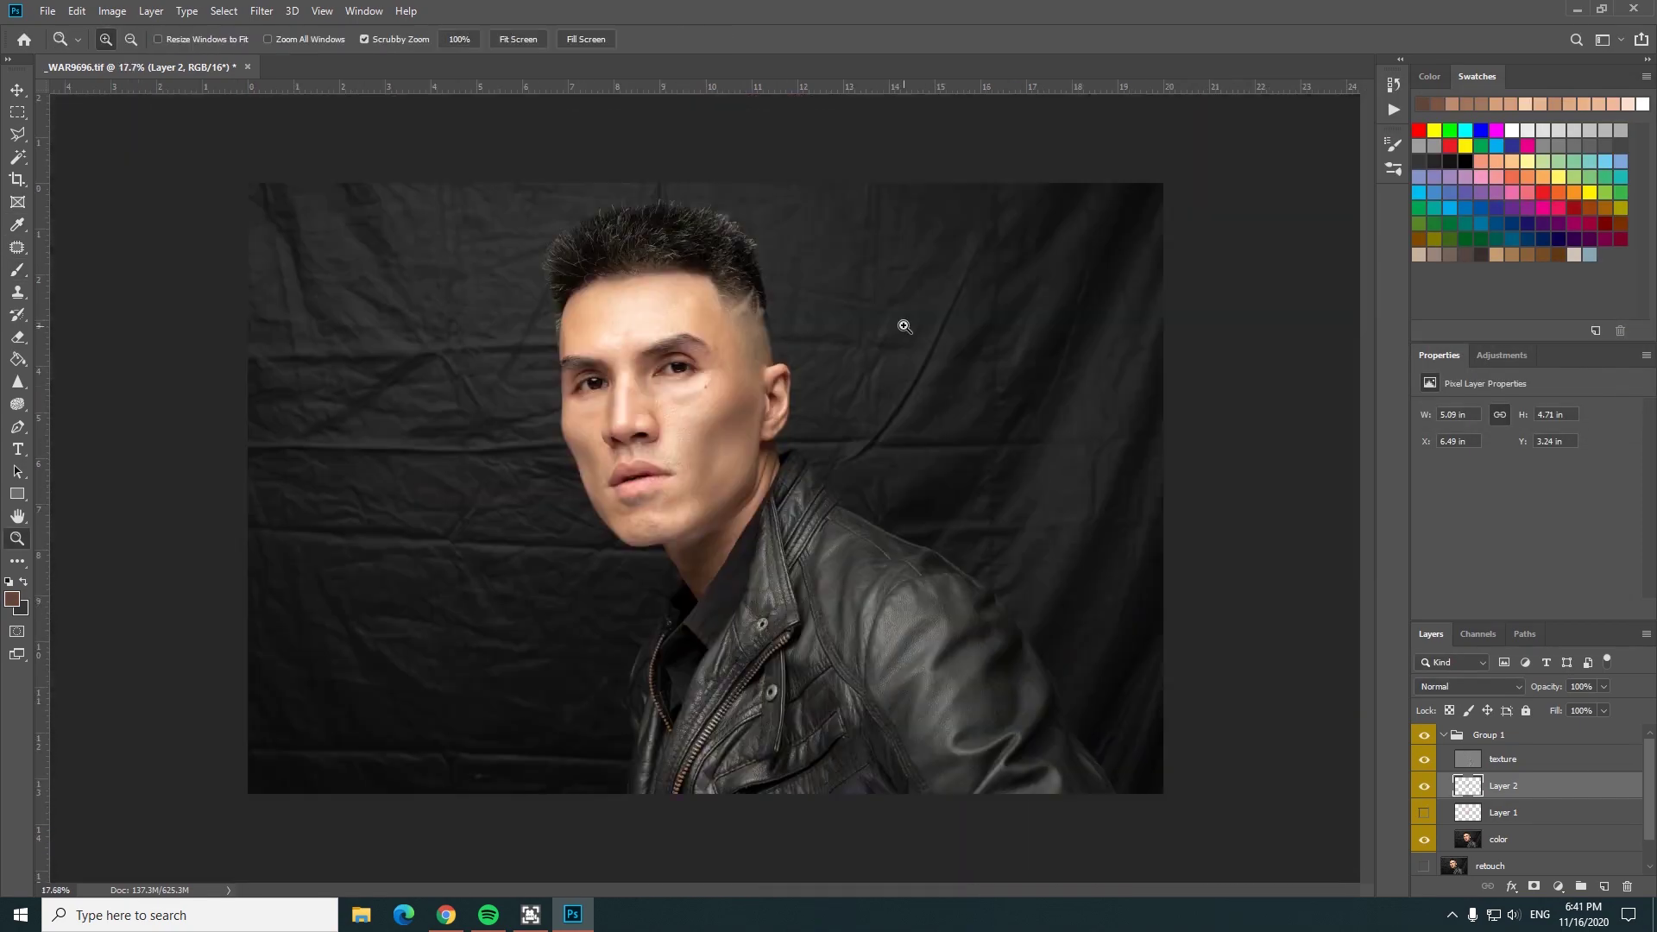
# - Delete Layer 2, turn Layer 1 back on and rename it 'makeup hehehe'
pyautogui.press('Delete')
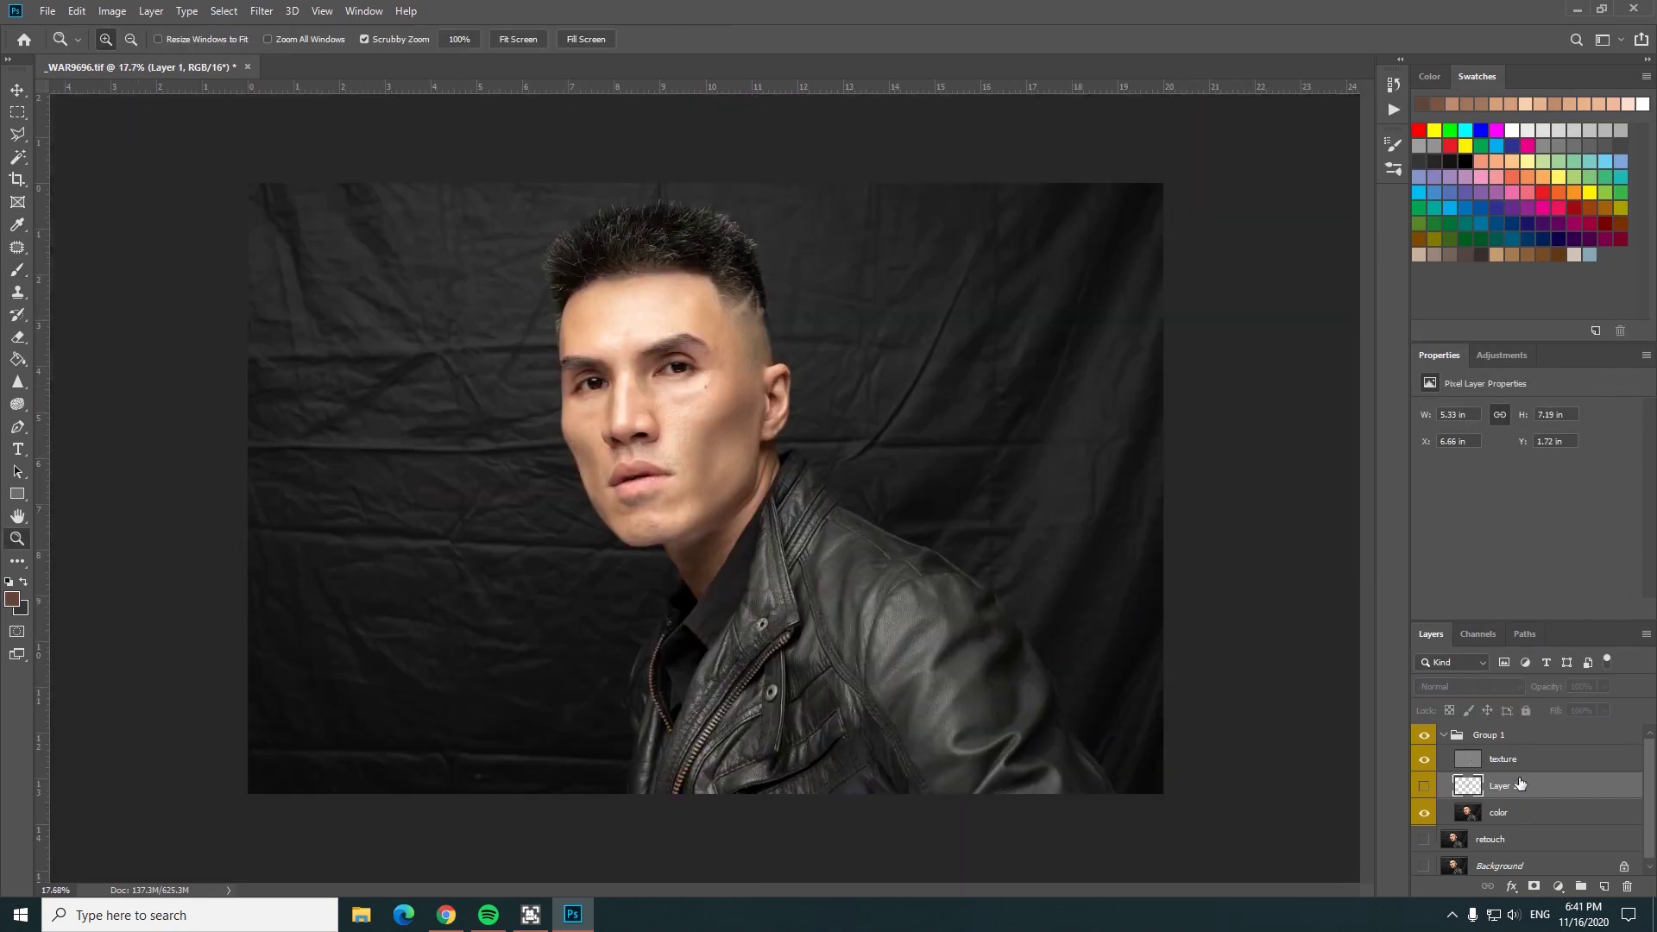
pyautogui.click(1424, 785)
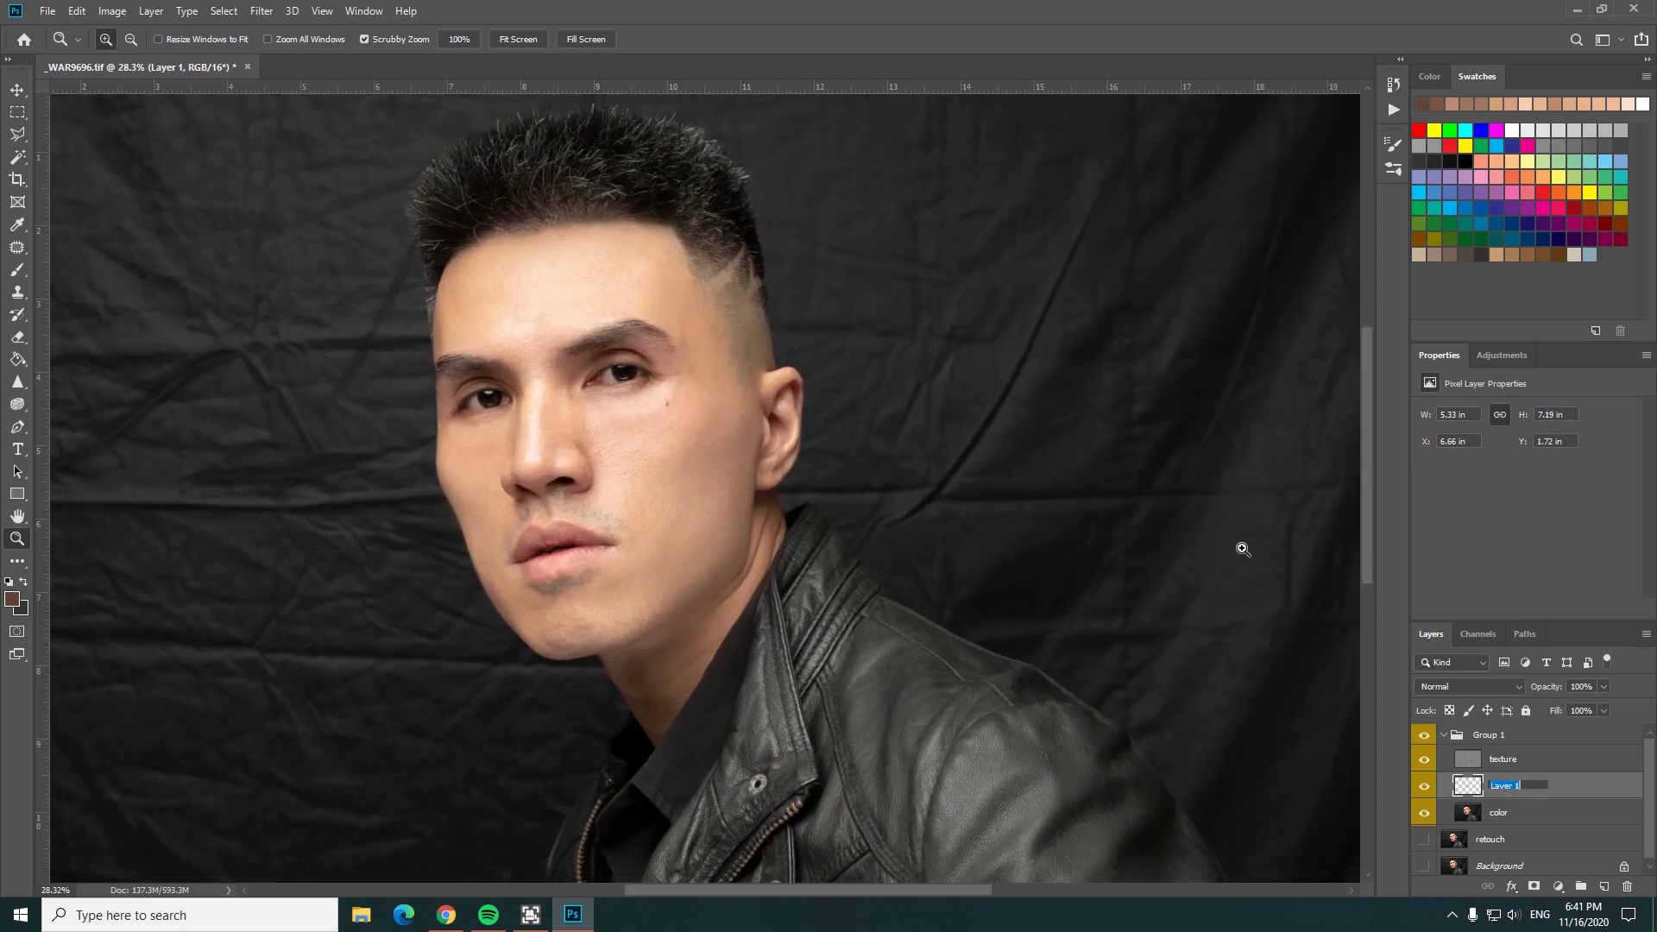
pyautogui.click(1507, 788)
pyautogui.write('makeup heheh')
pyautogui.press('Return')
pyautogui.moveTo(690, 326); pyautogui.dragTo(1146, 497)
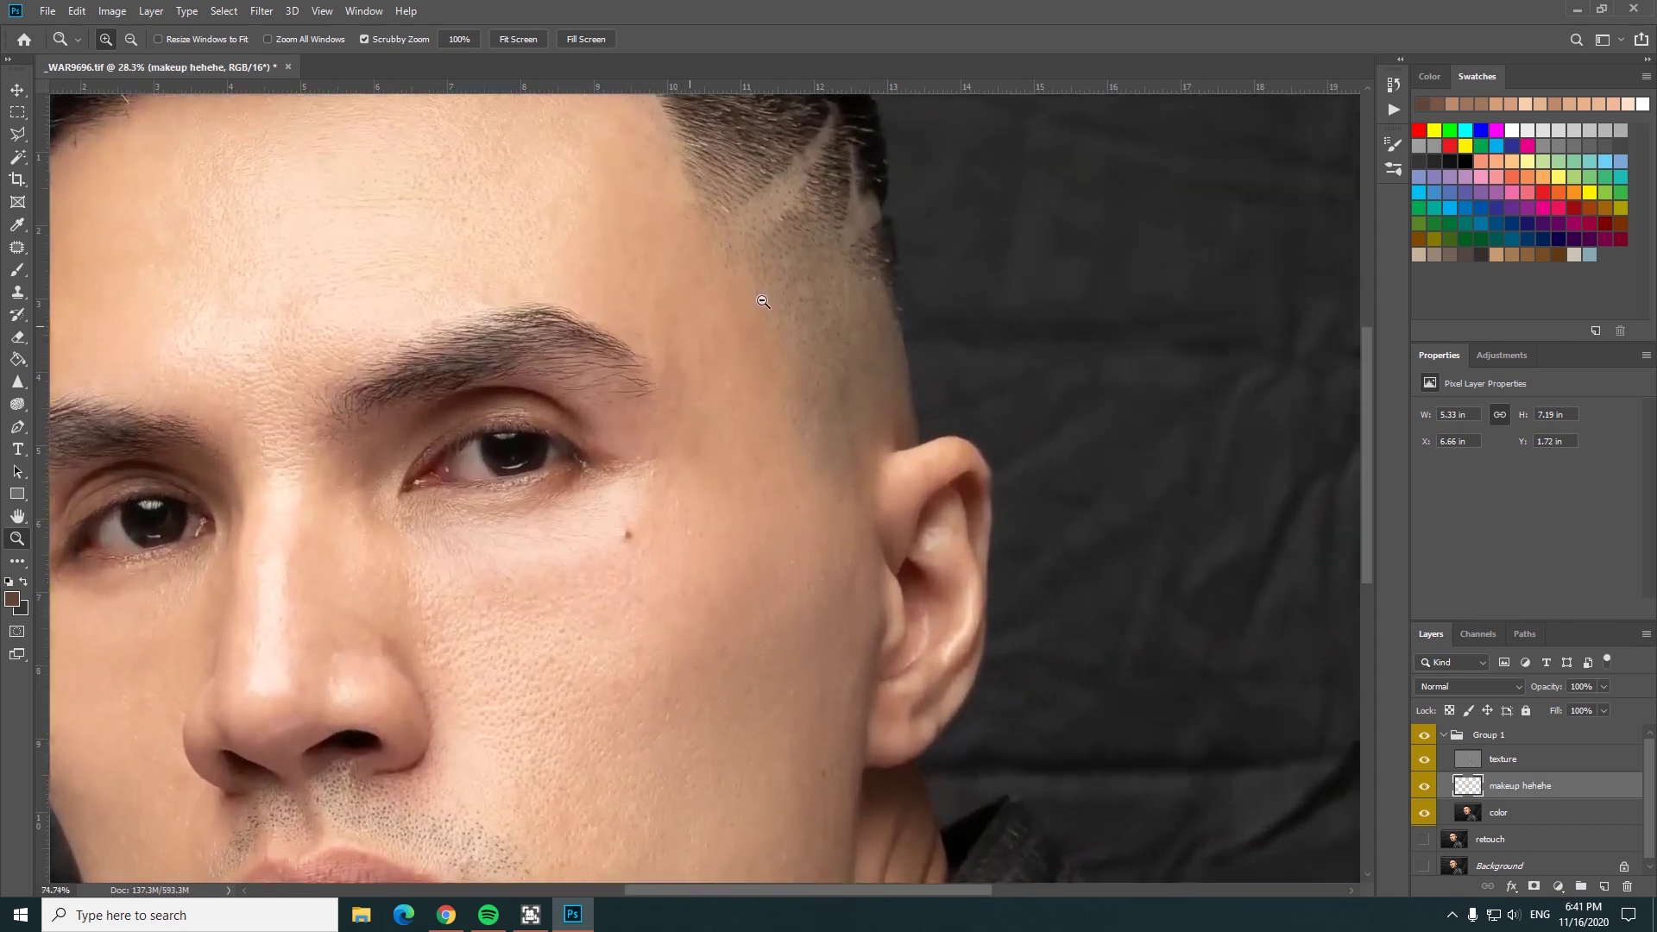
# - On the texture layer, patch two rough skin areas on the cheek below the eye
pyautogui.click(1501, 756)
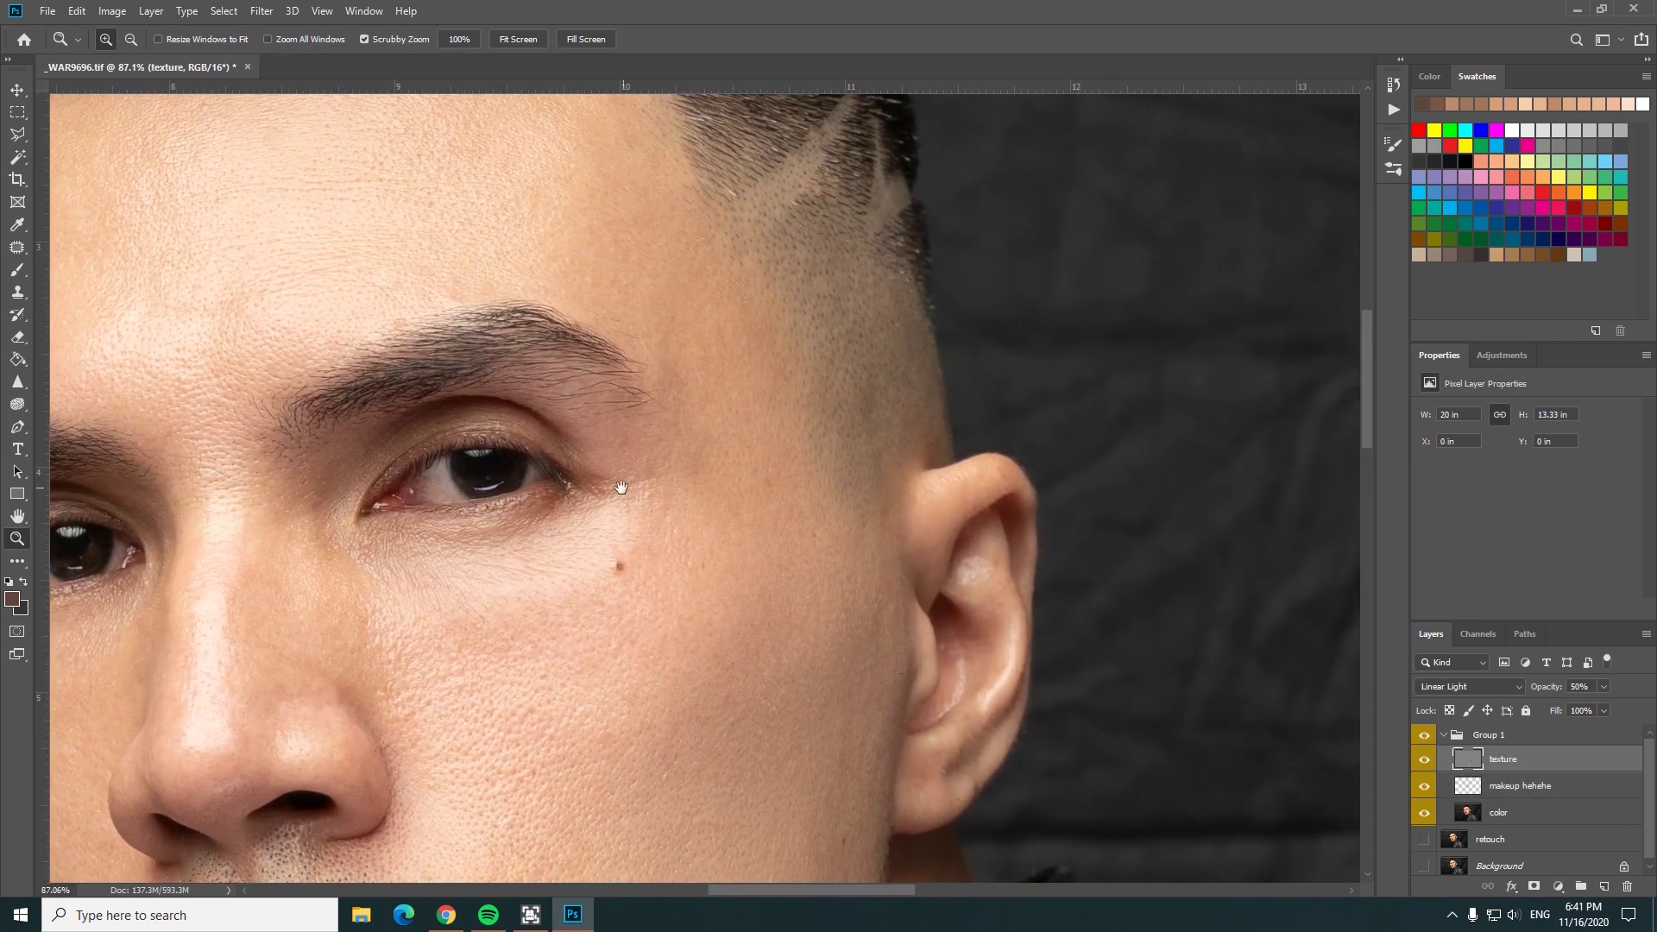
pyautogui.moveTo(621, 487); pyautogui.dragTo(772, 488)
pyautogui.moveTo(844, 573); pyautogui.dragTo(903, 544)
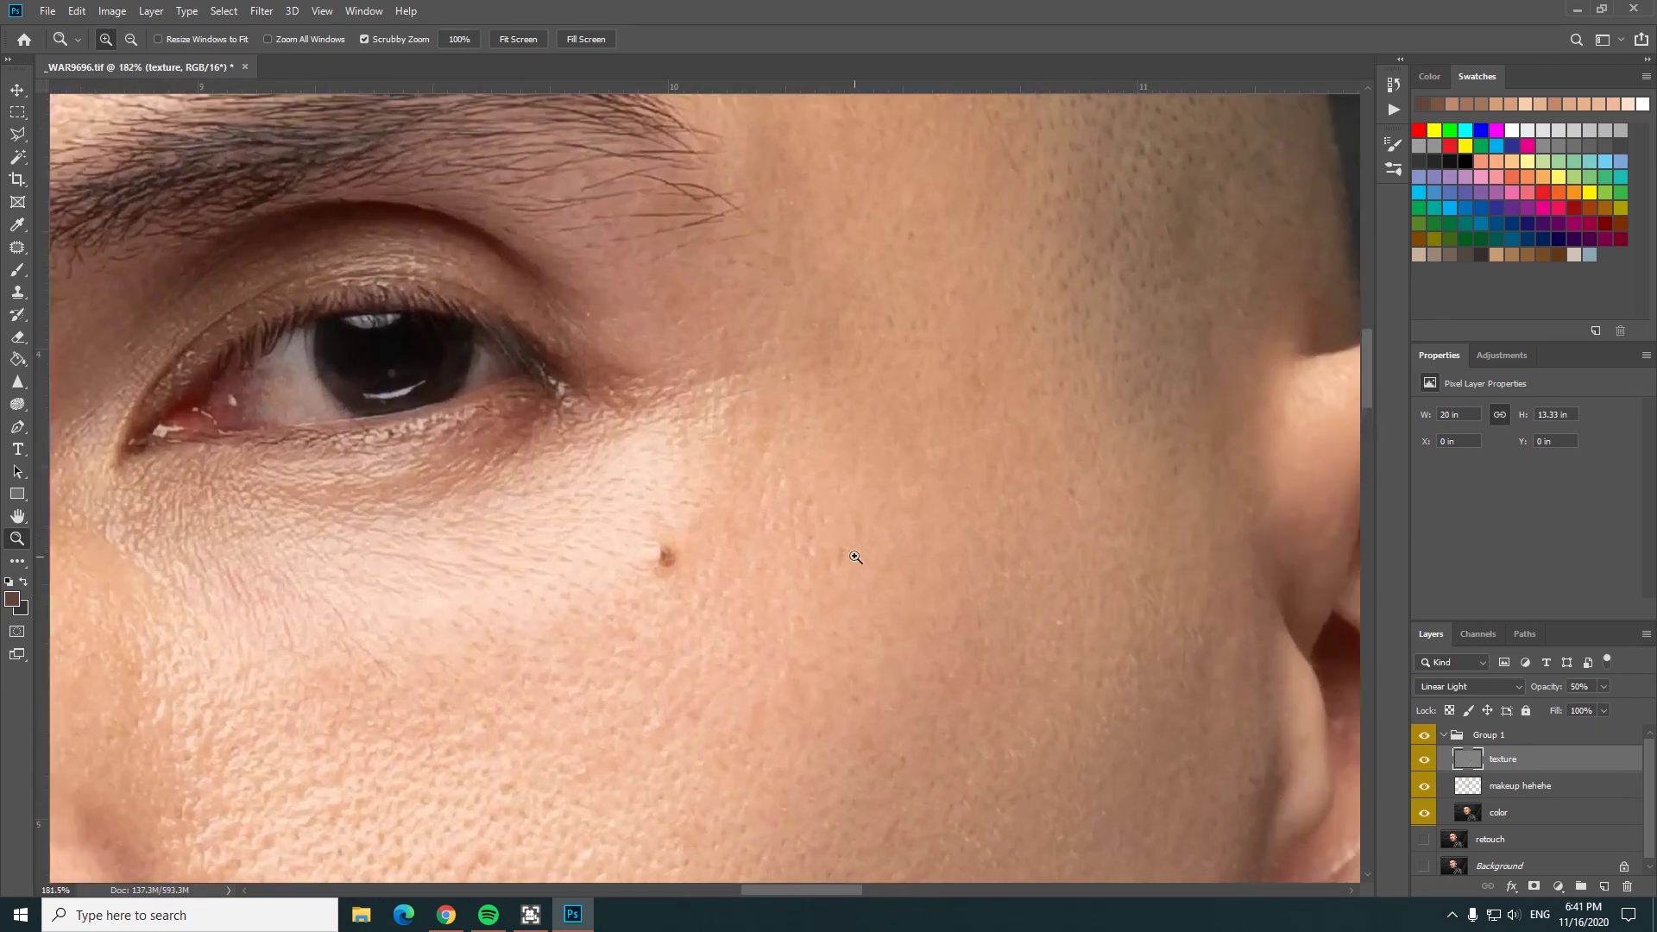
pyautogui.click(19, 248)
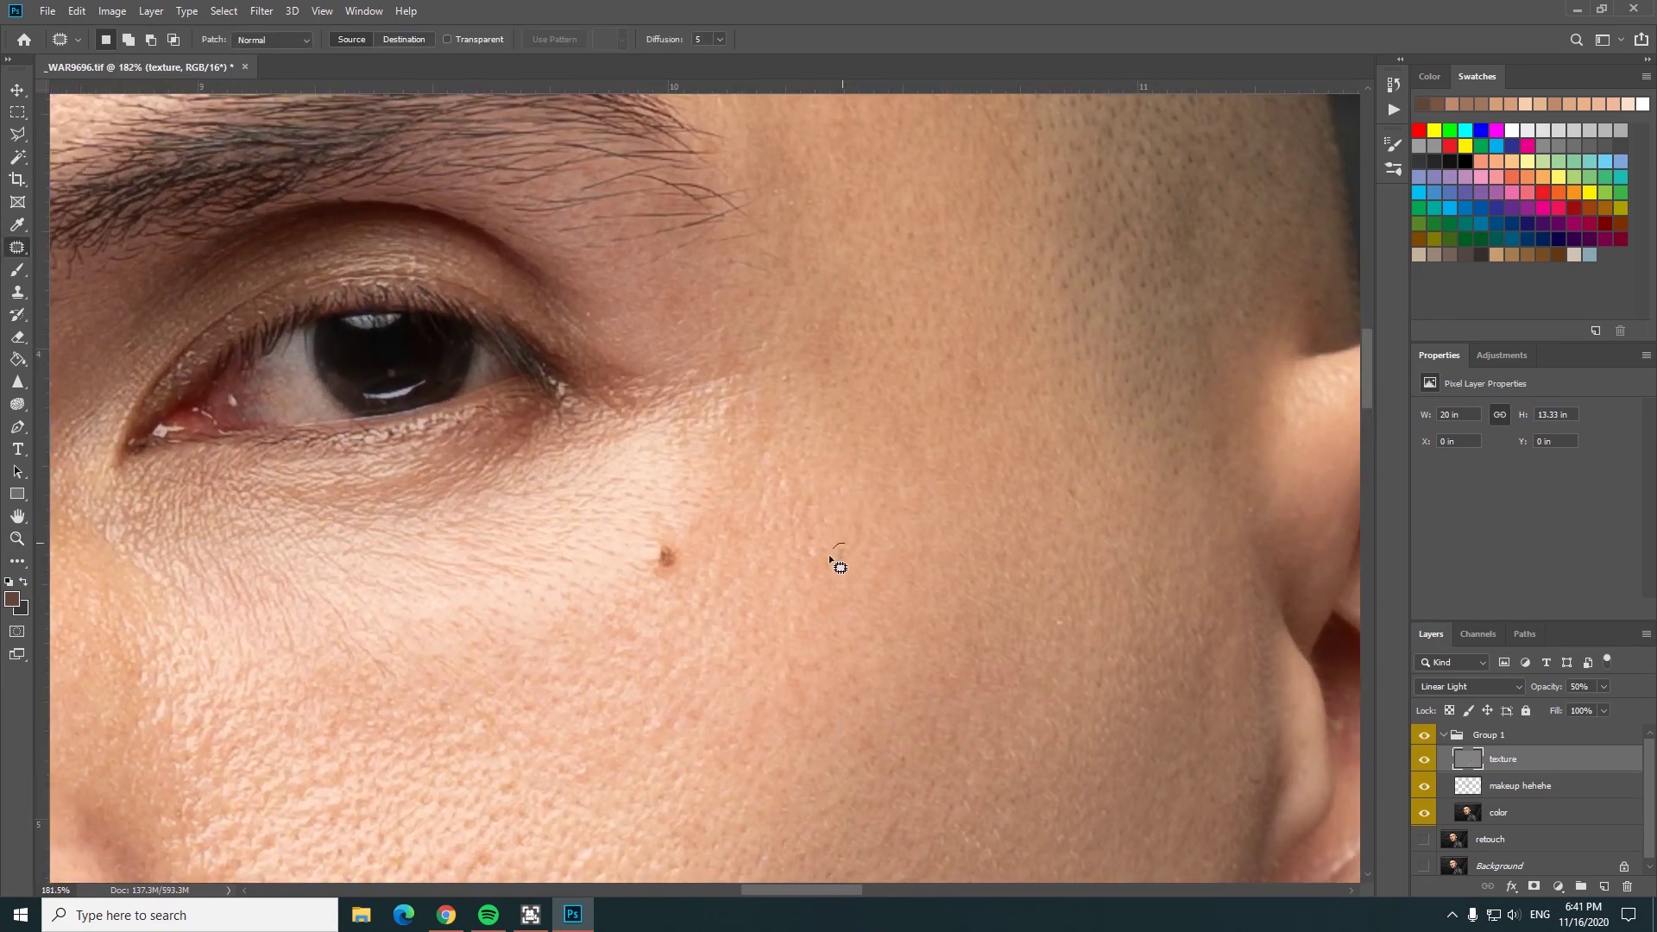
pyautogui.moveTo(1019, 381)
pyautogui.mouseDown()
pyautogui.moveTo(781, 673)
pyautogui.moveTo(980, 381)
pyautogui.moveTo(654, 432)
pyautogui.moveTo(609, 339)
pyautogui.mouseUp()
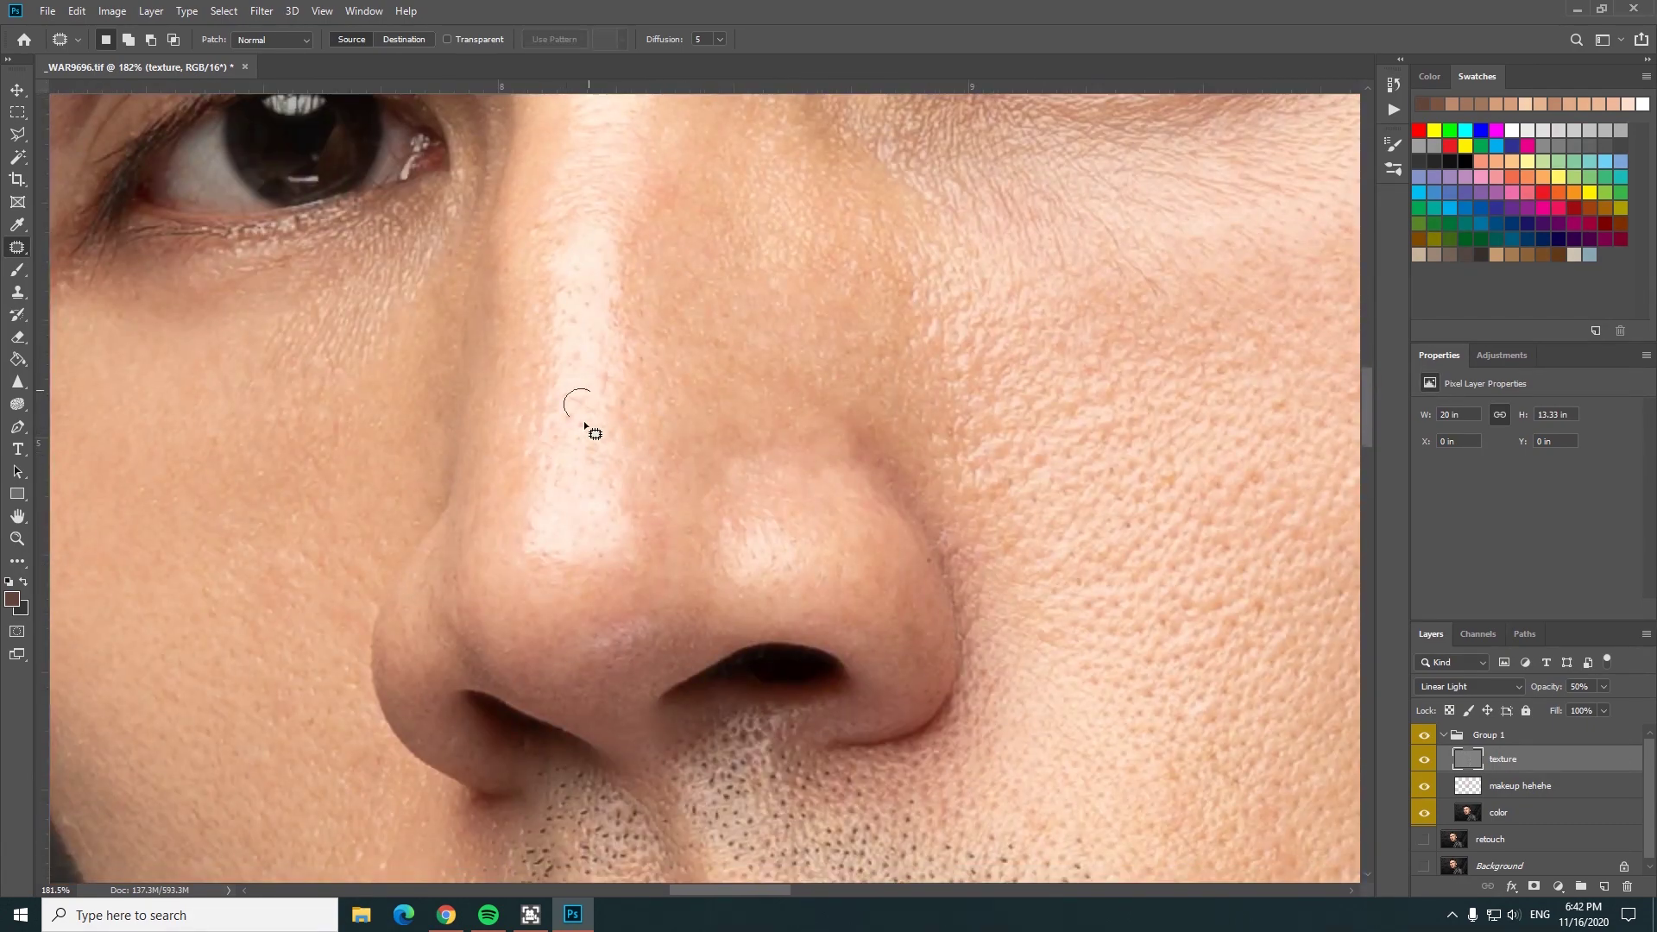
pyautogui.moveTo(322, 340)
pyautogui.mouseDown()
pyautogui.moveTo(280, 402)
pyautogui.moveTo(297, 337)
pyautogui.mouseUp()
pyautogui.hotkey('ctrl', 'd')
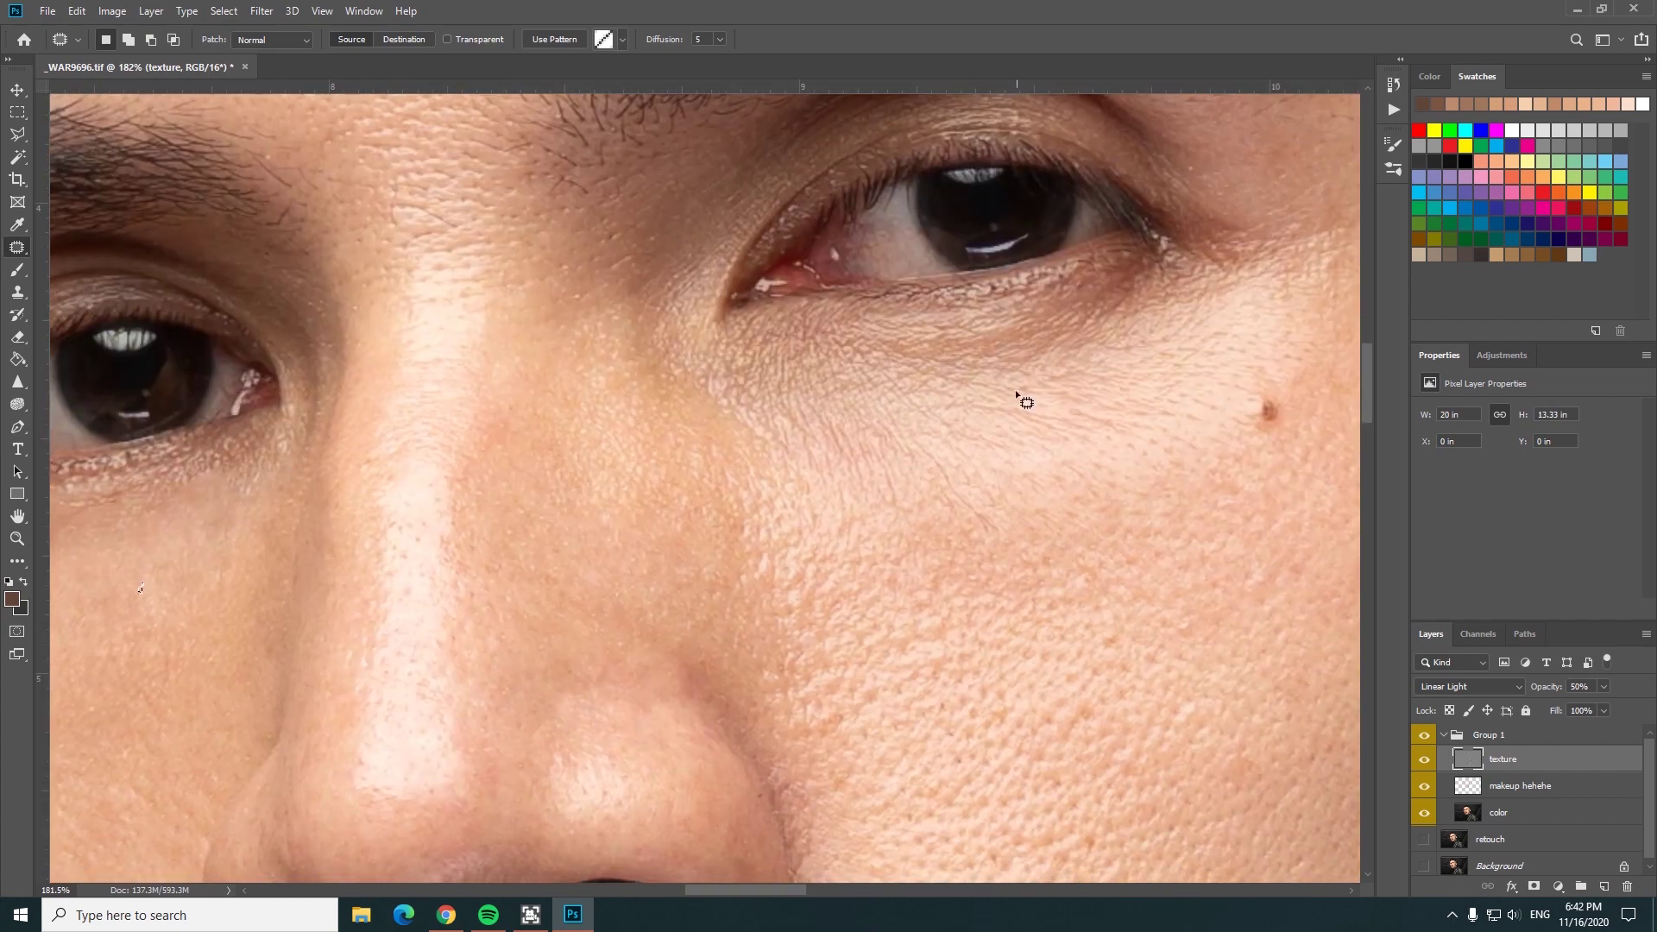
pyautogui.moveTo(940, 458); pyautogui.dragTo(1003, 524)
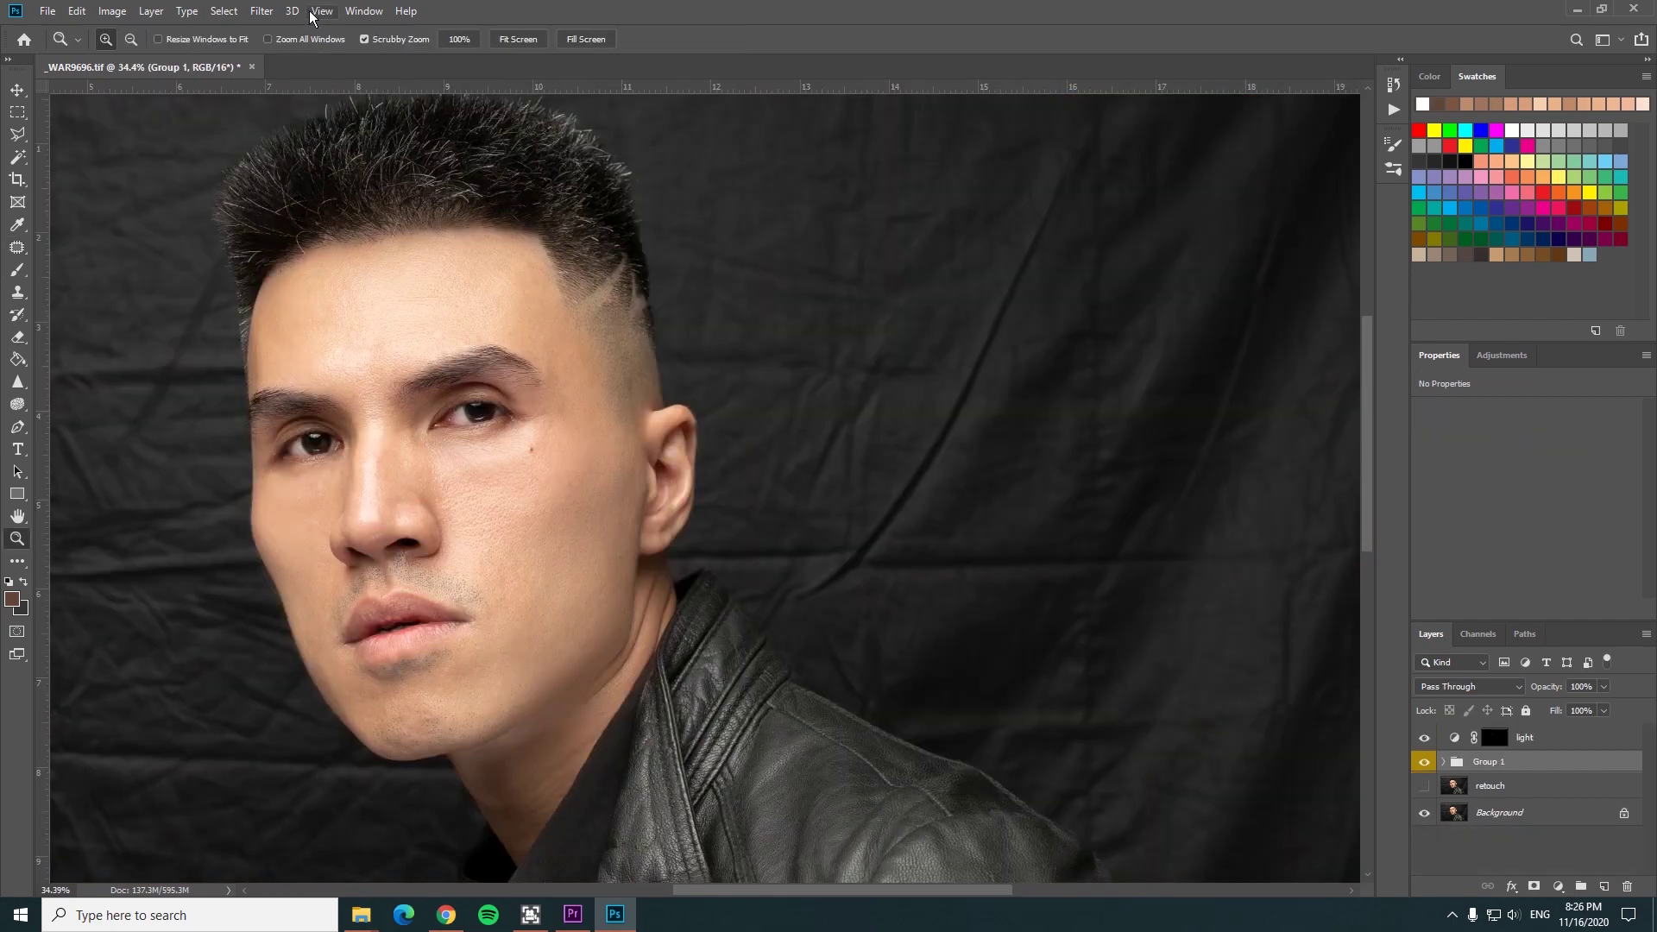
pyautogui.click(315, 14)
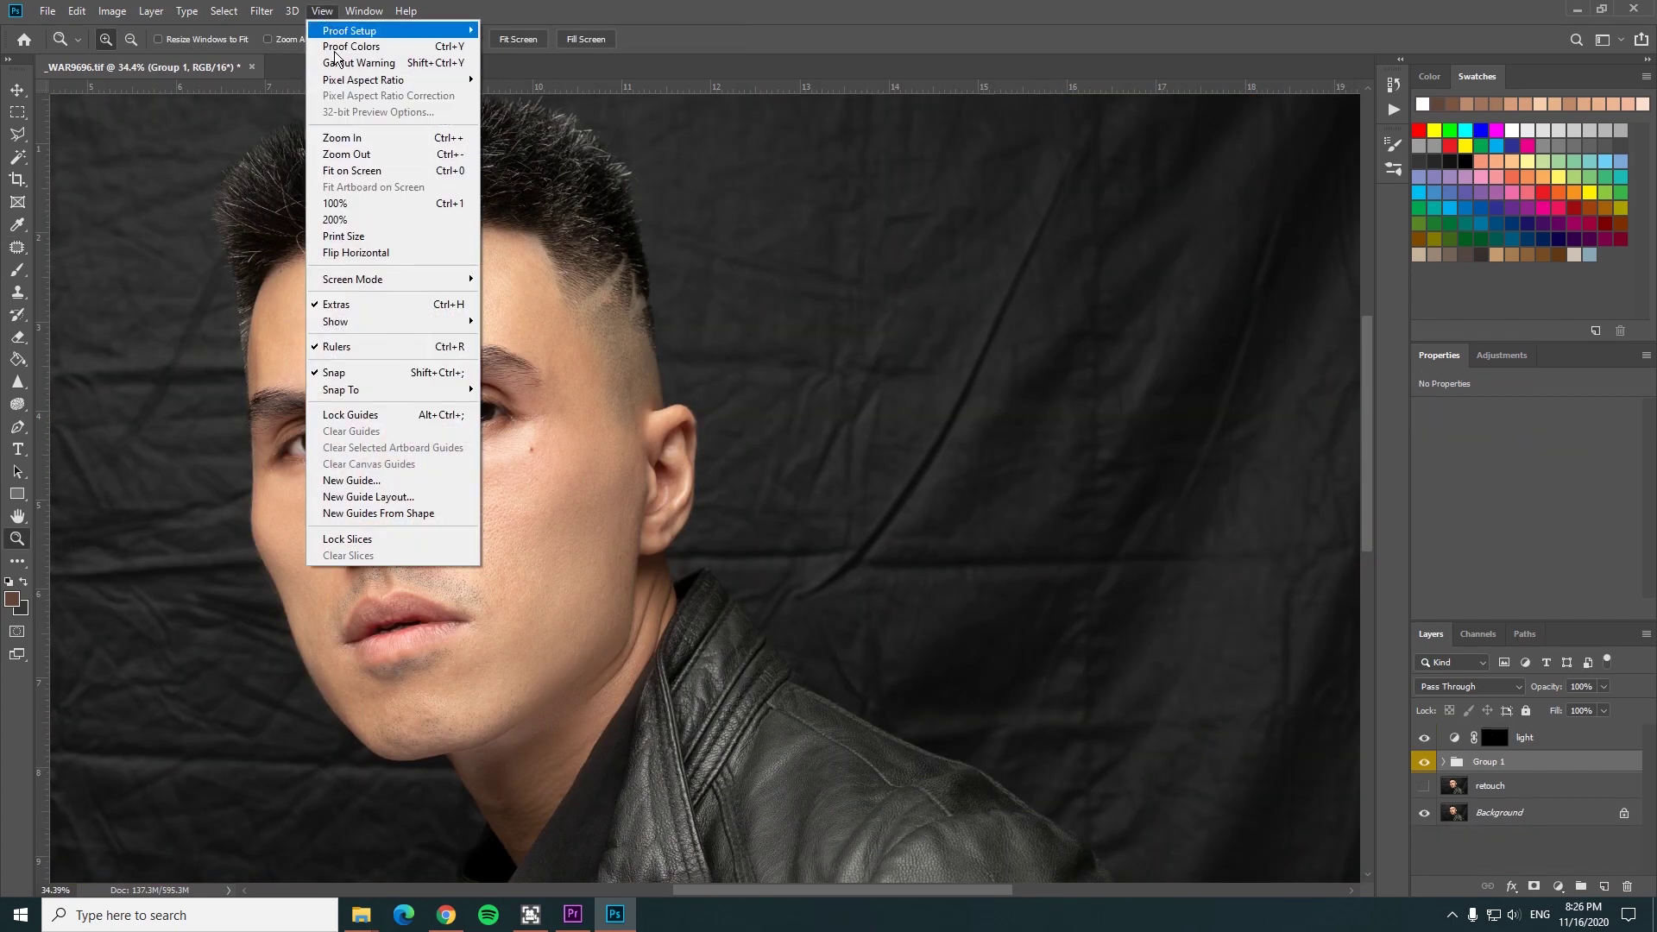
pyautogui.click(361, 208)
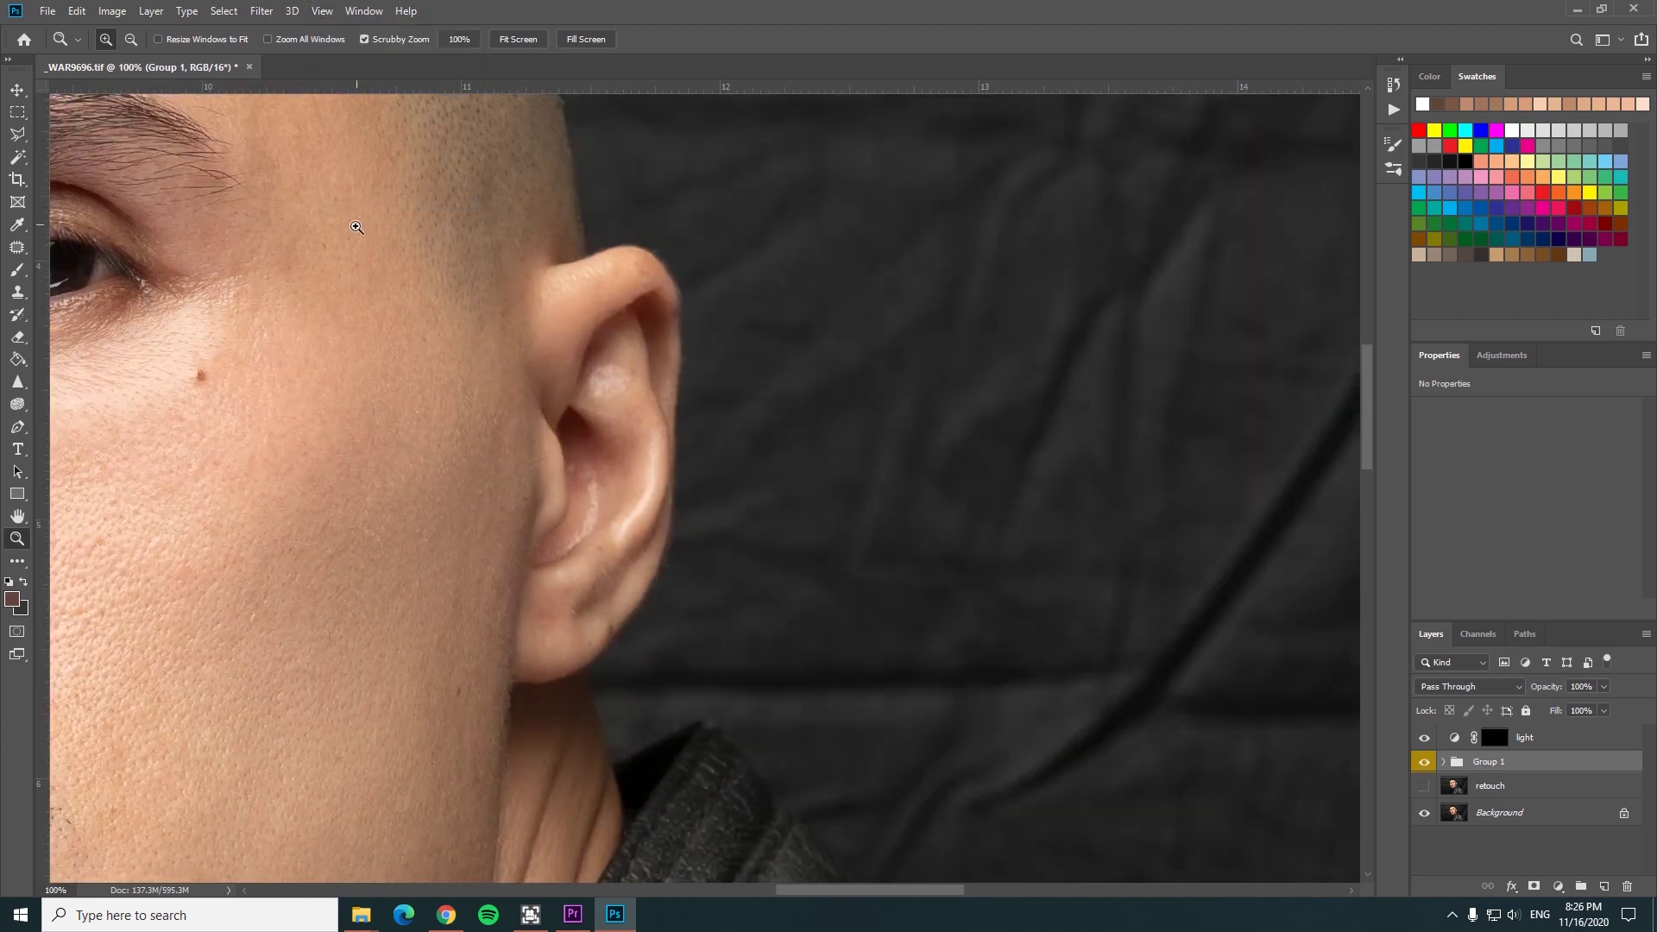
pyautogui.moveTo(340, 251); pyautogui.dragTo(1220, 765)
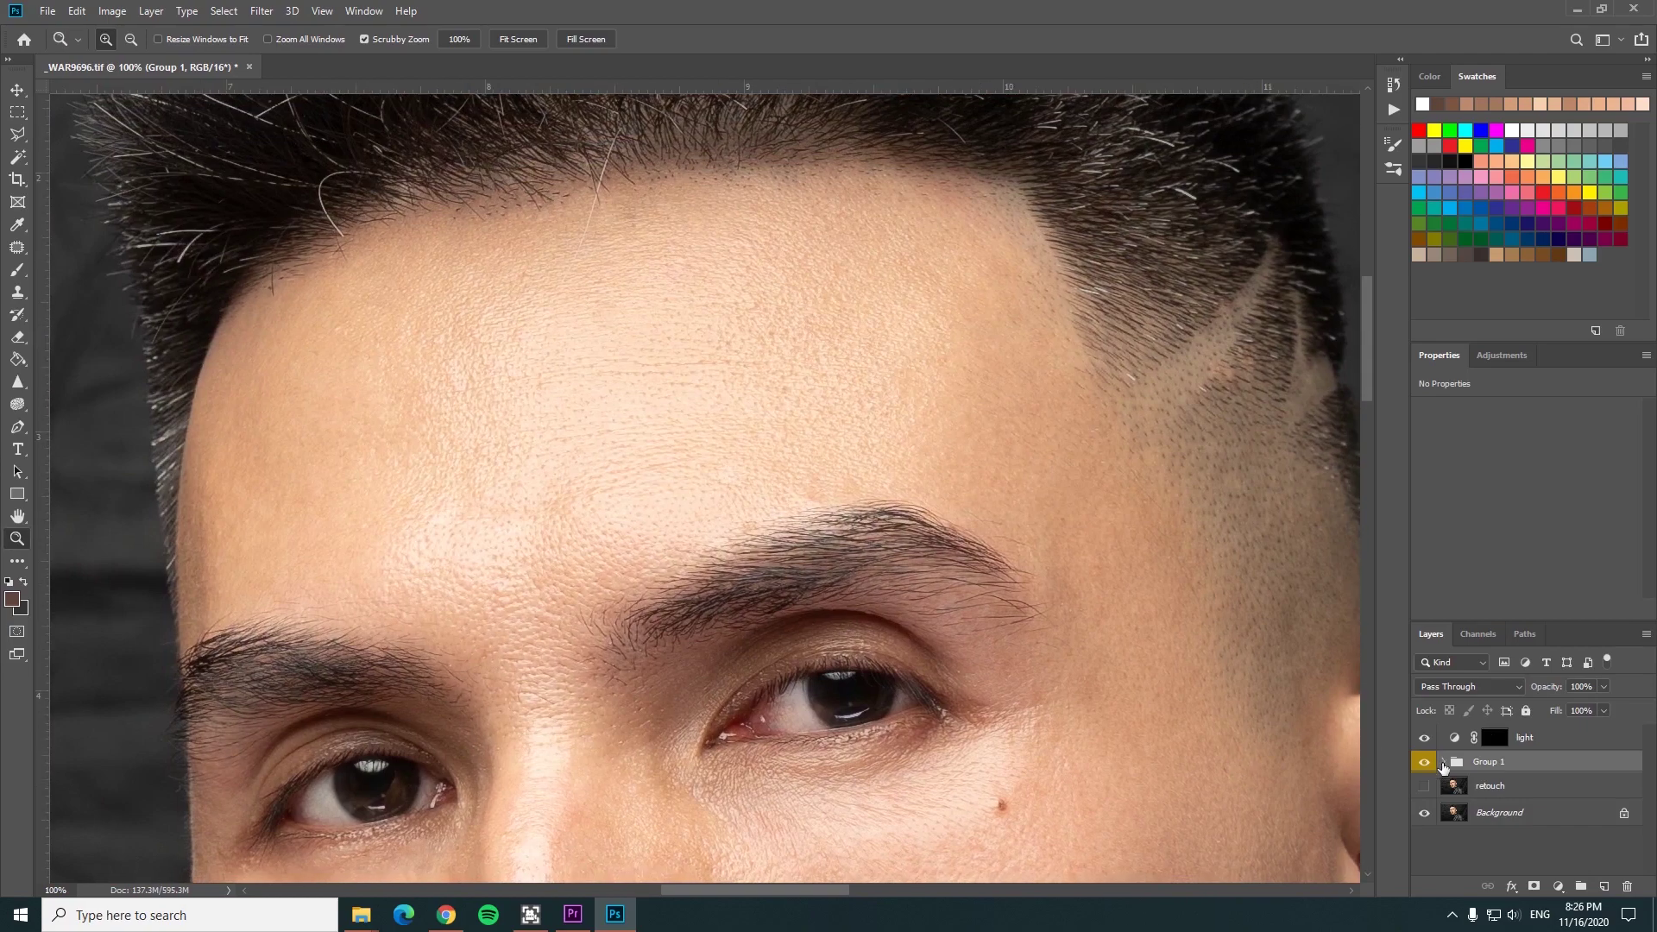
pyautogui.click(1425, 763)
pyautogui.click(1426, 762)
pyautogui.moveTo(1268, 740)
pyautogui.mouseDown()
pyautogui.moveTo(1228, 700)
pyautogui.moveTo(1157, 270)
pyautogui.mouseUp()
pyautogui.click(1424, 763)
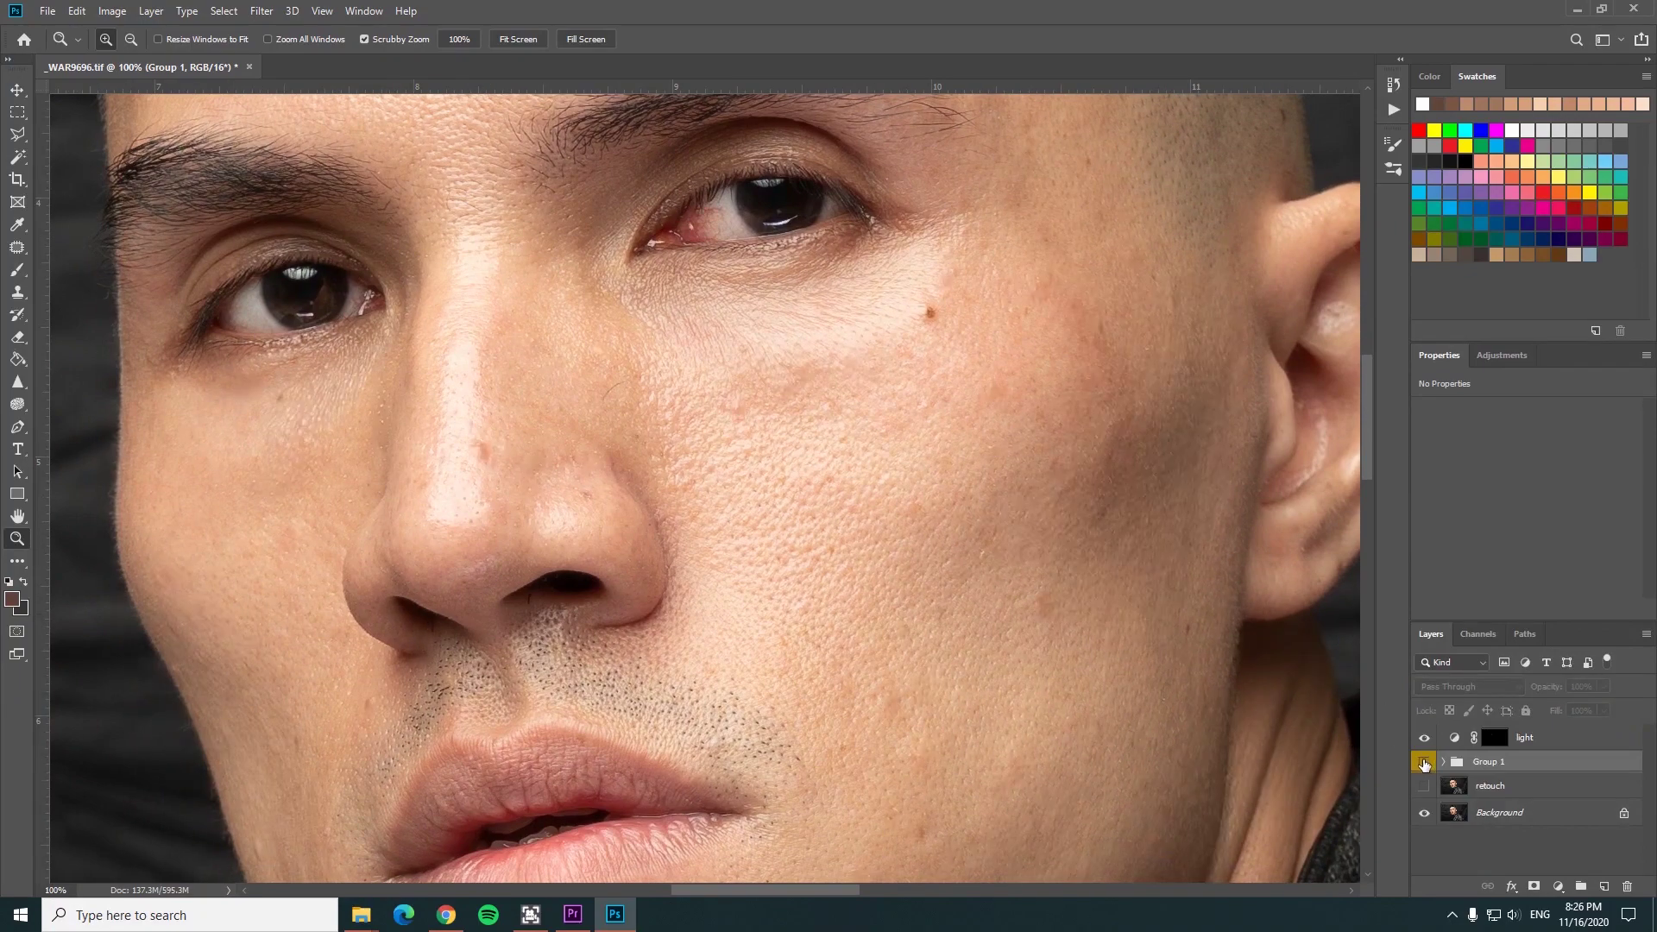
pyautogui.click(1423, 762)
pyautogui.click(1424, 763)
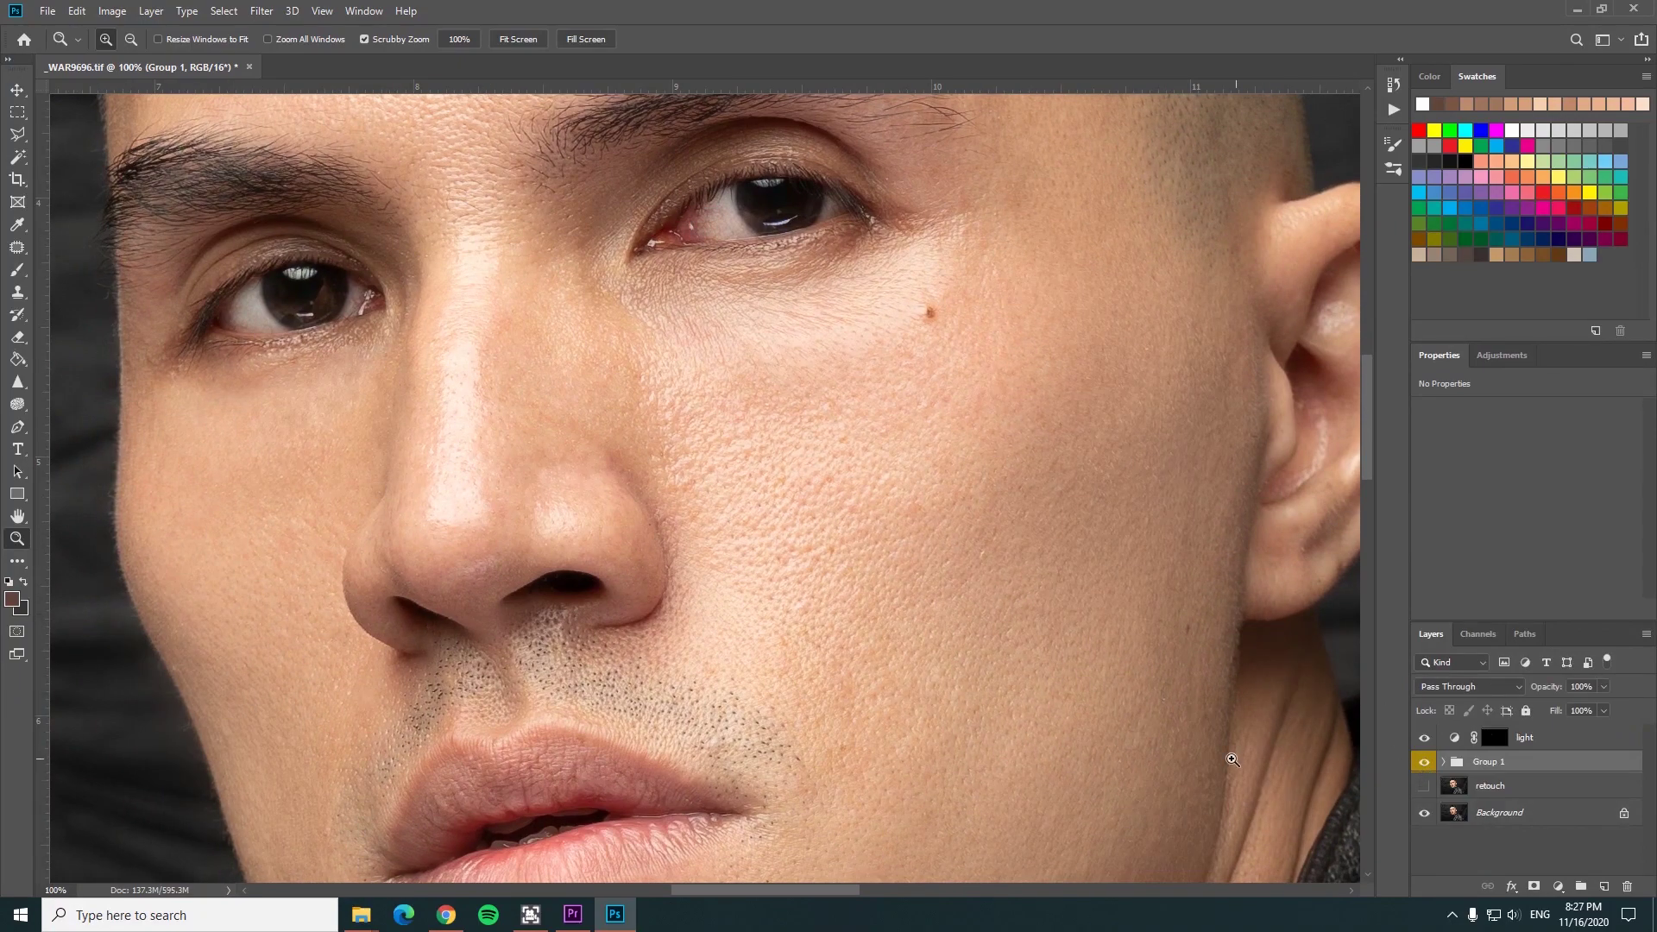
pyautogui.moveTo(1232, 759); pyautogui.dragTo(1054, 356)
pyautogui.click(1425, 764)
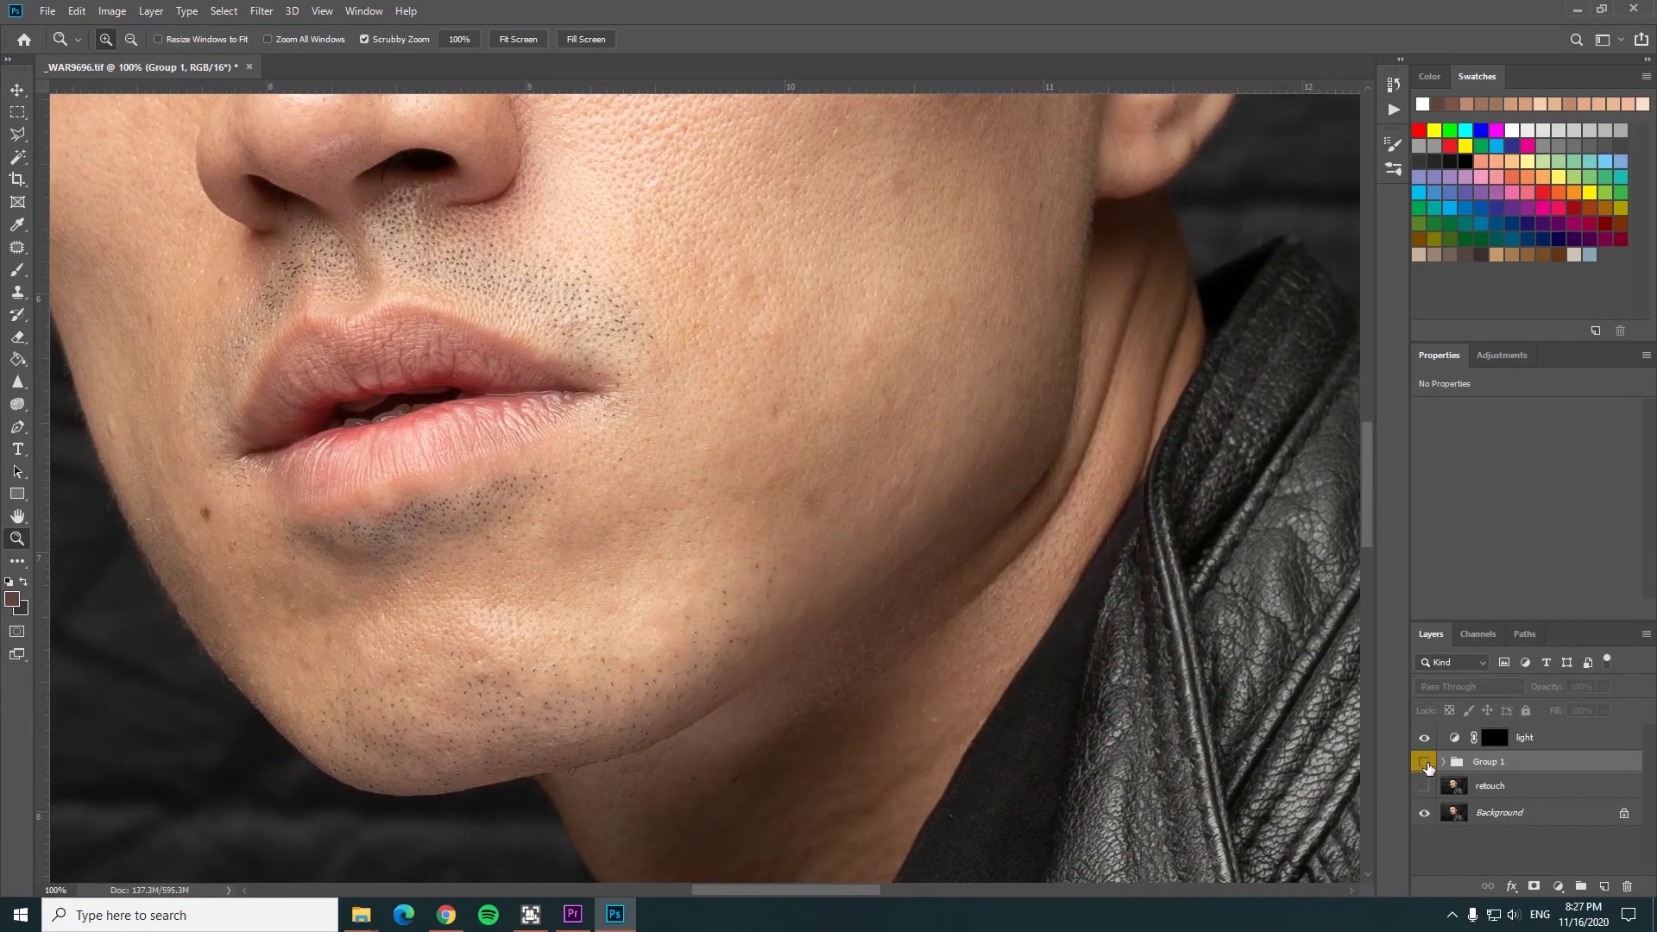
pyautogui.click(1423, 763)
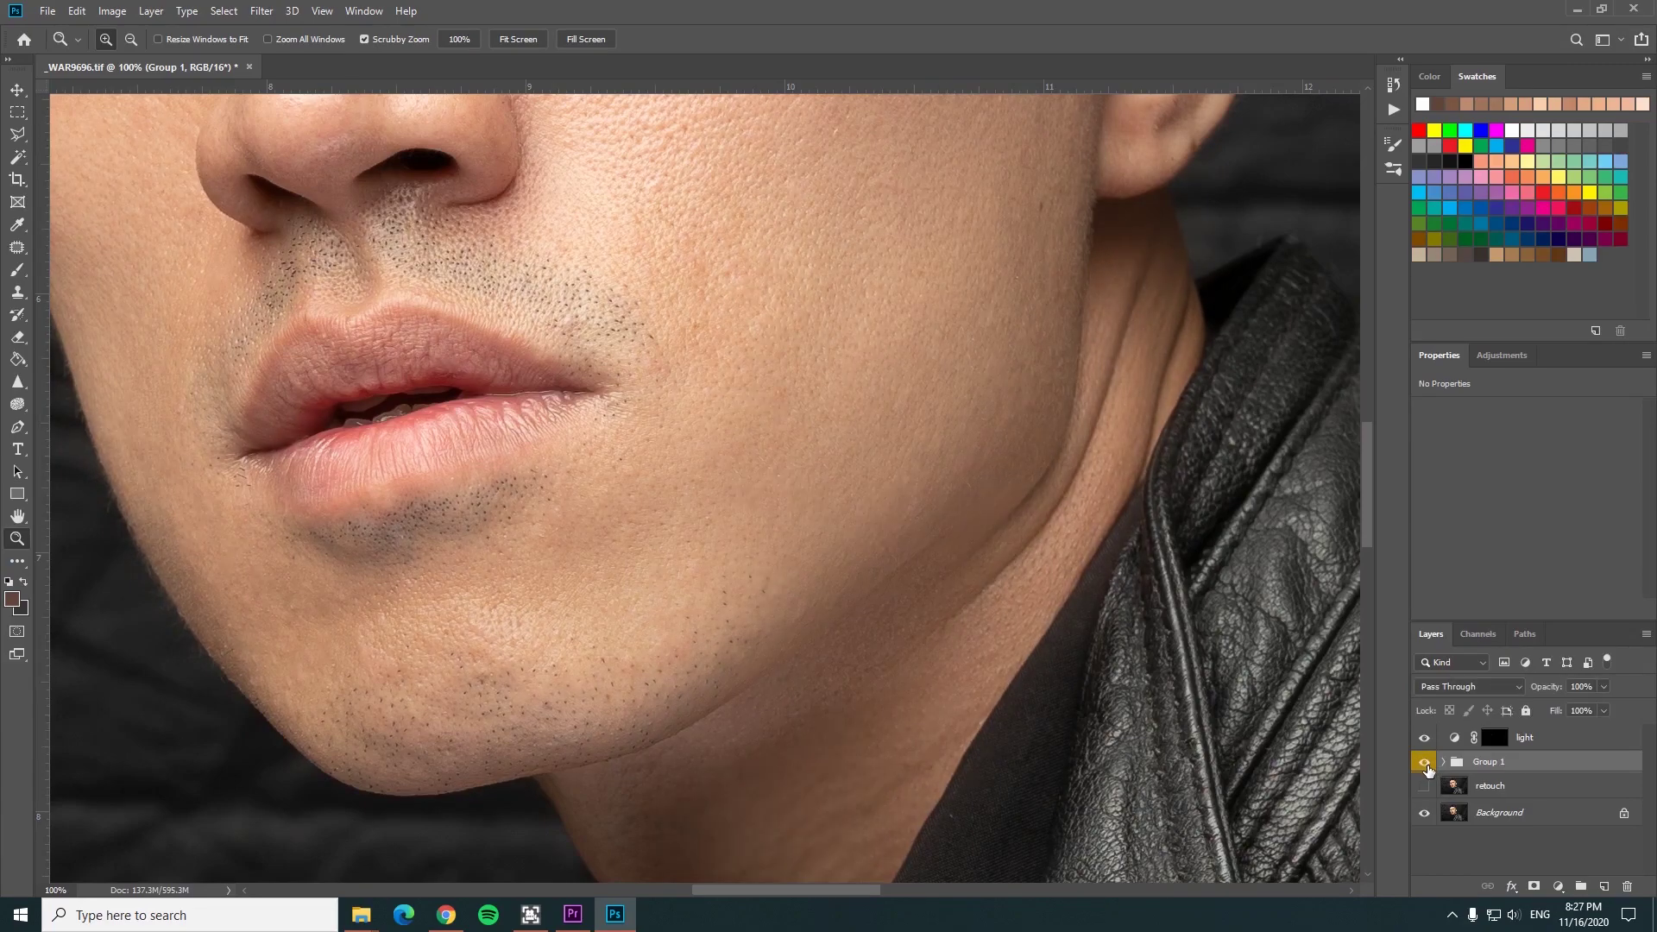